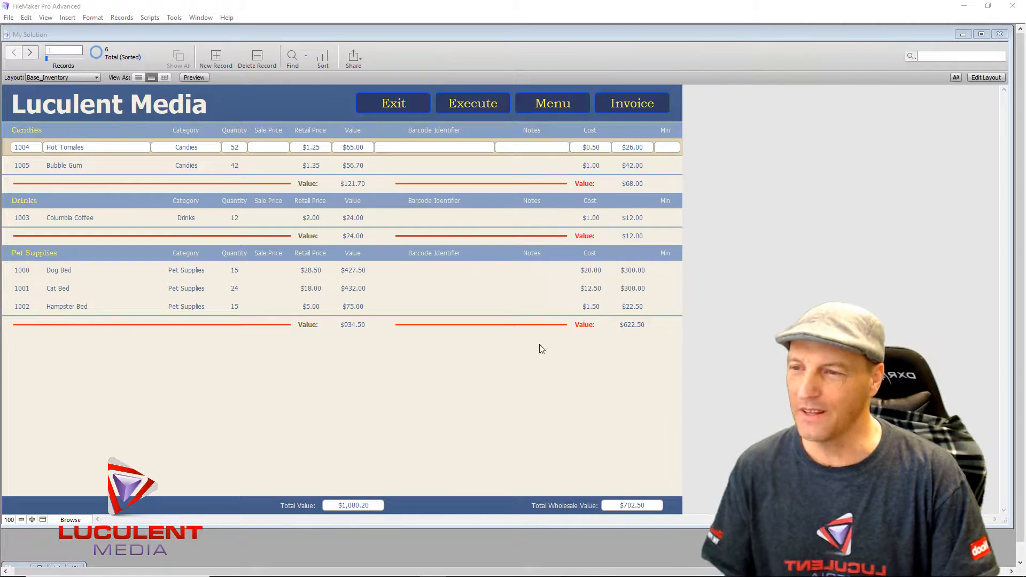
- Switch the Base_Inventory layout from Browse mode into Layout mode
{"action": "left_click", "coordinate": [988, 79]}
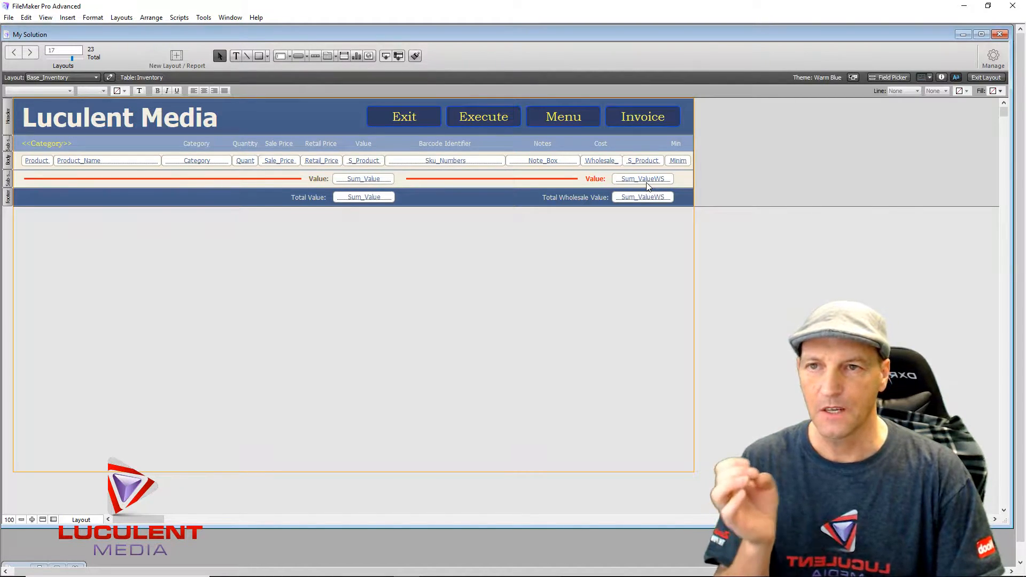
- Browse the Field Picker's field list, then exit to Browse mode to view the inventory records
{"action": "left_click", "coordinate": [888, 77]}
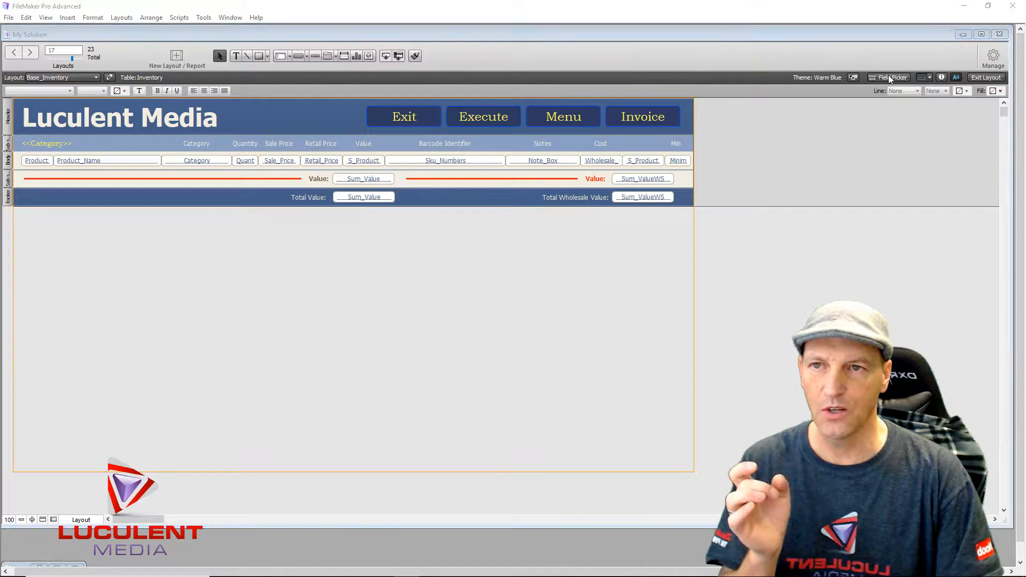
{"action": "scroll", "coordinate": [812, 247], "scroll_direction": "down", "scroll_amount": 2}
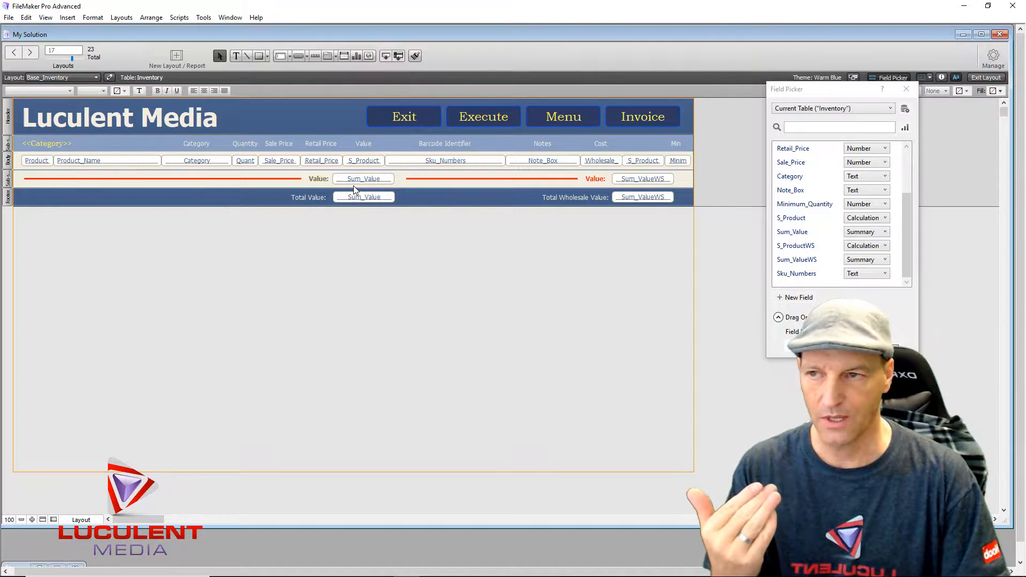
{"action": "left_click", "coordinate": [985, 78]}
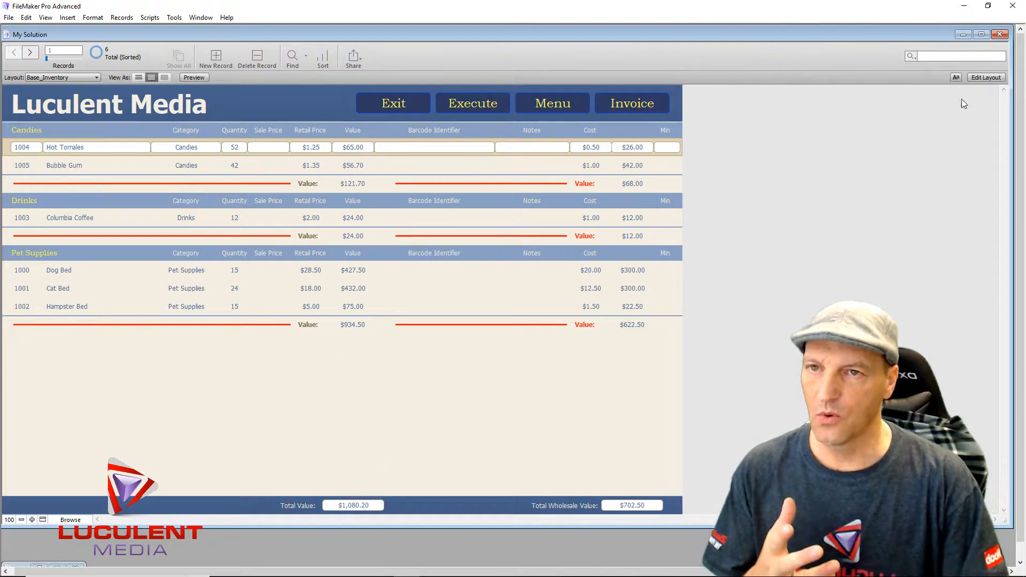
- Put the Base_Inventory layout back into Layout mode with the Inventory fields listed
{"action": "left_click", "coordinate": [986, 78]}
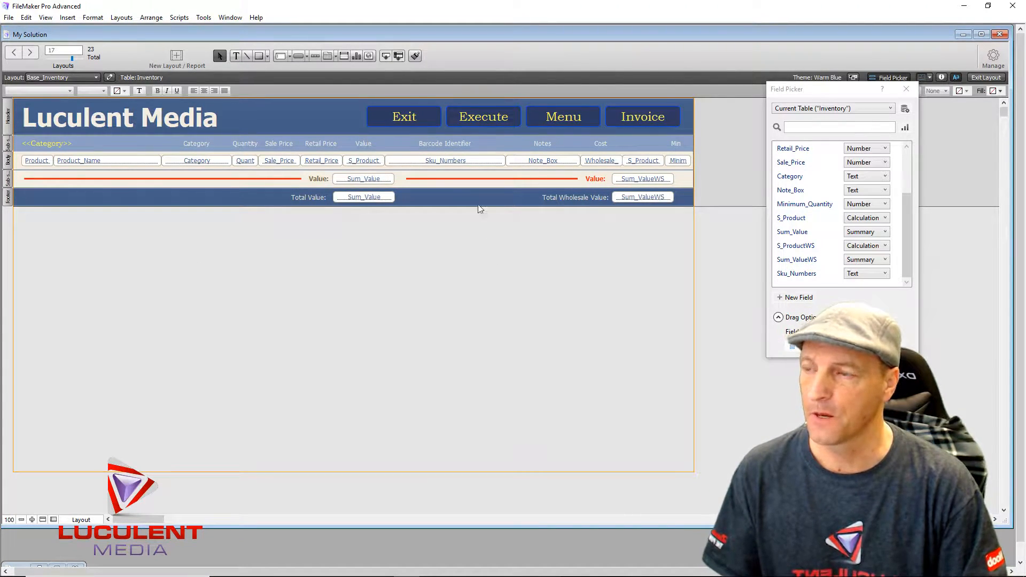
- Inspect the red category-summary line, then close the Field Picker
{"action": "left_click", "coordinate": [170, 179]}
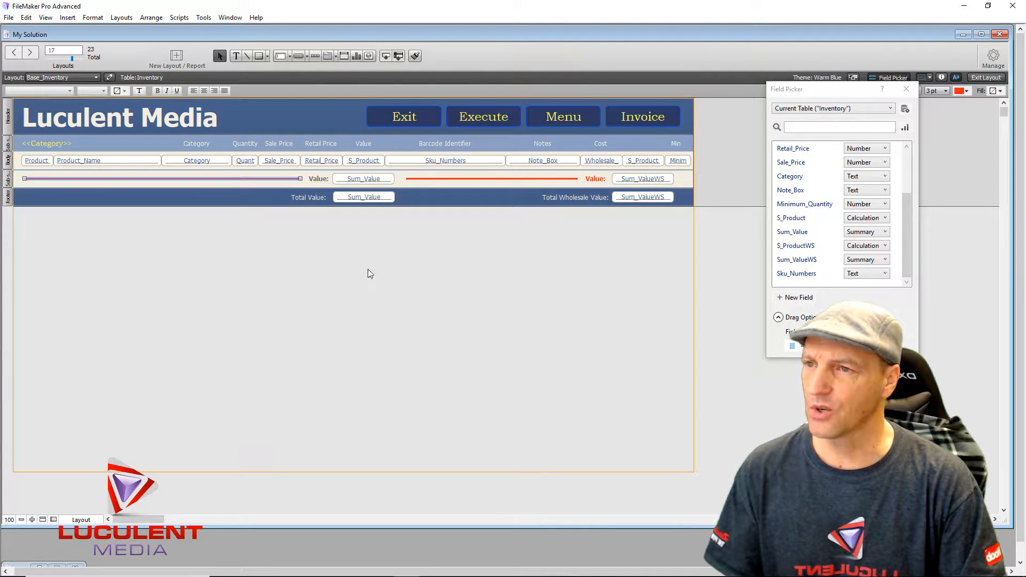
{"action": "left_click", "coordinate": [452, 198]}
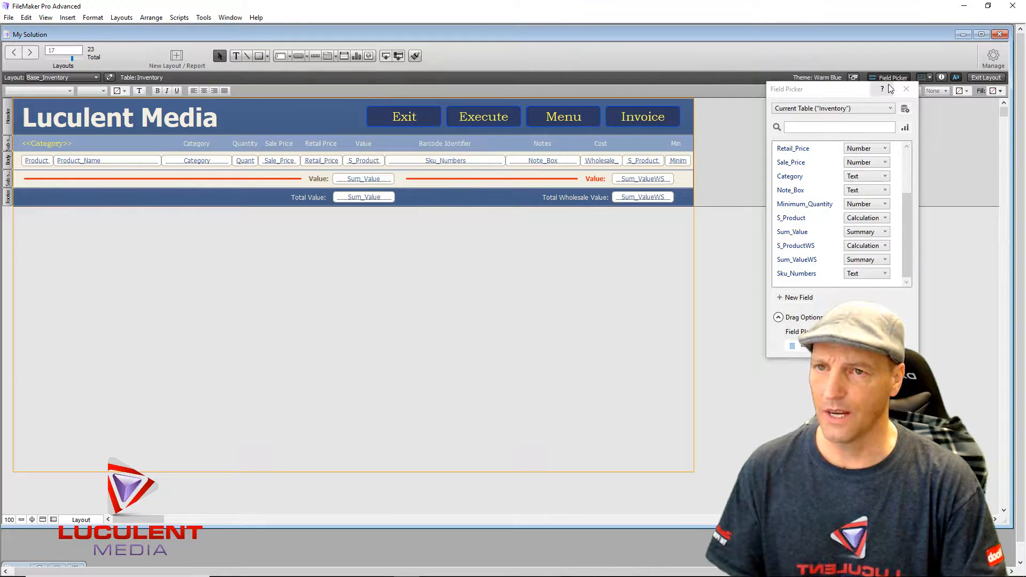
{"action": "left_click", "coordinate": [906, 90]}
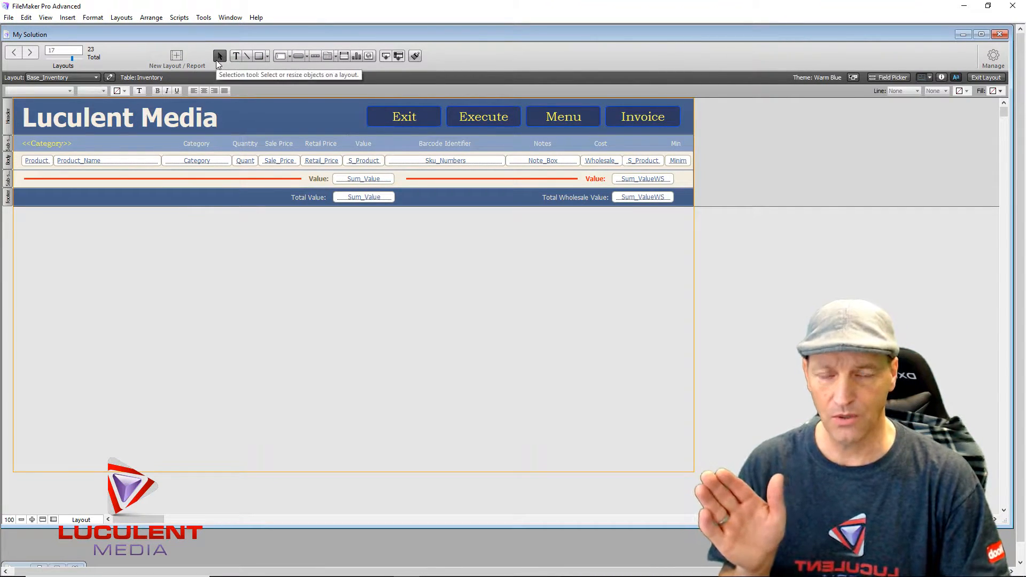
- Draw a yellow-green line in the header beside the Luculent Media title and view the records
{"action": "left_click", "coordinate": [247, 56]}
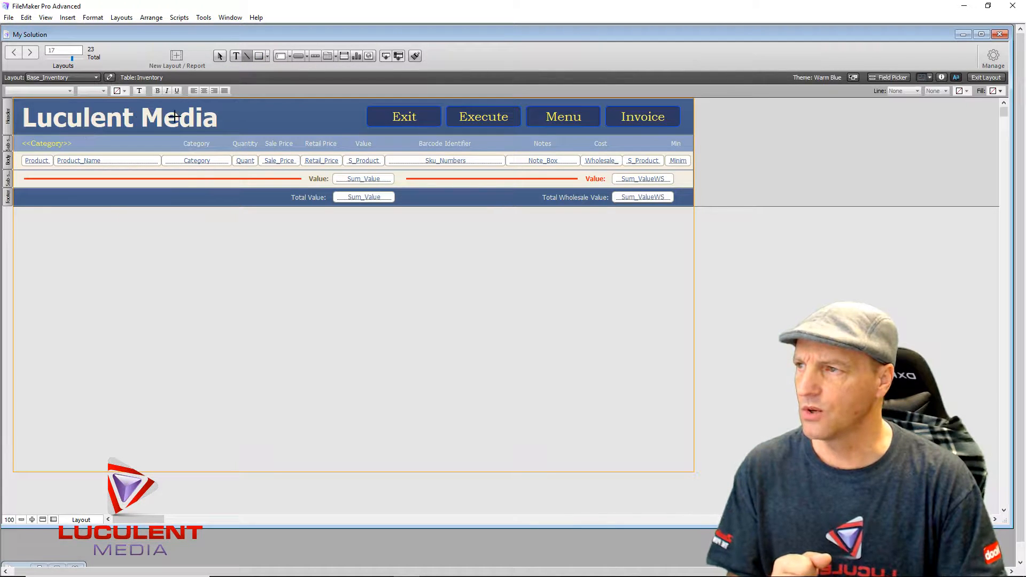
{"action": "mouse_move", "coordinate": [231, 110]}
{"action": "left_mouse_down"}
{"action": "mouse_move", "coordinate": [325, 124]}
{"action": "mouse_move", "coordinate": [300, 123]}
{"action": "left_mouse_up"}
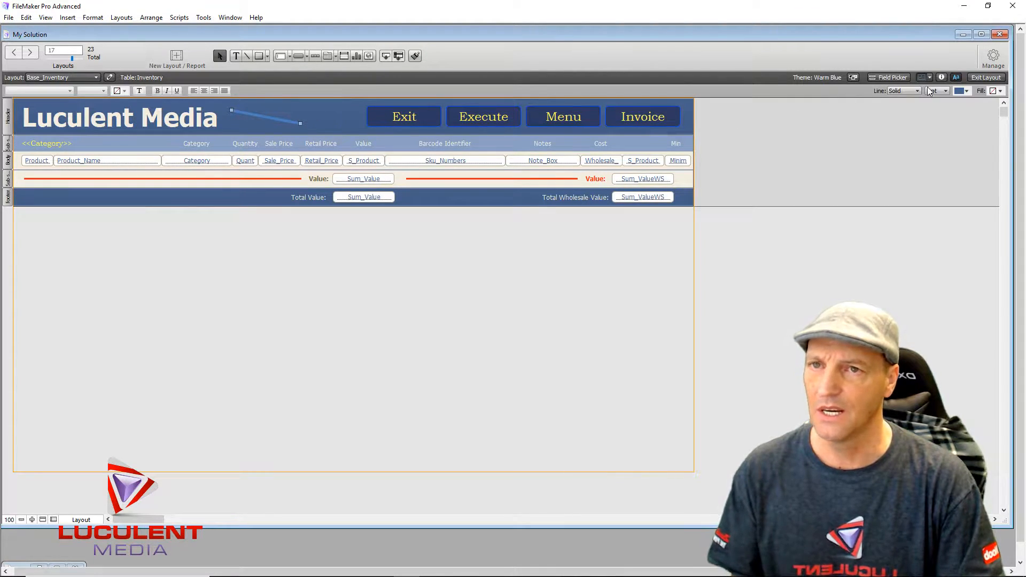
{"action": "left_click", "coordinate": [964, 91]}
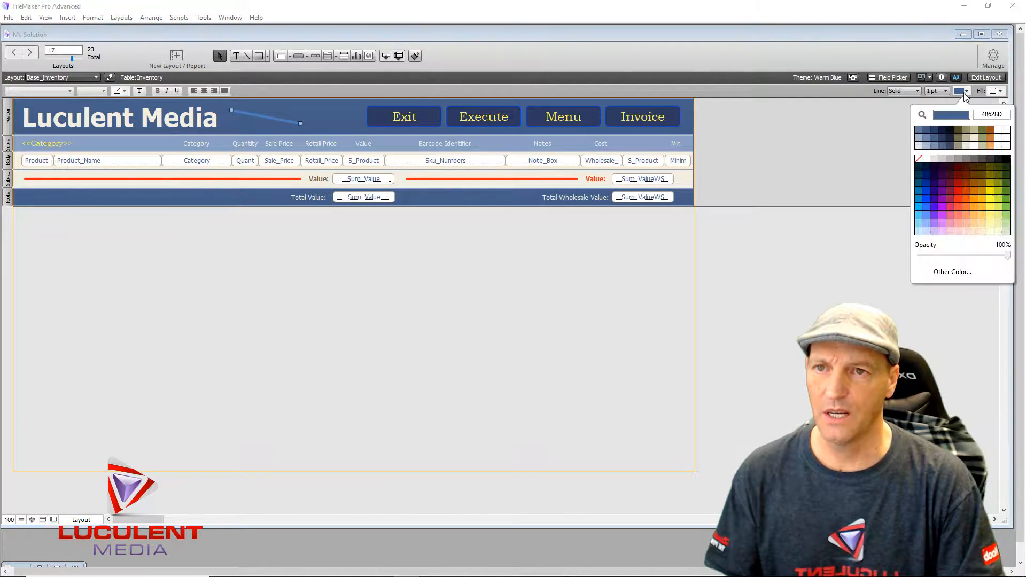
{"action": "left_click", "coordinate": [992, 201]}
{"action": "left_click", "coordinate": [811, 170]}
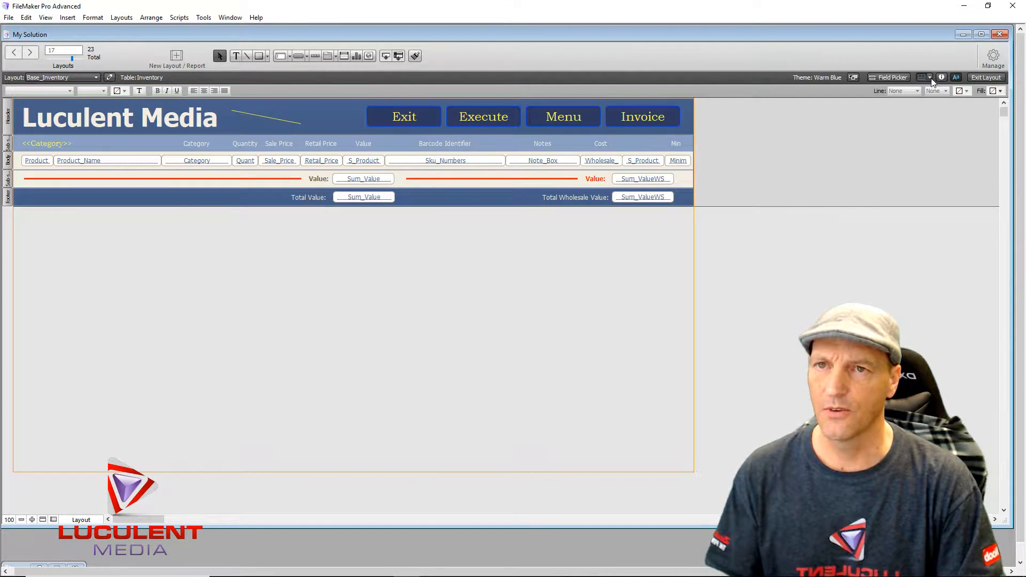
{"action": "left_click", "coordinate": [982, 76]}
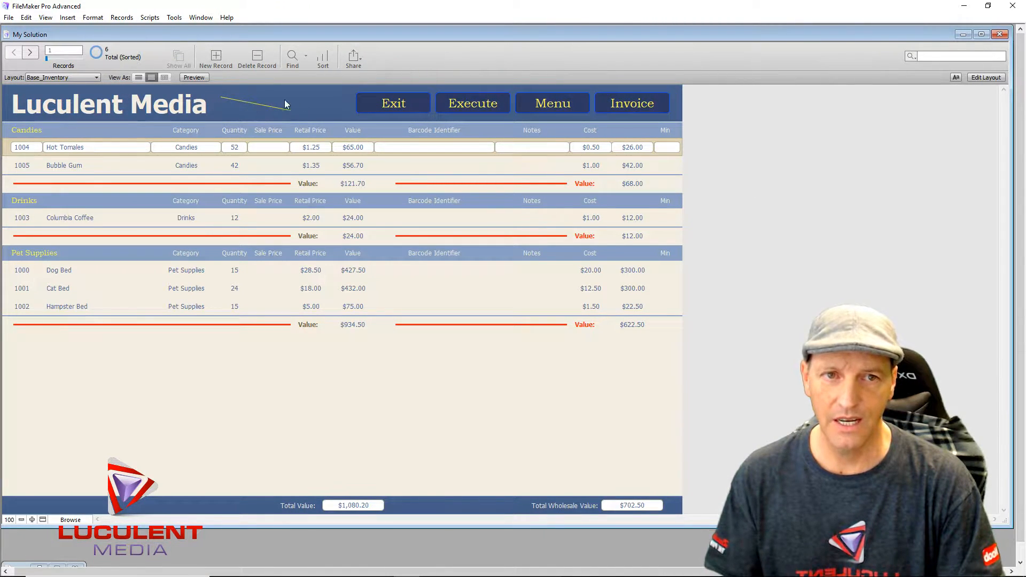
- Return Base_Inventory to Layout mode and select the new yellow header line
{"action": "left_click", "coordinate": [986, 77]}
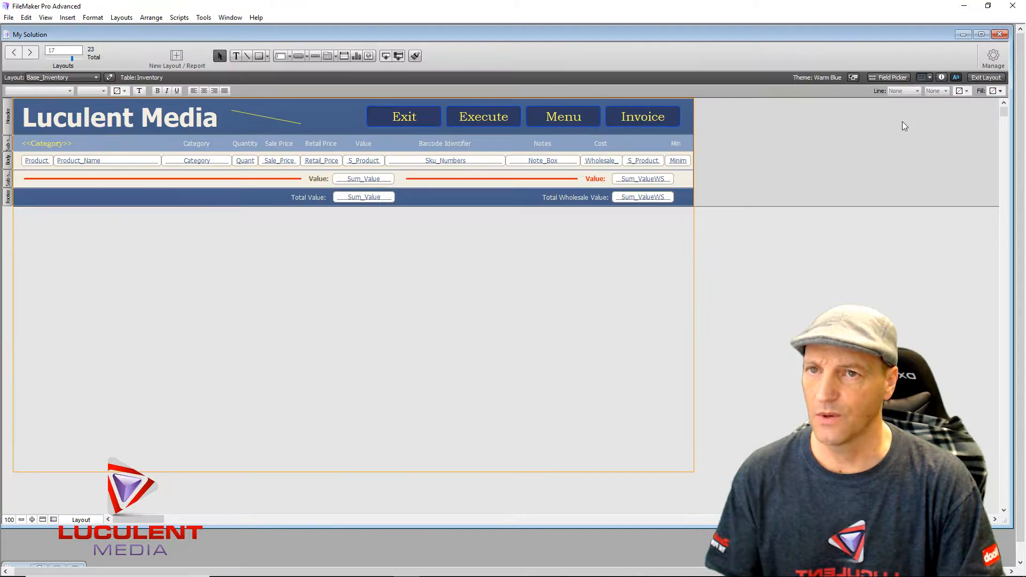
{"action": "left_click", "coordinate": [261, 115]}
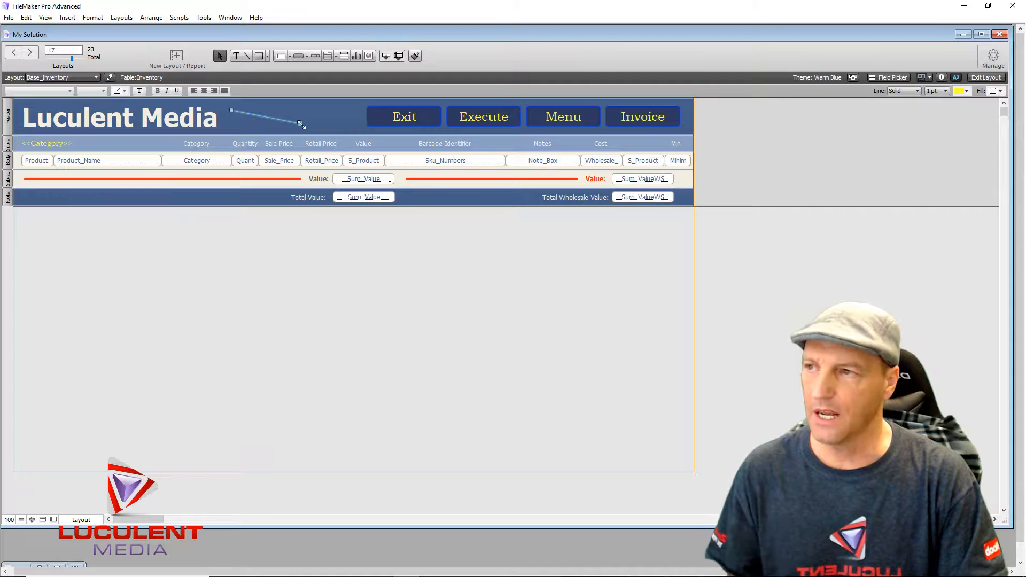
- Level the header line to horizontal and move it just beneath the Exit and Execute buttons
{"action": "left_click_drag", "start_coordinate": [301, 124], "coordinate": [303, 122]}
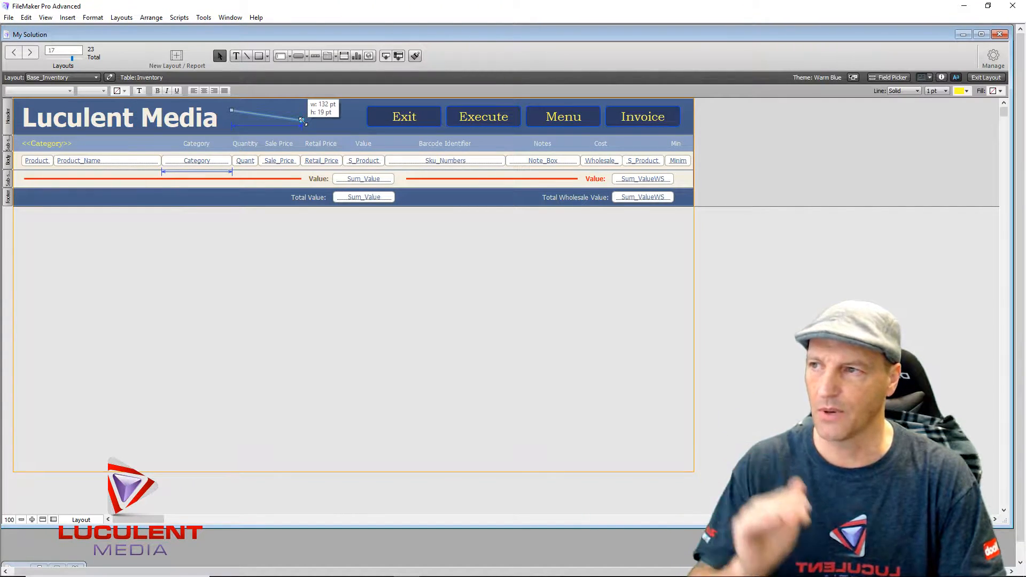
{"action": "left_click_drag", "start_coordinate": [303, 122], "coordinate": [348, 111]}
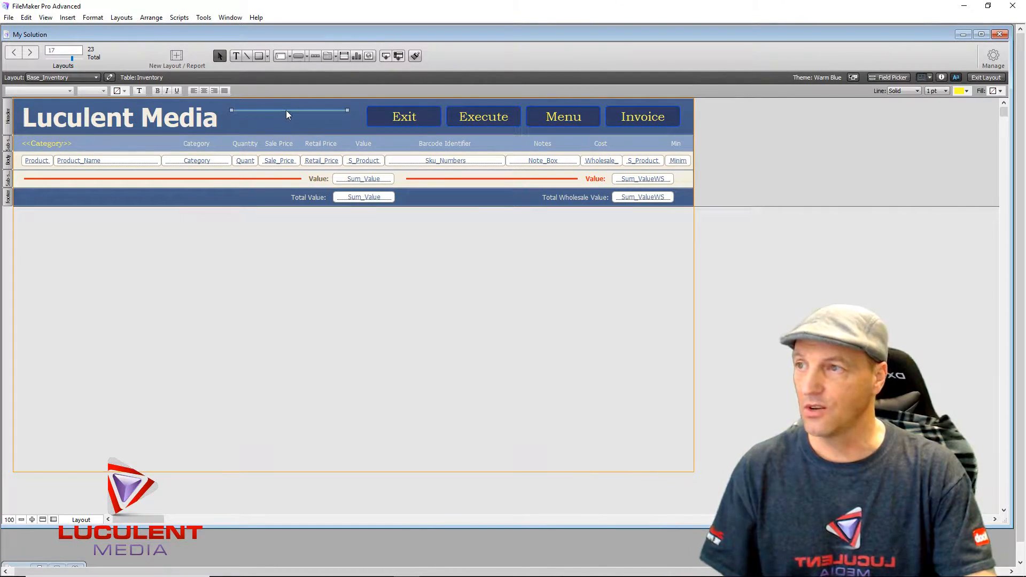
{"action": "left_click_drag", "start_coordinate": [286, 111], "coordinate": [387, 130]}
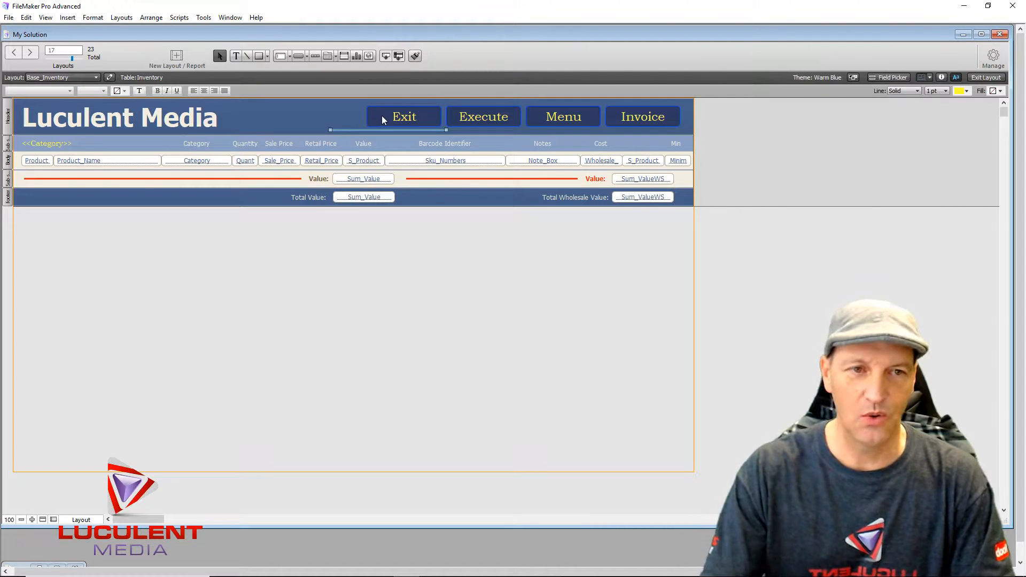
{"action": "key", "text": "Escape"}
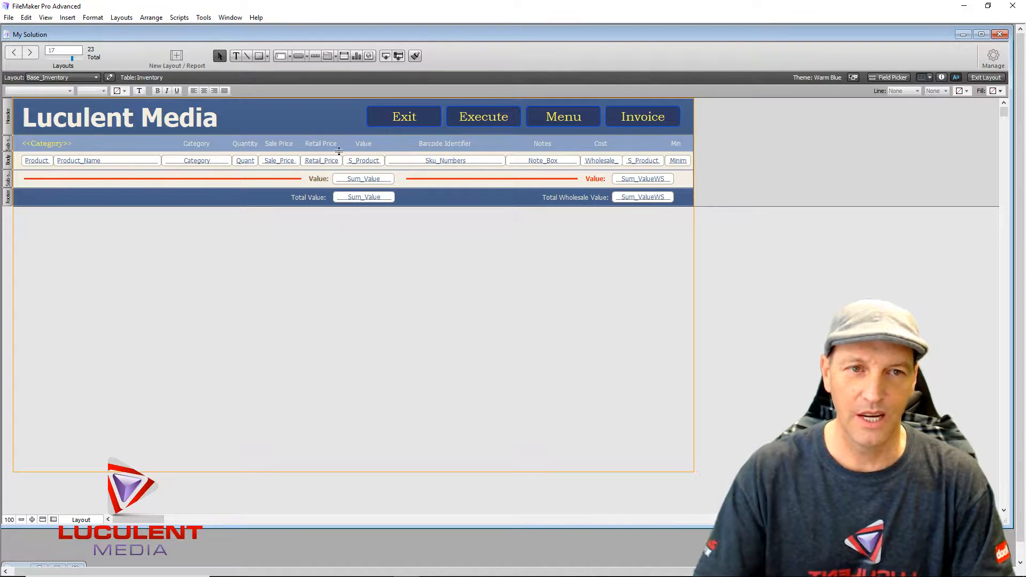
- Select the red category-summary line, then return to Browse mode to view the records
{"action": "left_click", "coordinate": [130, 178]}
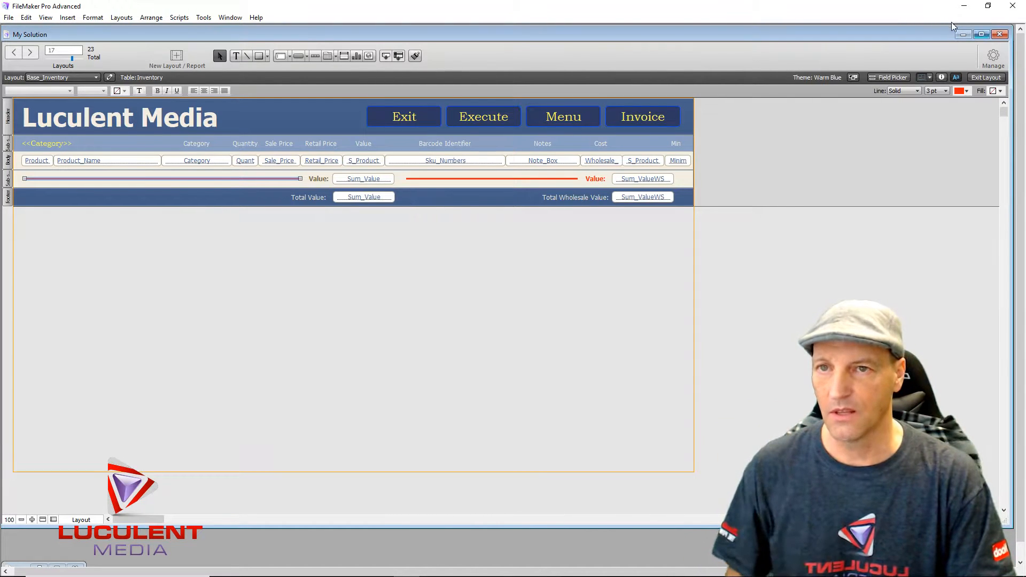
{"action": "left_click", "coordinate": [986, 77]}
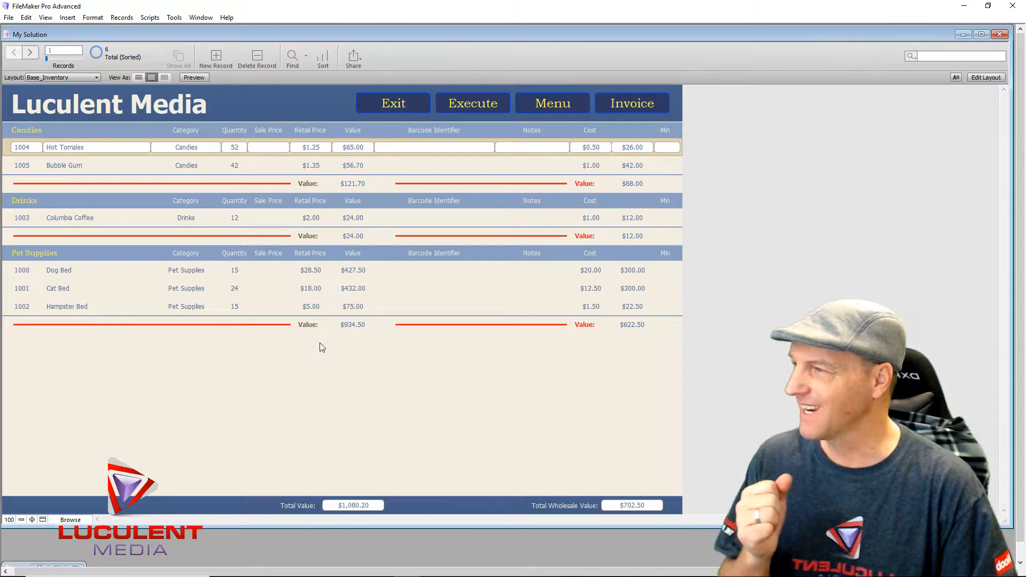
- Step through the Bubble Gum, Columbia Coffee and Hampster Bed records, then open the Register One invoice screen
{"action": "left_click", "coordinate": [269, 183]}
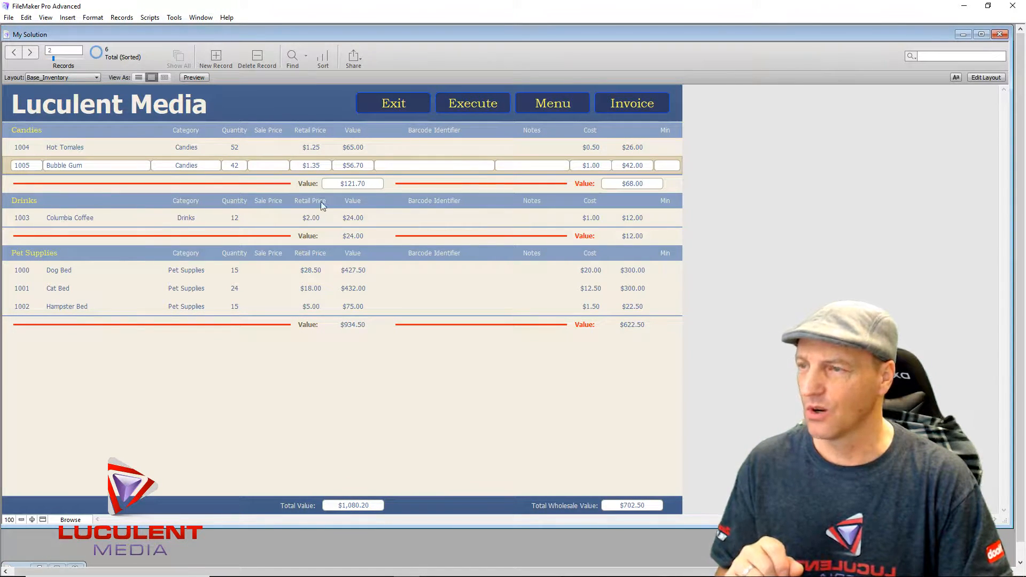
{"action": "left_click", "coordinate": [237, 238]}
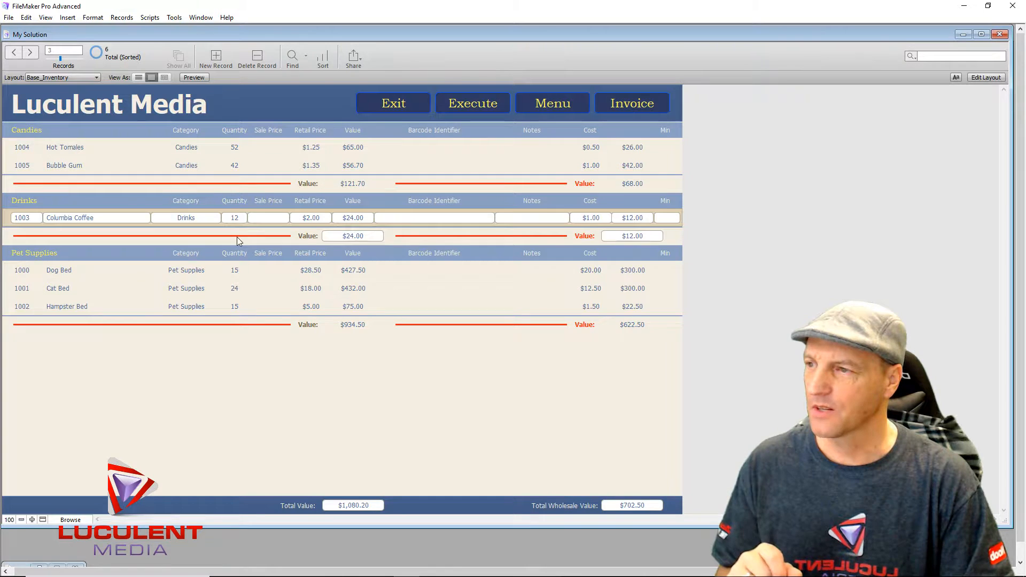
{"action": "left_click", "coordinate": [253, 325]}
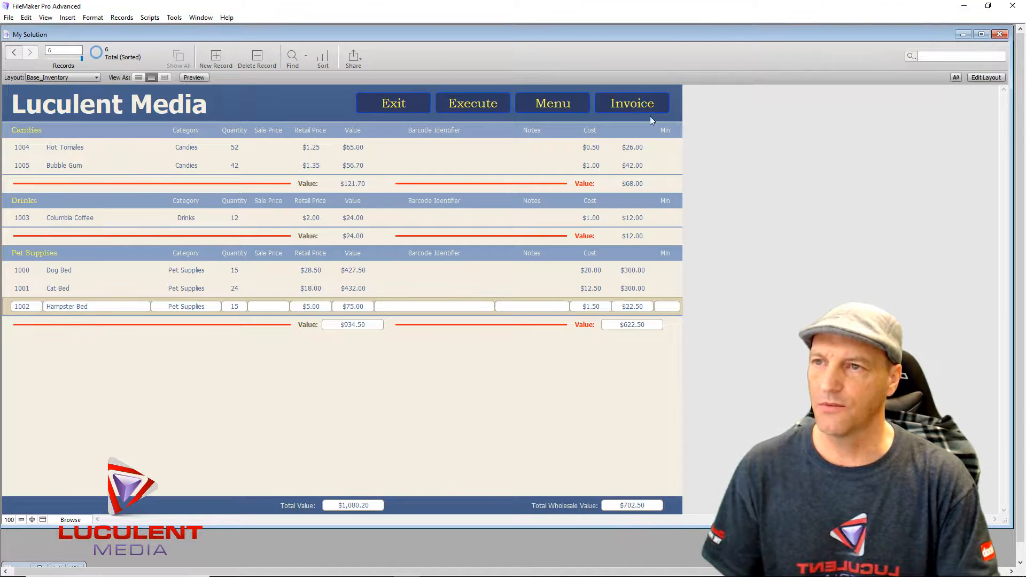
{"action": "left_click", "coordinate": [634, 105]}
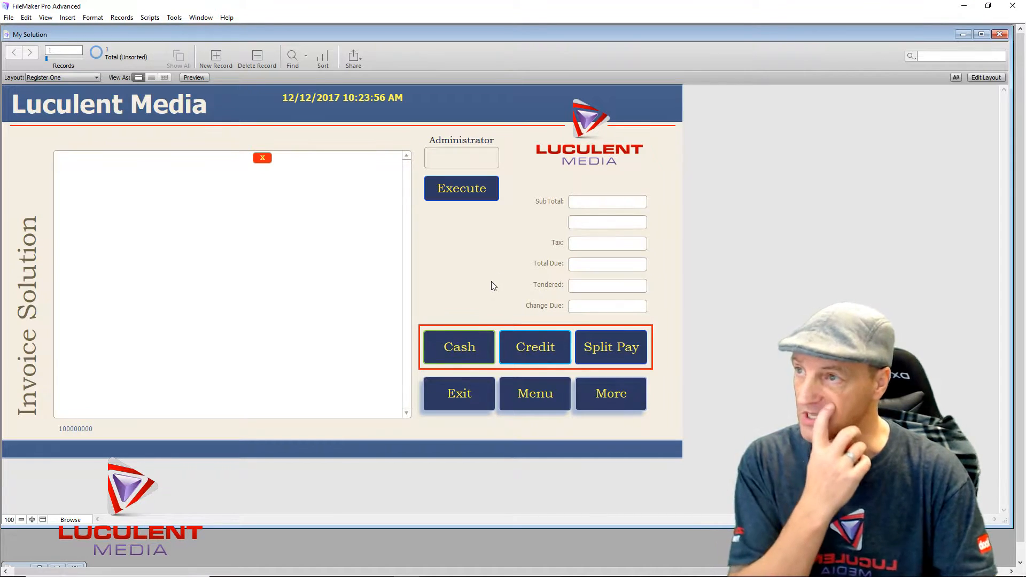
- Switch to the Templates > Base_Inventory layout and make Hot Tomales the current record
{"action": "left_click", "coordinate": [97, 78]}
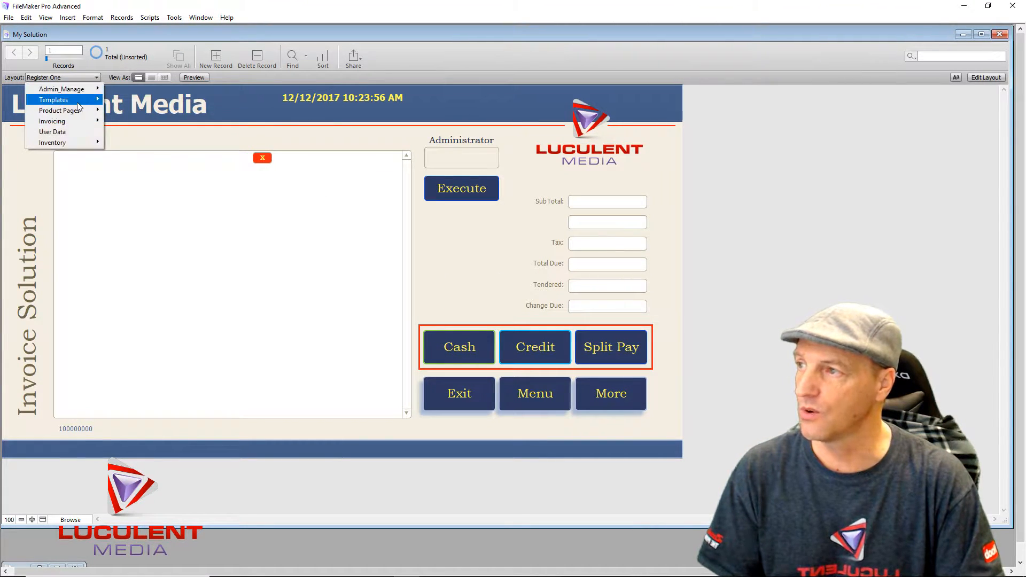
{"action": "mouse_move", "coordinate": [83, 104]}
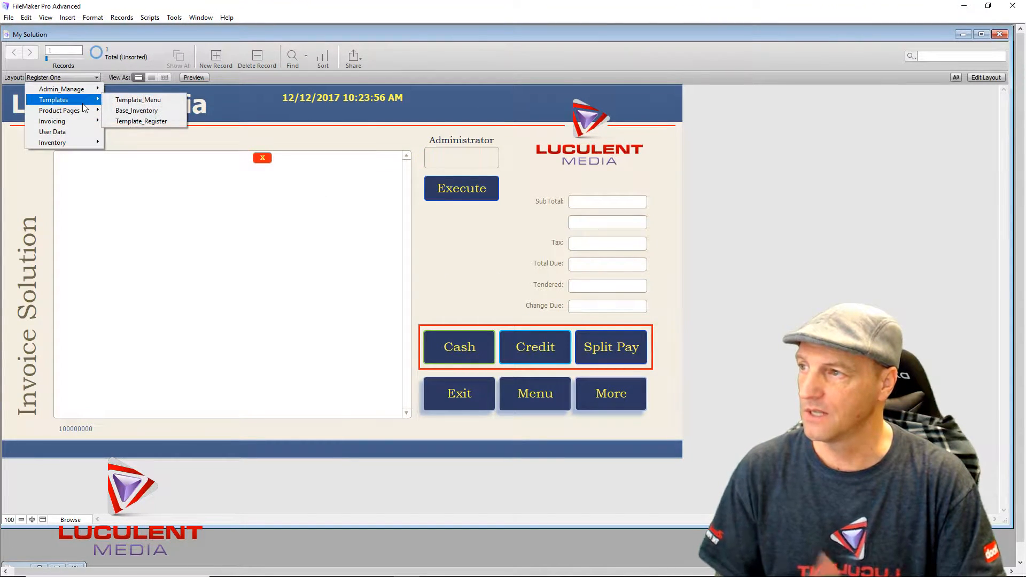
{"action": "left_click", "coordinate": [146, 111]}
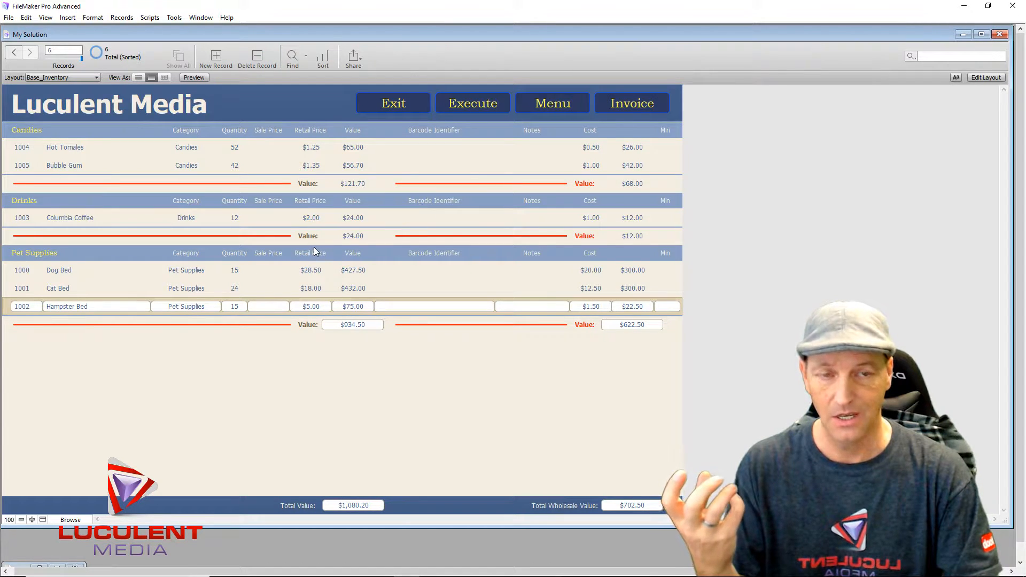
{"action": "left_click", "coordinate": [59, 148]}
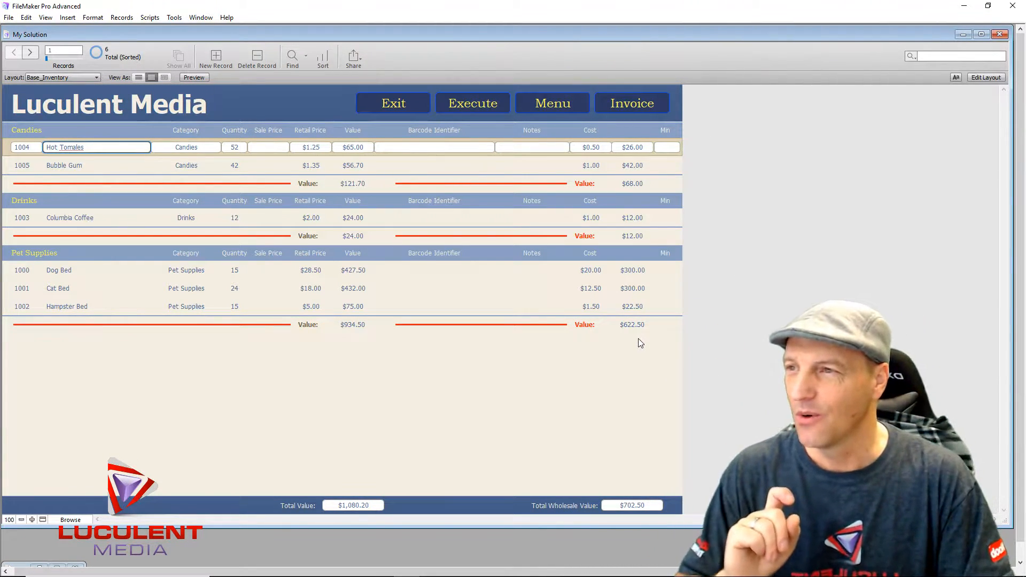
- View Hot Tomales on the Inventory > Inventory Modifier layout, then go to the Register One invoice screen
{"action": "left_click", "coordinate": [96, 77]}
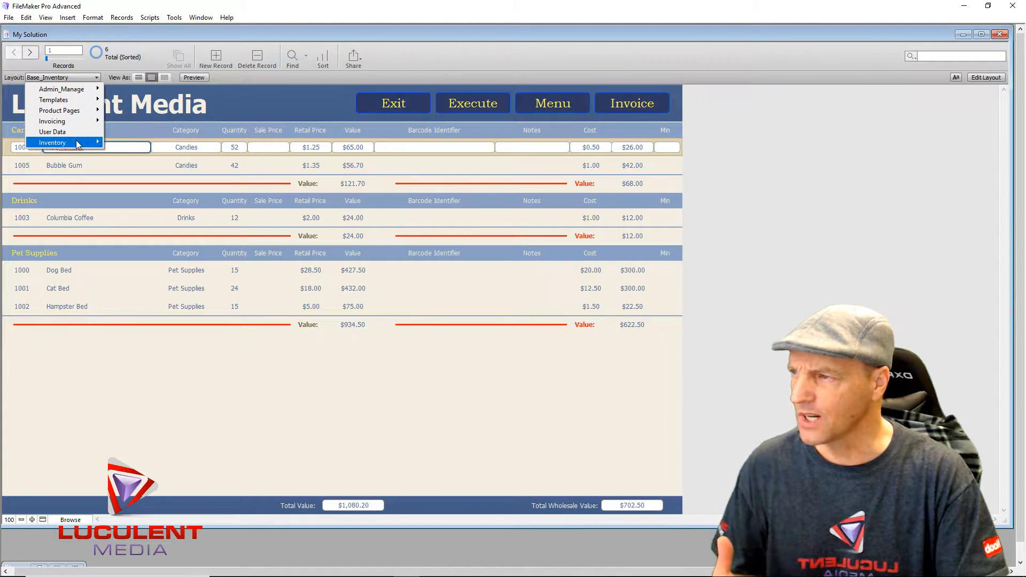
{"action": "mouse_move", "coordinate": [78, 144]}
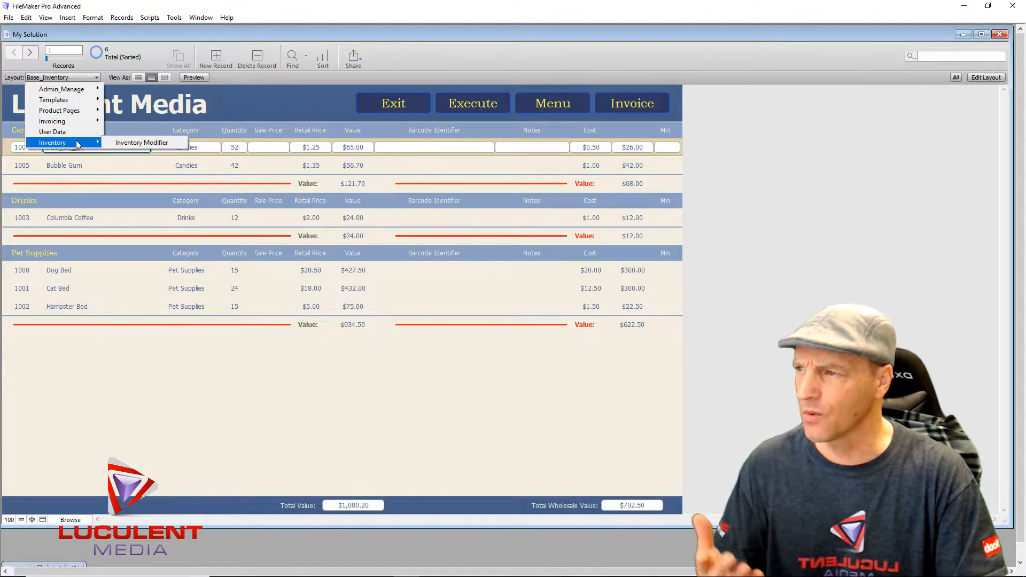
{"action": "left_click", "coordinate": [134, 143]}
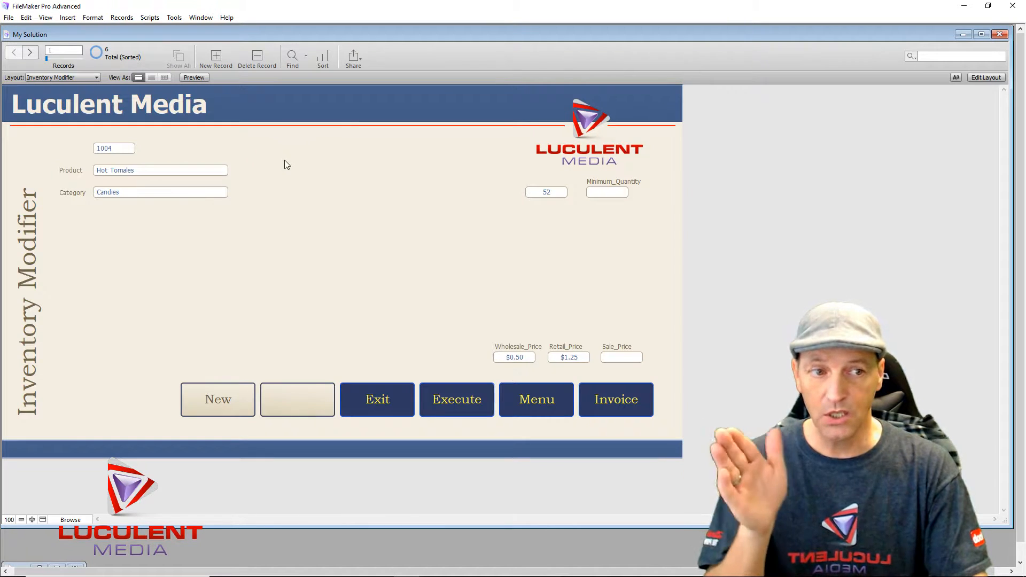
{"action": "left_click", "coordinate": [613, 398]}
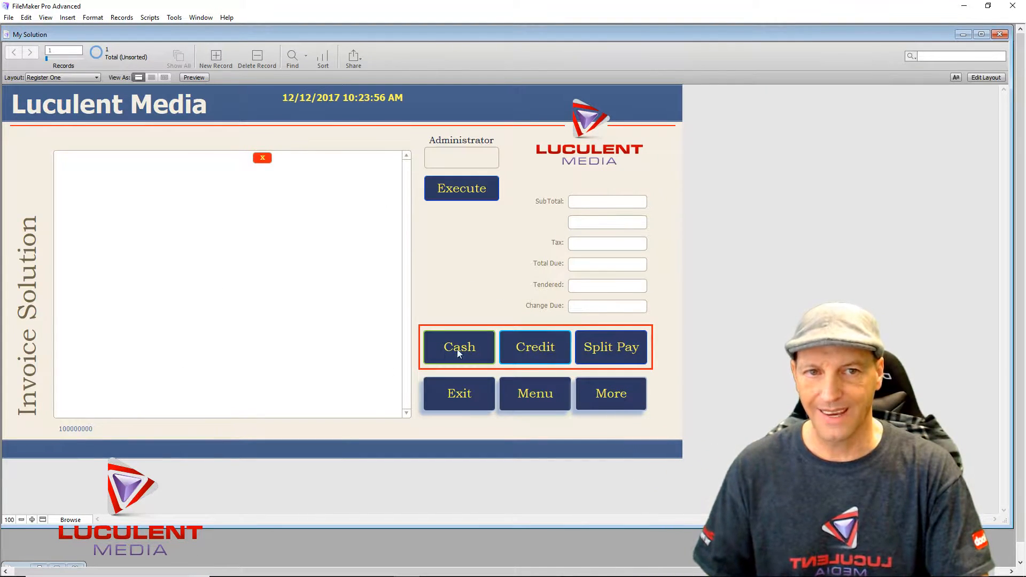
- Enter Layout mode on Register One and select the Product_Name, Price and Price_Total portal fields
{"action": "left_click", "coordinate": [986, 77]}
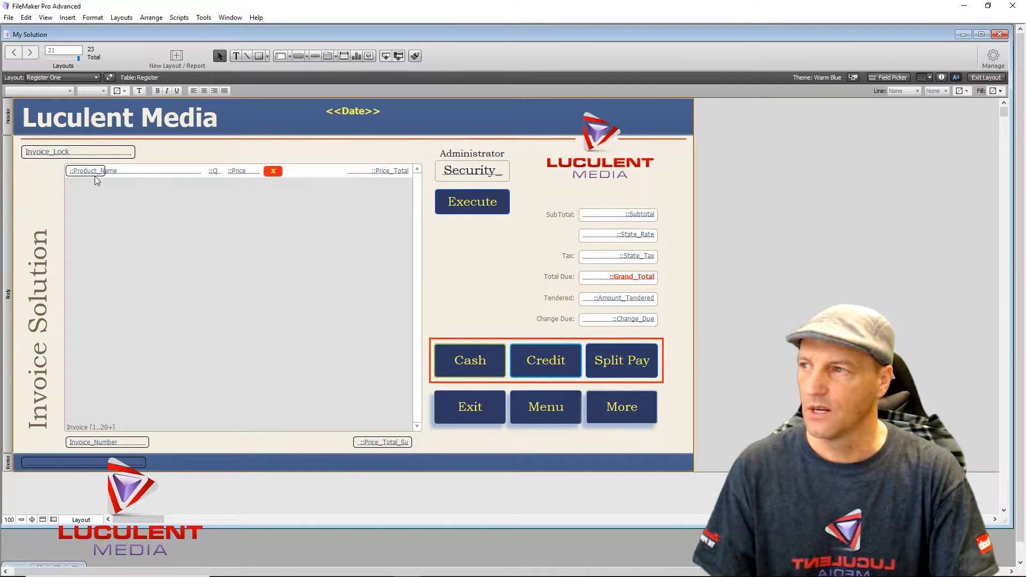
{"action": "left_click", "coordinate": [134, 178]}
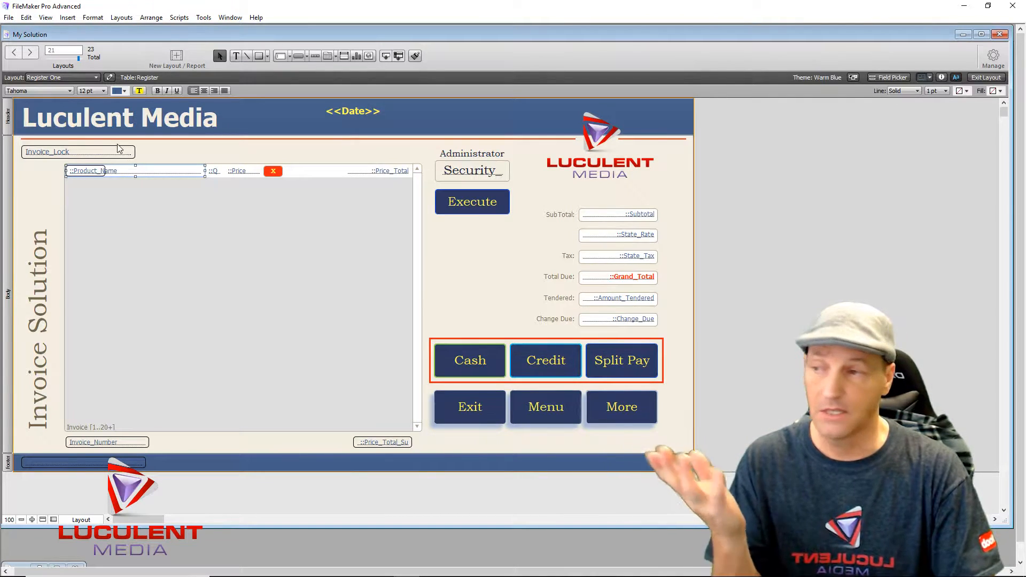
{"action": "left_click", "coordinate": [242, 174]}
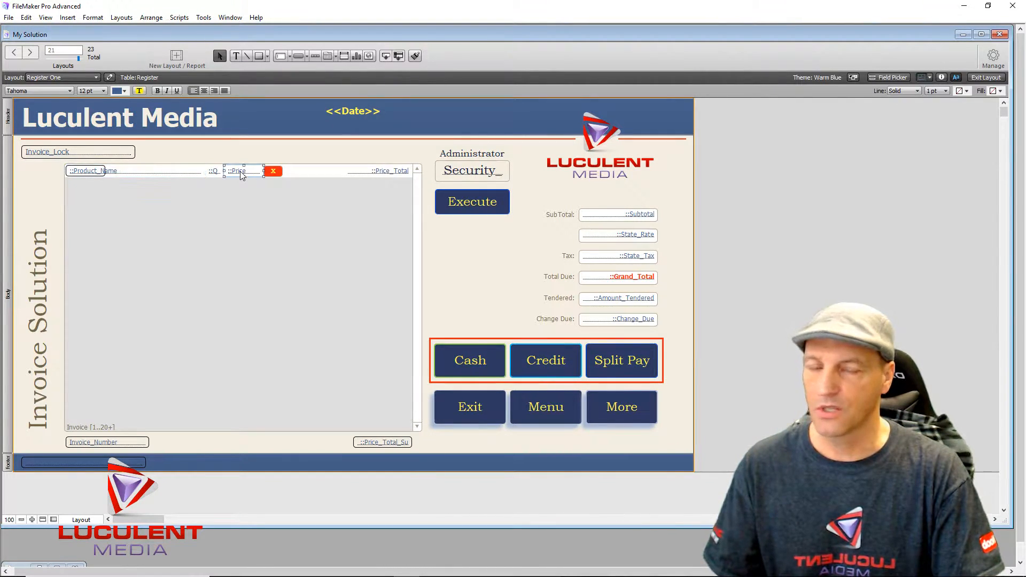
{"action": "left_click", "coordinate": [391, 171]}
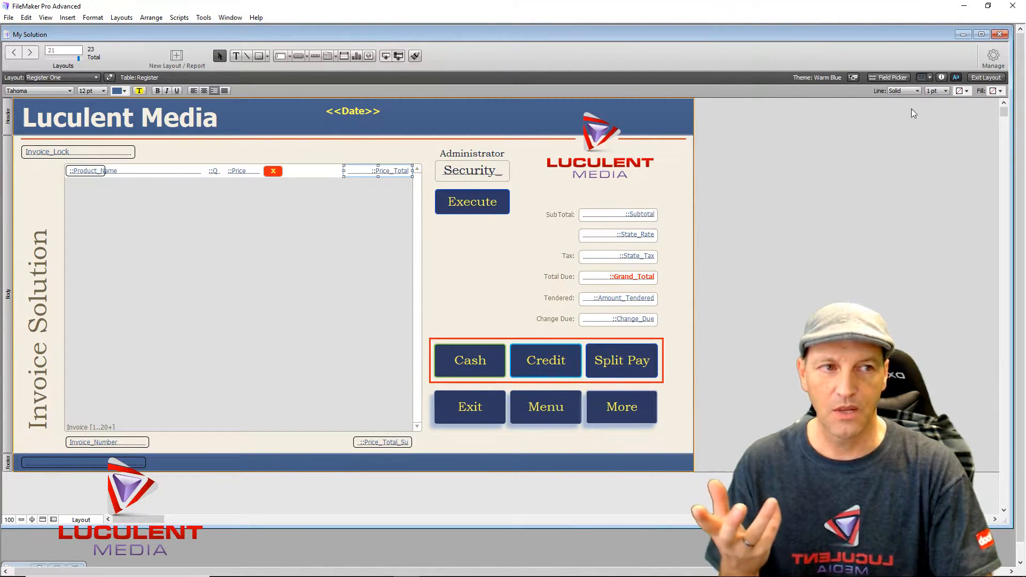
{"action": "left_click", "coordinate": [992, 58]}
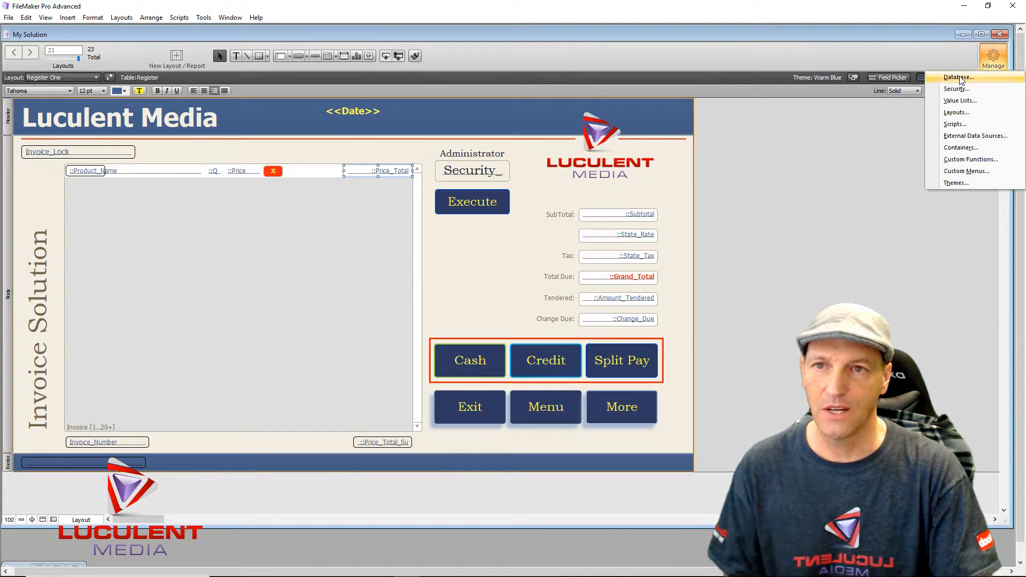
{"action": "left_click", "coordinate": [705, 229]}
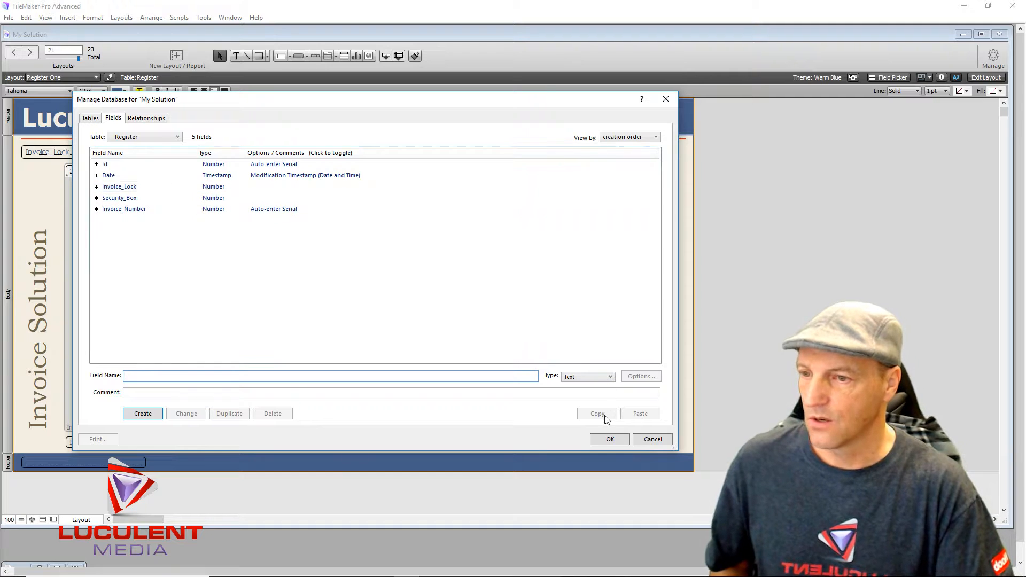
{"action": "left_click", "coordinate": [604, 440]}
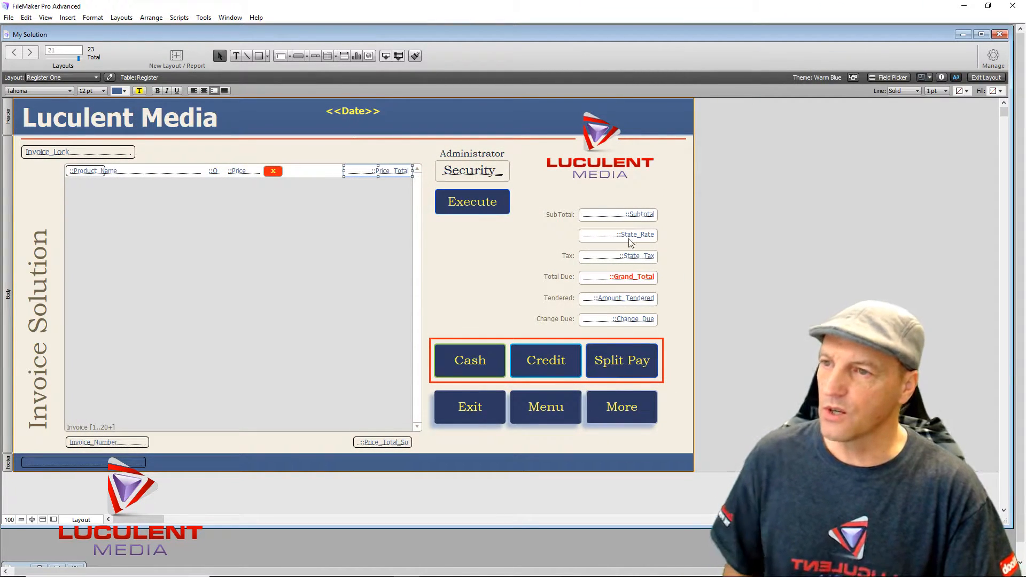
{"action": "left_click", "coordinate": [737, 188]}
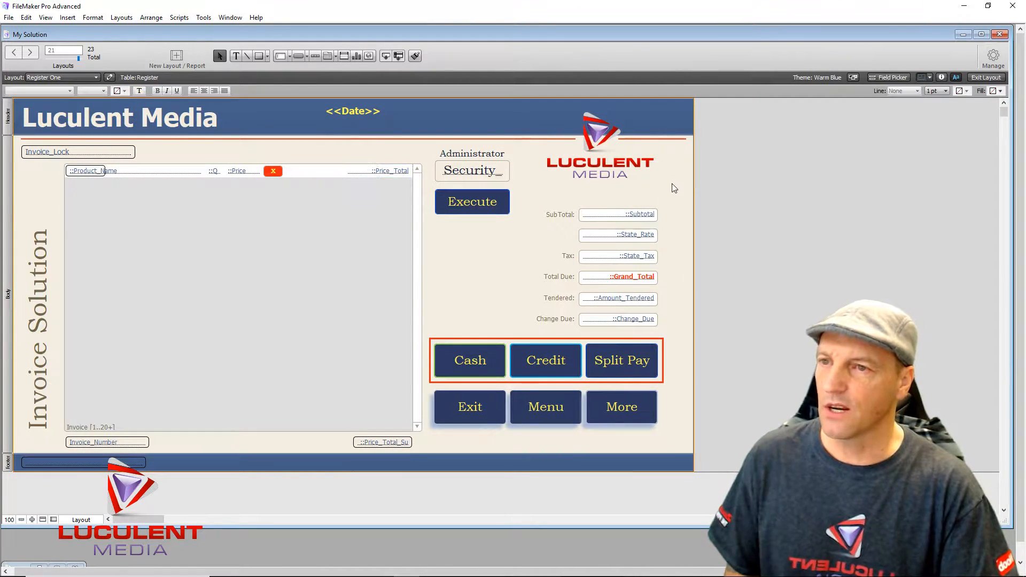
- Return to Browse mode and switch to the Inventory Modifier layout showing Hot Tomales
{"action": "left_click", "coordinate": [981, 78]}
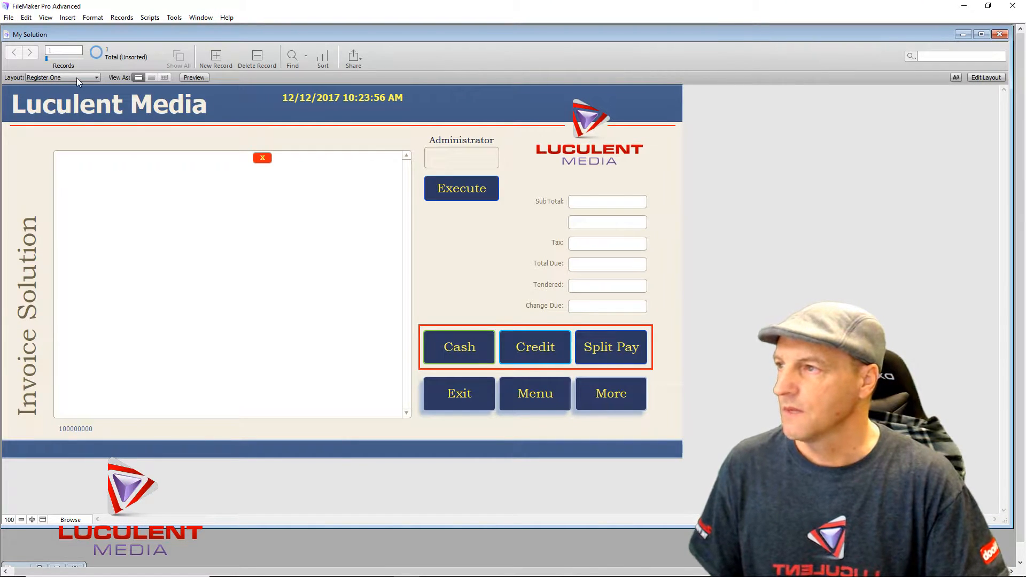
{"action": "left_click", "coordinate": [94, 79]}
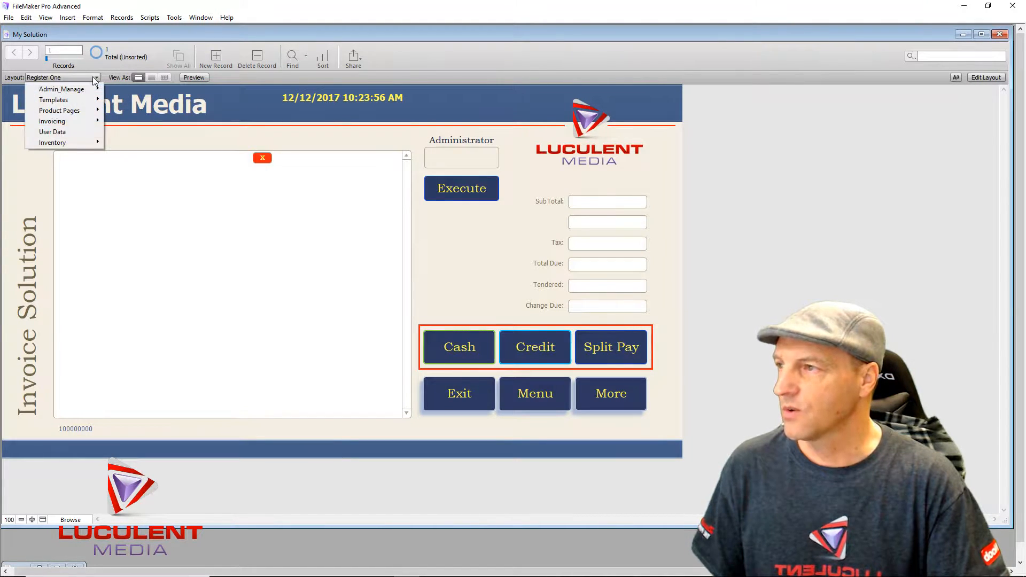
{"action": "mouse_move", "coordinate": [85, 142]}
{"action": "left_click", "coordinate": [125, 145]}
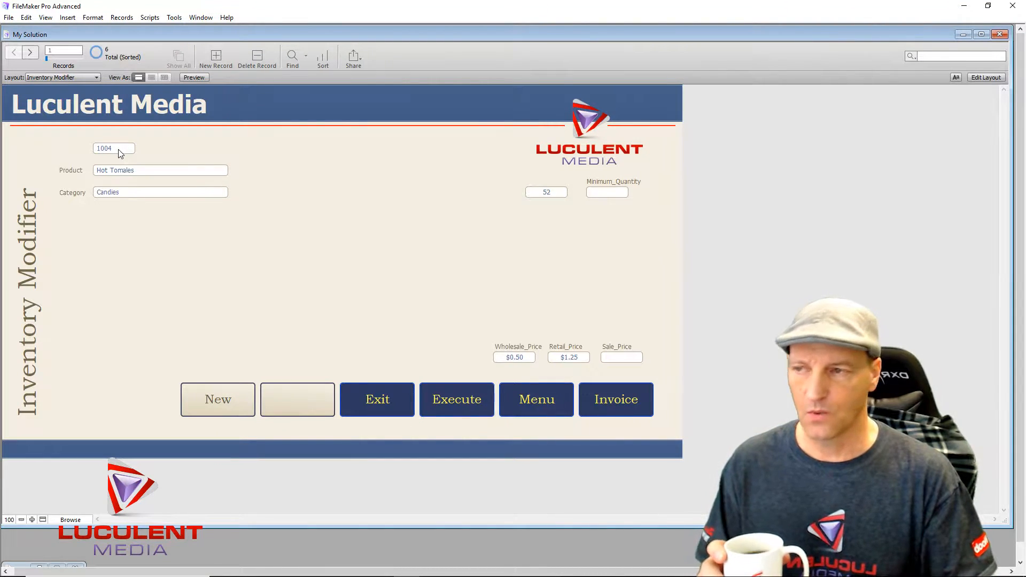
- Open Manage Database on the Inventory table's 15 fields and move the window up and right
{"action": "left_click", "coordinate": [986, 78]}
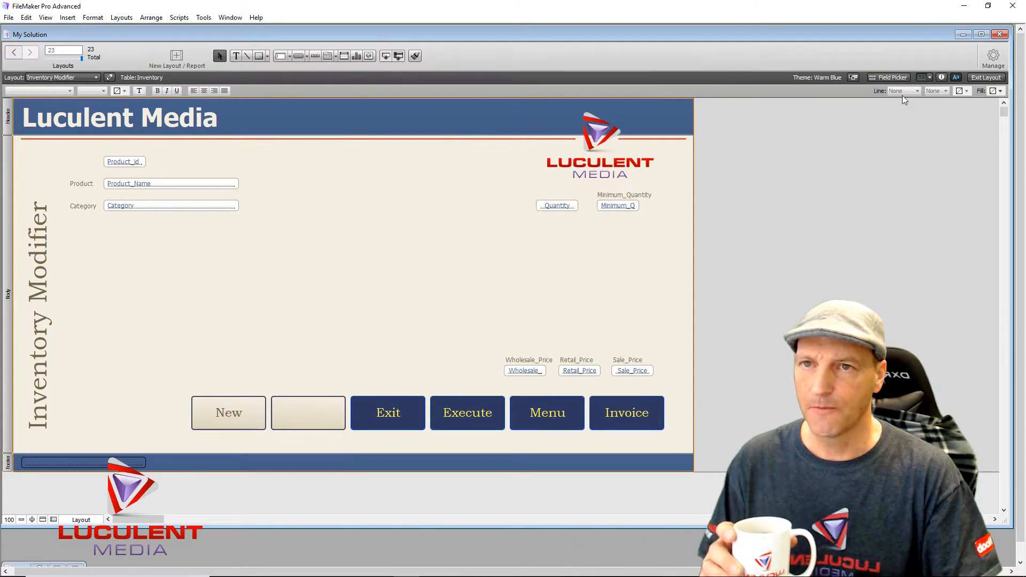
{"action": "left_click", "coordinate": [995, 57]}
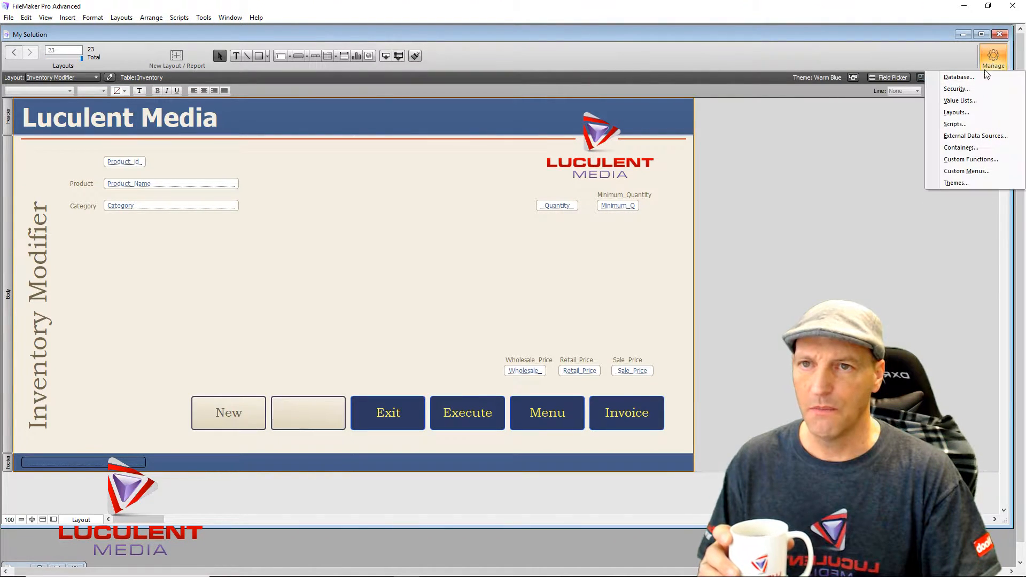
{"action": "left_click", "coordinate": [976, 77]}
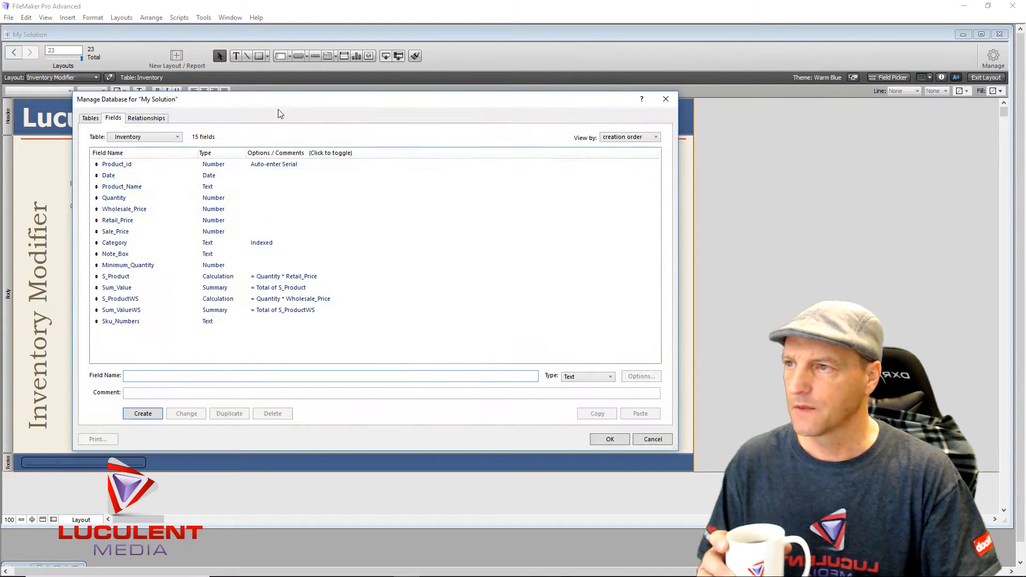
{"action": "left_click_drag", "start_coordinate": [288, 107], "coordinate": [371, 84]}
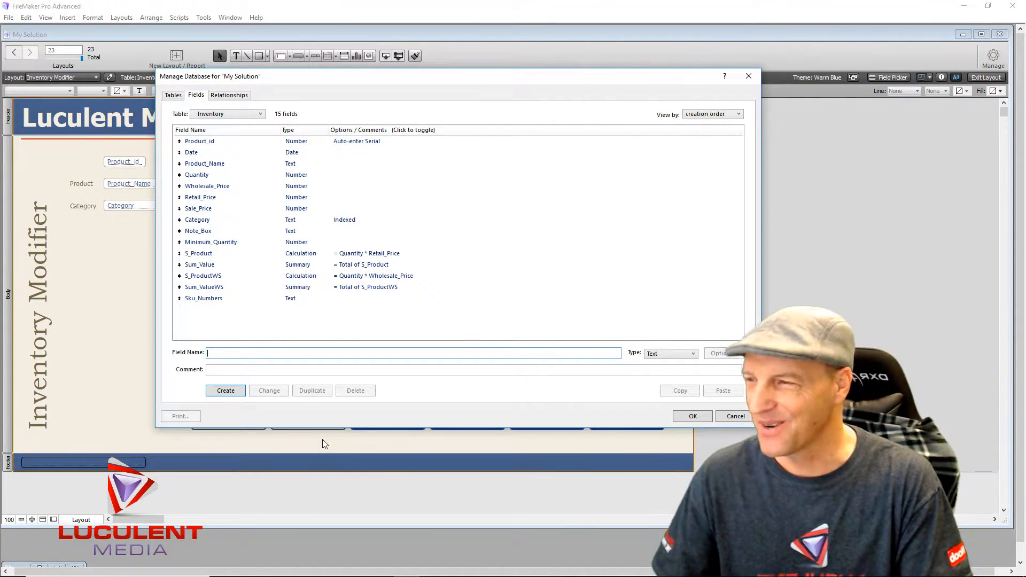
- Create the Number fields Add_Inventory and Find_Inv in the Inventory table
{"action": "type", "text": "Add_"}
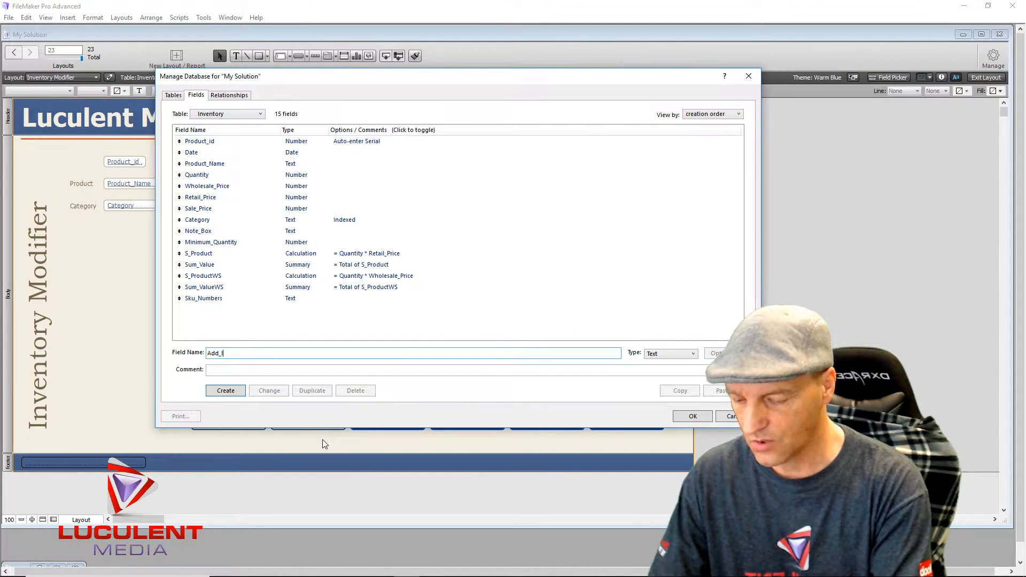
{"action": "type", "text": "Inventory"}
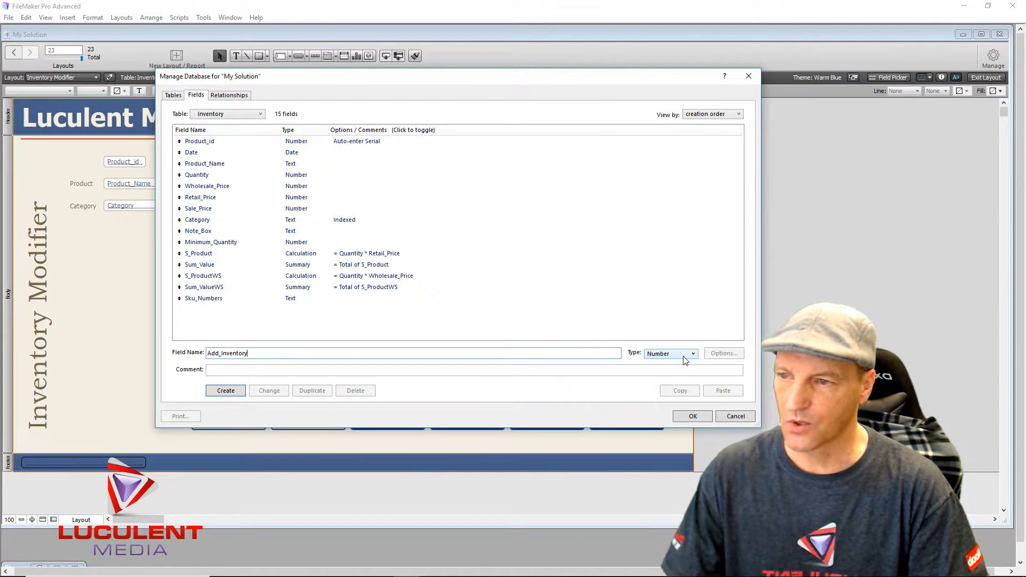
{"action": "left_click", "coordinate": [234, 394]}
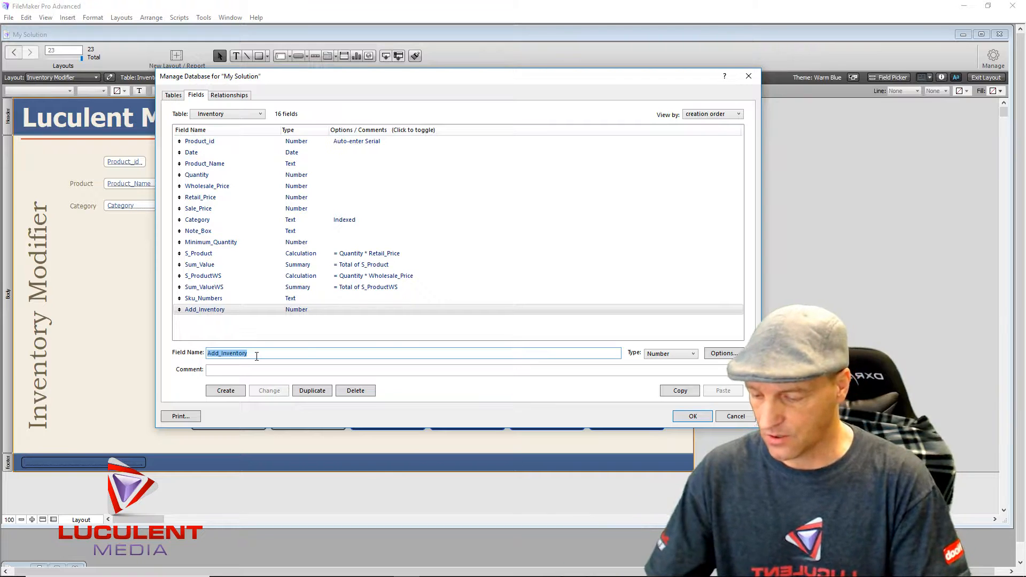
{"action": "type", "text": "Find"}
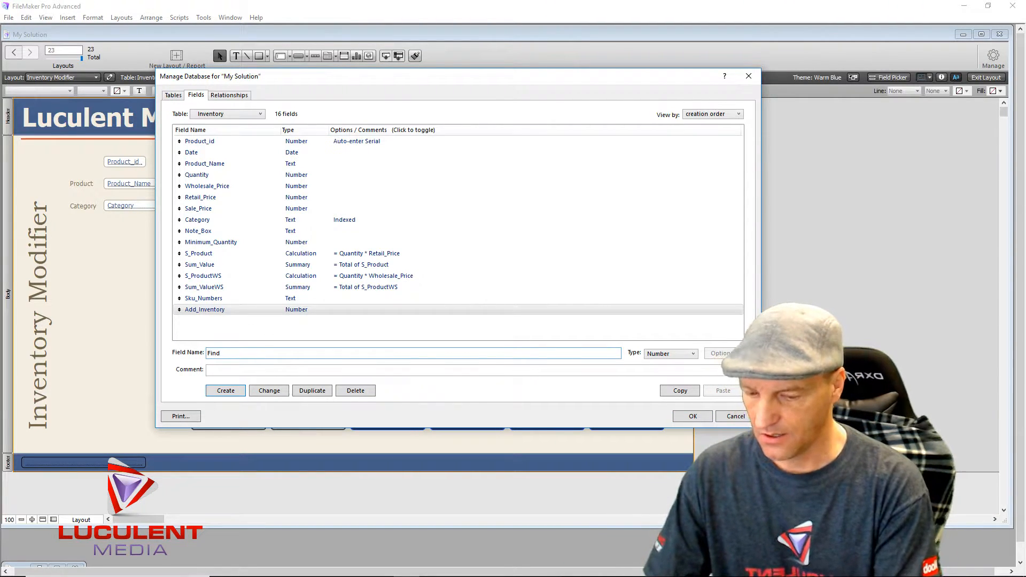
{"action": "type", "text": "_Inv"}
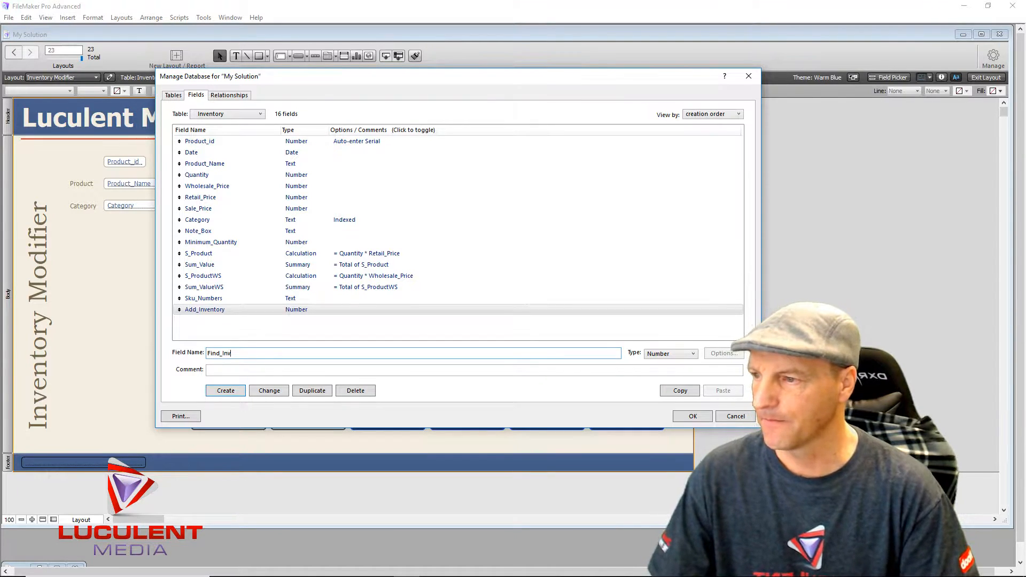
{"action": "left_click", "coordinate": [681, 355]}
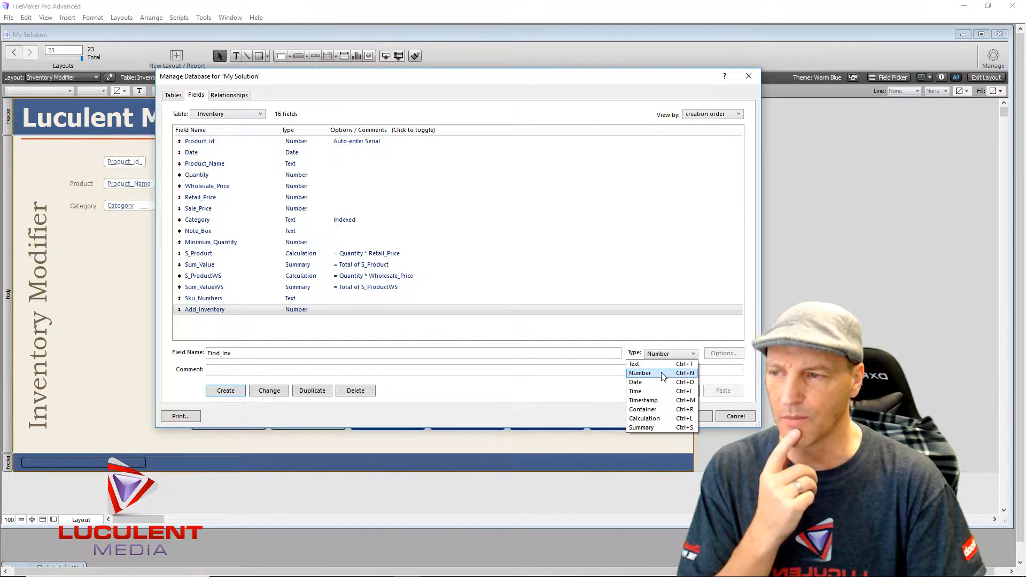
{"action": "left_click", "coordinate": [663, 374]}
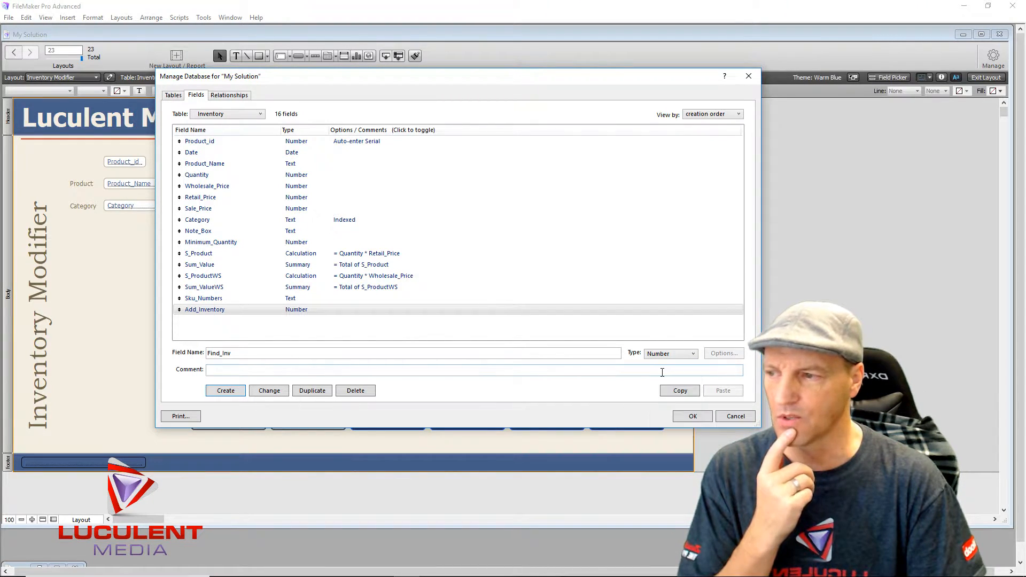
{"action": "left_click", "coordinate": [229, 390]}
- Enter Find_Inv2 as the next field name with type Text
{"action": "left_click", "coordinate": [244, 353]}
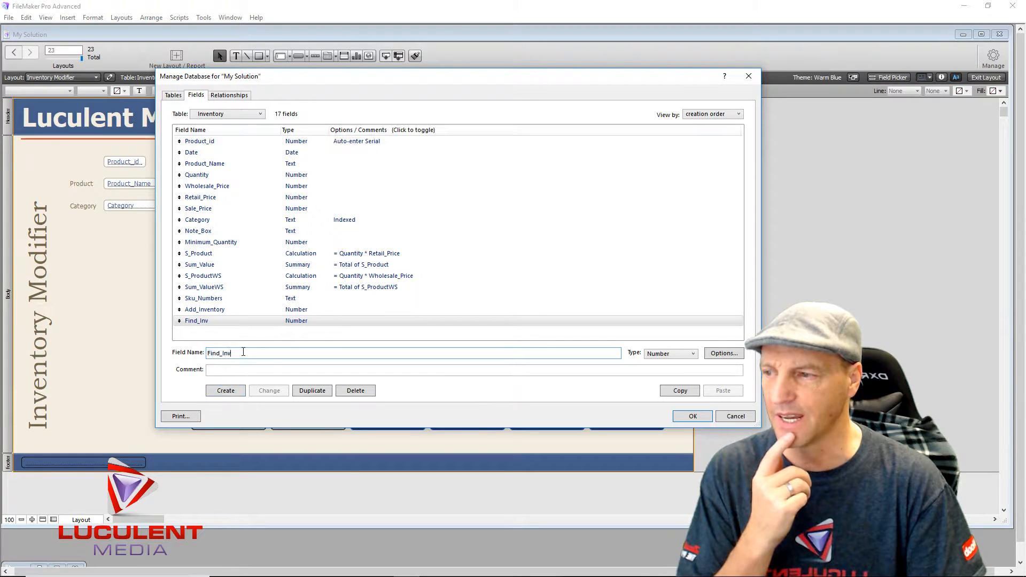
{"action": "type", "text": "2"}
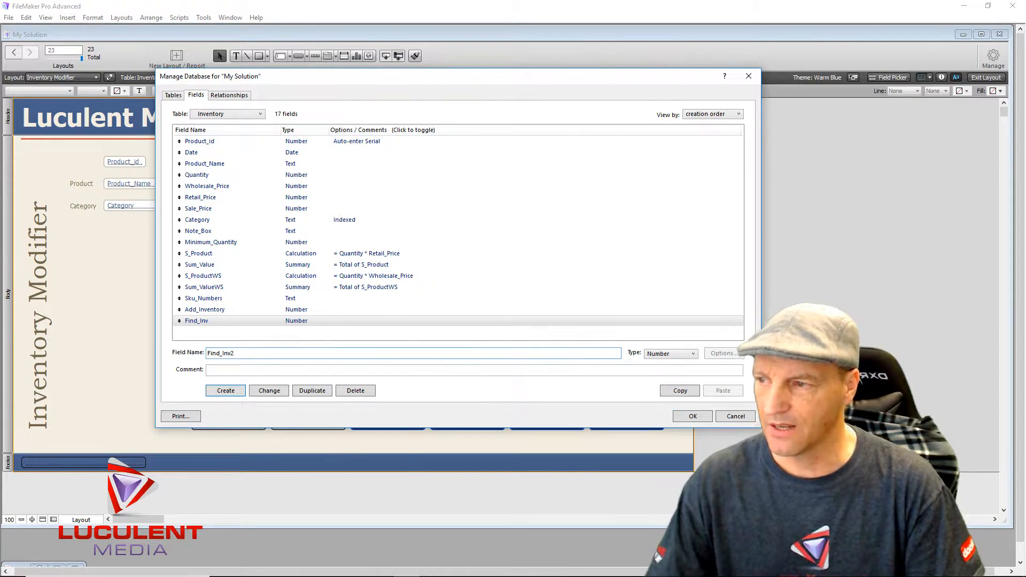
{"action": "left_click", "coordinate": [692, 354]}
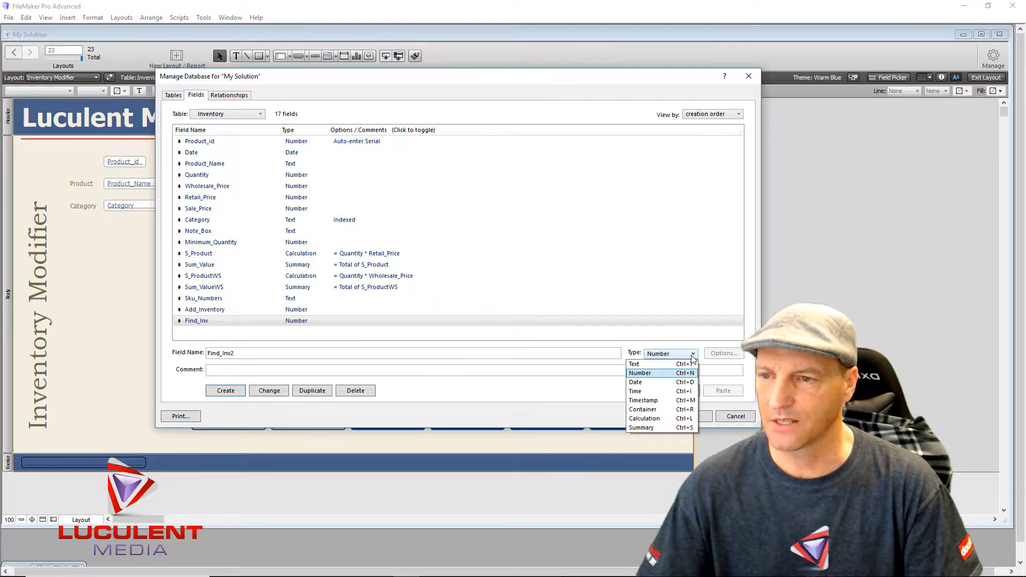
{"action": "left_click", "coordinate": [663, 363]}
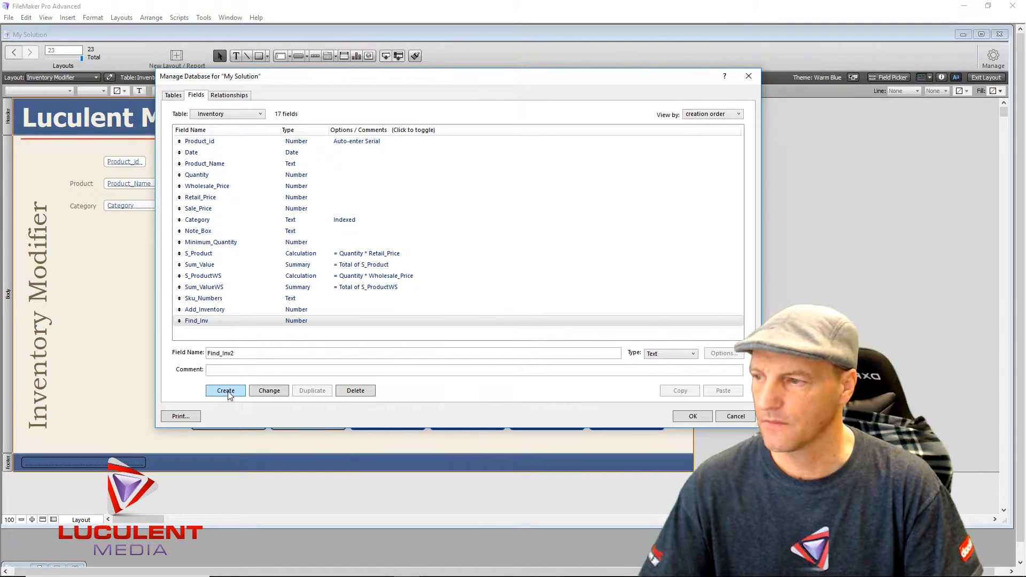
- Create Find_Inv2 as Text and Price_Change as Number, then close Manage Database with OK
{"action": "left_click", "coordinate": [226, 390]}
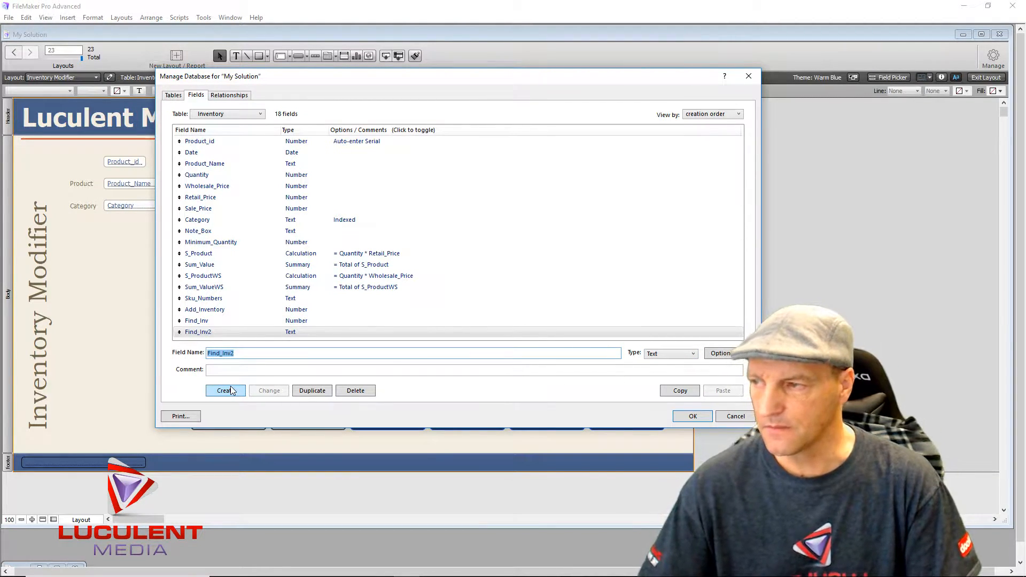
{"action": "left_click_drag", "start_coordinate": [404, 82], "coordinate": [442, 81]}
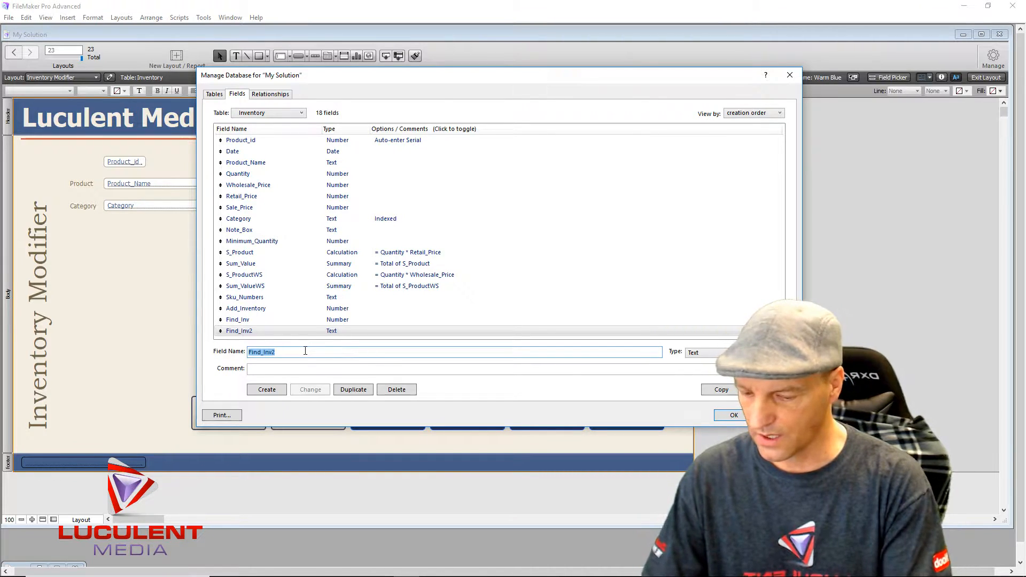
{"action": "type", "text": "Price_"}
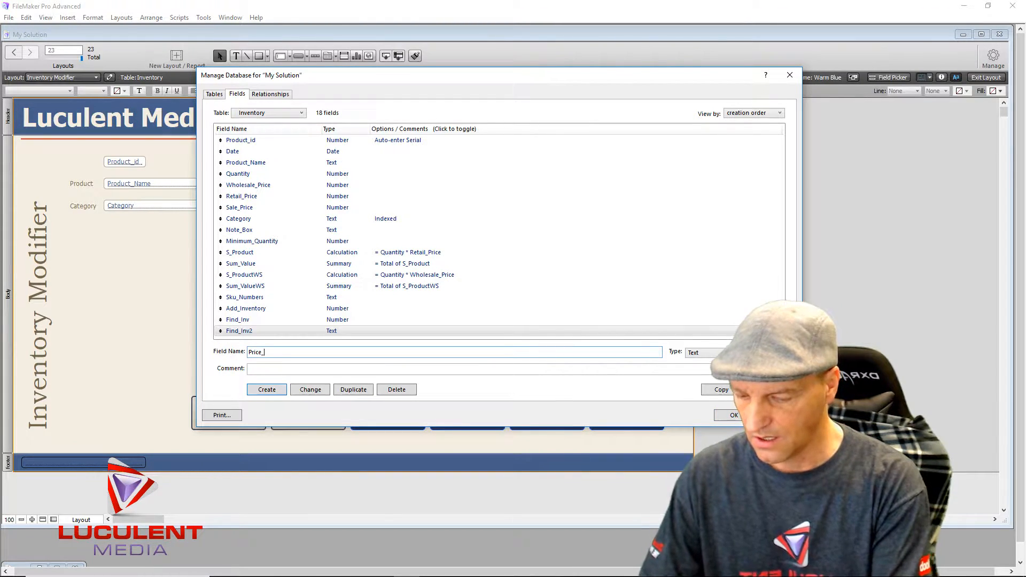
{"action": "type", "text": "Change"}
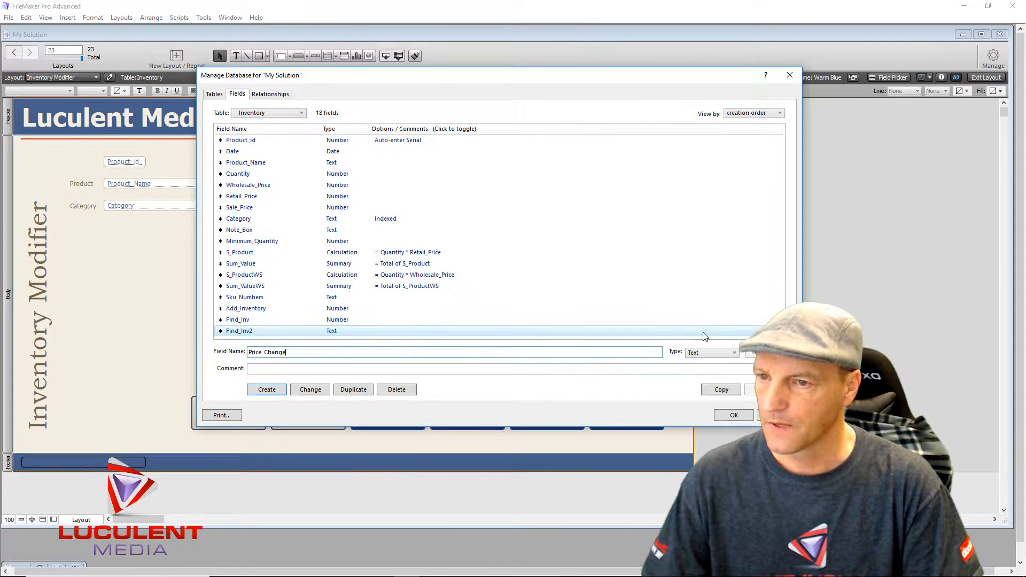
{"action": "left_click", "coordinate": [731, 352]}
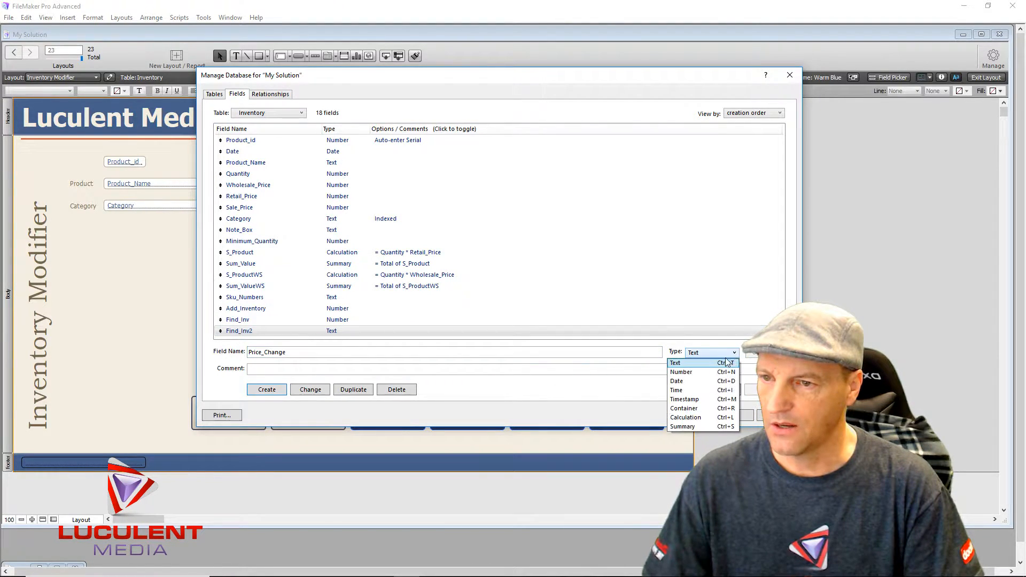
{"action": "left_click", "coordinate": [702, 371]}
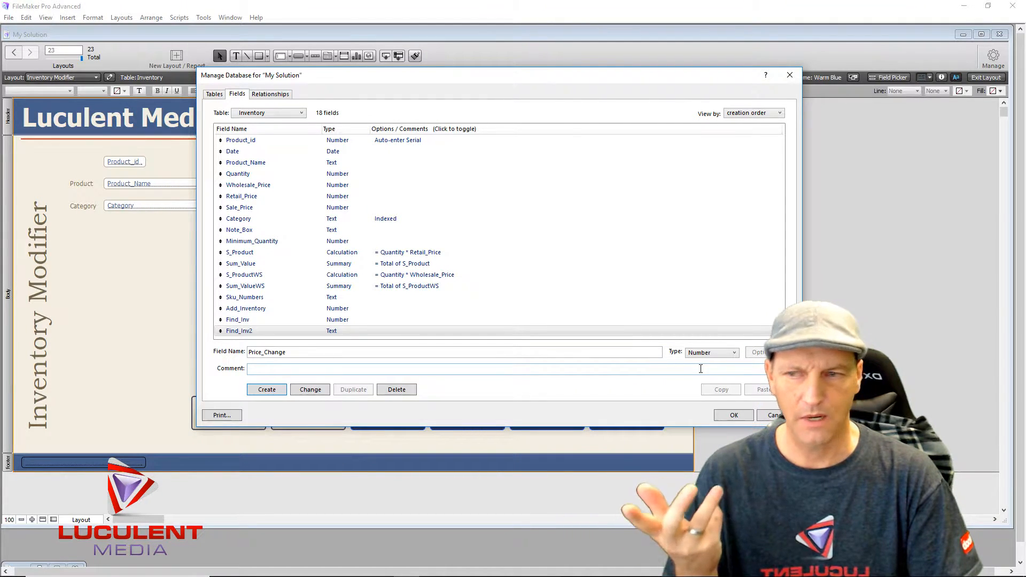
{"action": "left_click", "coordinate": [267, 389]}
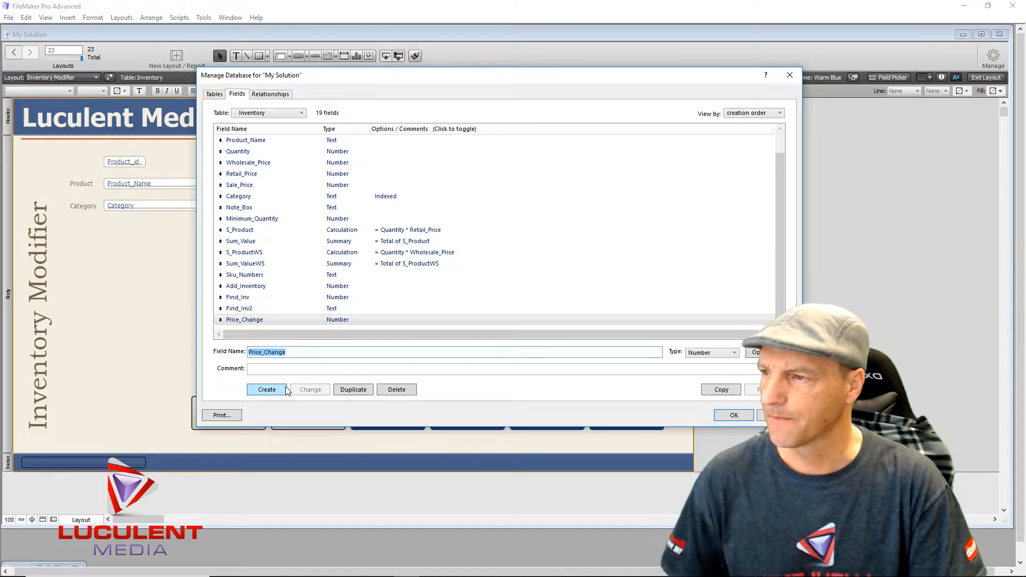
{"action": "left_click", "coordinate": [730, 415]}
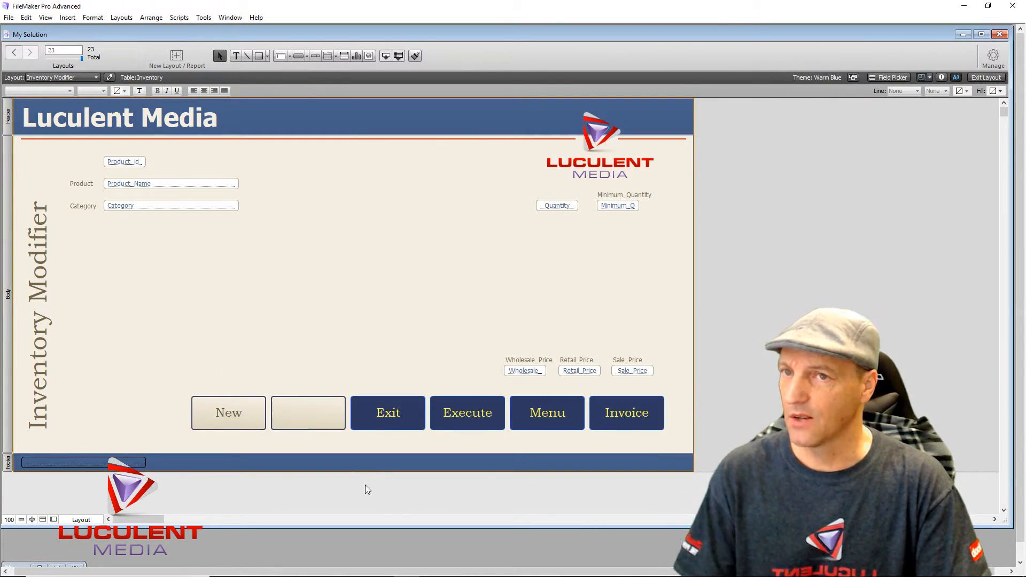
- Place Sku_Numbers, Add_Inventory, Find_Inv, Find_Inv2 and Price_Change from the Field Picker onto the layout
{"action": "left_click", "coordinate": [897, 78]}
{"action": "scroll", "coordinate": [830, 213], "scroll_direction": "down", "scroll_amount": 3}
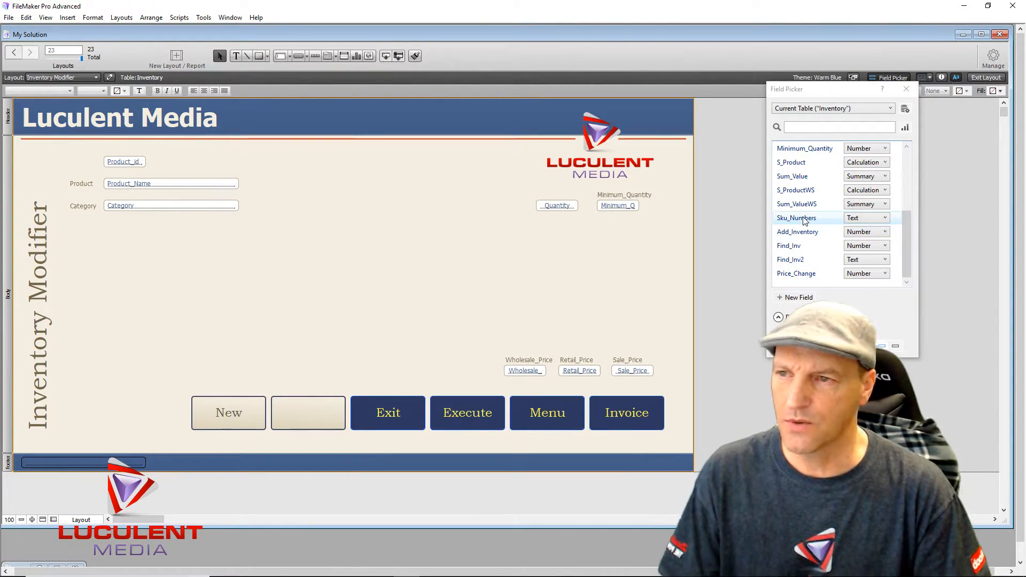
{"action": "left_click_drag", "start_coordinate": [804, 221], "coordinate": [269, 160]}
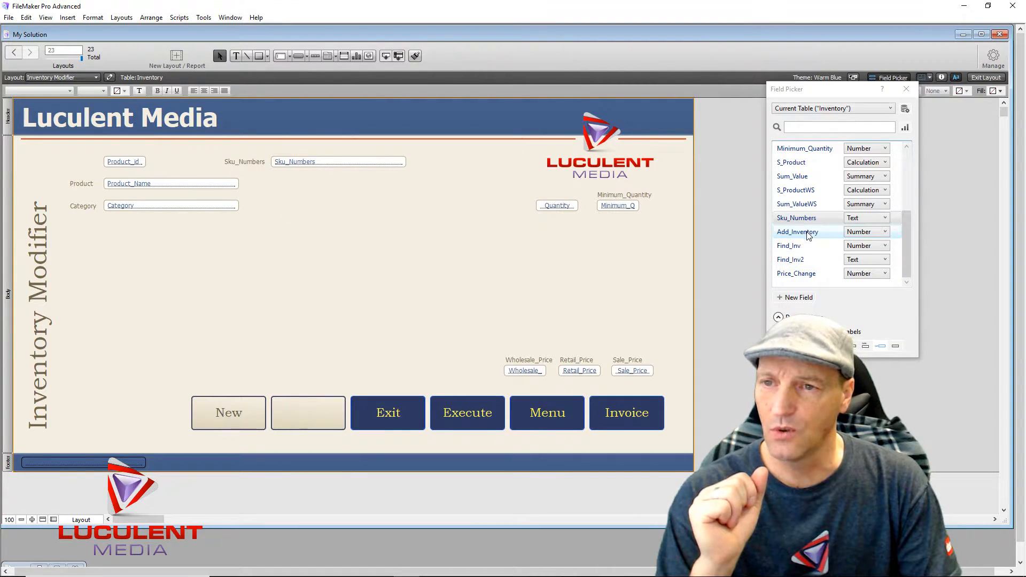
{"action": "left_click_drag", "start_coordinate": [808, 236], "coordinate": [474, 206]}
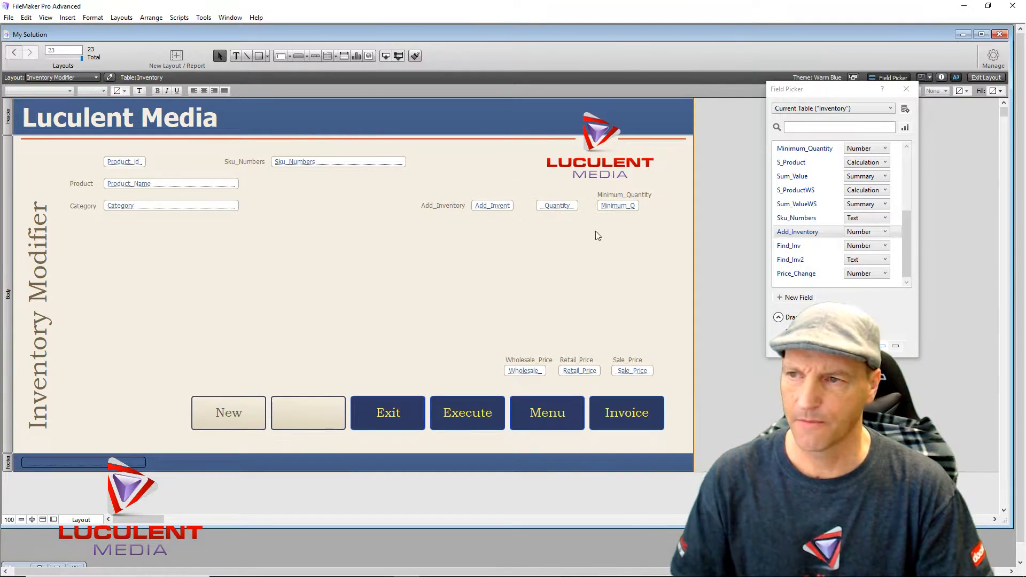
{"action": "left_click_drag", "start_coordinate": [787, 249], "coordinate": [196, 310]}
{"action": "left_click_drag", "start_coordinate": [790, 259], "coordinate": [288, 307]}
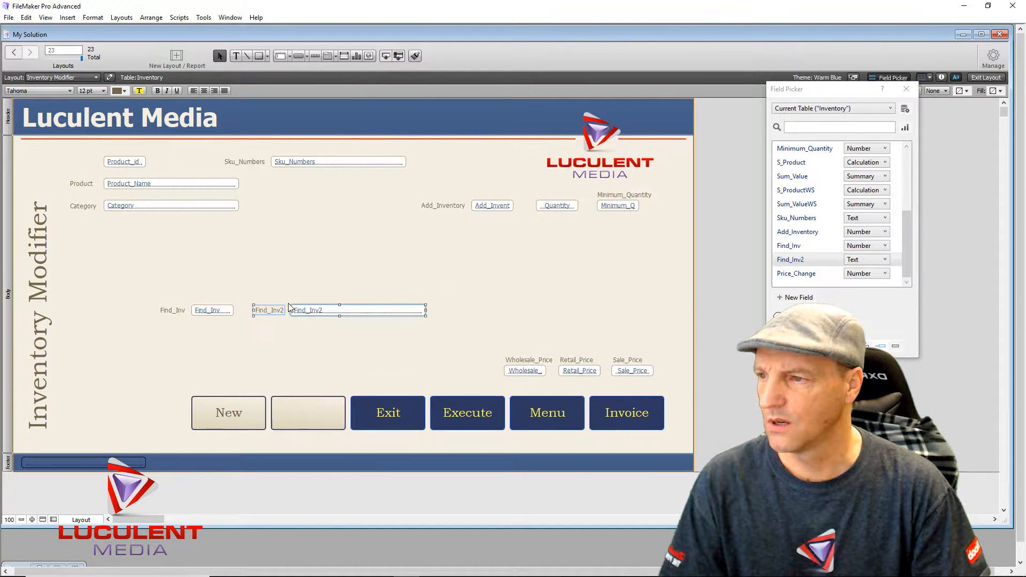
{"action": "left_click", "coordinate": [272, 363]}
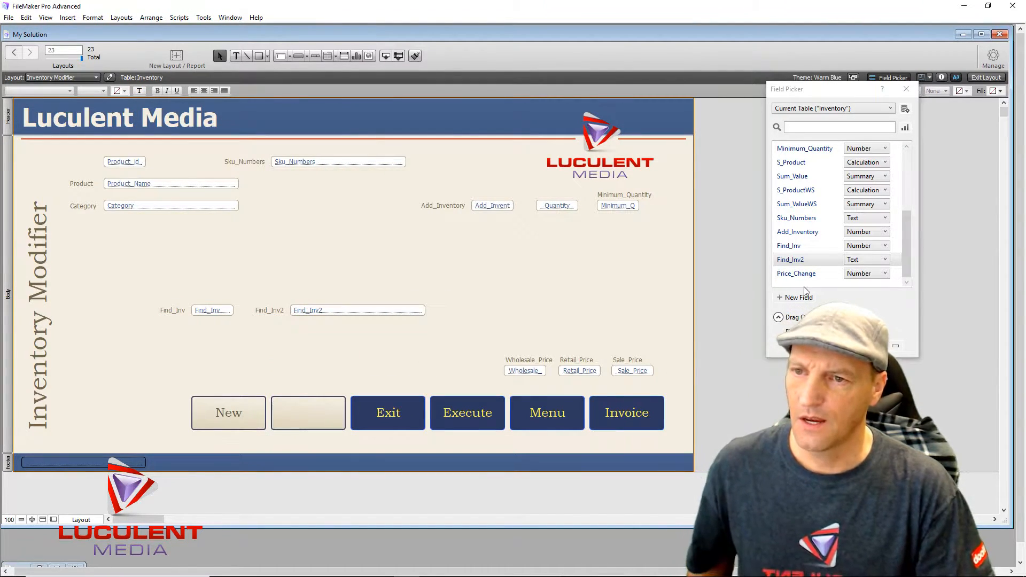
{"action": "left_click_drag", "start_coordinate": [799, 275], "coordinate": [504, 330]}
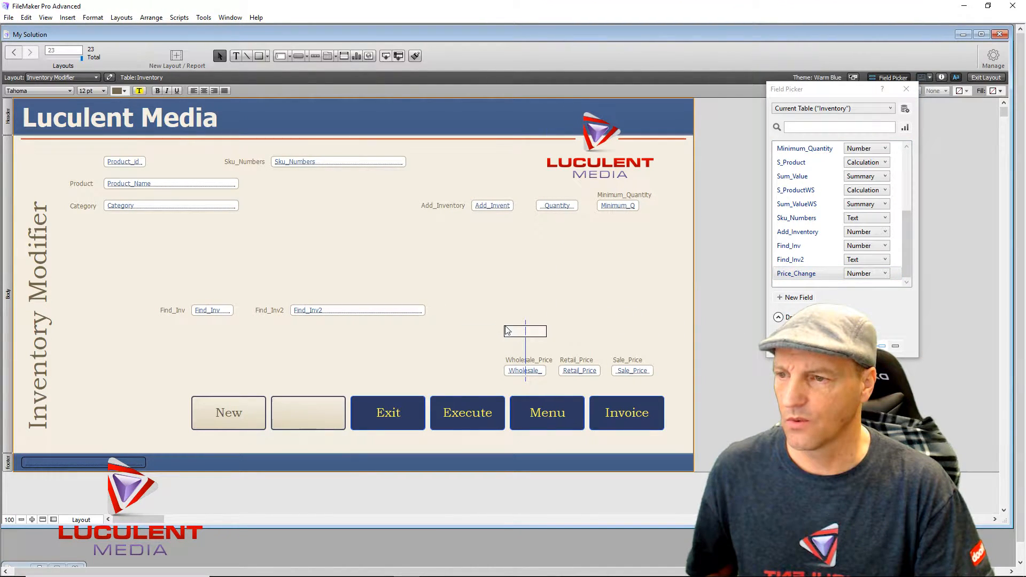
{"action": "left_click", "coordinate": [497, 295]}
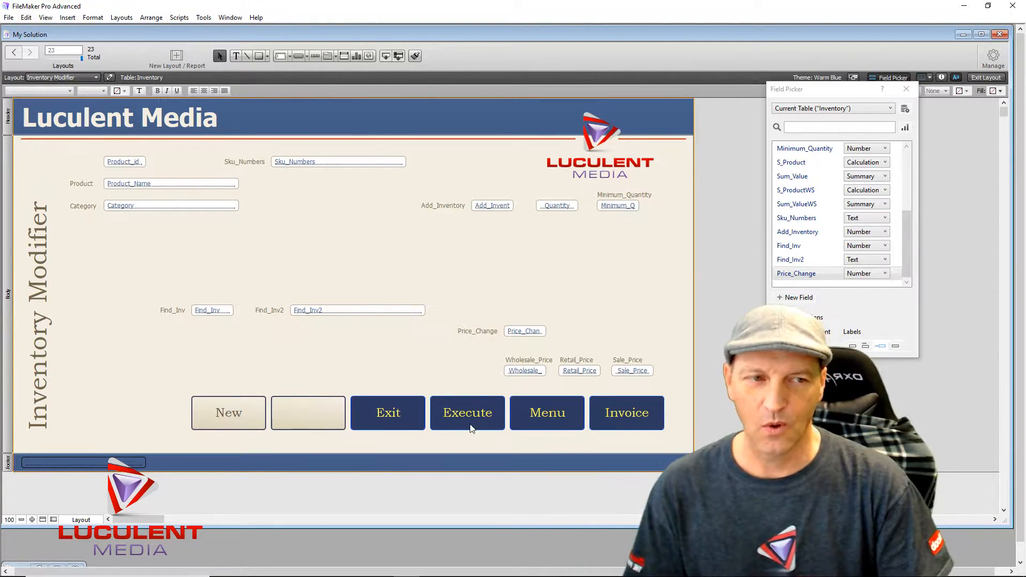
{"action": "left_click", "coordinate": [216, 315]}
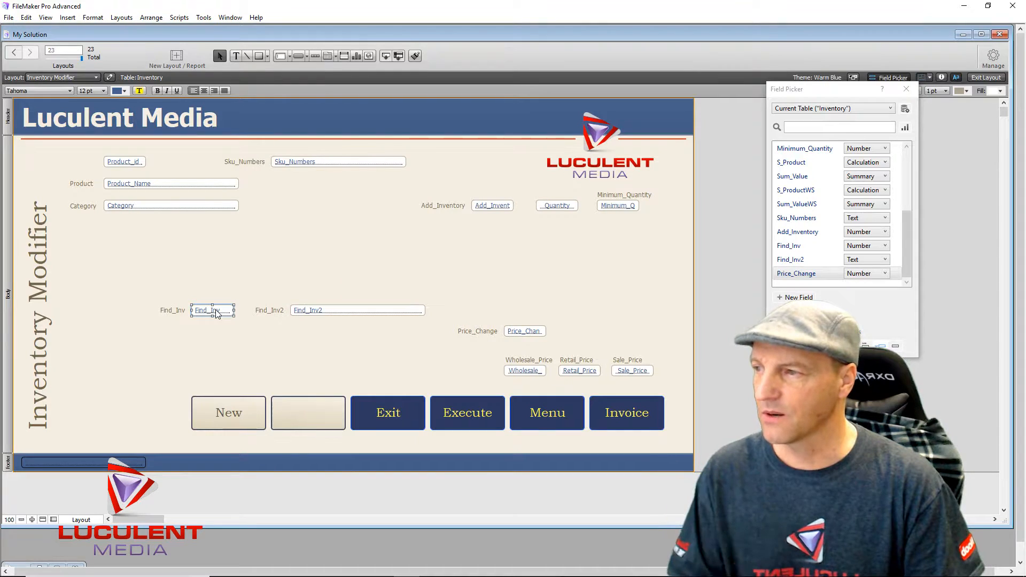
{"action": "left_click", "coordinate": [103, 90]}
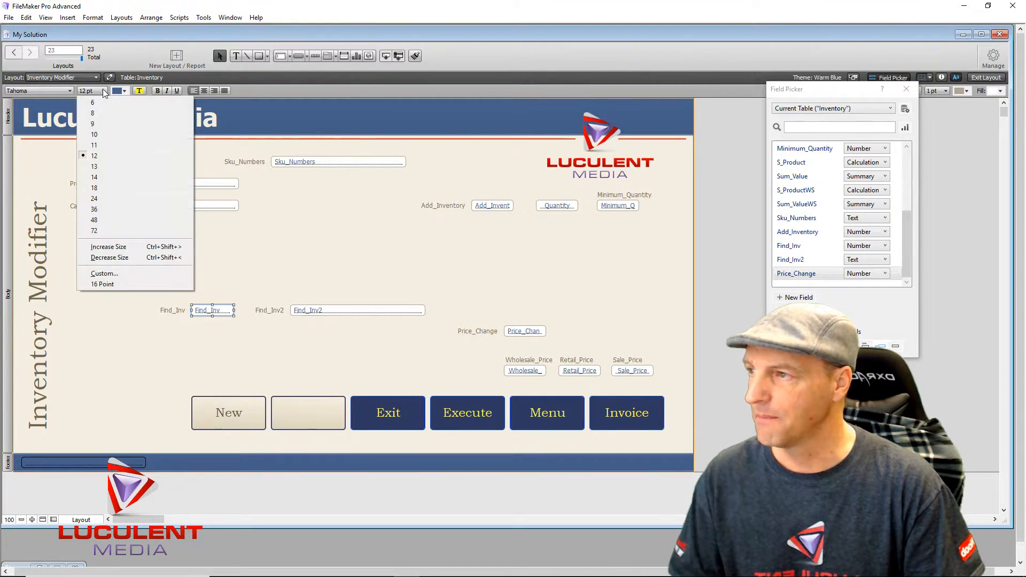
- Set Find_Inv, Find_Inv2, Product_id, Product_Name and Category text to 18 pt
{"action": "left_click", "coordinate": [107, 184]}
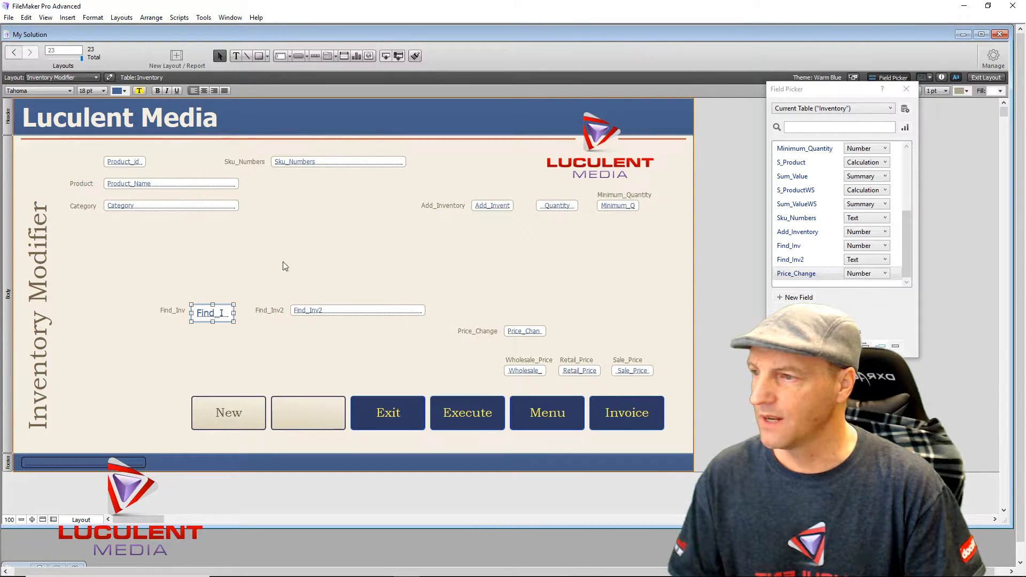
{"action": "left_click", "coordinate": [356, 313]}
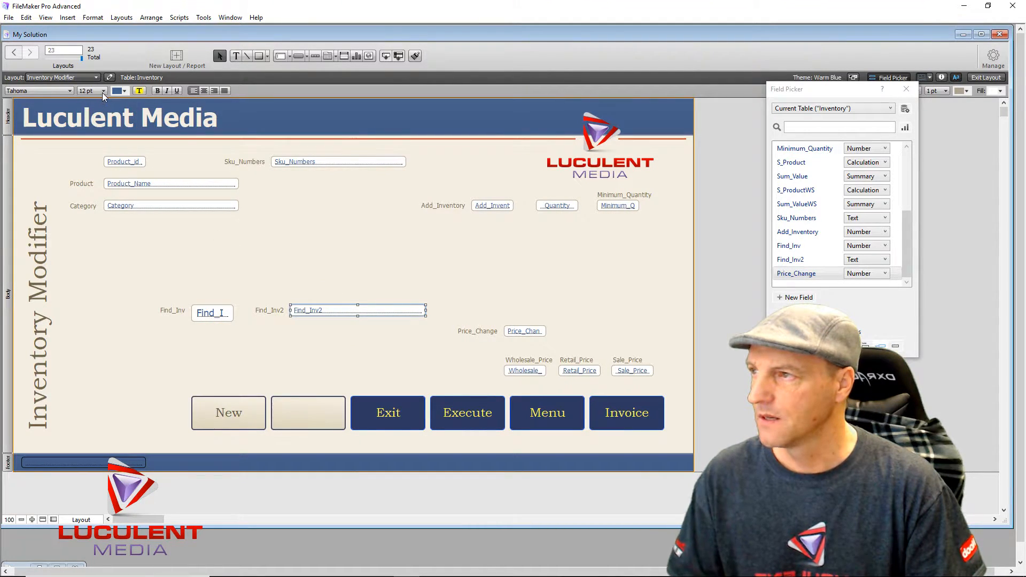
{"action": "left_click", "coordinate": [103, 90]}
{"action": "left_click", "coordinate": [118, 188]}
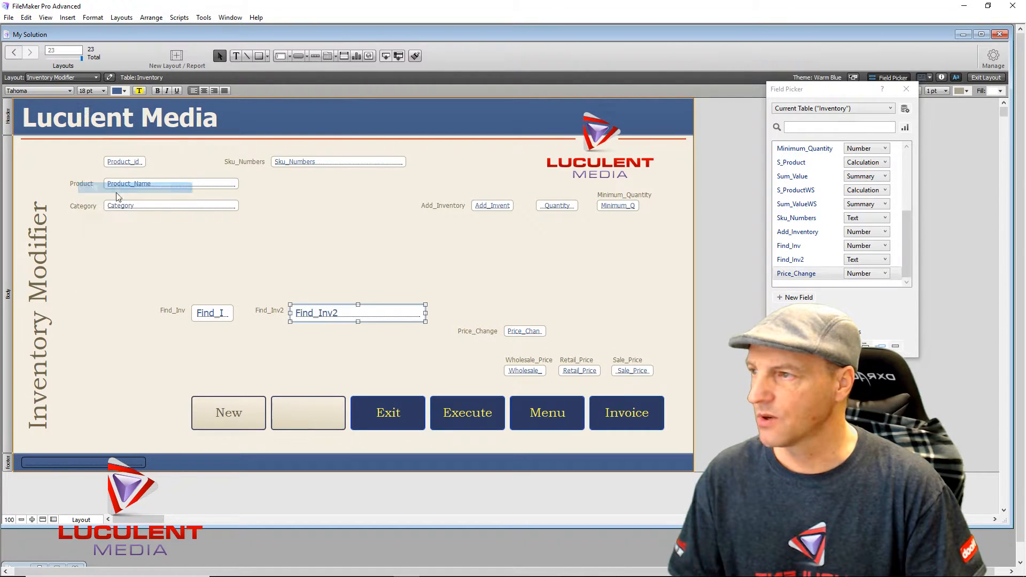
{"action": "left_click_drag", "start_coordinate": [132, 239], "coordinate": [137, 153]}
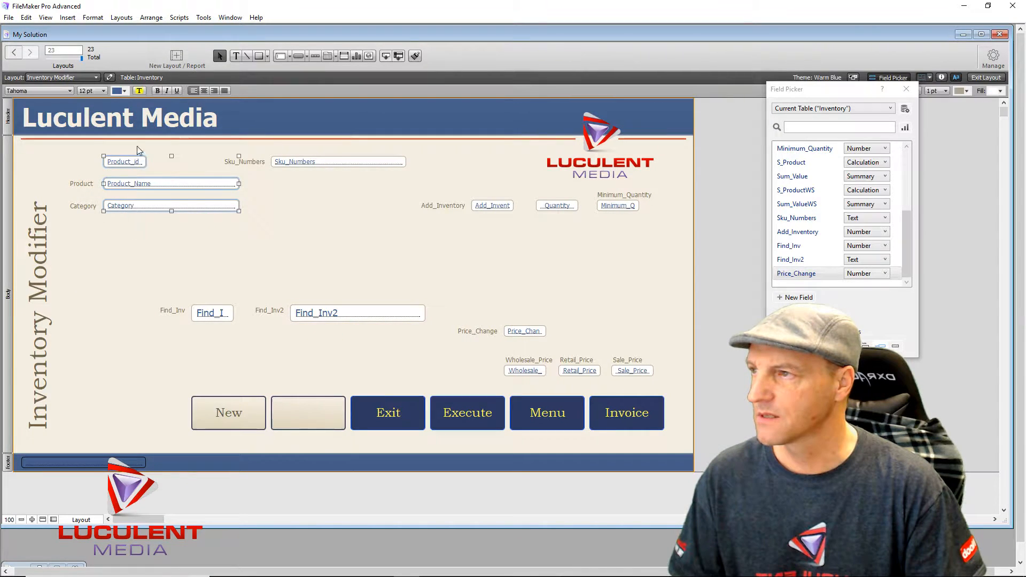
{"action": "left_click", "coordinate": [104, 90]}
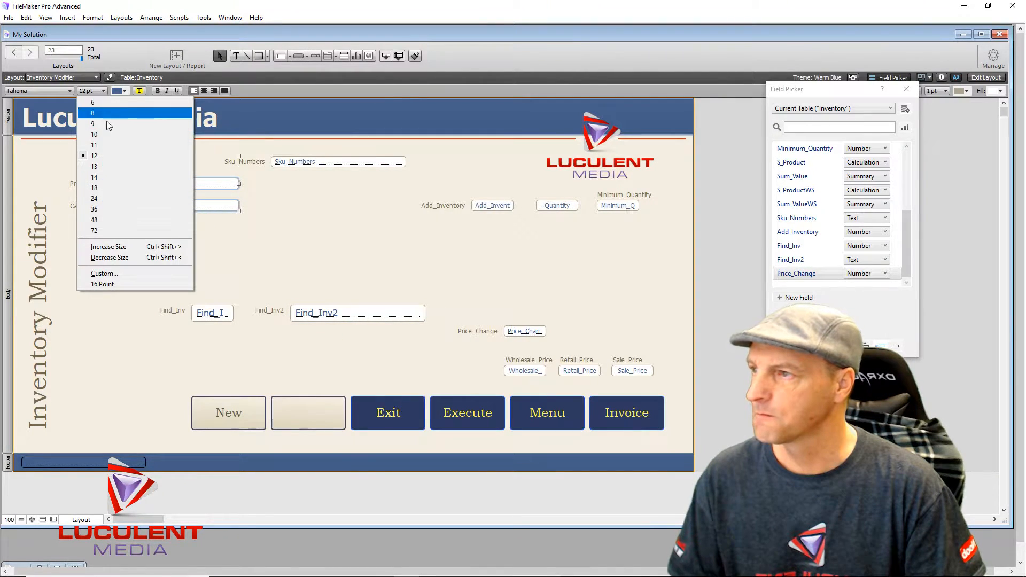
{"action": "left_click", "coordinate": [109, 187]}
- Set Sku_Numbers, Add_Inventory, Quantity and Minimum_Quantity text to 18 pt
{"action": "left_click", "coordinate": [332, 161]}
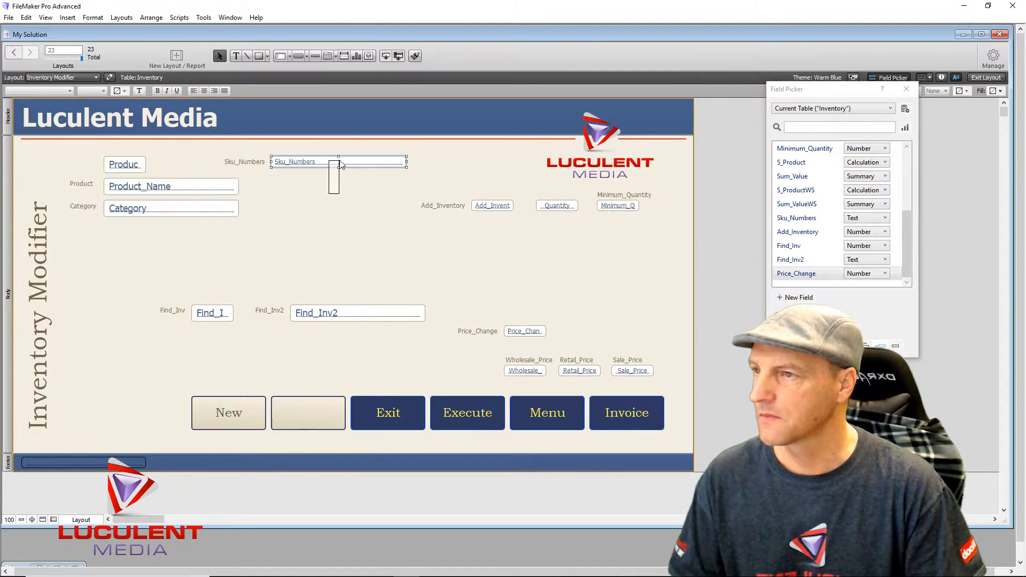
{"action": "left_click", "coordinate": [104, 90]}
{"action": "left_click", "coordinate": [109, 188]}
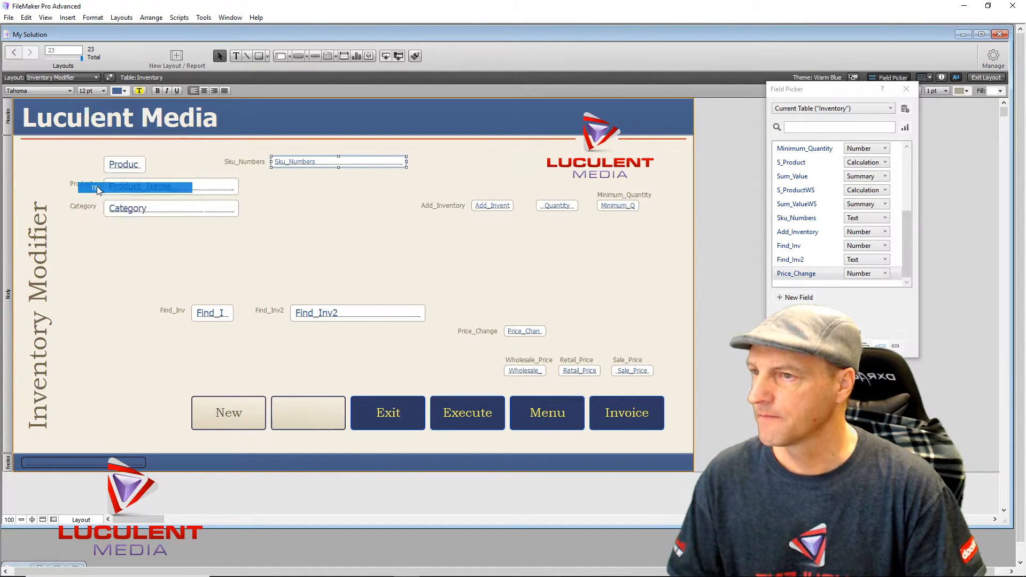
{"action": "left_click_drag", "start_coordinate": [481, 232], "coordinate": [622, 200]}
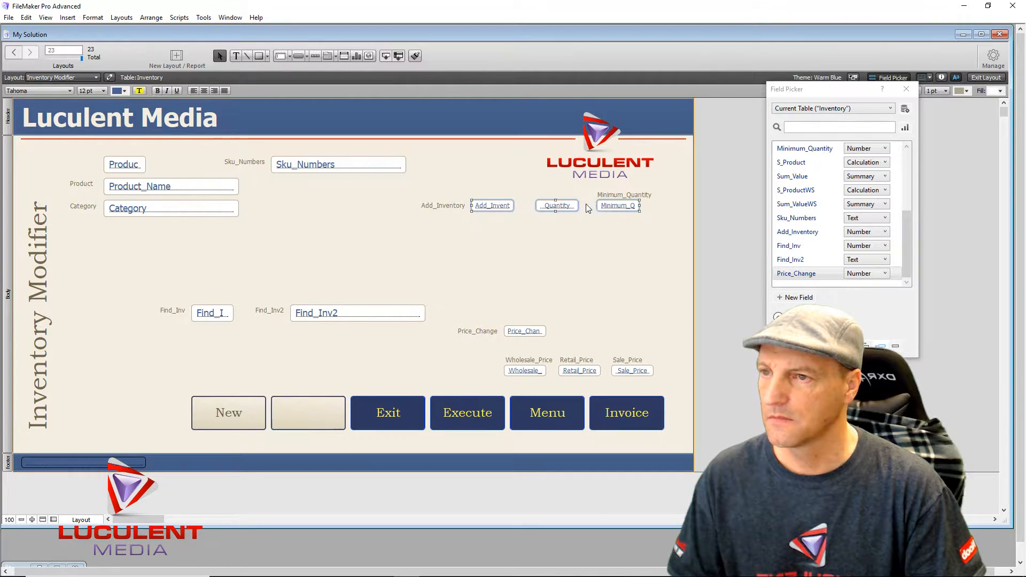
{"action": "left_click", "coordinate": [103, 90]}
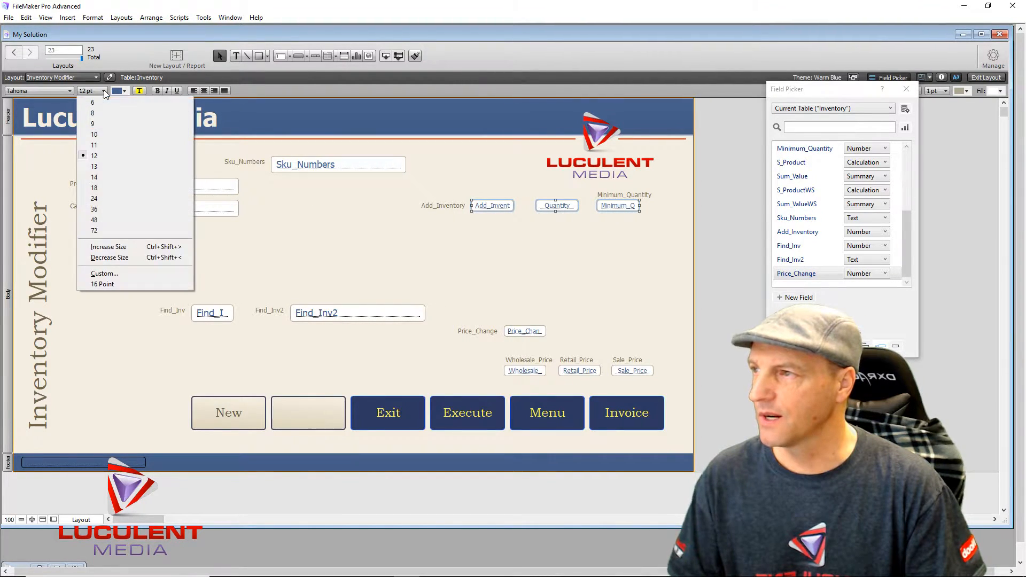
{"action": "left_click", "coordinate": [99, 189]}
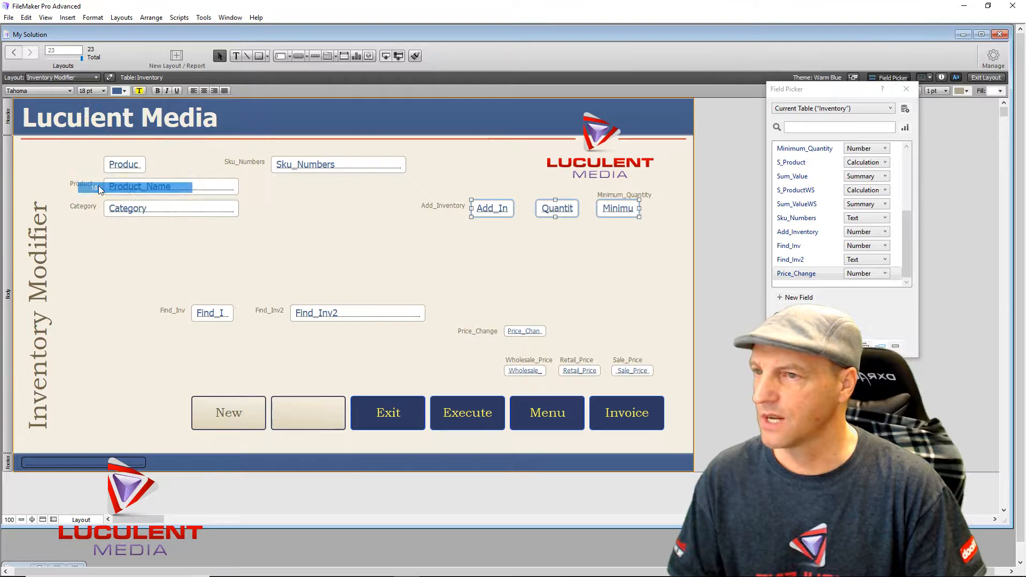
- Set Price_Change, Wholesale_Price, Retail_Price and Sale_Price text to 18 pt
{"action": "left_click", "coordinate": [519, 327]}
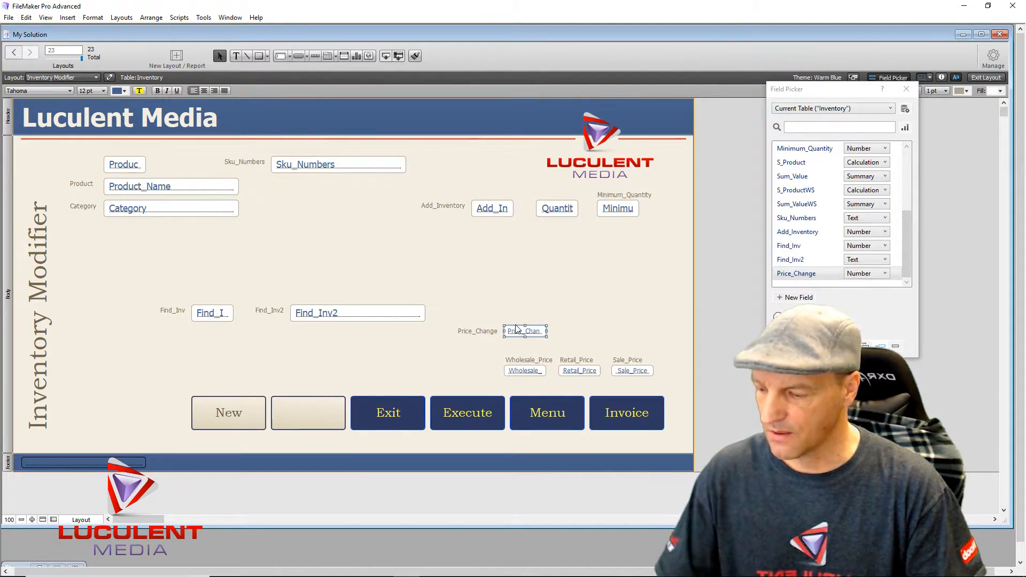
{"action": "left_click", "coordinate": [525, 371], "text": "shift"}
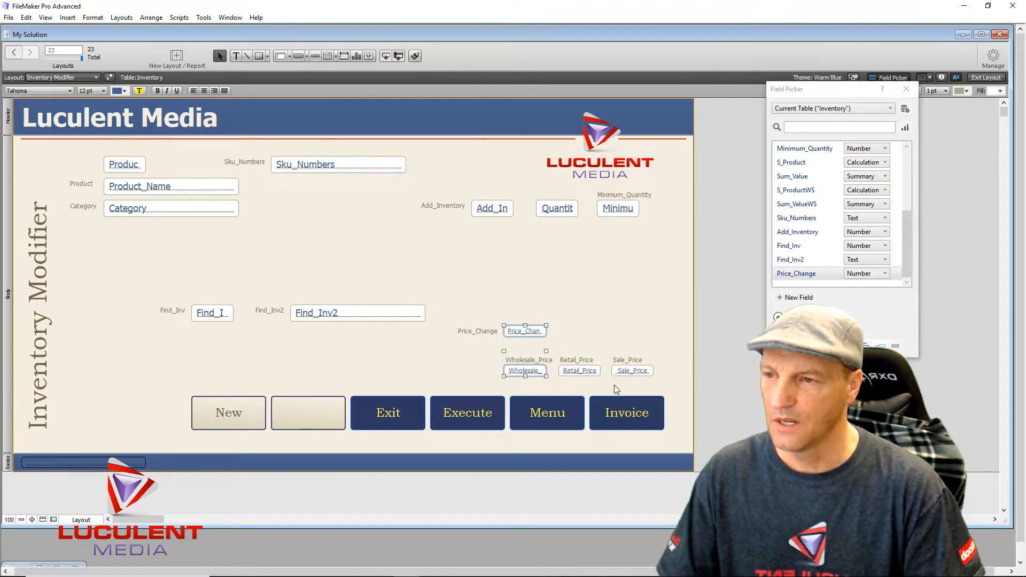
{"action": "left_click", "coordinate": [582, 371], "text": "shift"}
{"action": "left_click", "coordinate": [632, 371], "text": "shift"}
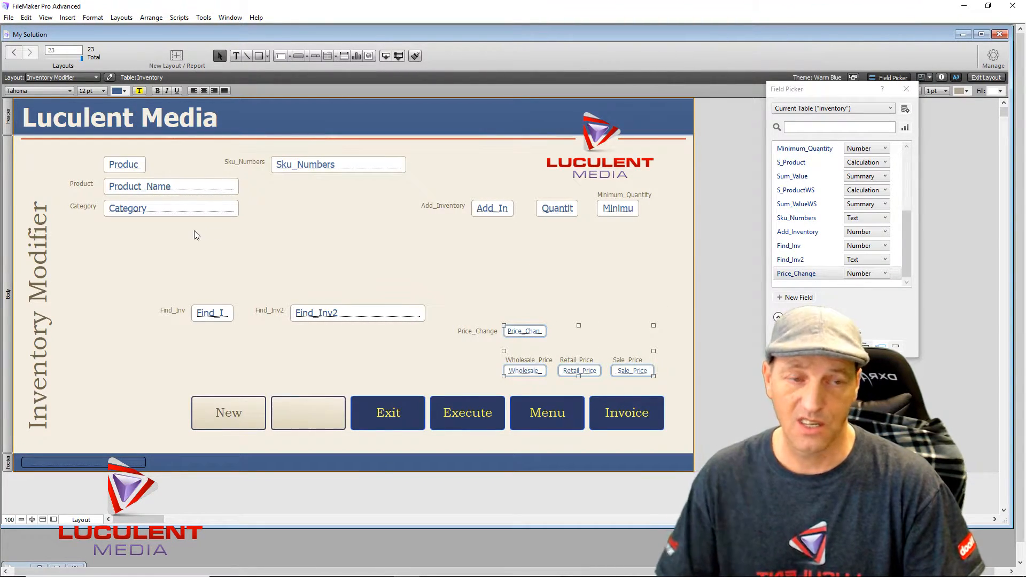
{"action": "left_click", "coordinate": [99, 92]}
{"action": "left_click", "coordinate": [98, 187]}
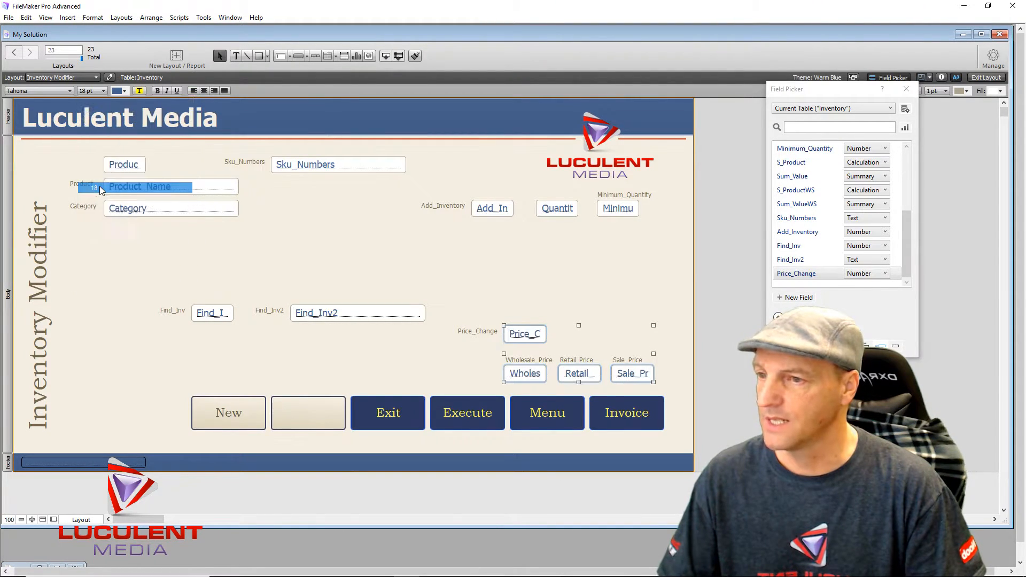
{"action": "left_click", "coordinate": [169, 351]}
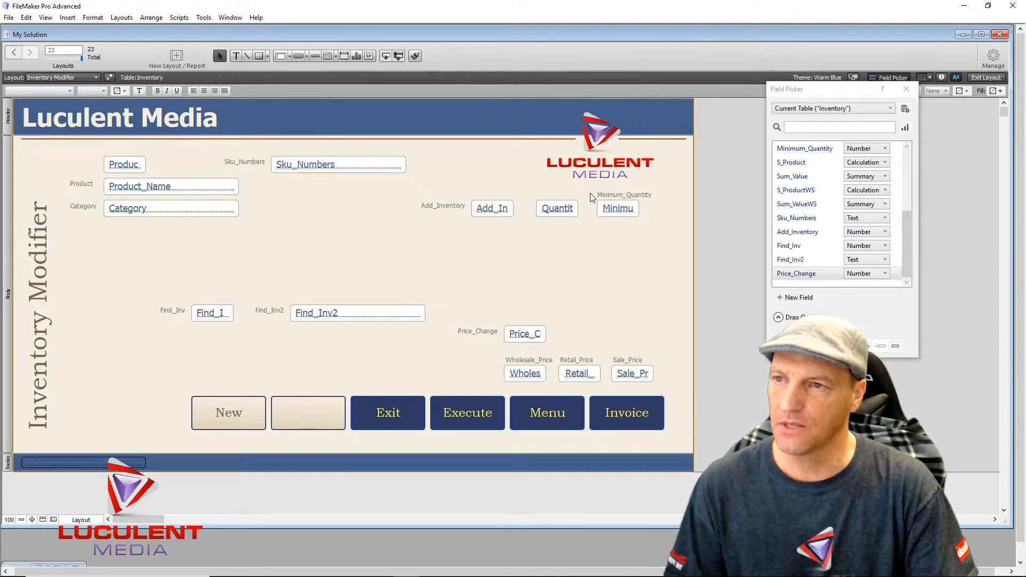
- Move Minimum_Quantity's label and field up beside Sku_Numbers and shift Quantity right above Sale_Price
{"action": "left_click_drag", "start_coordinate": [589, 193], "coordinate": [470, 173]}
{"action": "left_click_drag", "start_coordinate": [532, 189], "coordinate": [582, 244]}
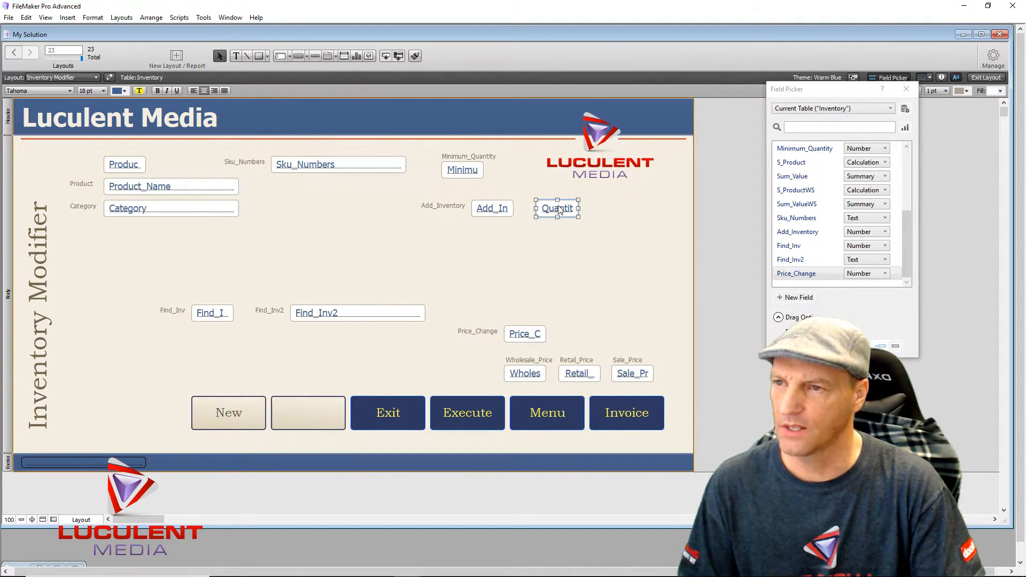
{"action": "left_click_drag", "start_coordinate": [559, 210], "coordinate": [636, 207]}
{"action": "left_click", "coordinate": [572, 231]}
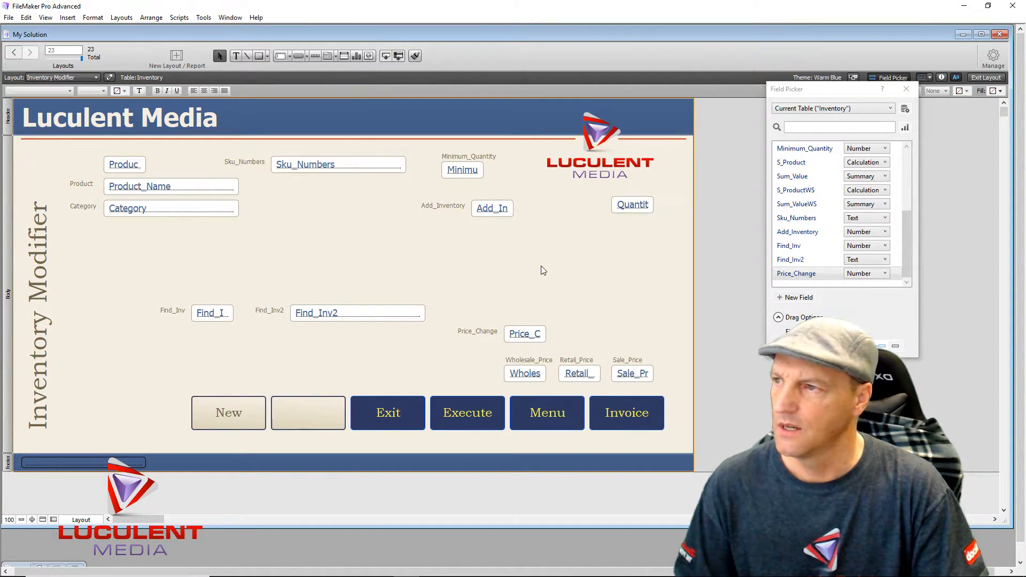
- Add an 'In Stock:' text label with the Text tool and position it left of Quantity
{"action": "left_click", "coordinate": [236, 56]}
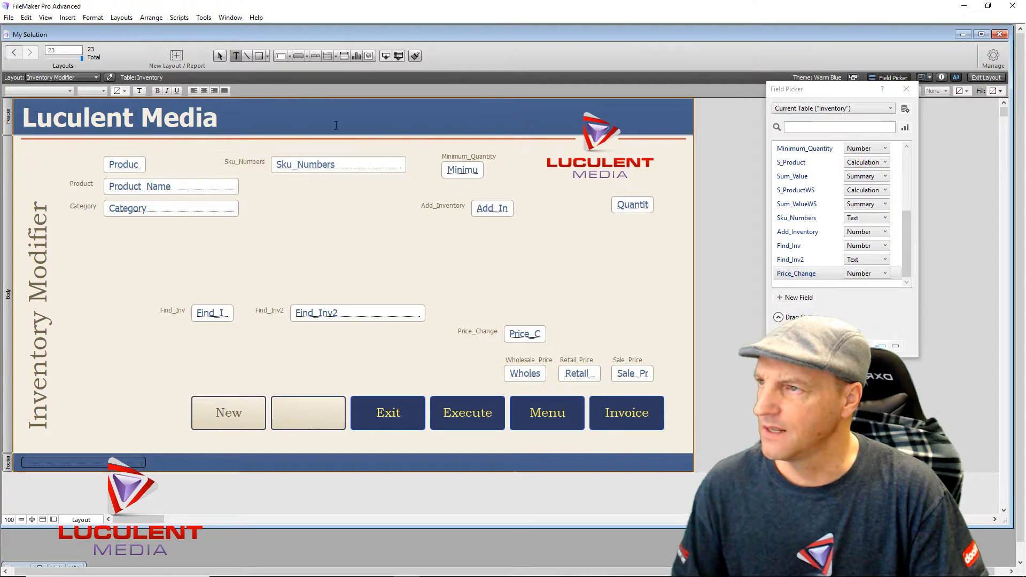
{"action": "left_click", "coordinate": [536, 254]}
{"action": "type", "text": "In"}
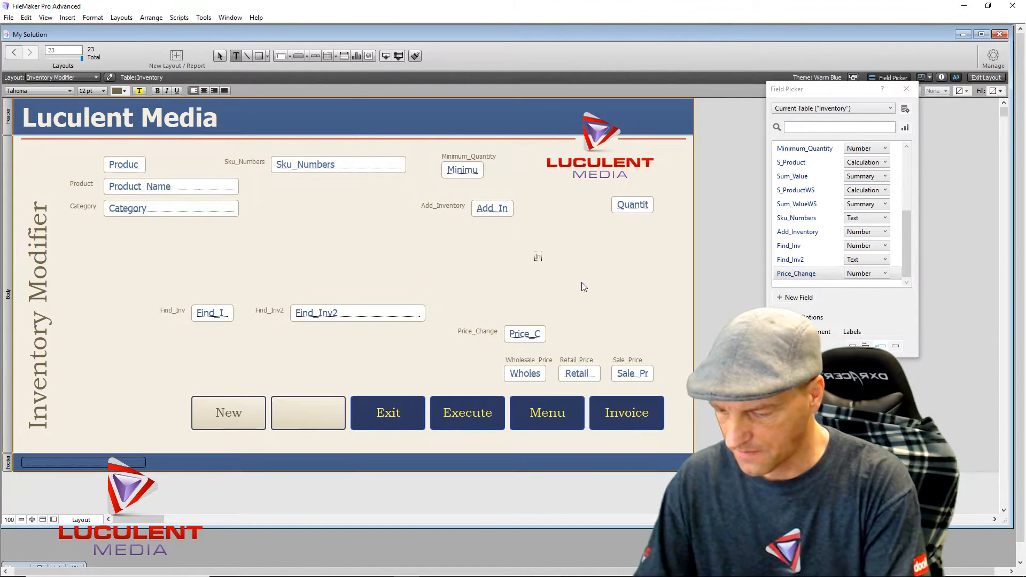
{"action": "type", "text": " Stock:"}
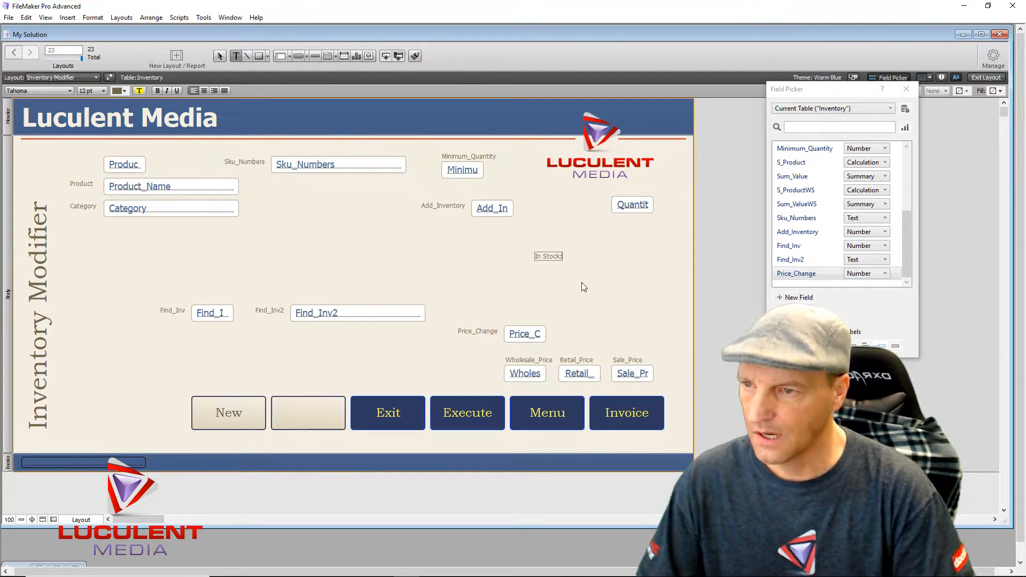
{"action": "left_click", "coordinate": [556, 261]}
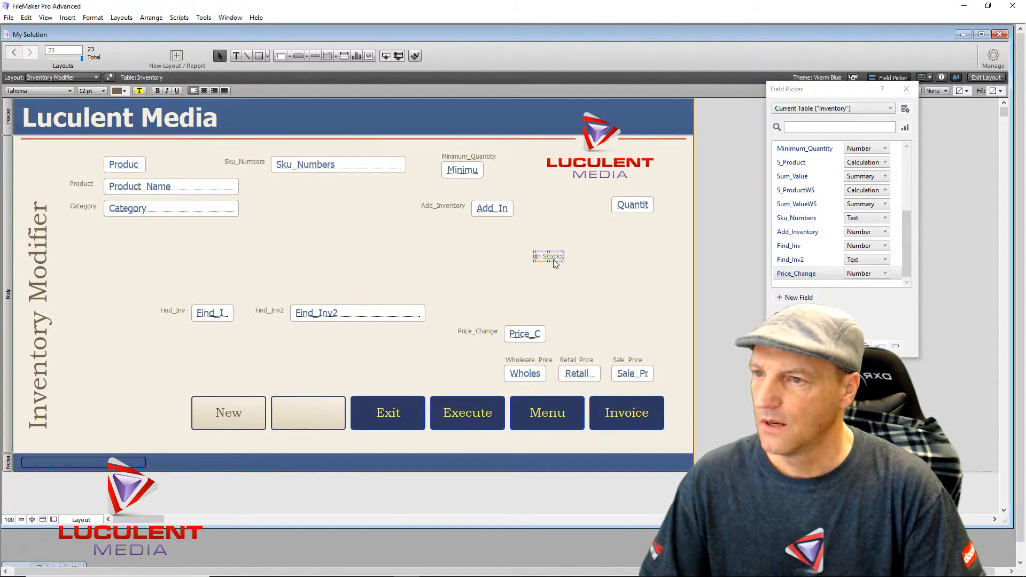
{"action": "left_click_drag", "start_coordinate": [549, 255], "coordinate": [589, 206]}
{"action": "left_click", "coordinate": [603, 258]}
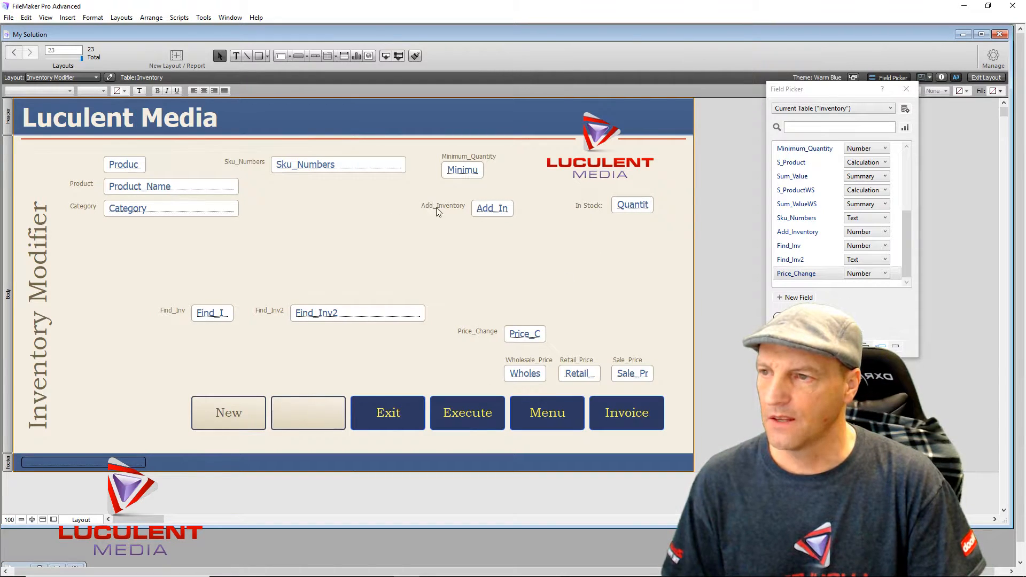
{"action": "left_click", "coordinate": [450, 206]}
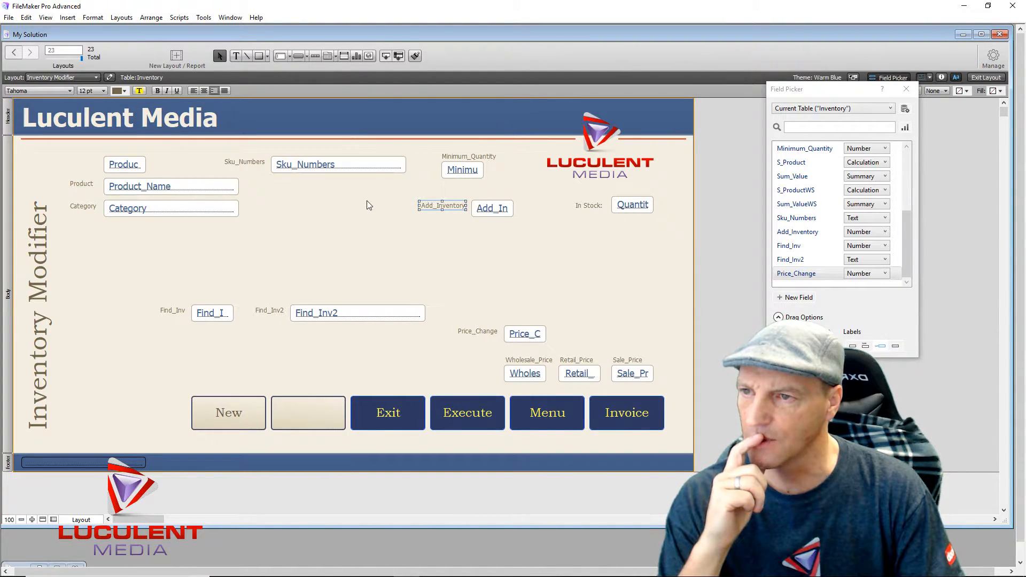
- Shift Add_In right and relabel Add_Inventory as 'Add Amount:' placed beside it
{"action": "left_click_drag", "start_coordinate": [479, 212], "coordinate": [513, 206]}
{"action": "left_click", "coordinate": [499, 263]}
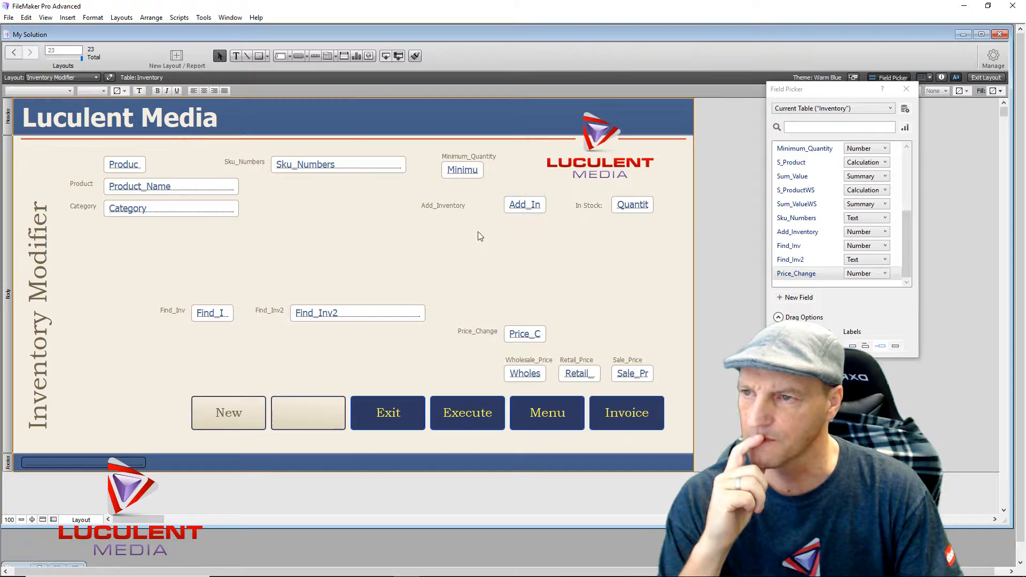
{"action": "left_click", "coordinate": [448, 209]}
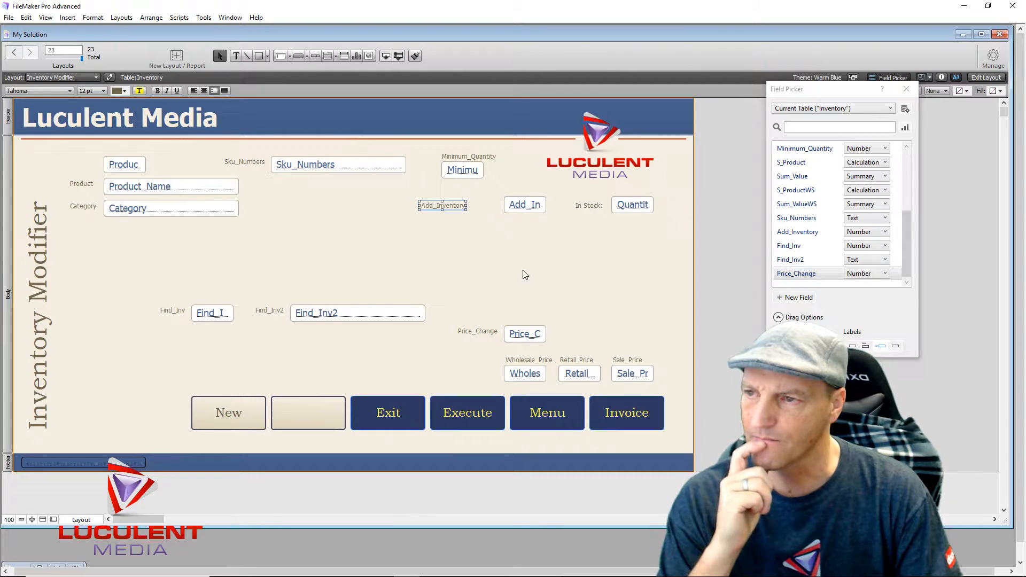
{"action": "type", "text": "Ad"}
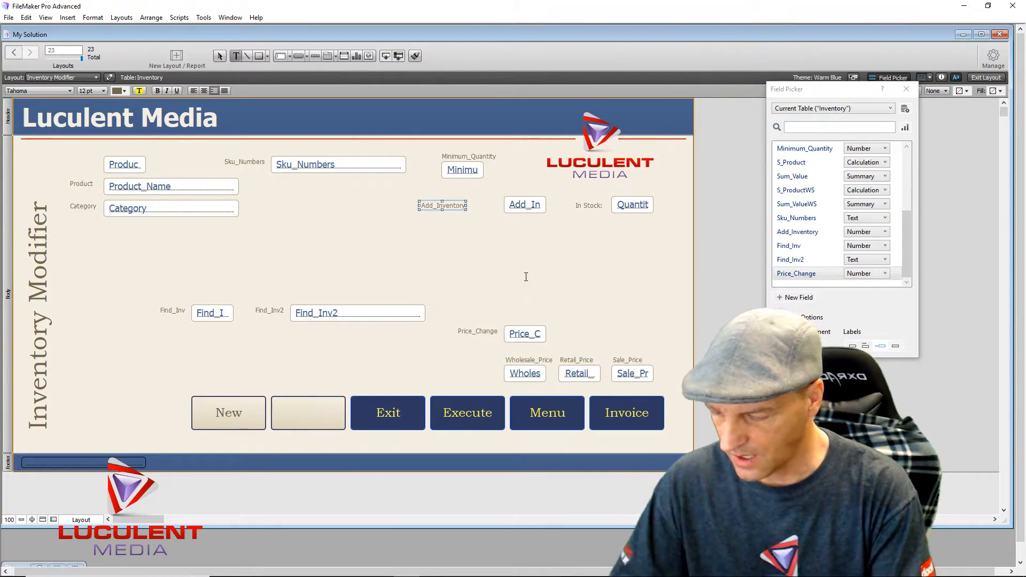
{"action": "type", "text": "d"}
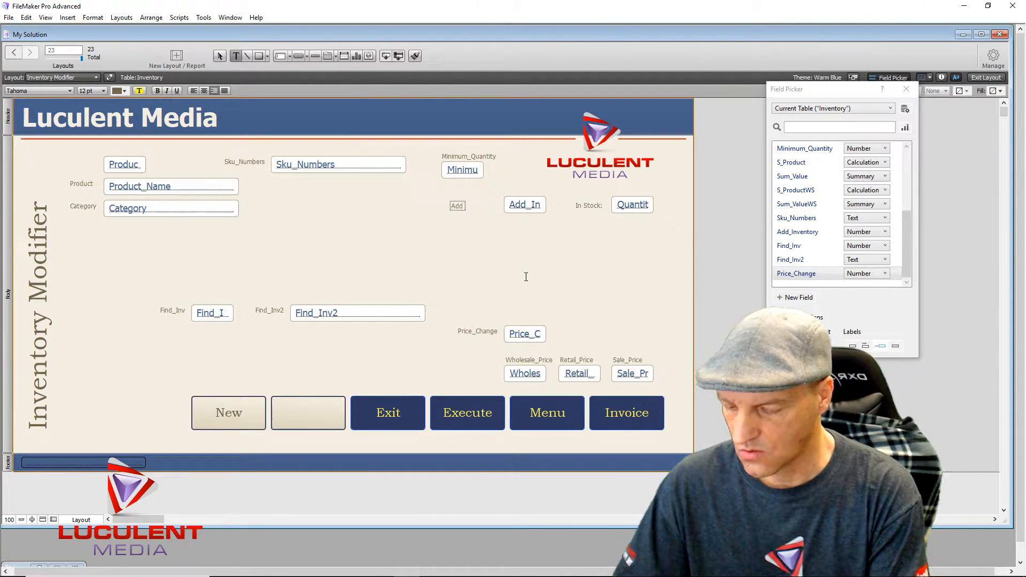
{"action": "type", "text": "Amount"}
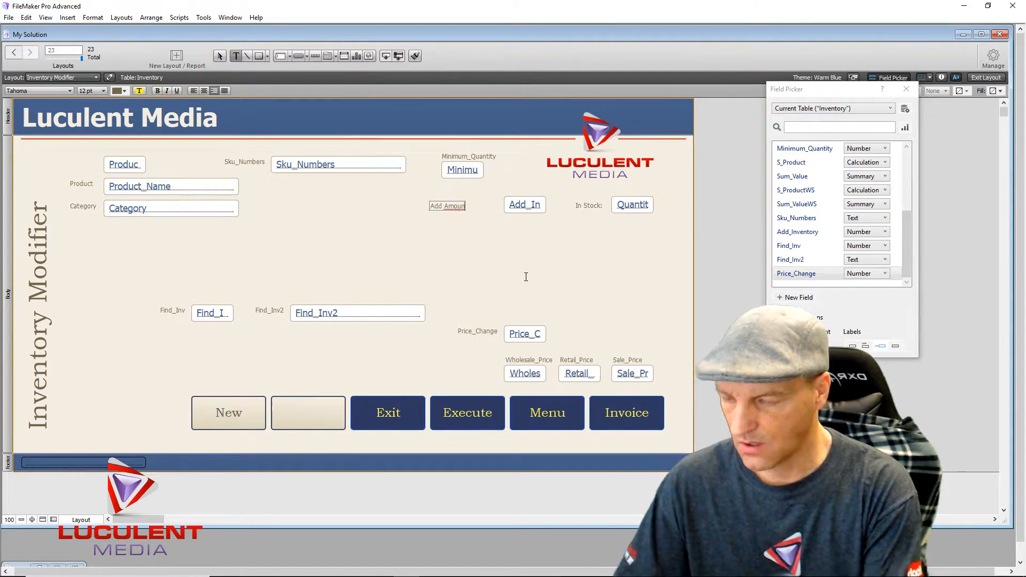
{"action": "type", "text": ":"}
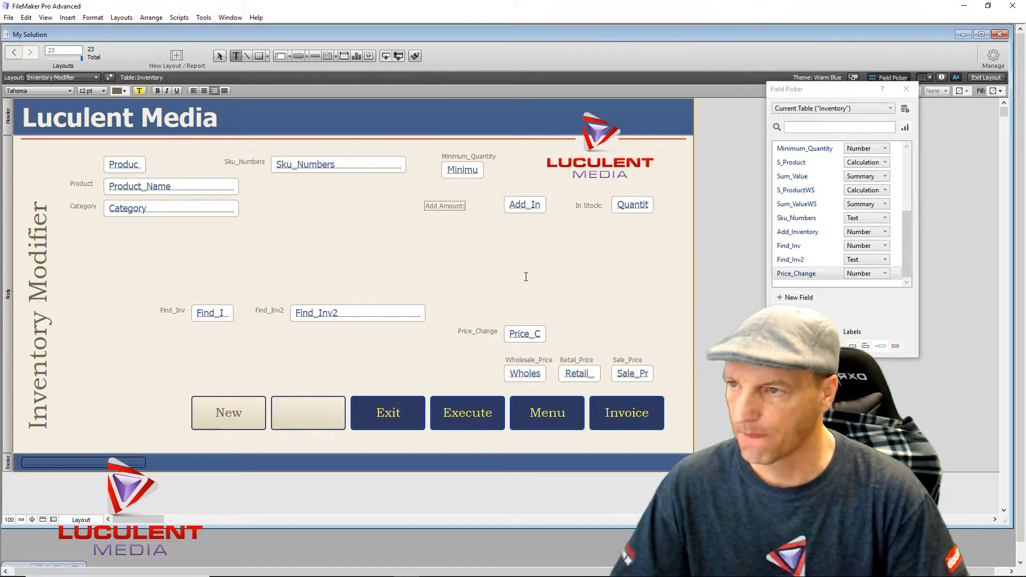
{"action": "key", "text": "Escape"}
{"action": "left_click_drag", "start_coordinate": [441, 211], "coordinate": [470, 209]}
{"action": "left_click", "coordinate": [473, 258]}
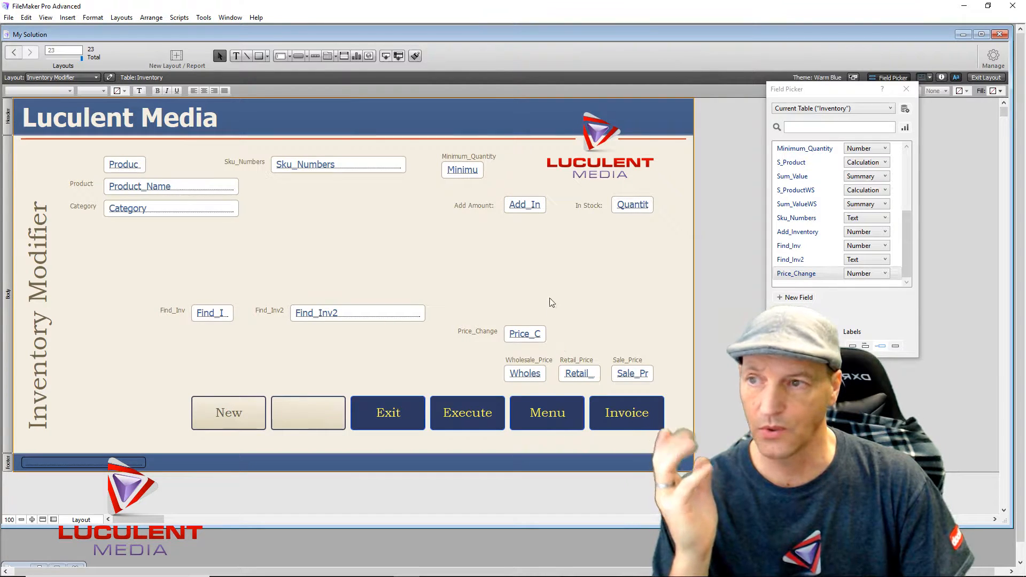
- Close the Inspector and bring up the context menu of the Add_Inventory field beside Add Amount
{"action": "double_click", "coordinate": [522, 208]}
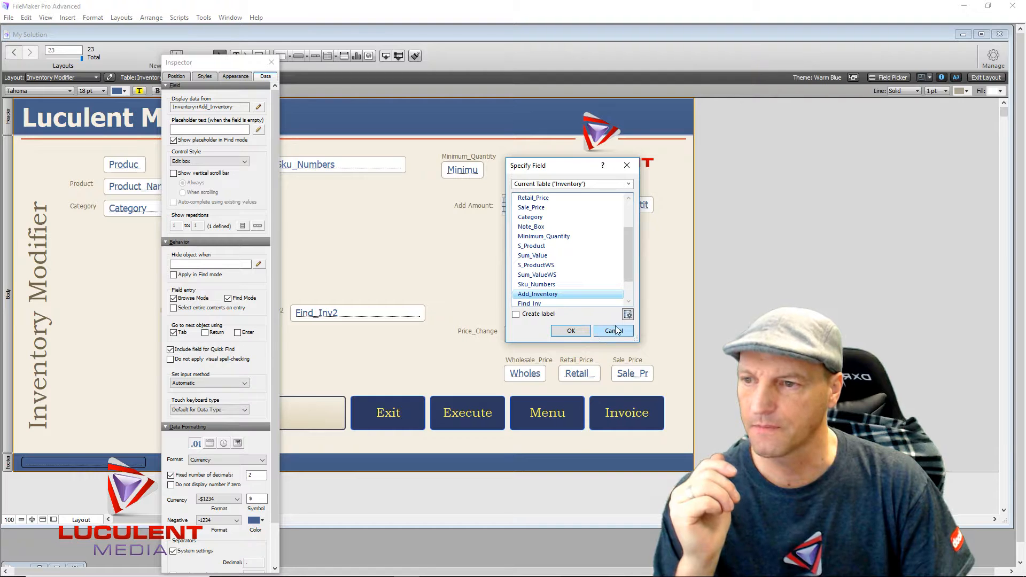
{"action": "left_click", "coordinate": [626, 166]}
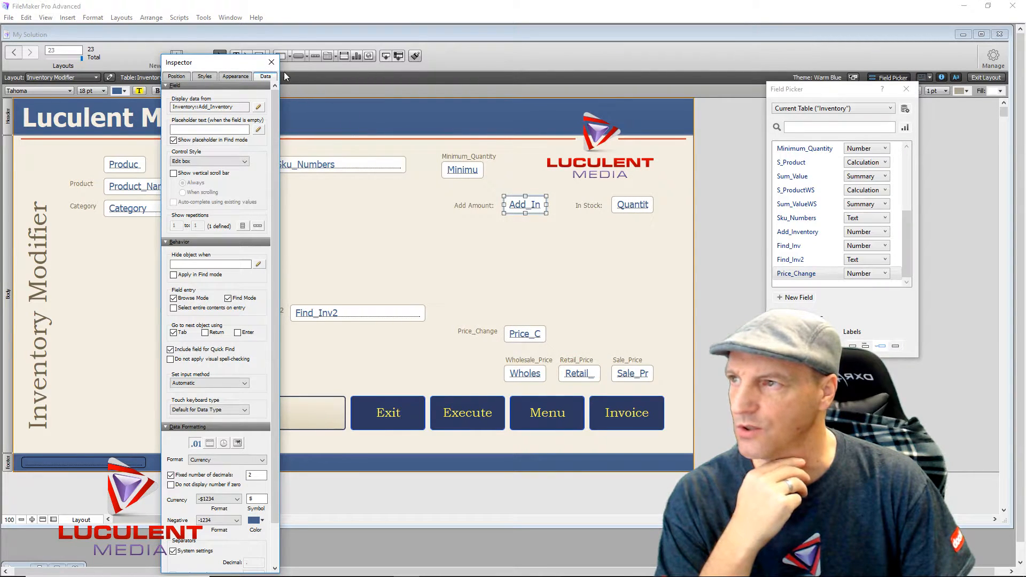
{"action": "left_click", "coordinate": [272, 62]}
{"action": "right_click", "coordinate": [516, 204]}
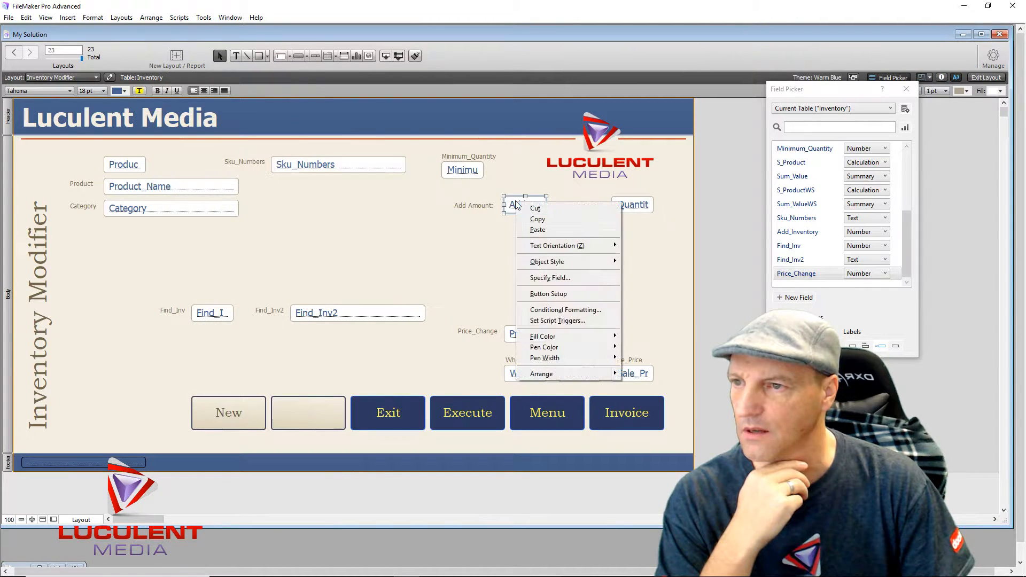
- Give the Add Amount field an OnObjectExit script trigger and start a new script for it
{"action": "left_click", "coordinate": [577, 321]}
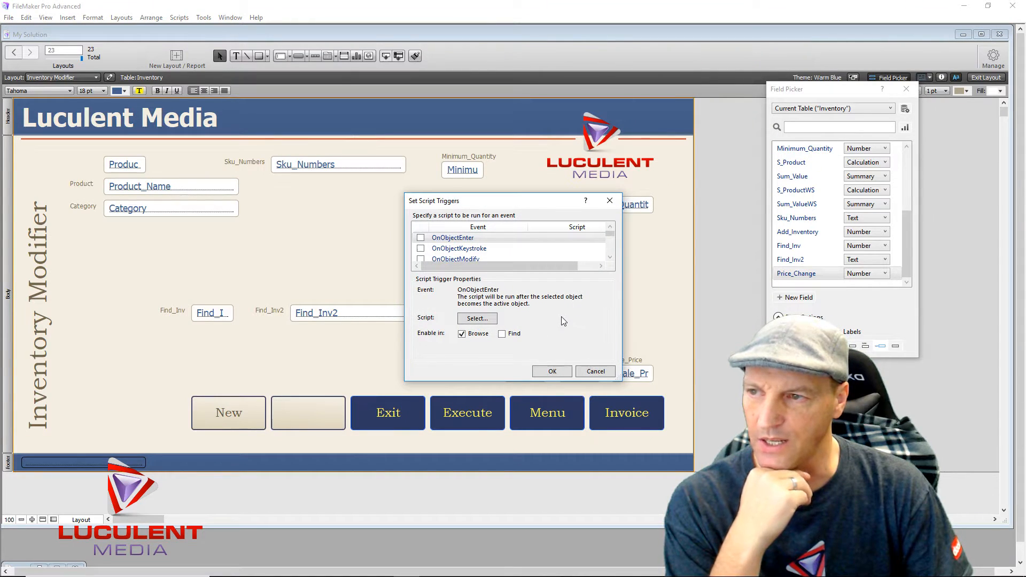
{"action": "left_click", "coordinate": [610, 257]}
{"action": "left_click", "coordinate": [610, 257]}
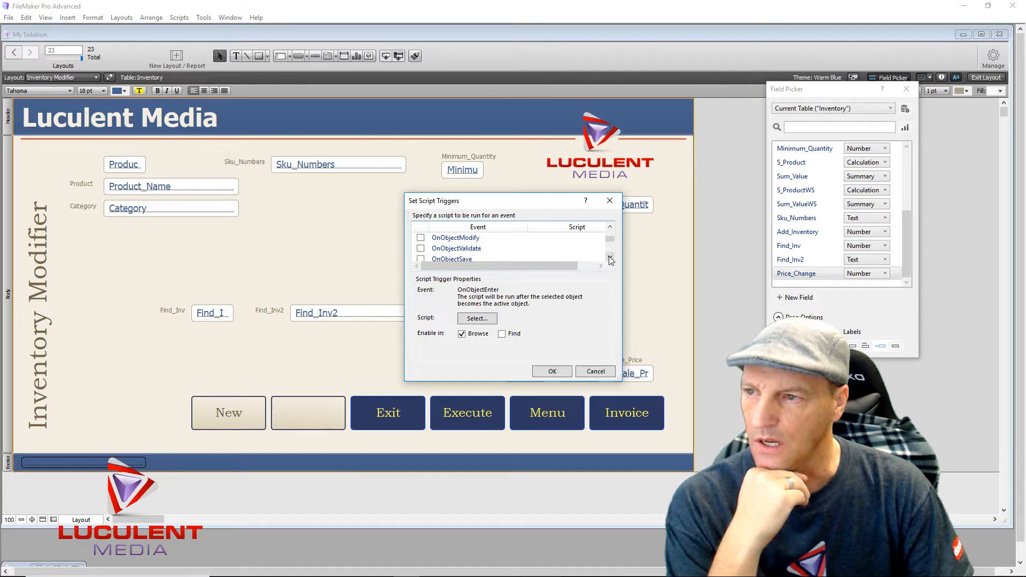
{"action": "left_click", "coordinate": [611, 258]}
{"action": "left_click", "coordinate": [610, 258]}
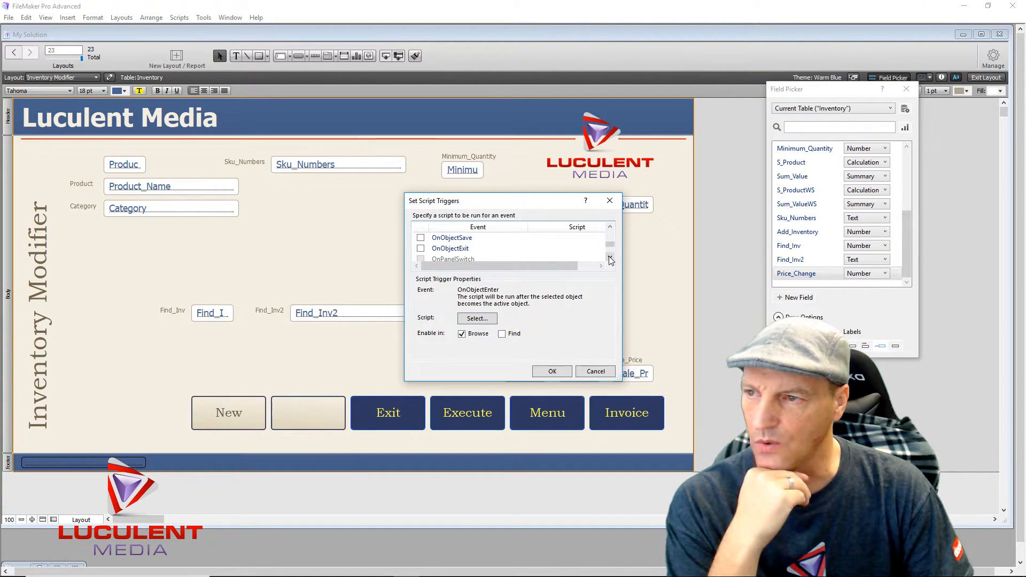
{"action": "left_click", "coordinate": [420, 249]}
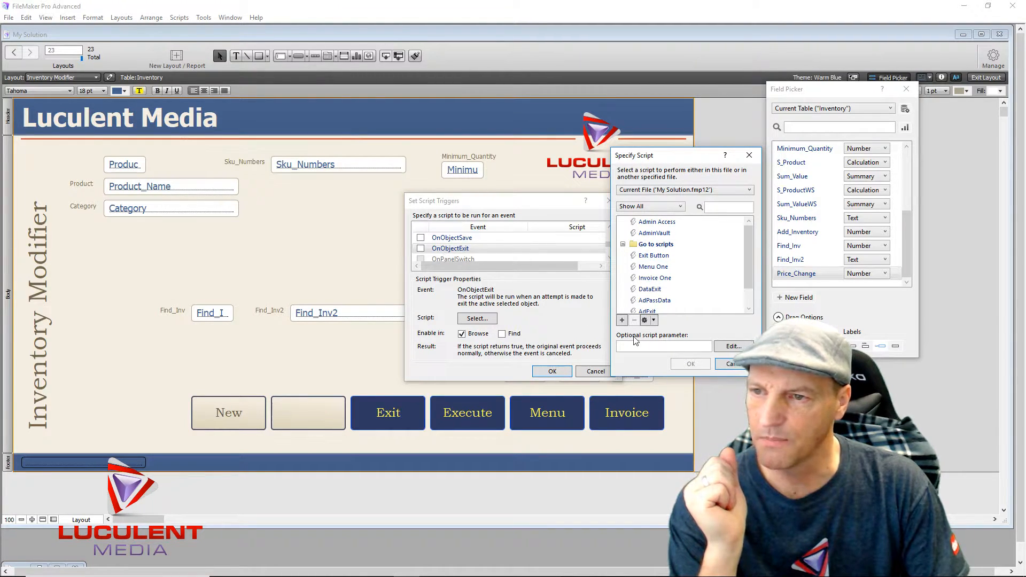
{"action": "left_click", "coordinate": [623, 319]}
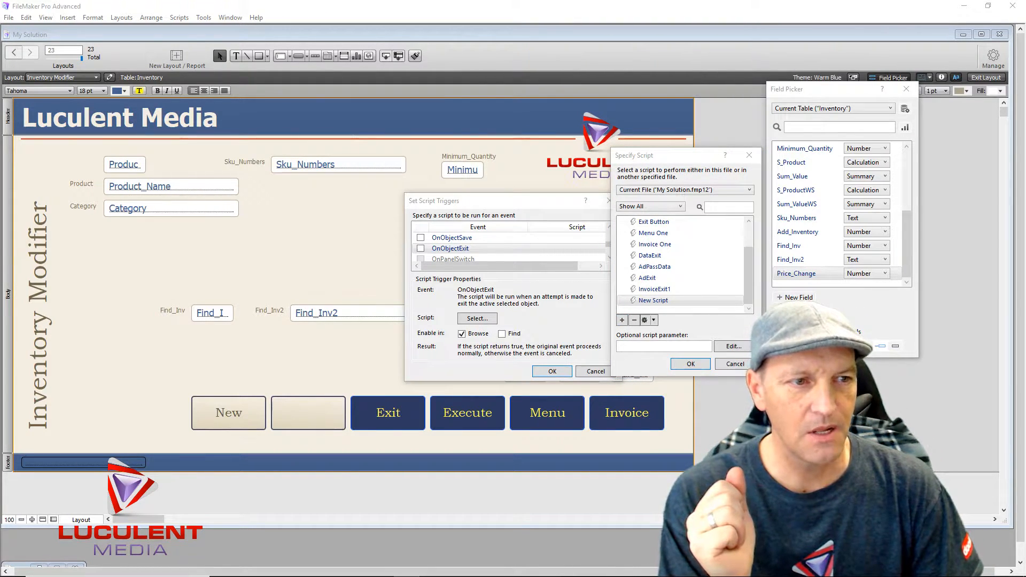
- Name the new script 'Add Quantity INV' and move its edit window aside
{"action": "left_click_drag", "start_coordinate": [689, 327], "coordinate": [212, 213]}
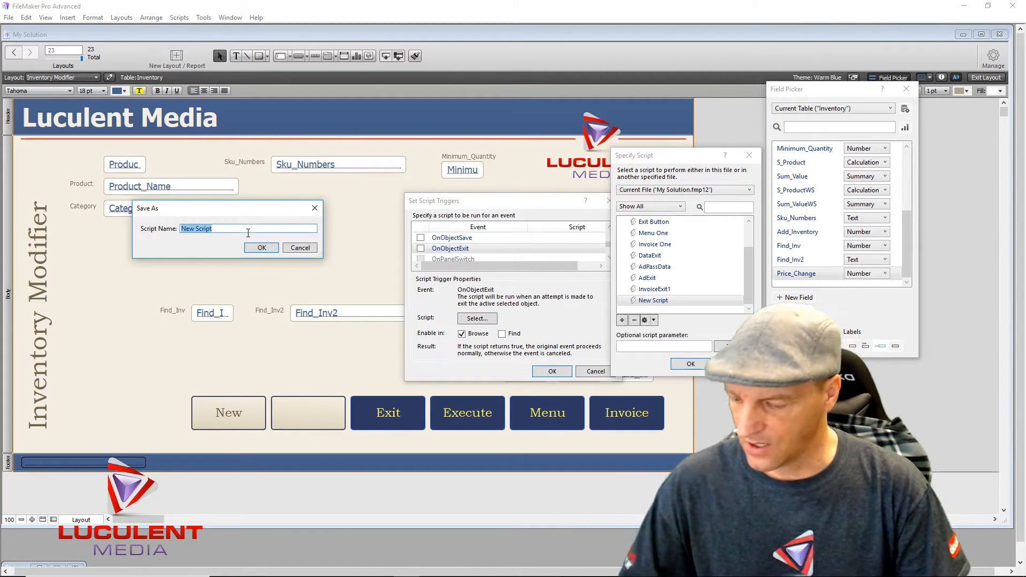
{"action": "type", "text": "Add "}
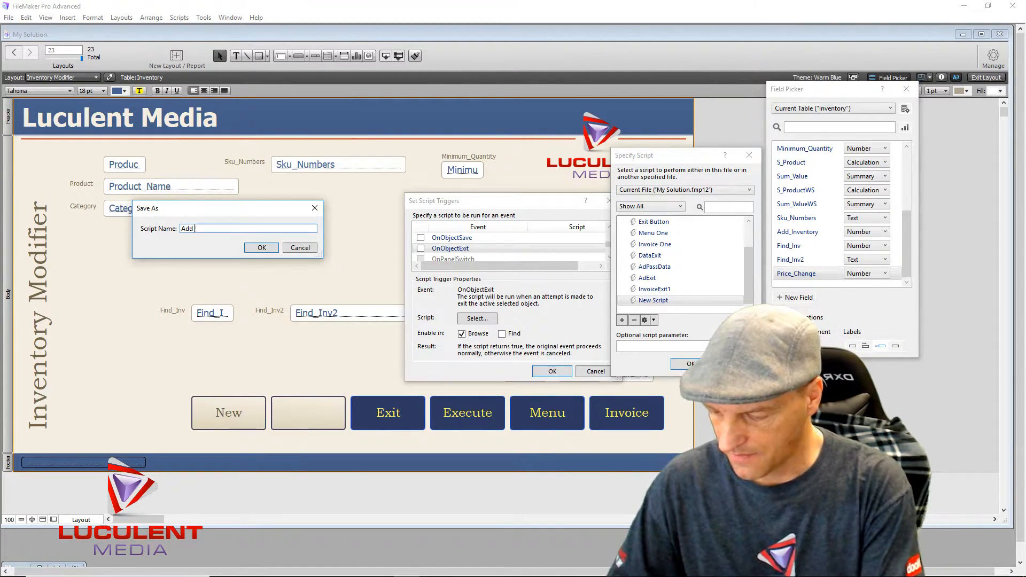
{"action": "type", "text": "Quantity"}
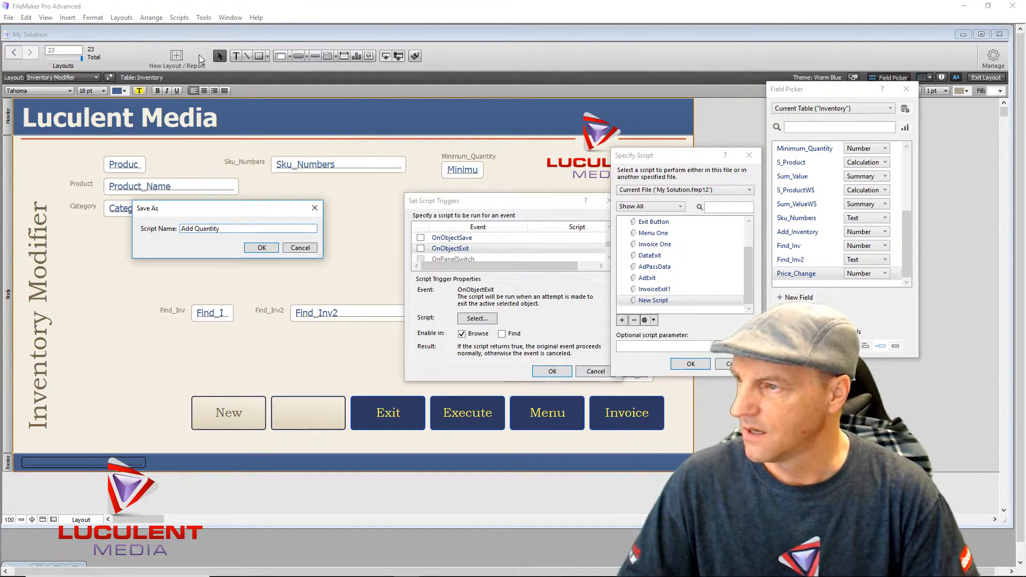
{"action": "type", "text": " INV"}
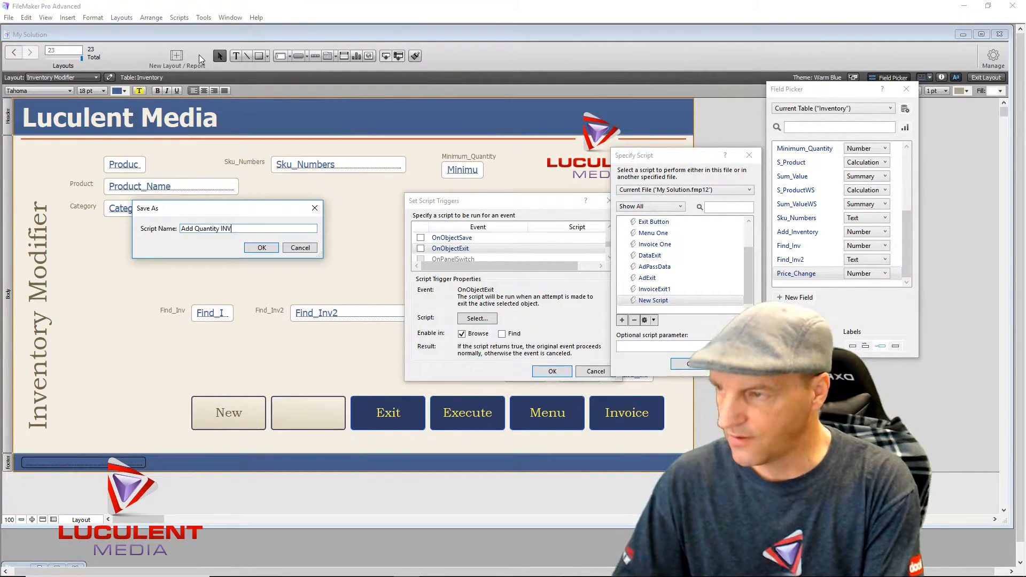
{"action": "left_click", "coordinate": [272, 248]}
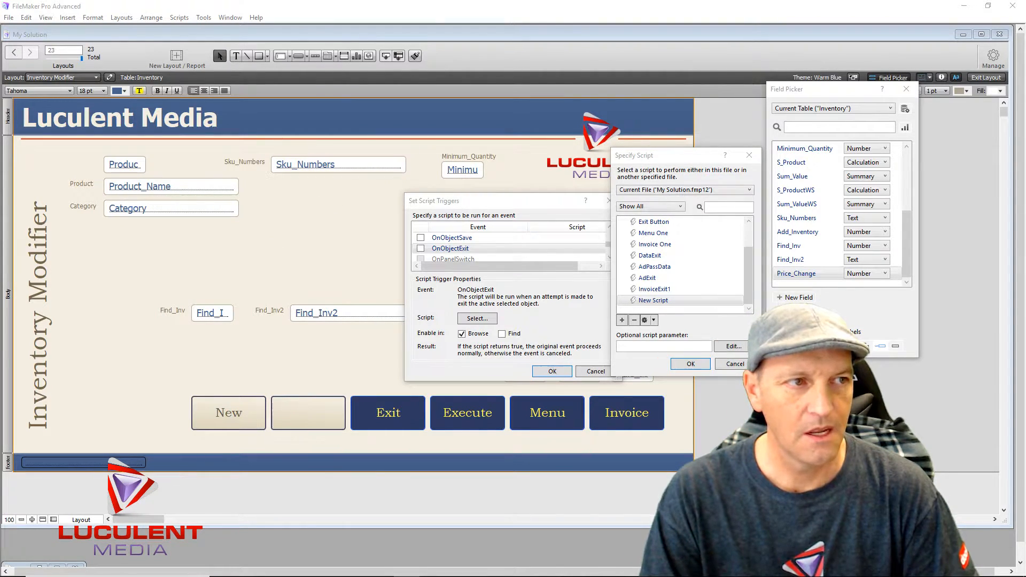
{"action": "left_click_drag", "start_coordinate": [507, 96], "coordinate": [236, 97]}
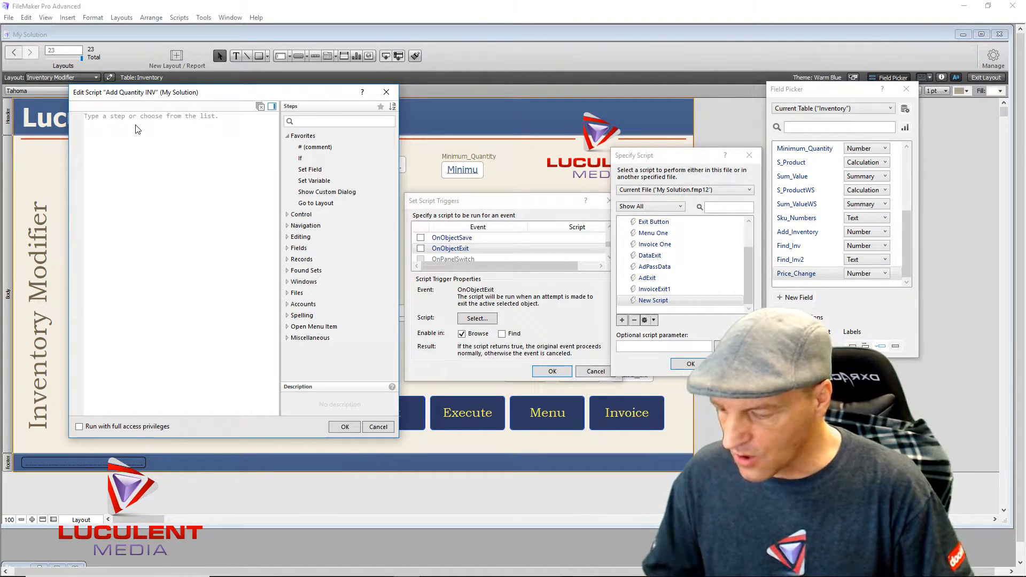
- Make line 1 a Set Variable step storing Inventory::Add_Inventory in $amount
{"action": "type", "text": "Set"}
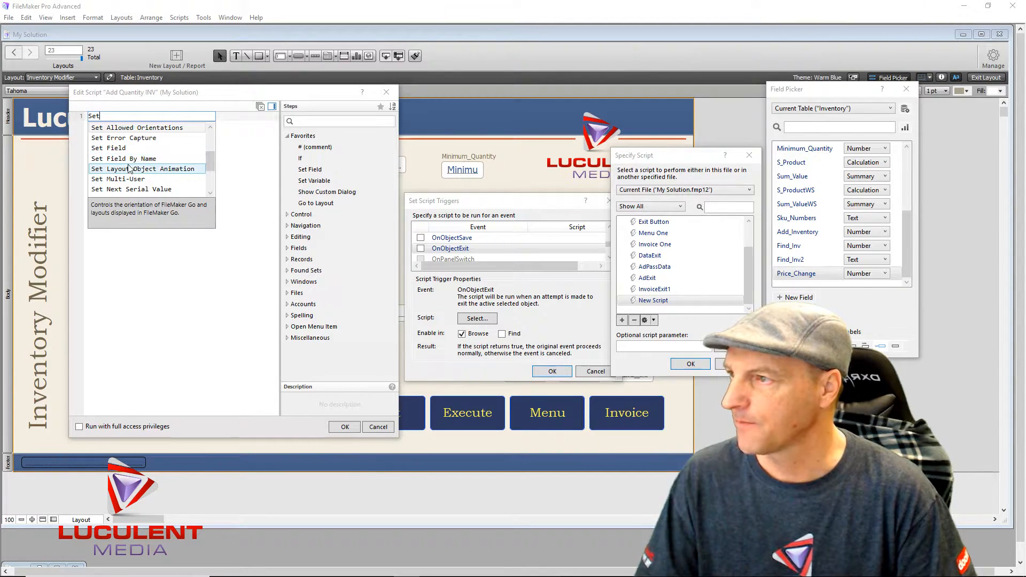
{"action": "left_click", "coordinate": [324, 183]}
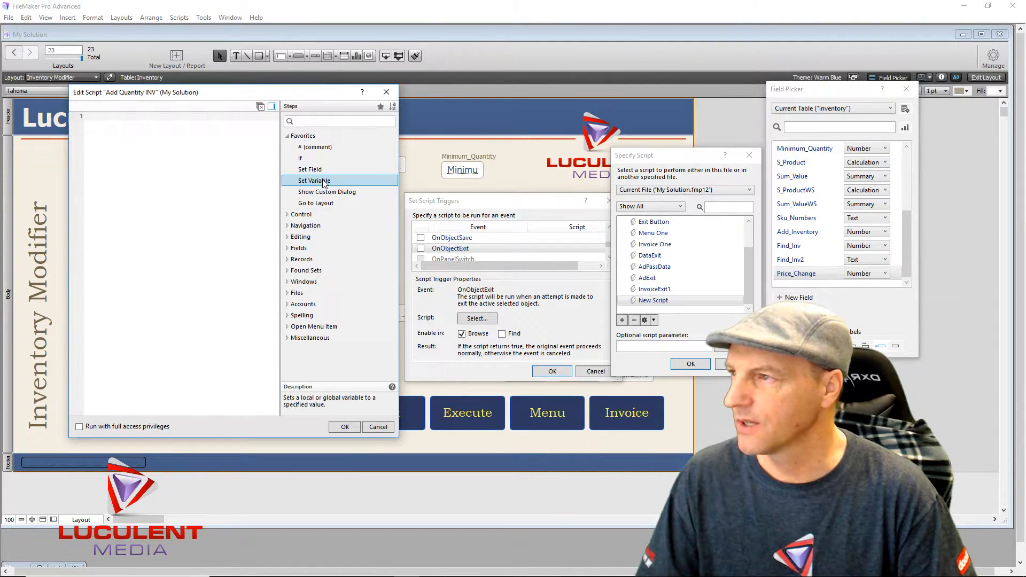
{"action": "left_click", "coordinate": [111, 120]}
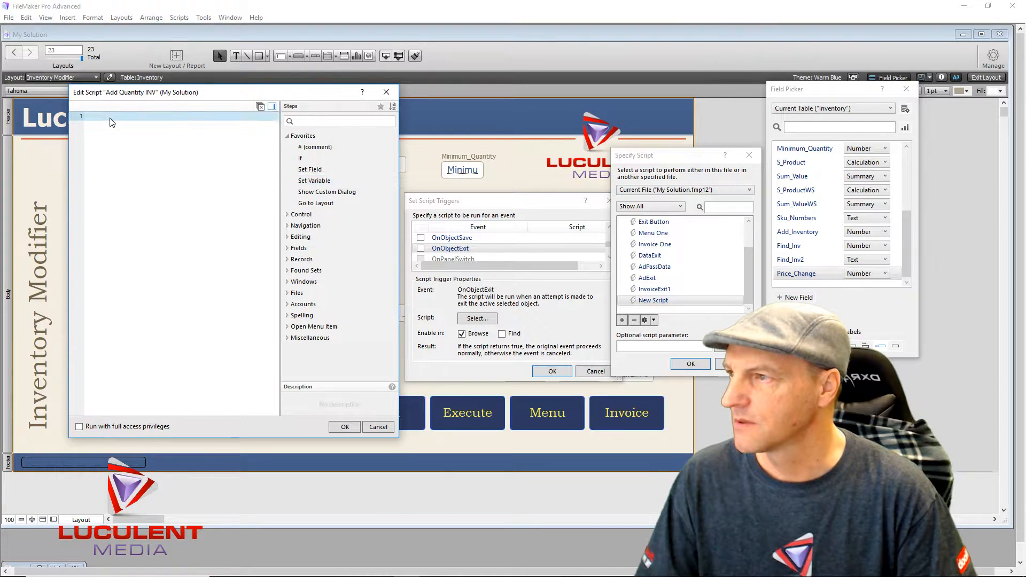
{"action": "double_click", "coordinate": [327, 180]}
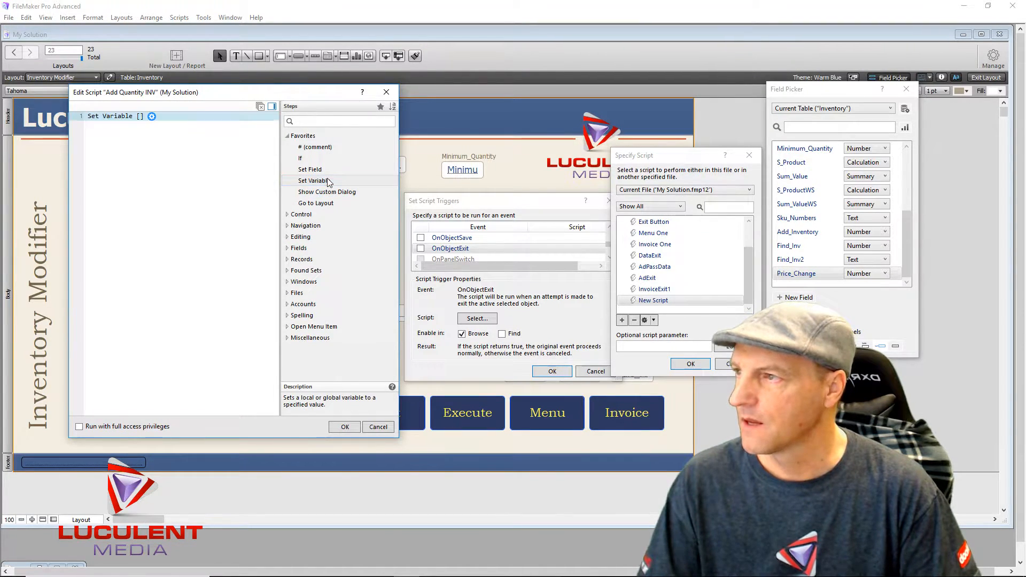
{"action": "left_click", "coordinate": [152, 117]}
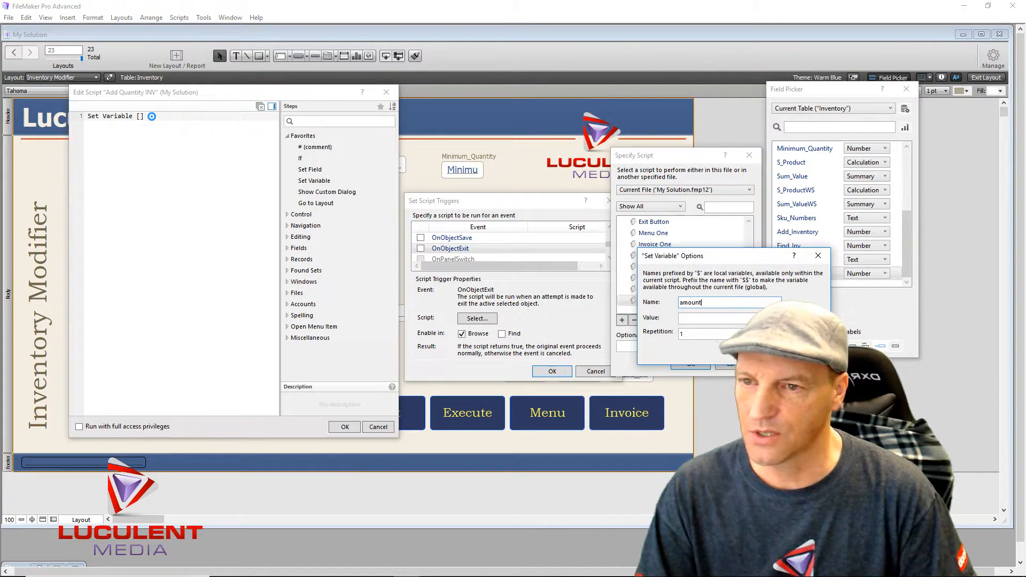
{"action": "left_click", "coordinate": [802, 318]}
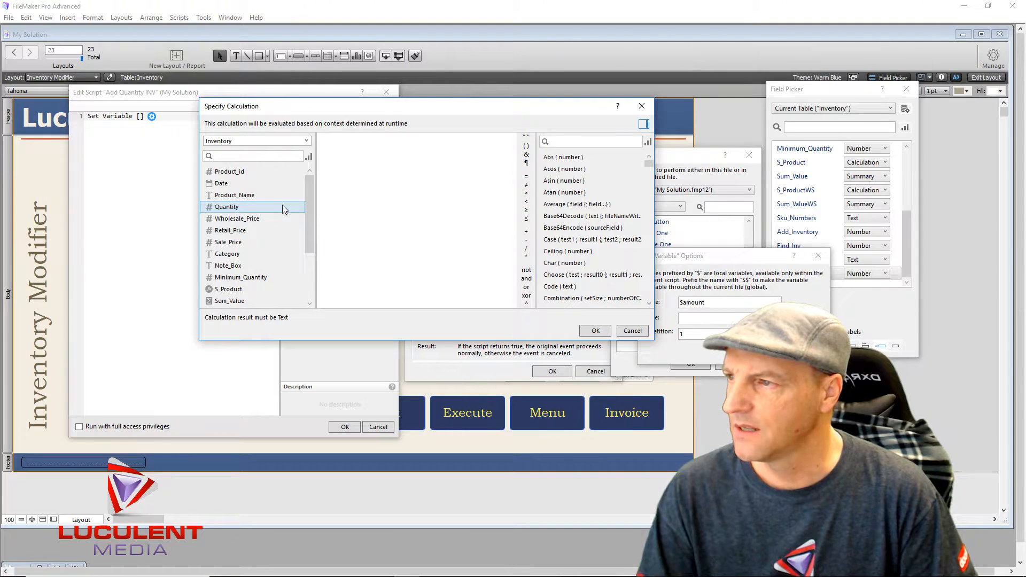
{"action": "scroll", "coordinate": [282, 205], "scroll_direction": "down", "scroll_amount": 3}
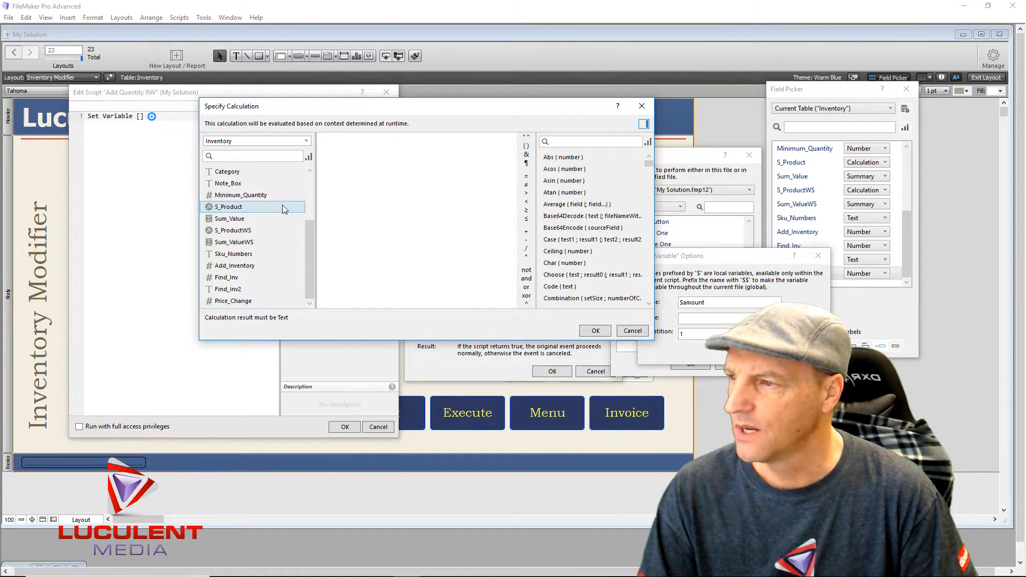
{"action": "double_click", "coordinate": [256, 263]}
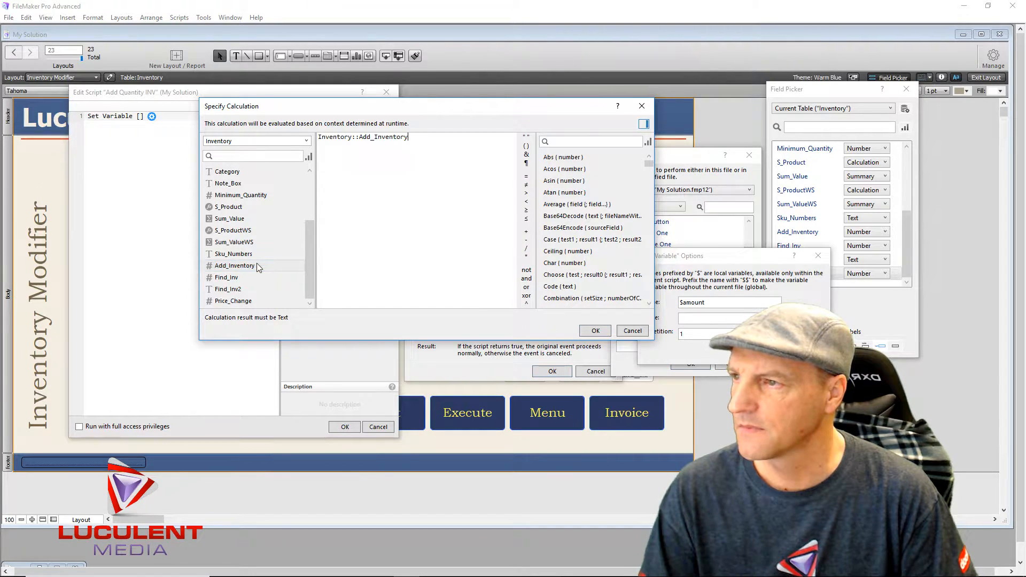
{"action": "left_click", "coordinate": [591, 330]}
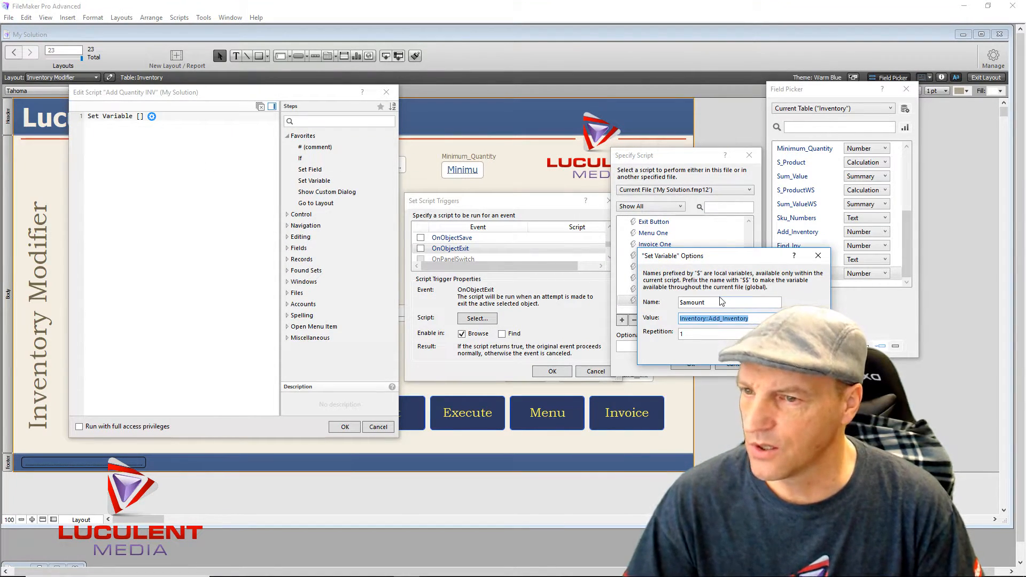
{"action": "key", "text": "Return"}
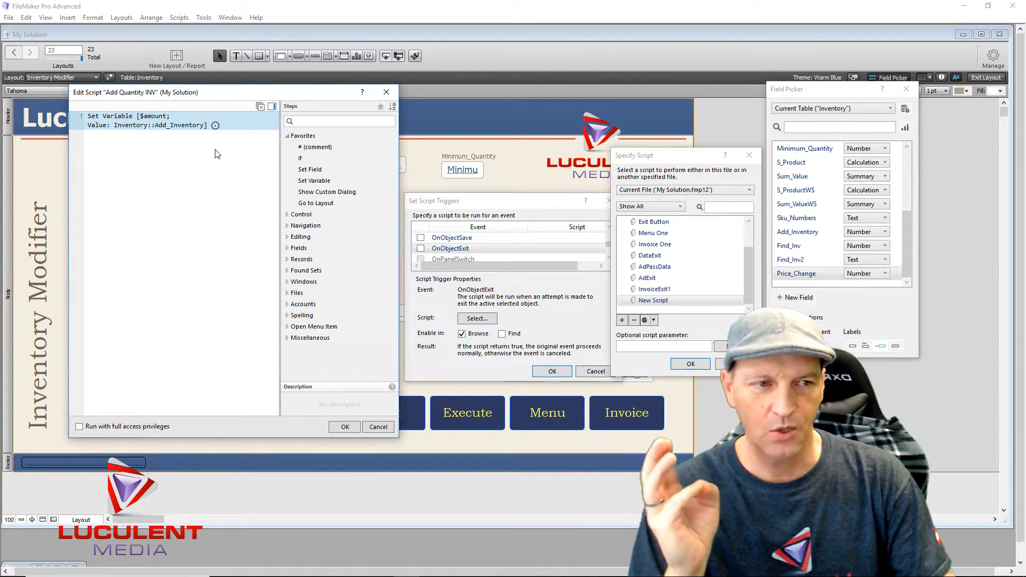
- Add a Set Field step that targets Inventory::Add_Inventory with an empty calculation
{"action": "left_click", "coordinate": [315, 171]}
{"action": "double_click", "coordinate": [316, 171]}
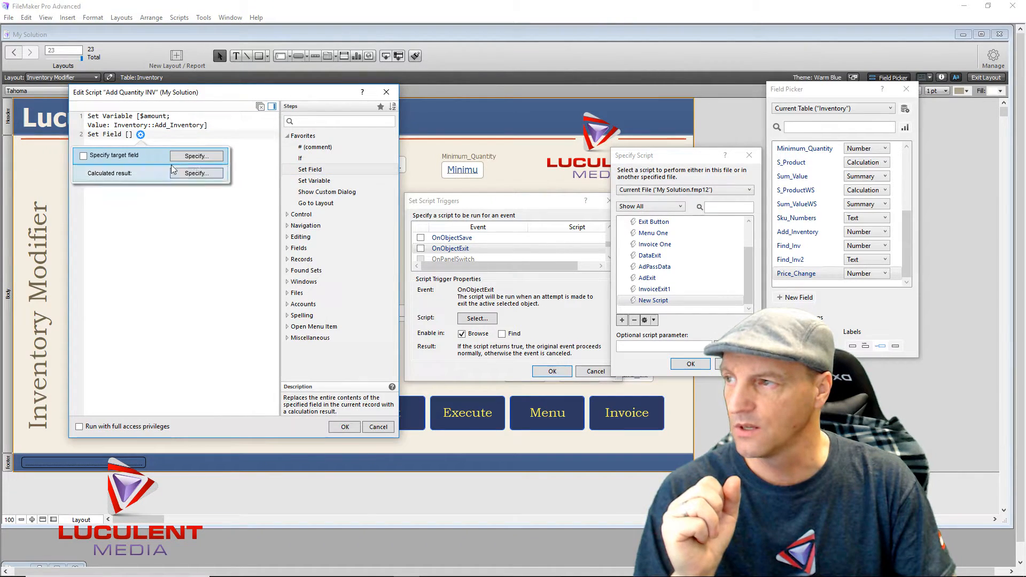
{"action": "left_click", "coordinate": [219, 158]}
{"action": "scroll", "coordinate": [781, 299], "scroll_direction": "down", "scroll_amount": 3}
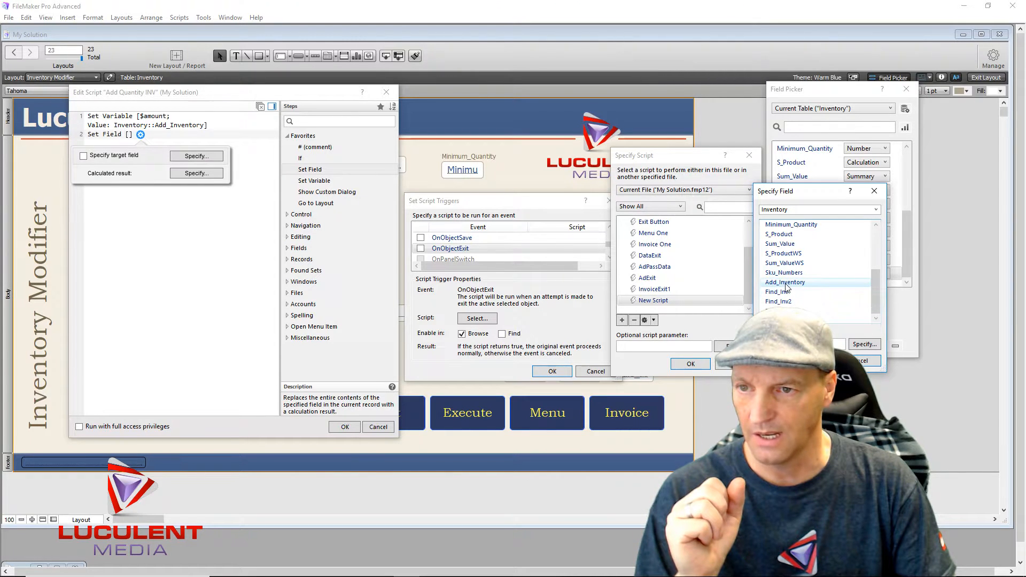
{"action": "double_click", "coordinate": [785, 283]}
{"action": "left_click", "coordinate": [203, 174]}
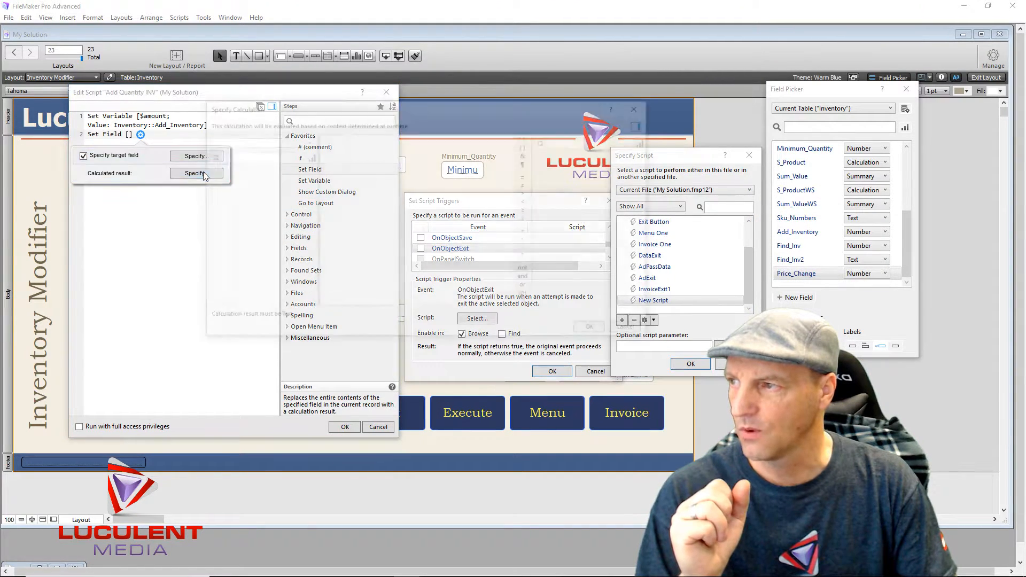
{"action": "left_click", "coordinate": [526, 137]}
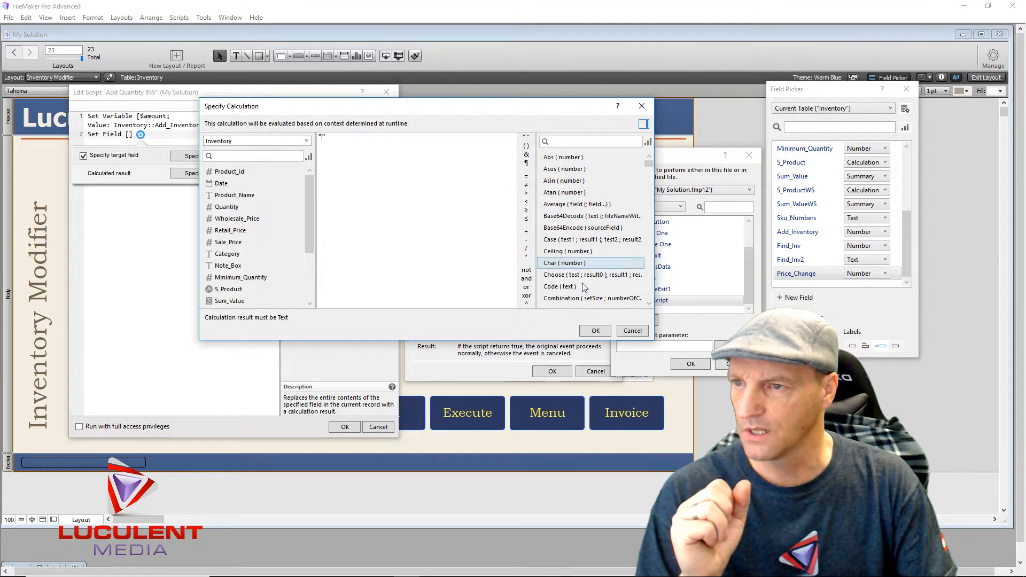
{"action": "left_click", "coordinate": [591, 331]}
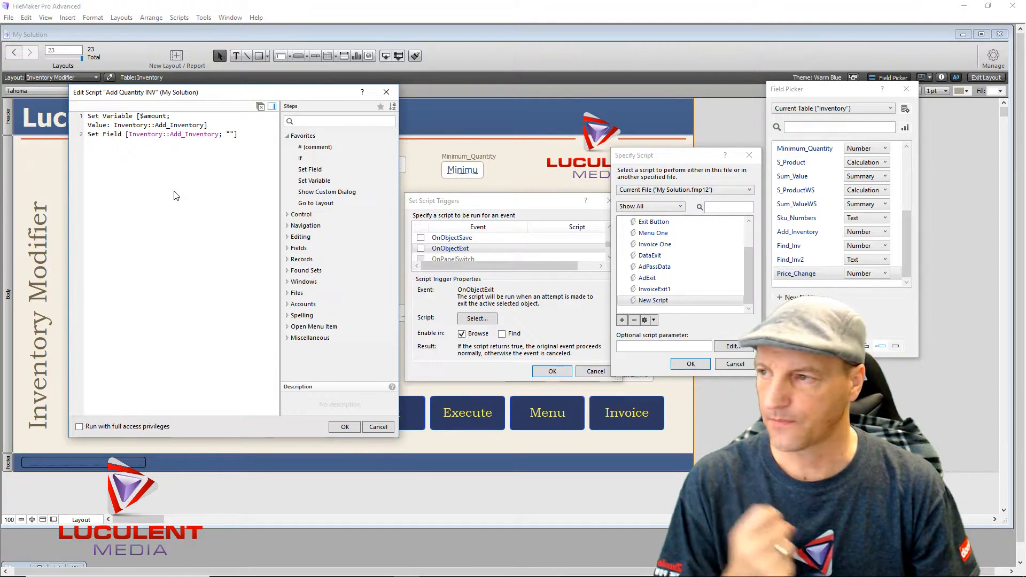
- Add a Set Field step setting Quantity to $amount + Inventory::Quantity
{"action": "double_click", "coordinate": [315, 170]}
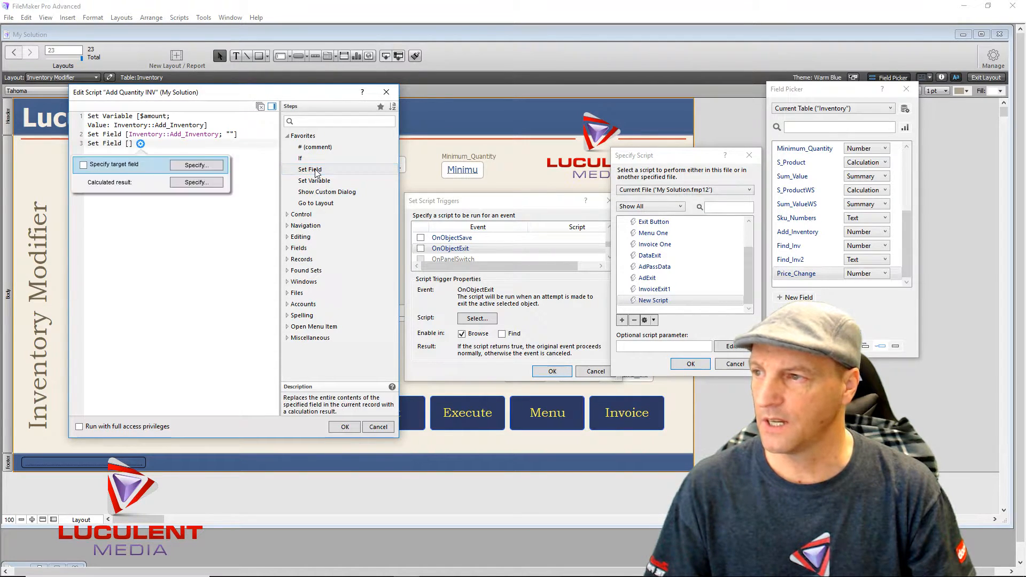
{"action": "left_click", "coordinate": [220, 167]}
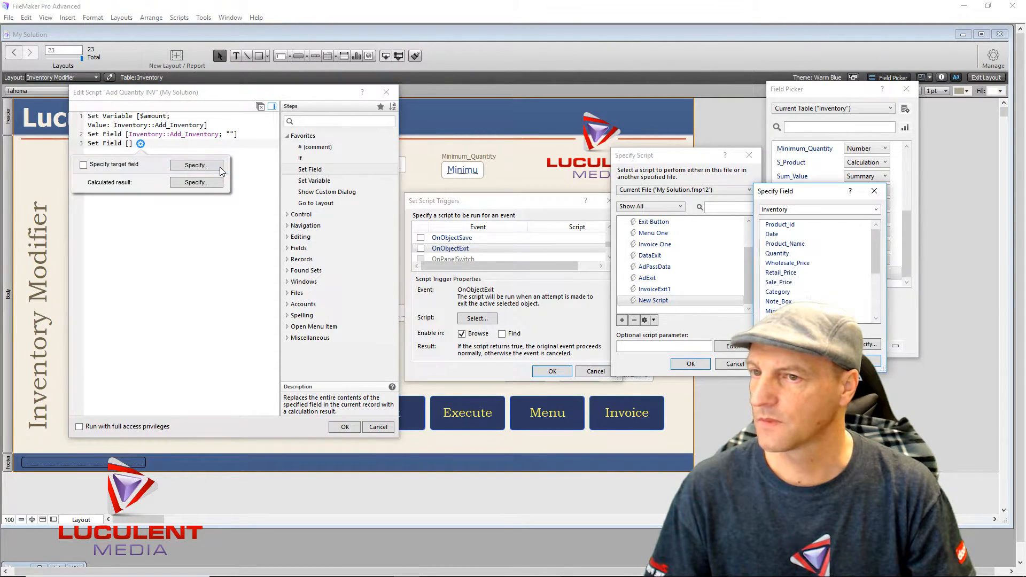
{"action": "double_click", "coordinate": [786, 253]}
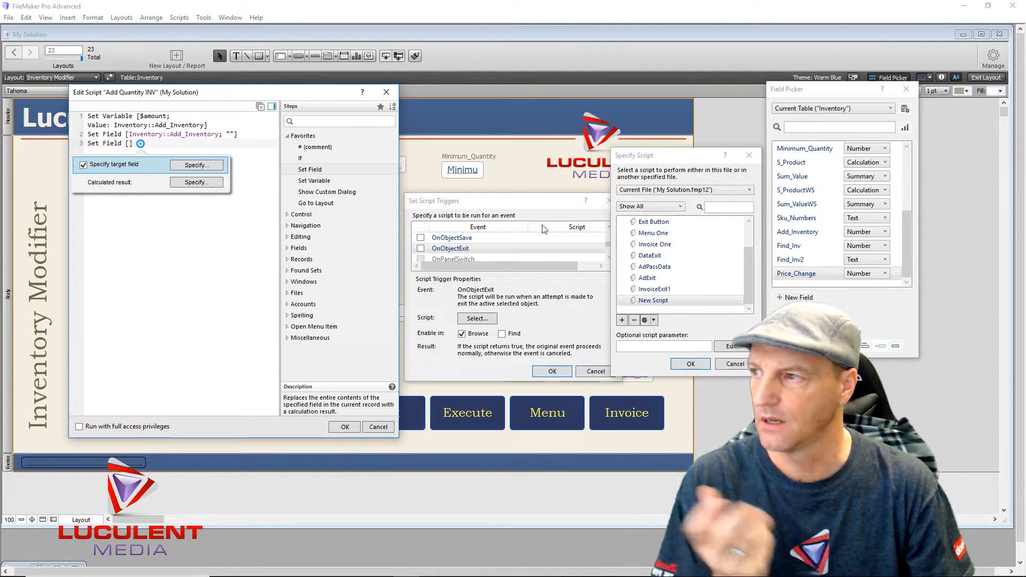
{"action": "left_click", "coordinate": [210, 182]}
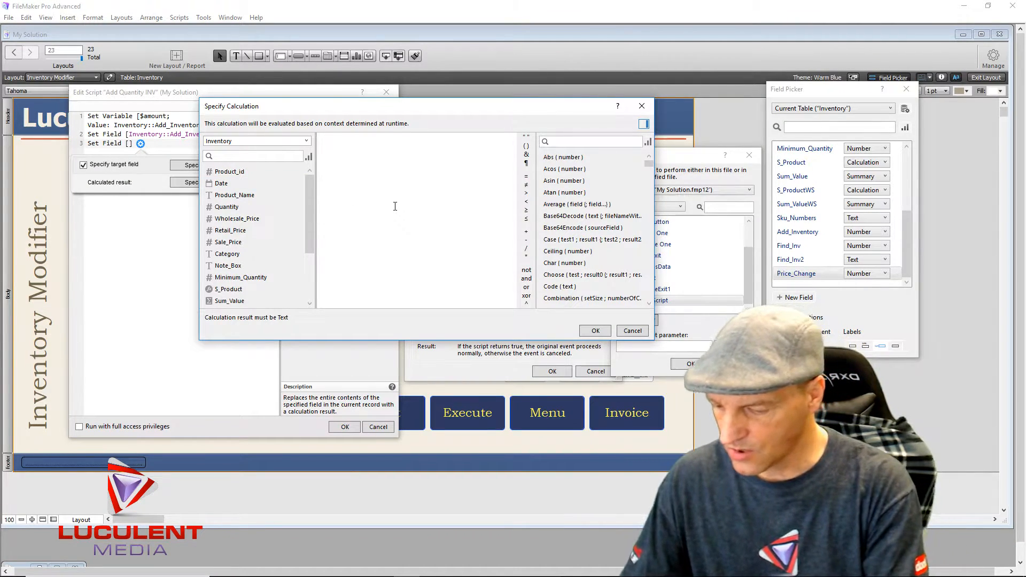
{"action": "type", "text": "$amount"}
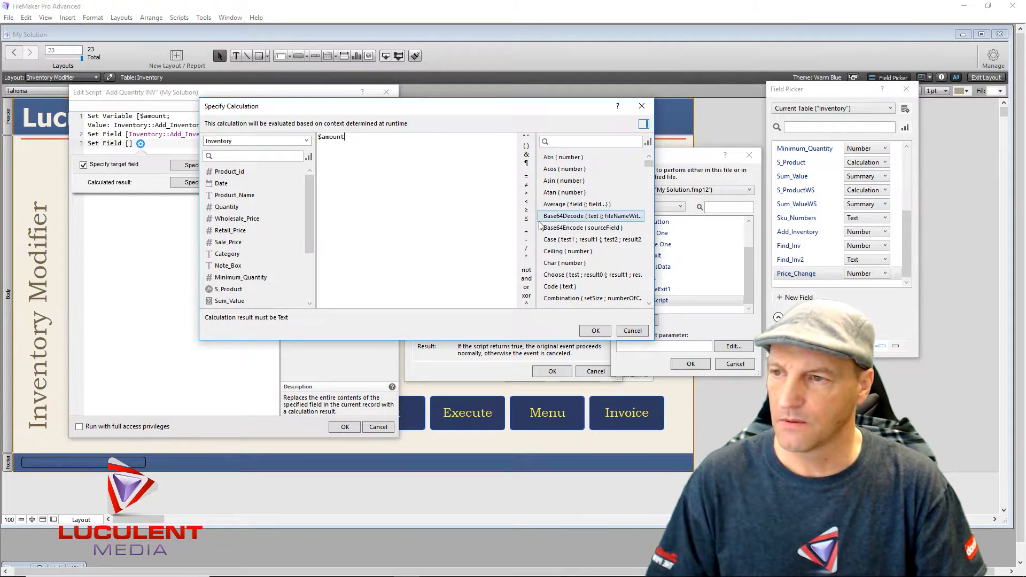
{"action": "left_click", "coordinate": [526, 232]}
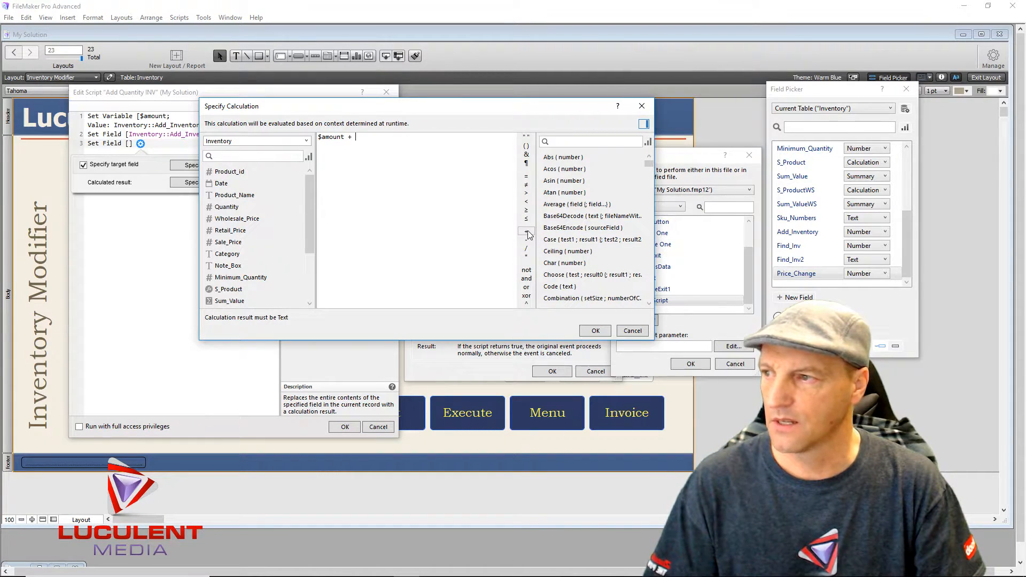
{"action": "mouse_move", "coordinate": [309, 214]}
{"action": "left_mouse_down"}
{"action": "mouse_move", "coordinate": [317, 256]}
{"action": "mouse_move", "coordinate": [315, 206]}
{"action": "left_mouse_up"}
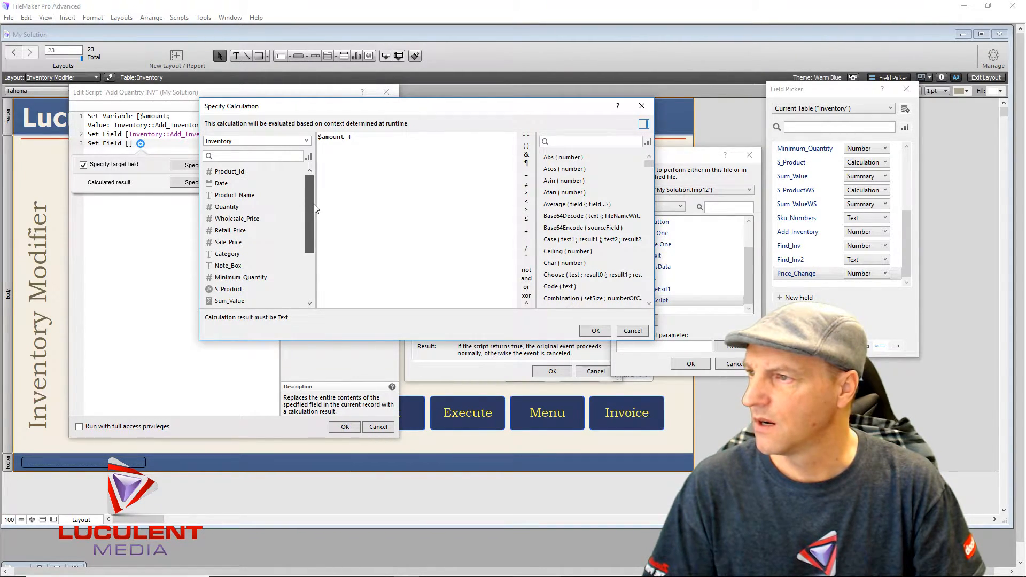
{"action": "double_click", "coordinate": [238, 207]}
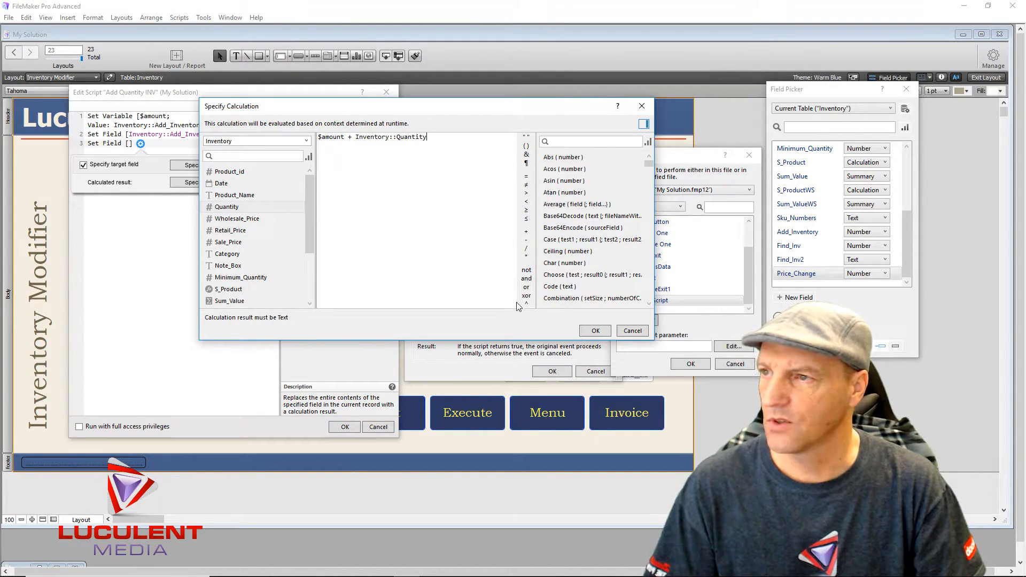
{"action": "left_click", "coordinate": [585, 334]}
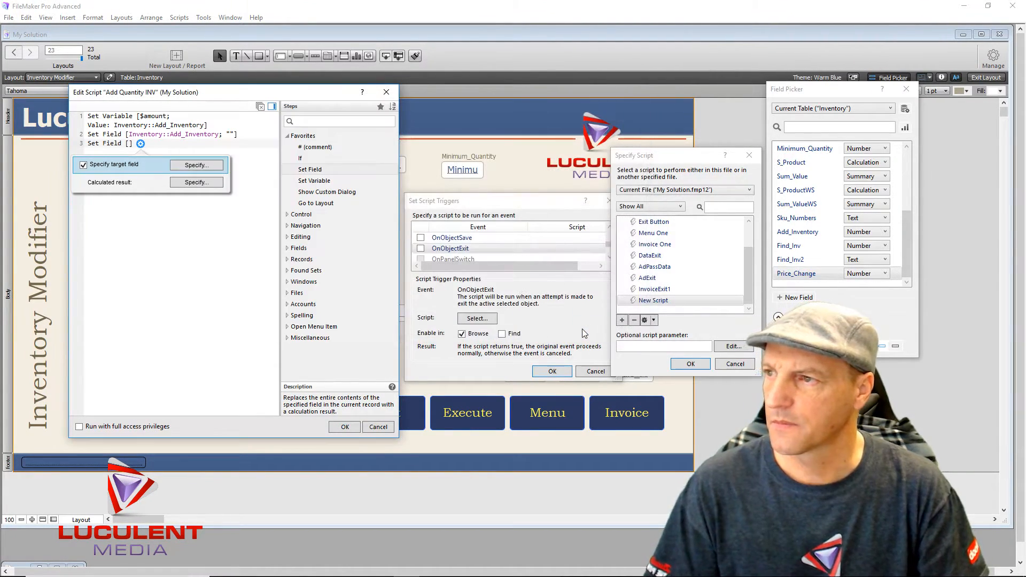
{"action": "left_click", "coordinate": [223, 274]}
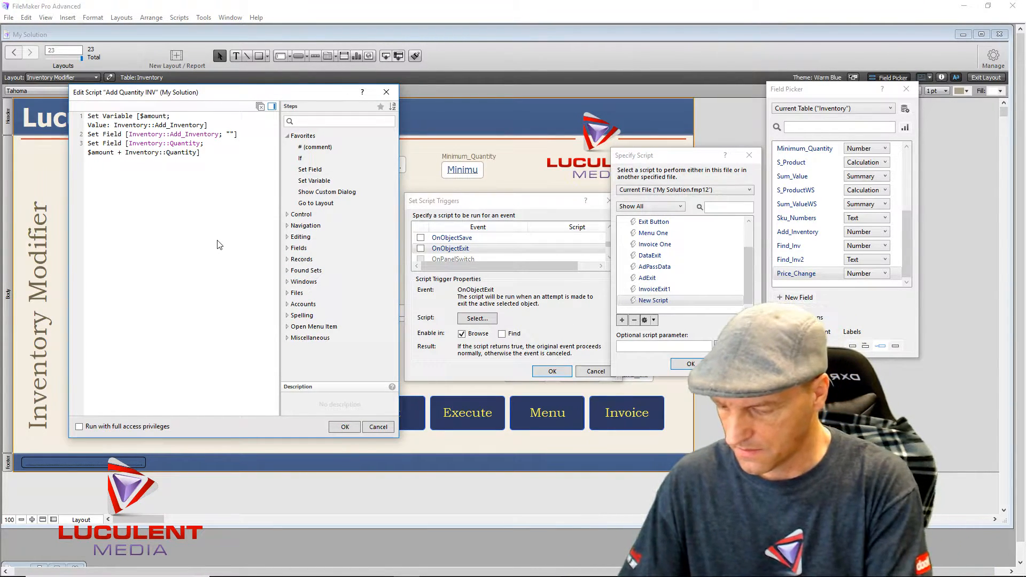
- Add Halt Script, save the script, and assign Add Quantity INV to Add Amount's OnObjectExit trigger
{"action": "type", "text": "Halt"}
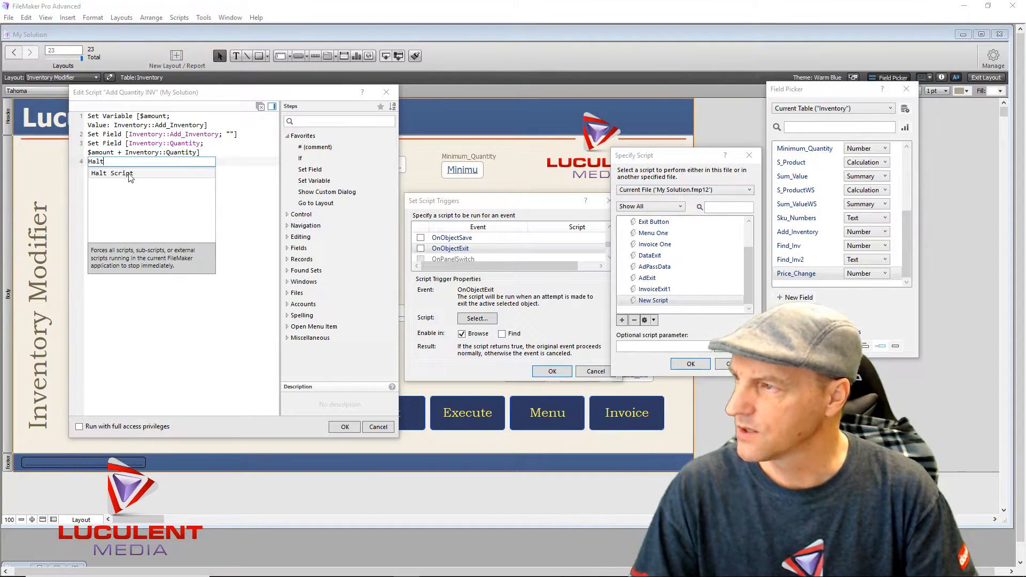
{"action": "left_click", "coordinate": [105, 174]}
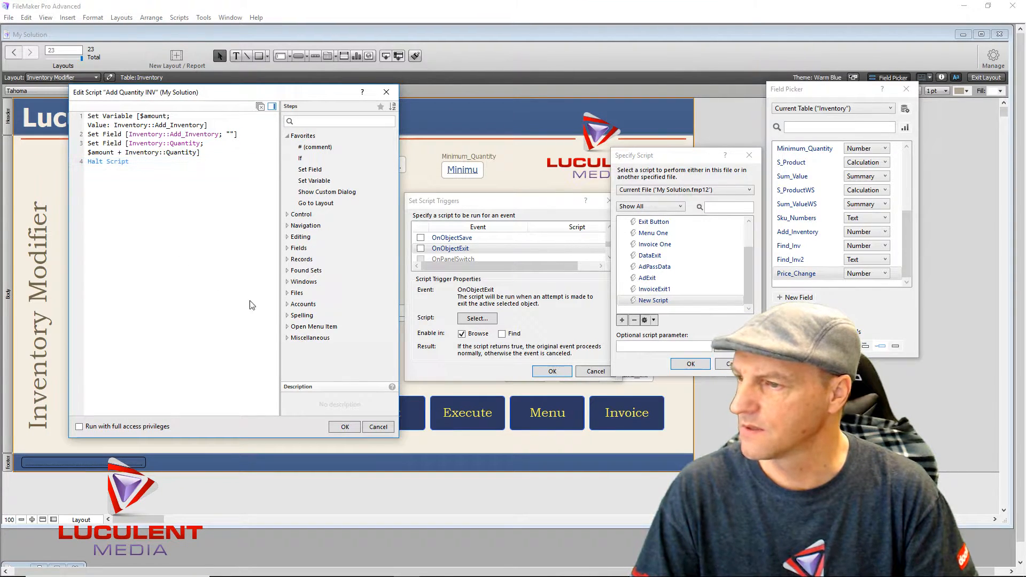
{"action": "left_click", "coordinate": [345, 427]}
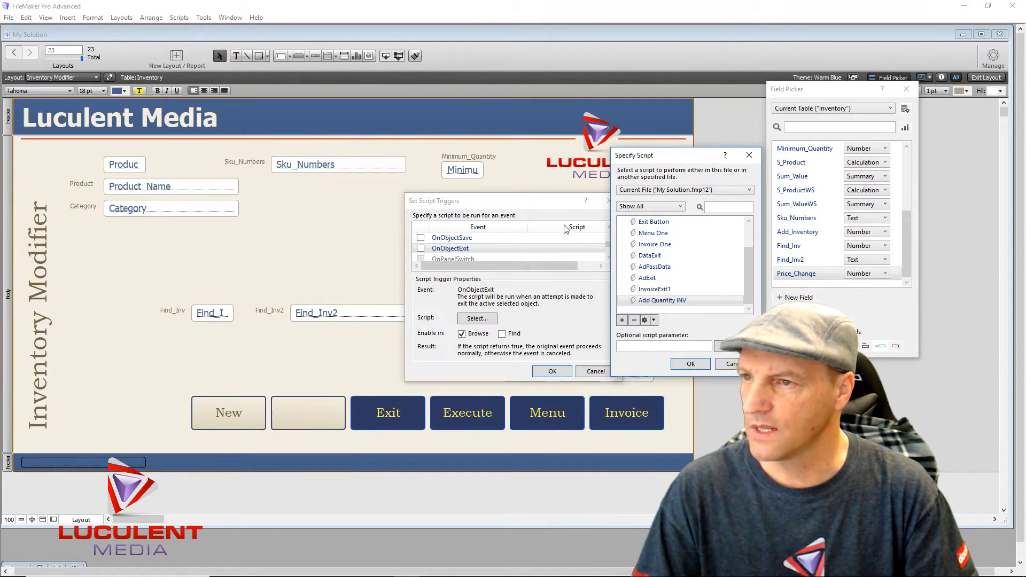
{"action": "left_click", "coordinate": [690, 364]}
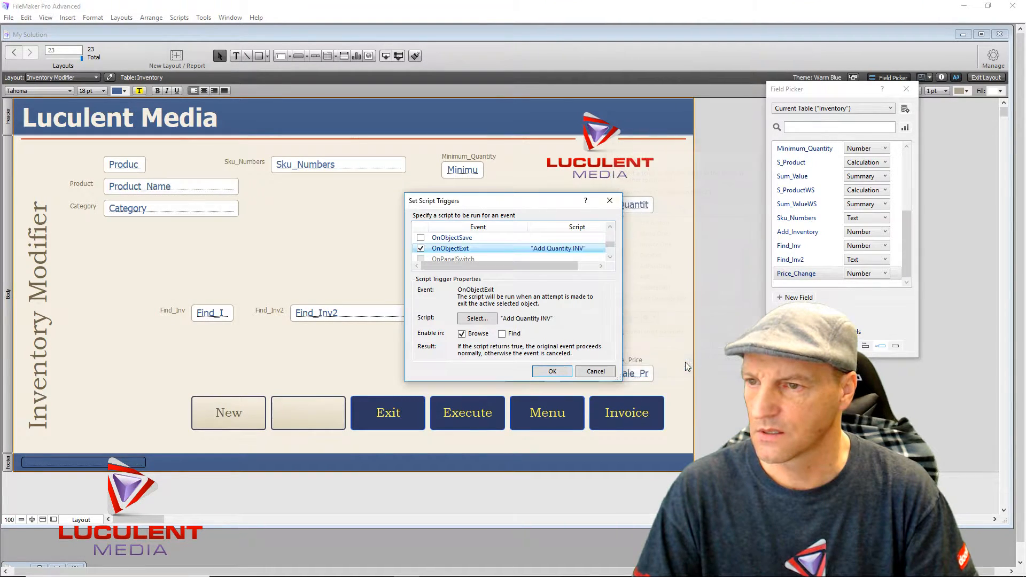
{"action": "left_click", "coordinate": [553, 372]}
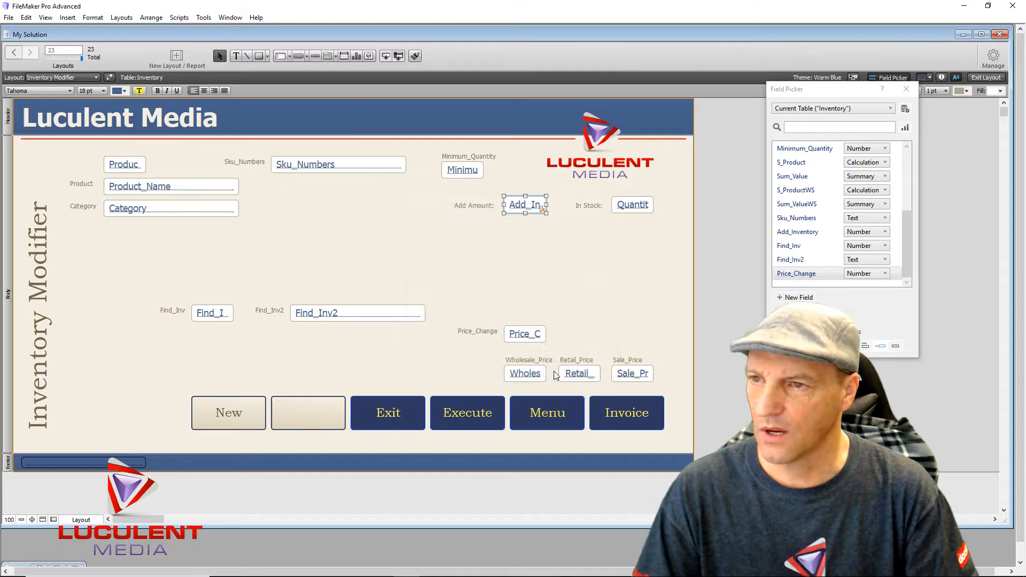
{"action": "left_click", "coordinate": [906, 93]}
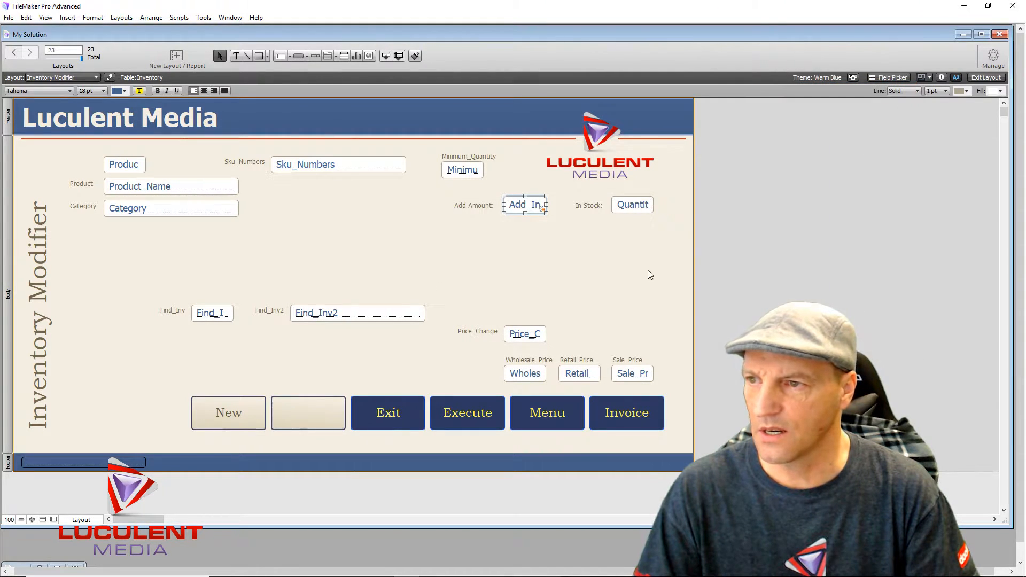
{"action": "left_click", "coordinate": [864, 197]}
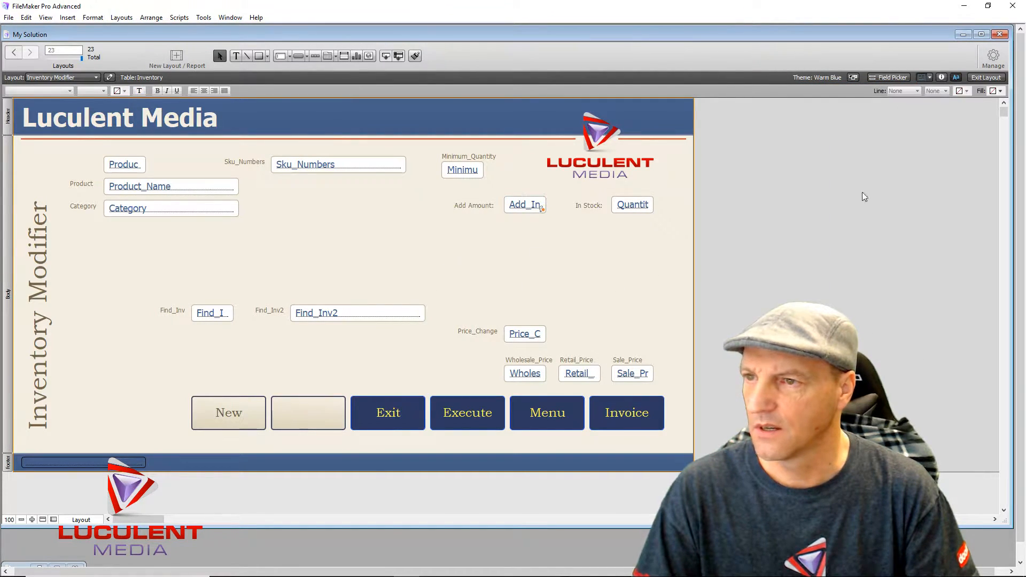
- In Browse mode, enter 5, -5 and 8 in Add Amount, bringing Hot Tomales' In Stock to 60
{"action": "left_click", "coordinate": [985, 78]}
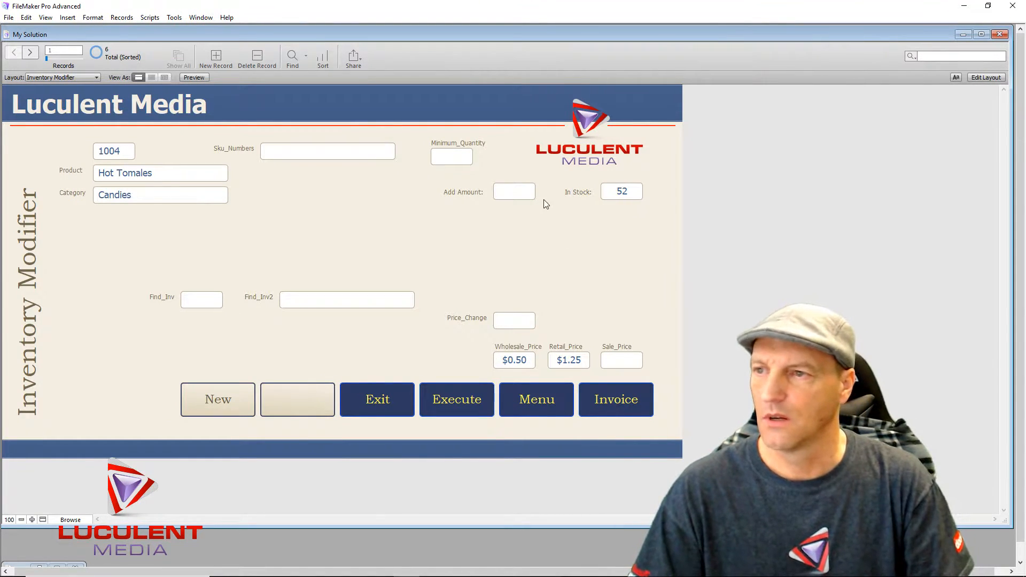
{"action": "left_click", "coordinate": [516, 192]}
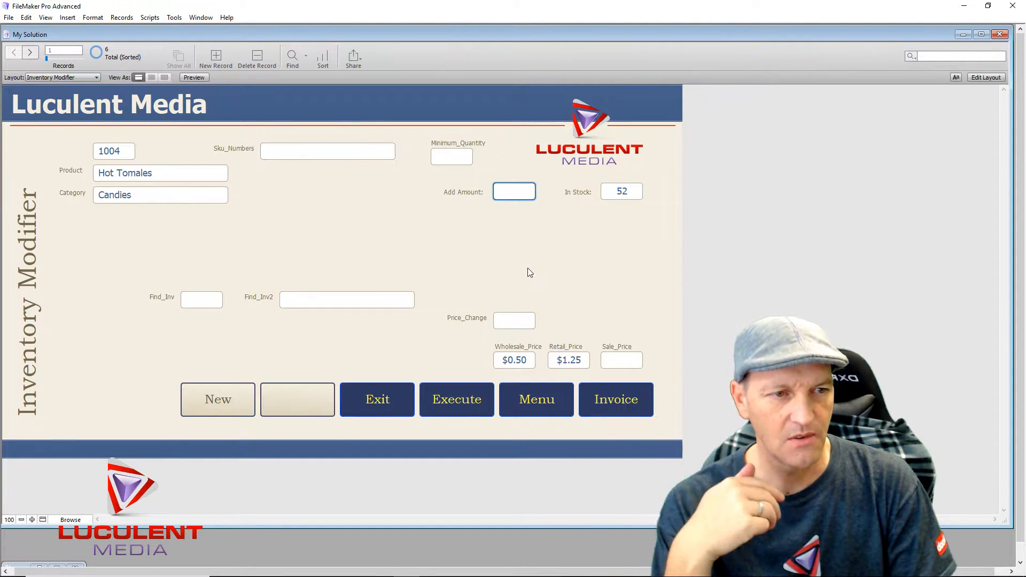
{"action": "type", "text": "5"}
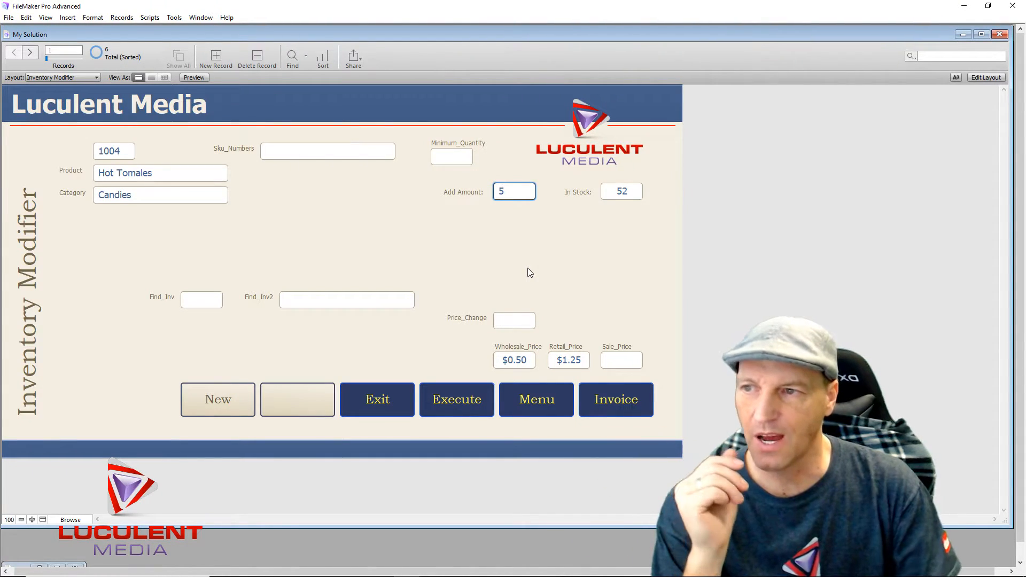
{"action": "key", "text": "Return"}
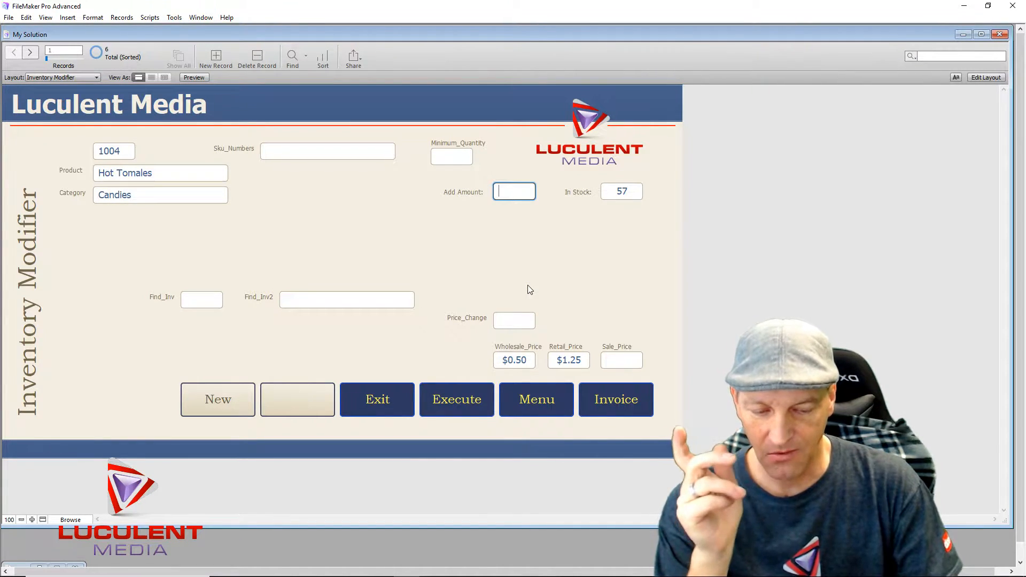
{"action": "type", "text": "-5"}
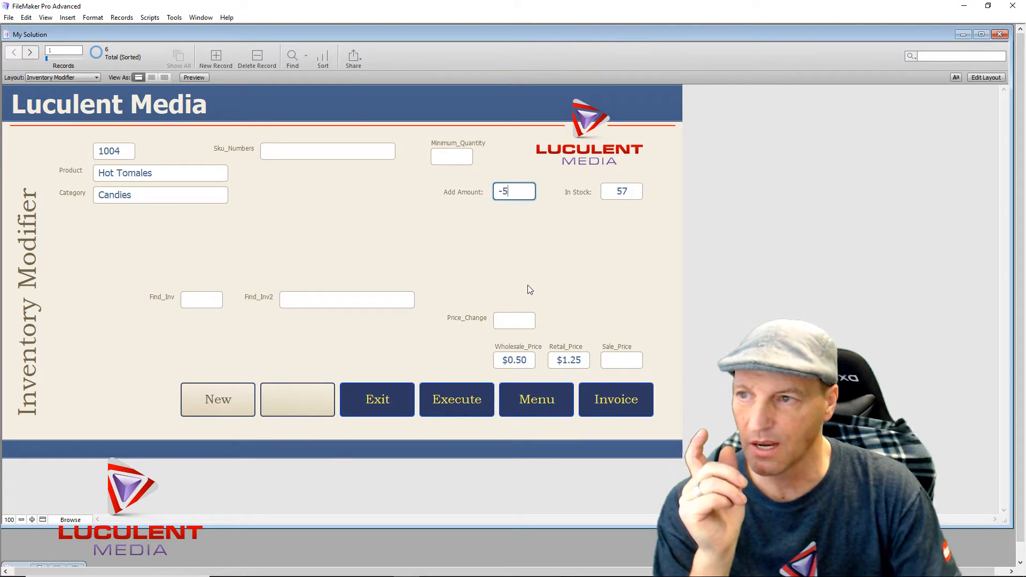
{"action": "key", "text": "Return"}
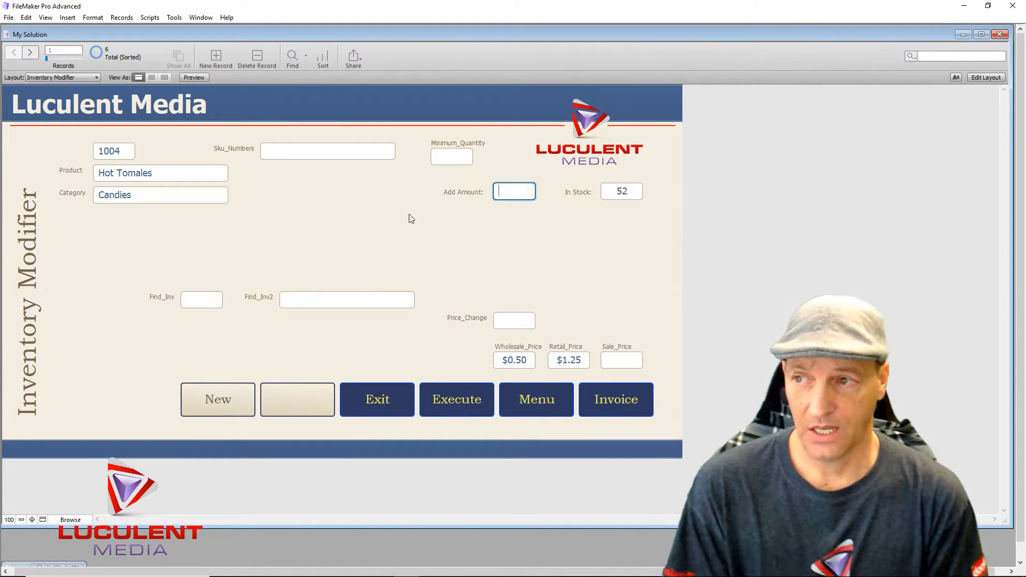
{"action": "type", "text": "8"}
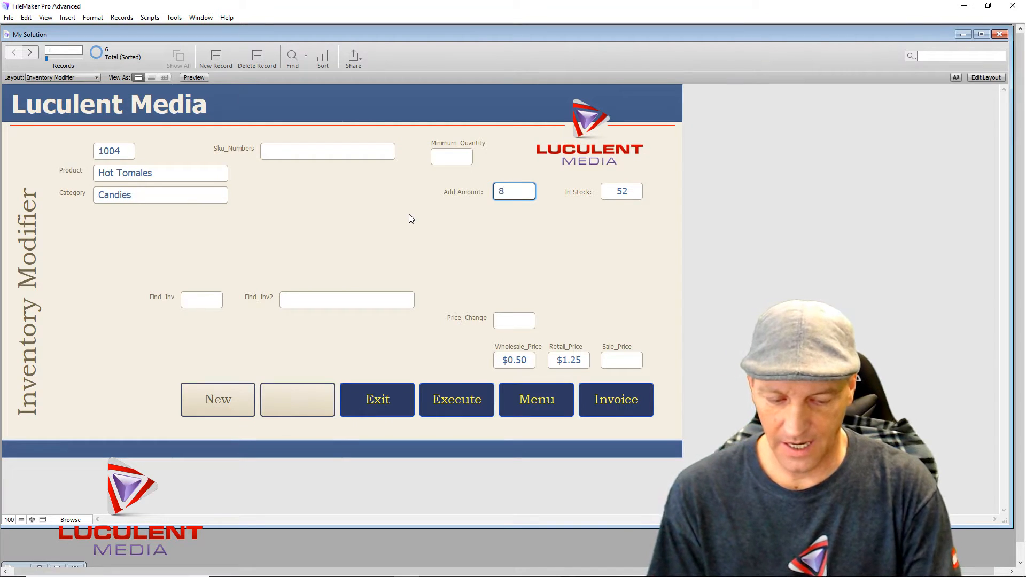
{"action": "key", "text": "Return"}
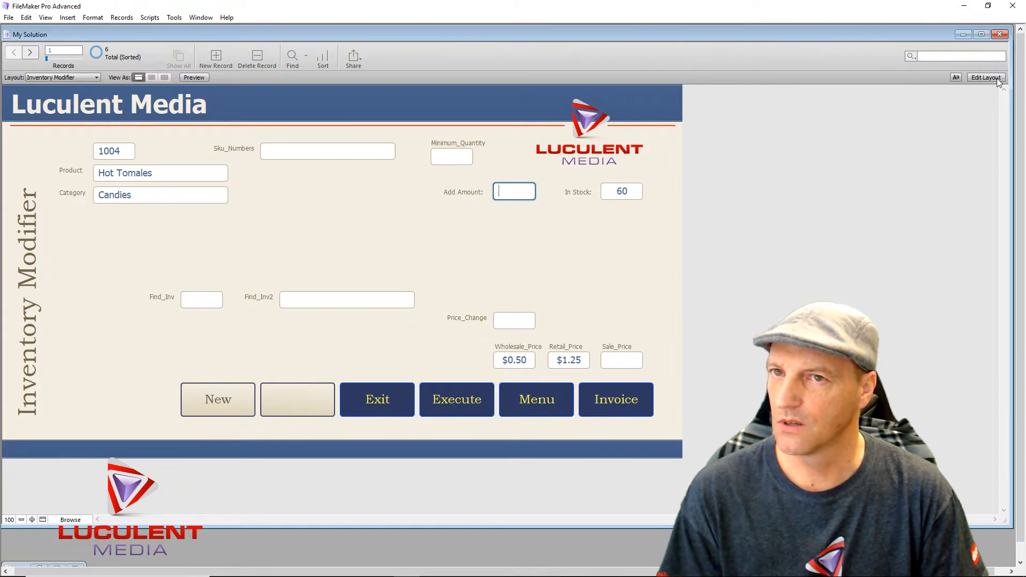
- Open the Script Debugger from the Tools menu and move it aside
{"action": "left_click", "coordinate": [98, 77]}
{"action": "left_click", "coordinate": [284, 199]}
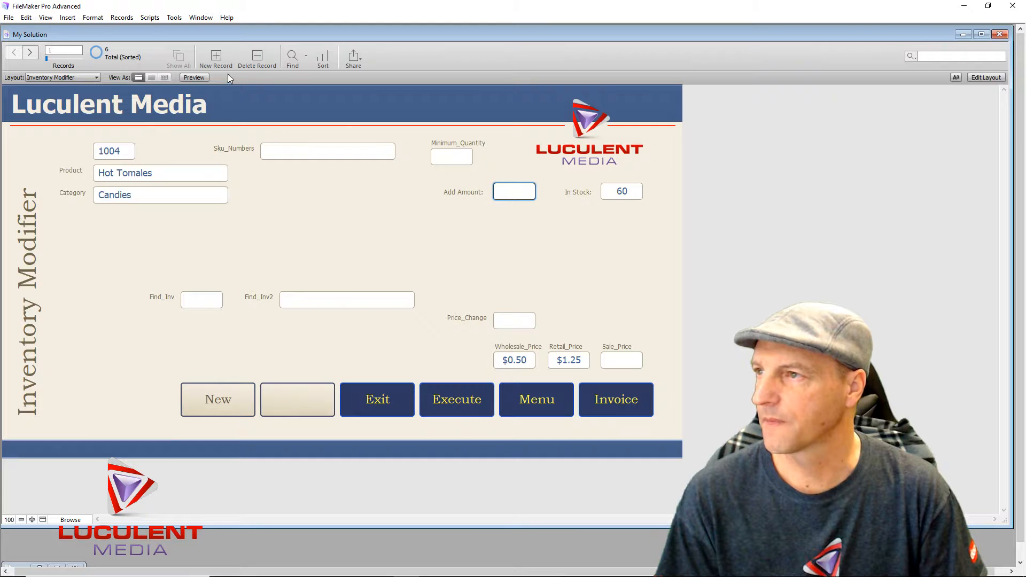
{"action": "left_click", "coordinate": [173, 17]}
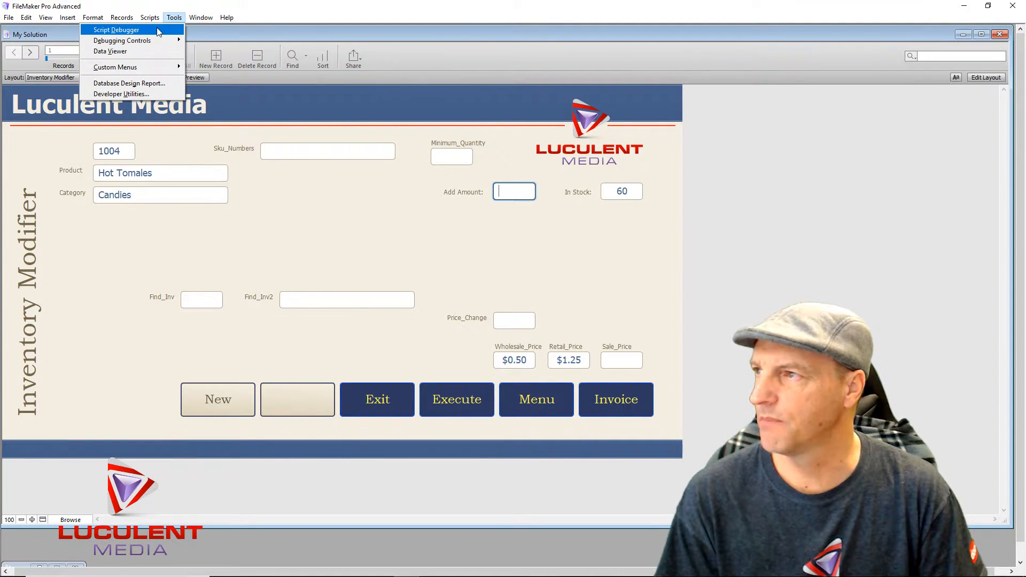
{"action": "left_click", "coordinate": [156, 30]}
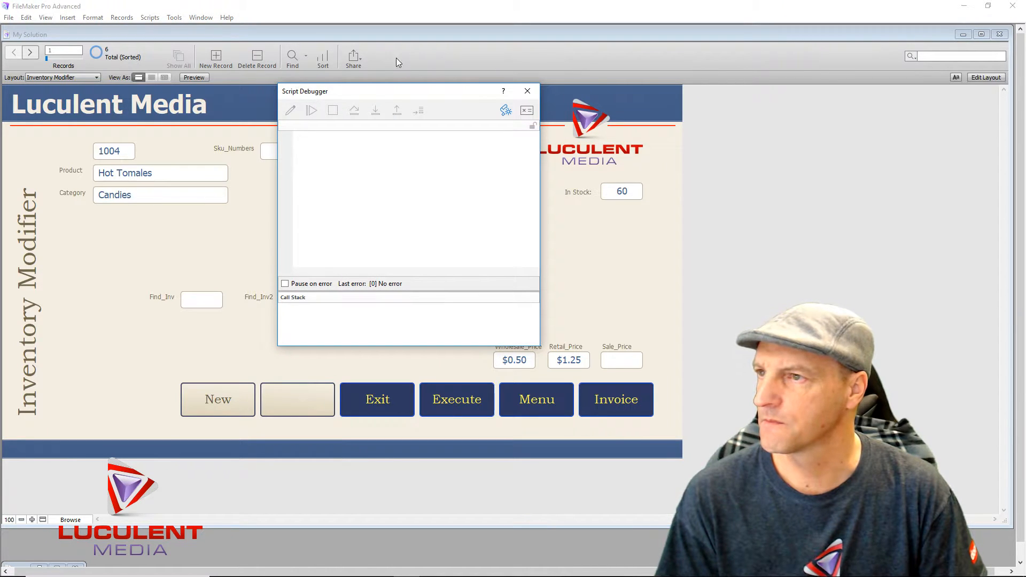
{"action": "left_click_drag", "start_coordinate": [408, 91], "coordinate": [246, 87]}
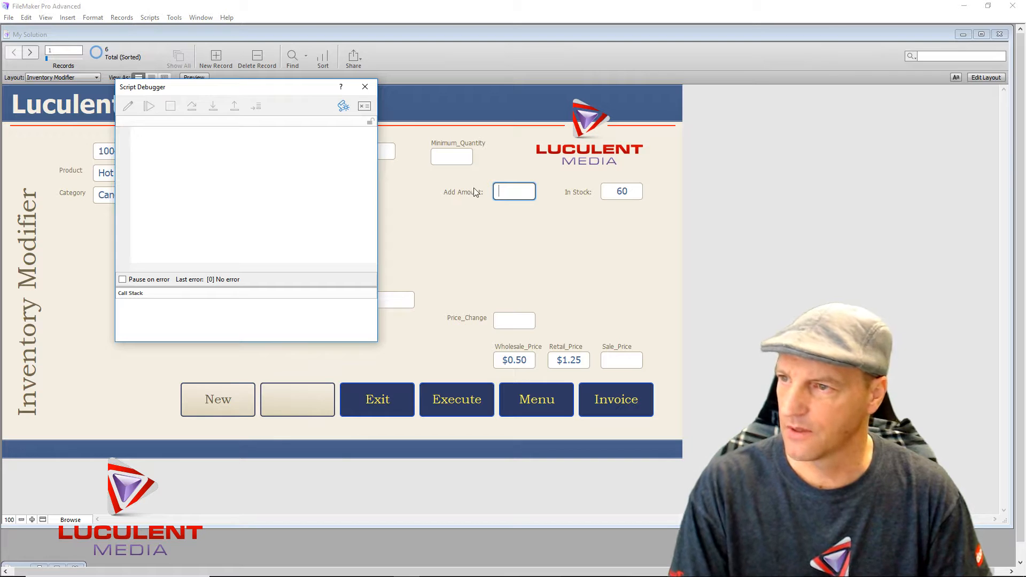
- Enter 5 in Add Amount and leave the field, pausing Add Quantity INV at line 1
{"action": "left_click", "coordinate": [515, 191]}
{"action": "type", "text": "5"}
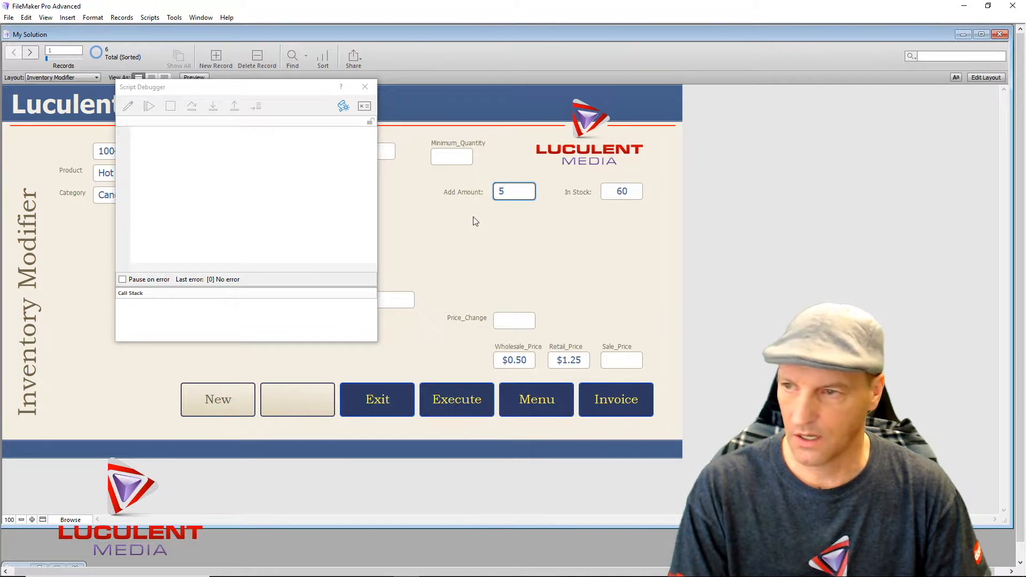
{"action": "key", "text": "Tab"}
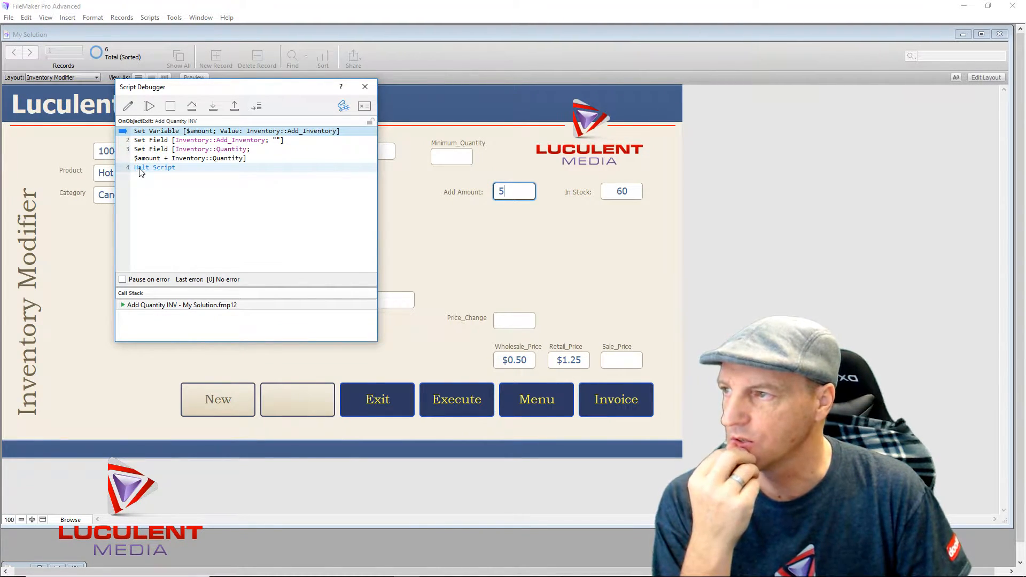
{"action": "left_click", "coordinate": [166, 195]}
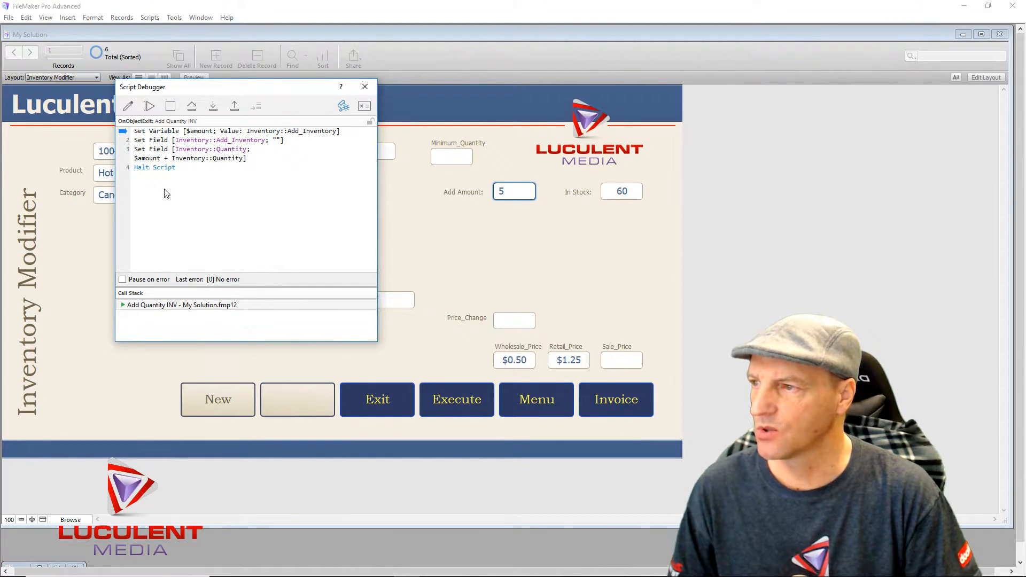
{"action": "mouse_move", "coordinate": [150, 310]}
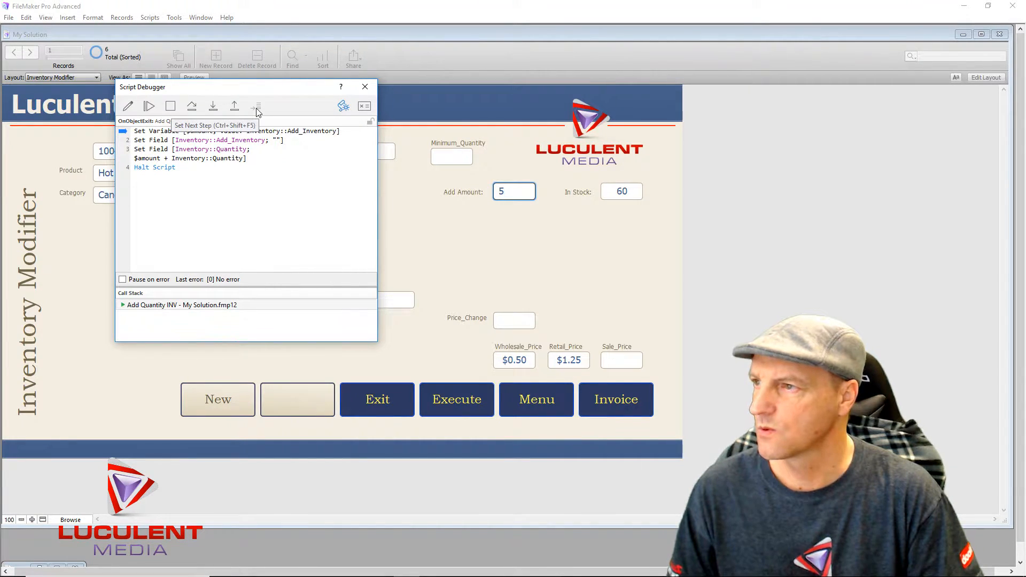
- Insert Go to Layout [original layout] before Halt Script, save the script, and close the editor
{"action": "left_click", "coordinate": [128, 106]}
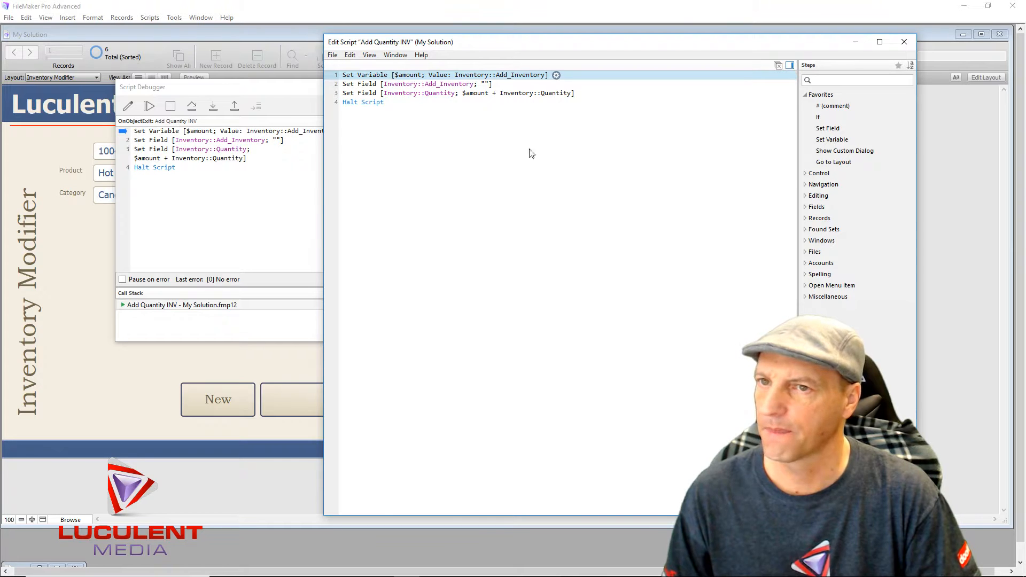
{"action": "left_click", "coordinate": [369, 94]}
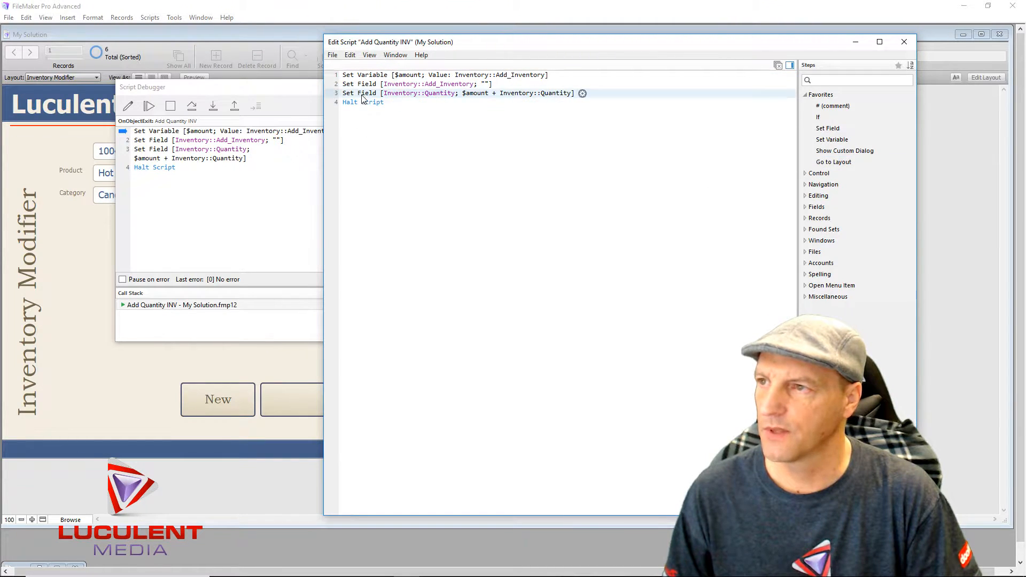
{"action": "double_click", "coordinate": [835, 162]}
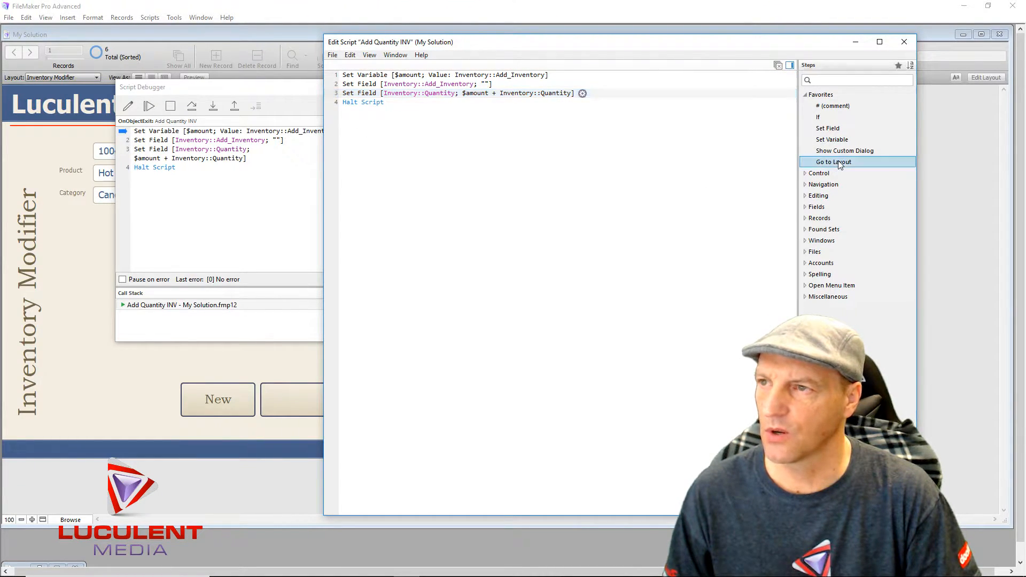
{"action": "left_click", "coordinate": [422, 169]}
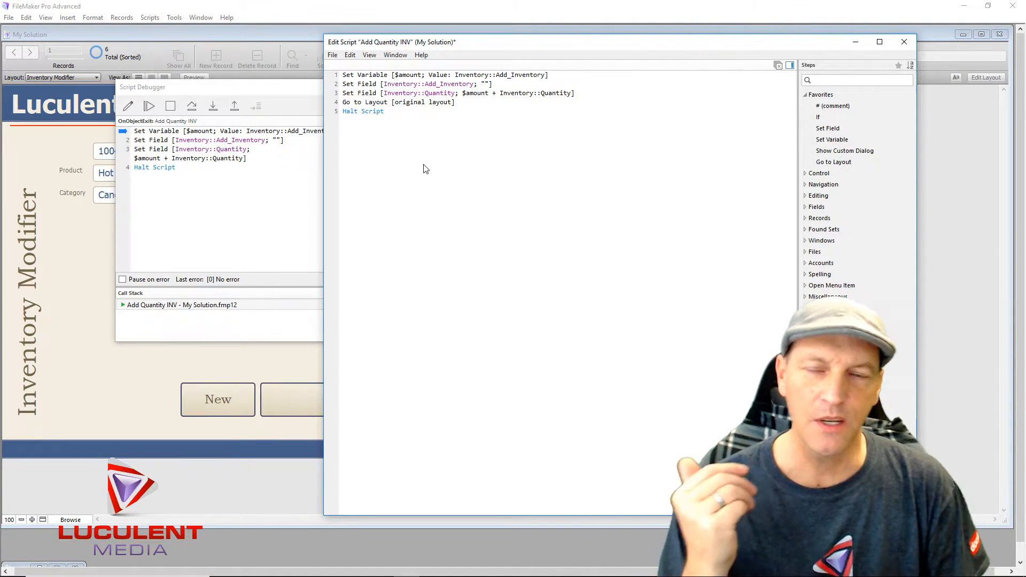
{"action": "left_click", "coordinate": [802, 244]}
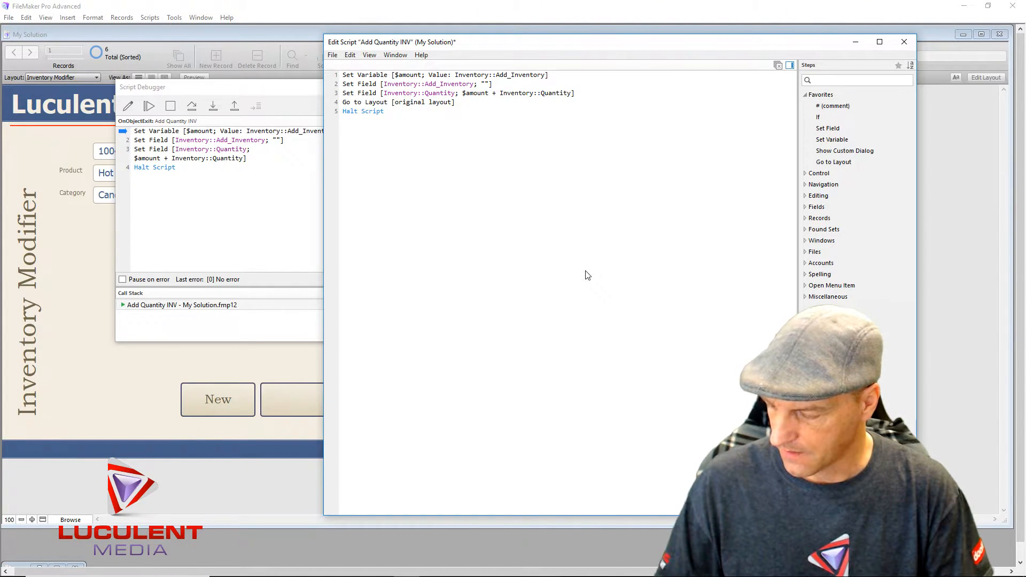
{"action": "key", "text": "ctrl+s"}
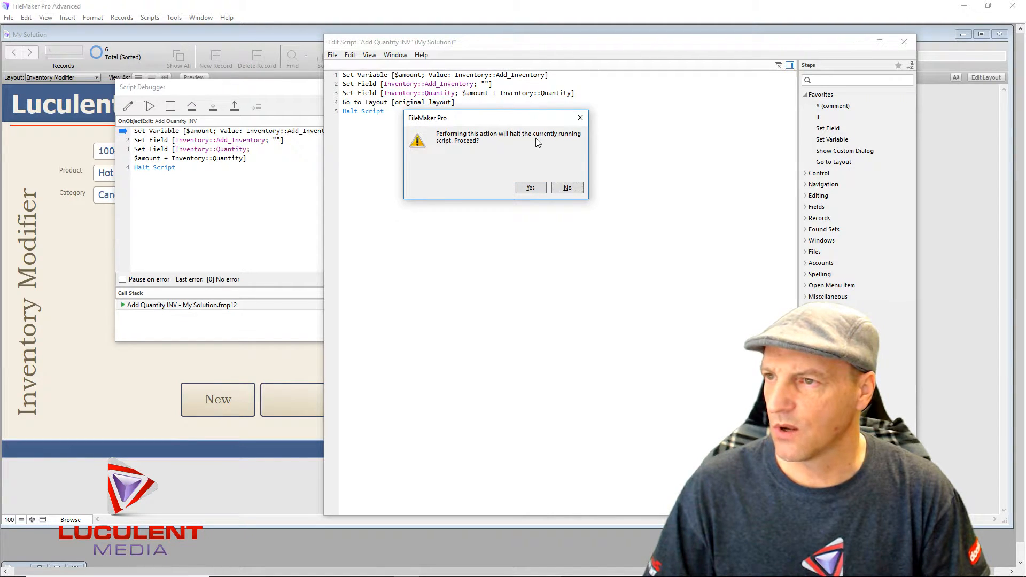
{"action": "left_click", "coordinate": [537, 189]}
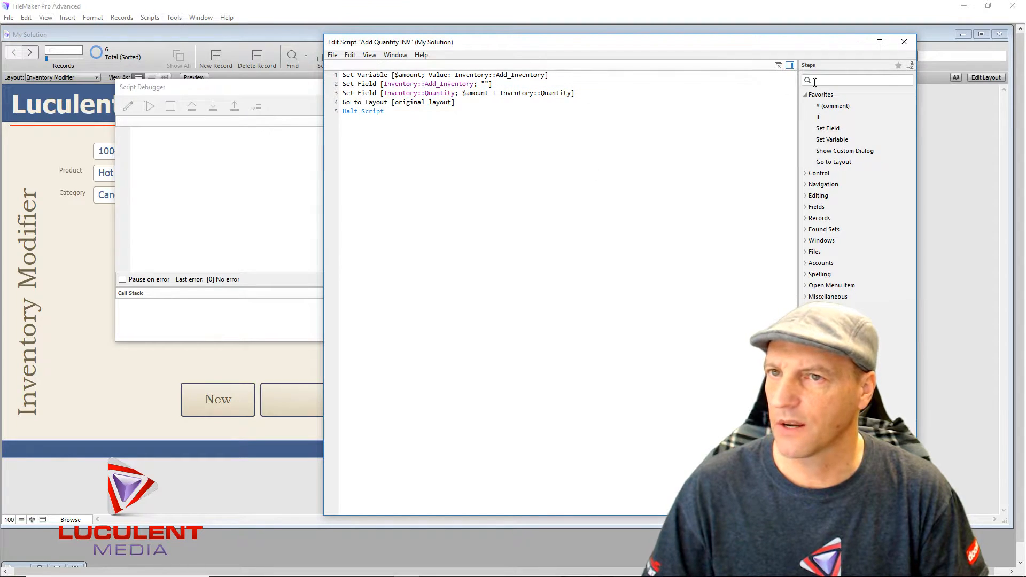
{"action": "left_click", "coordinate": [903, 43]}
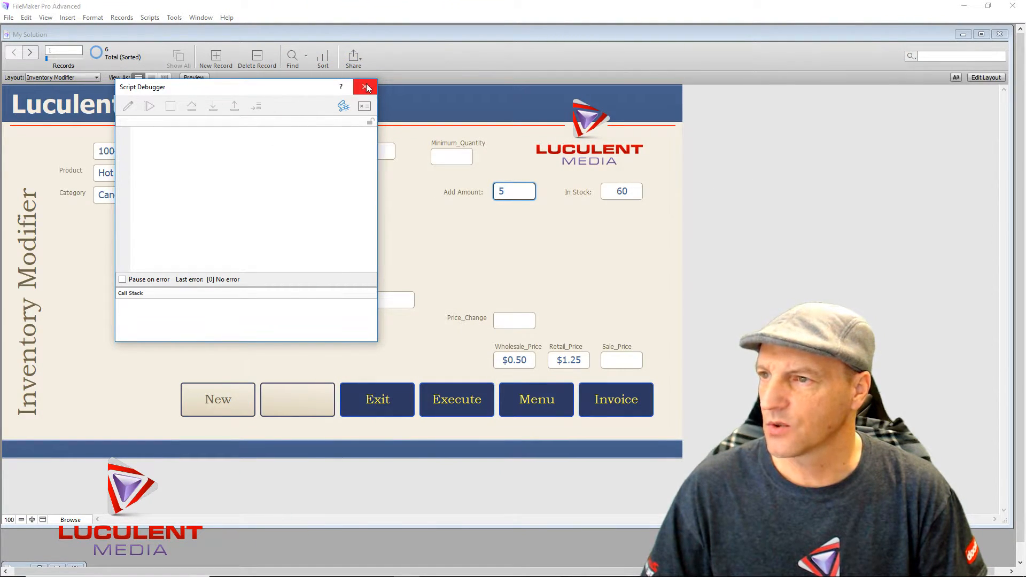
- Close the Script Debugger so the script finishes and In Stock reads 65
{"action": "left_click", "coordinate": [364, 87]}
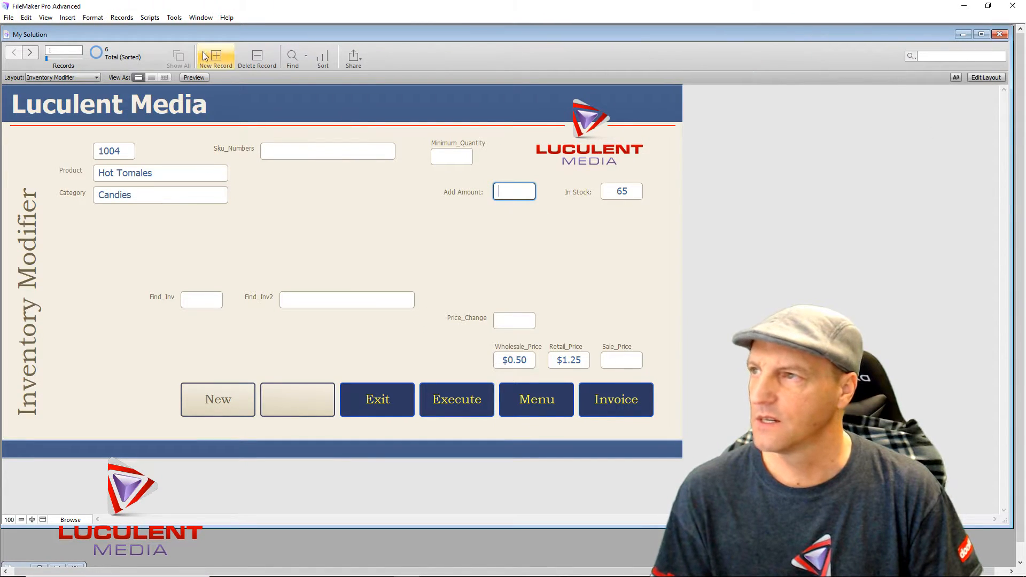
{"action": "left_click", "coordinate": [174, 18]}
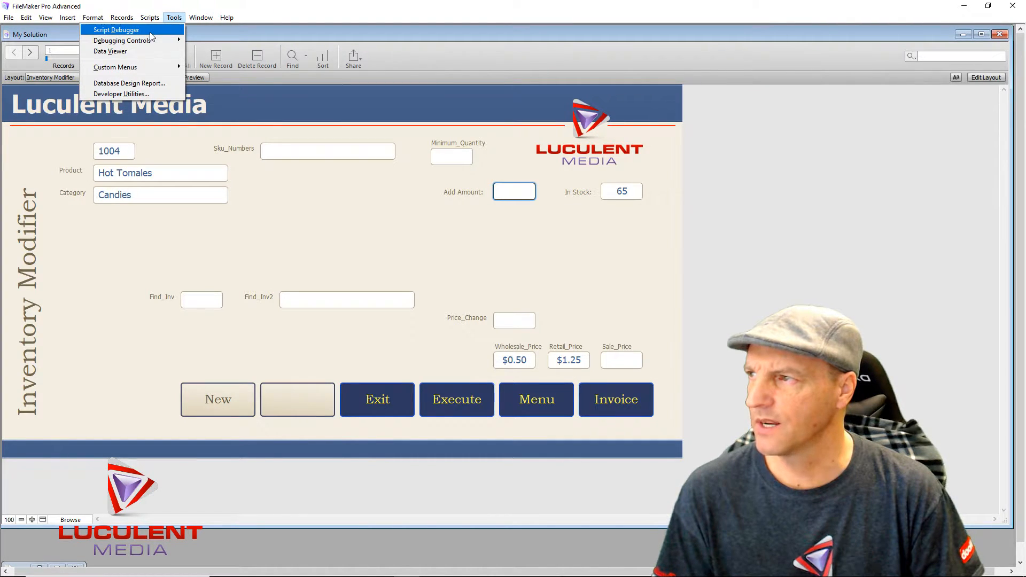
{"action": "left_click", "coordinate": [148, 270]}
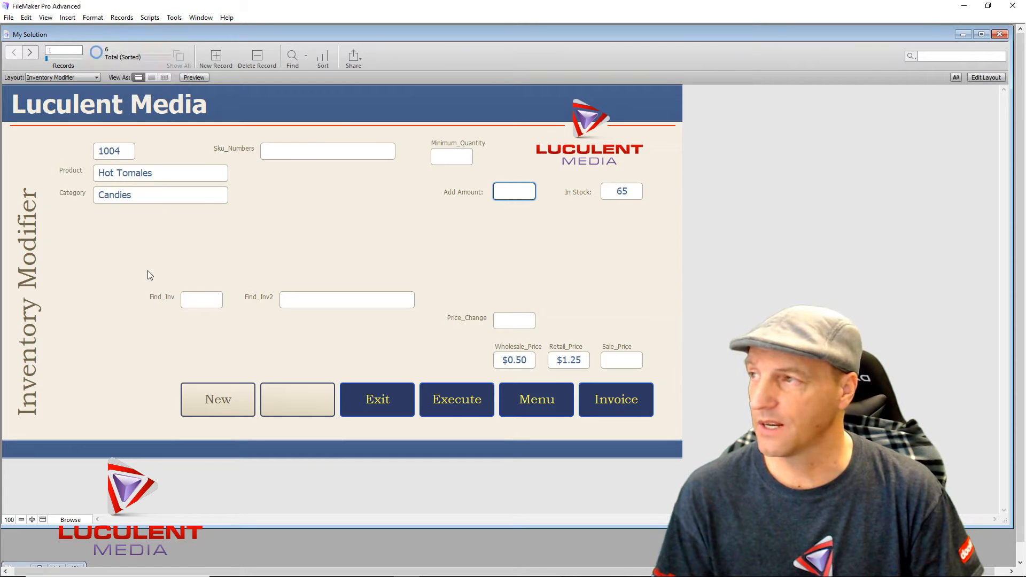
- Look through the layout list and Format menu, then reopen the Script Debugger
{"action": "left_click", "coordinate": [97, 77]}
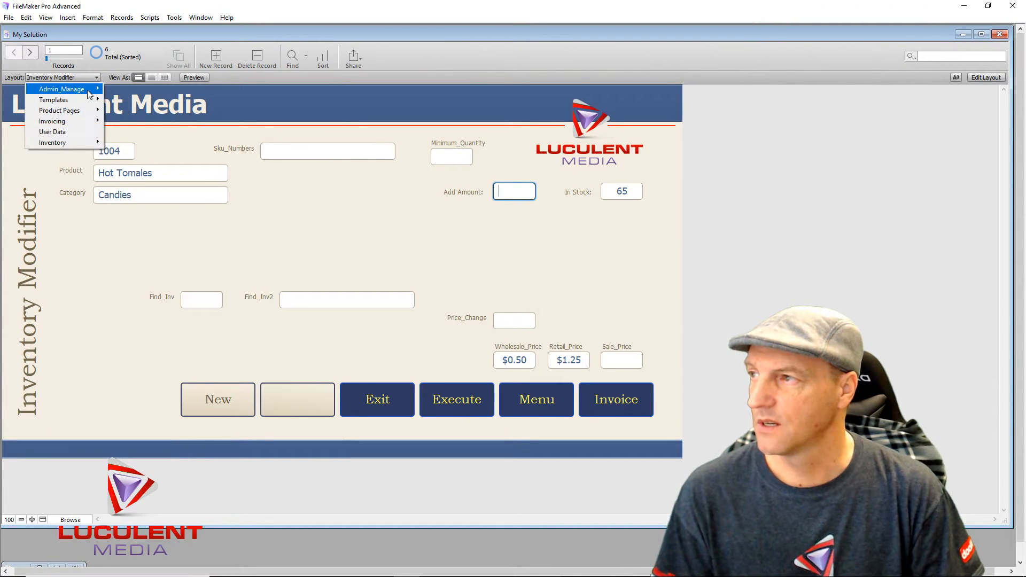
{"action": "mouse_move", "coordinate": [88, 89]}
{"action": "key", "text": "Escape"}
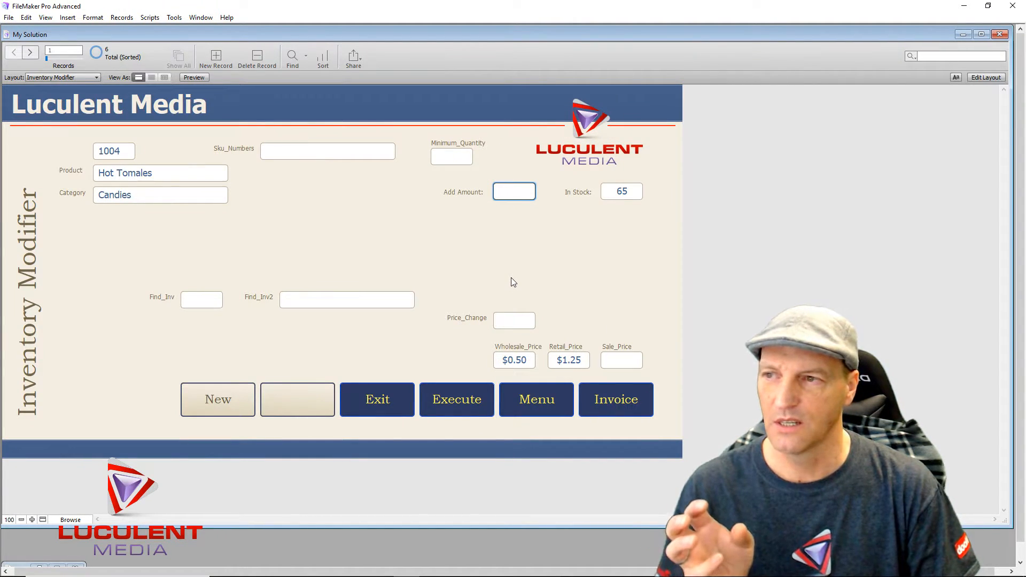
{"action": "left_click", "coordinate": [92, 18]}
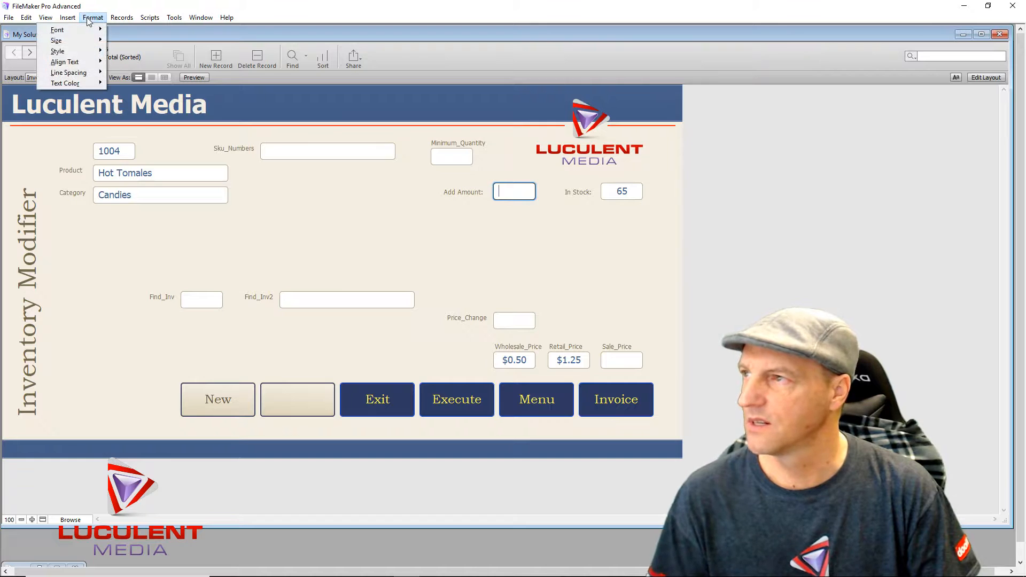
{"action": "mouse_move", "coordinate": [119, 18]}
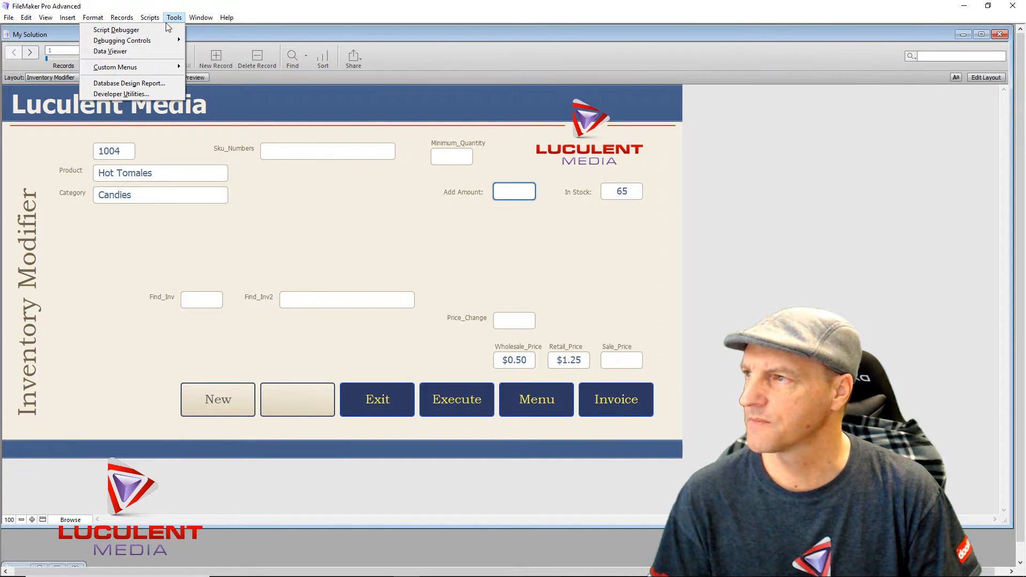
{"action": "left_click", "coordinate": [160, 31]}
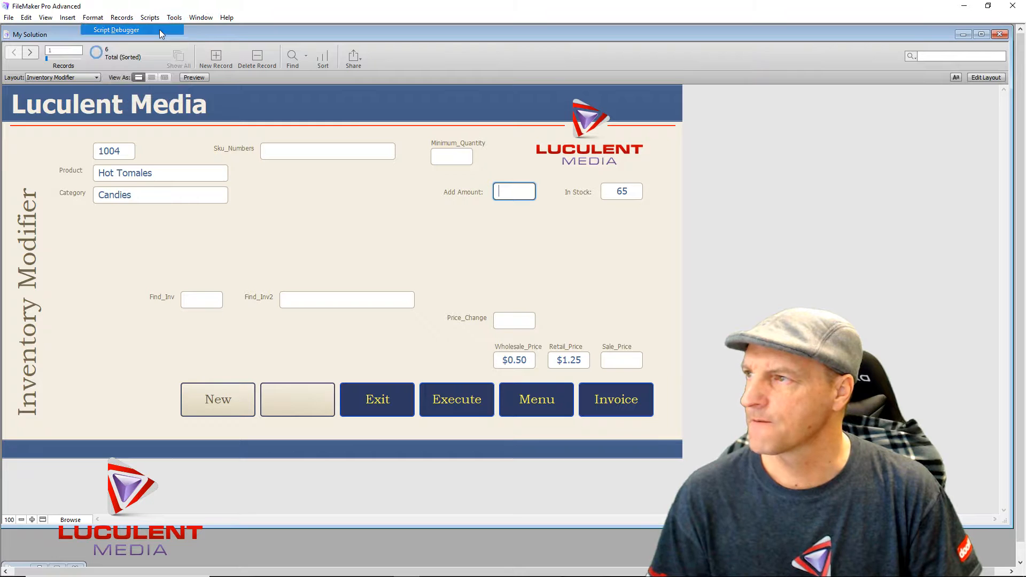
- Enter 5 in Add Amount and exit the field to trigger the Add Quantity INV script
{"action": "left_click", "coordinate": [519, 196]}
{"action": "type", "text": "5"}
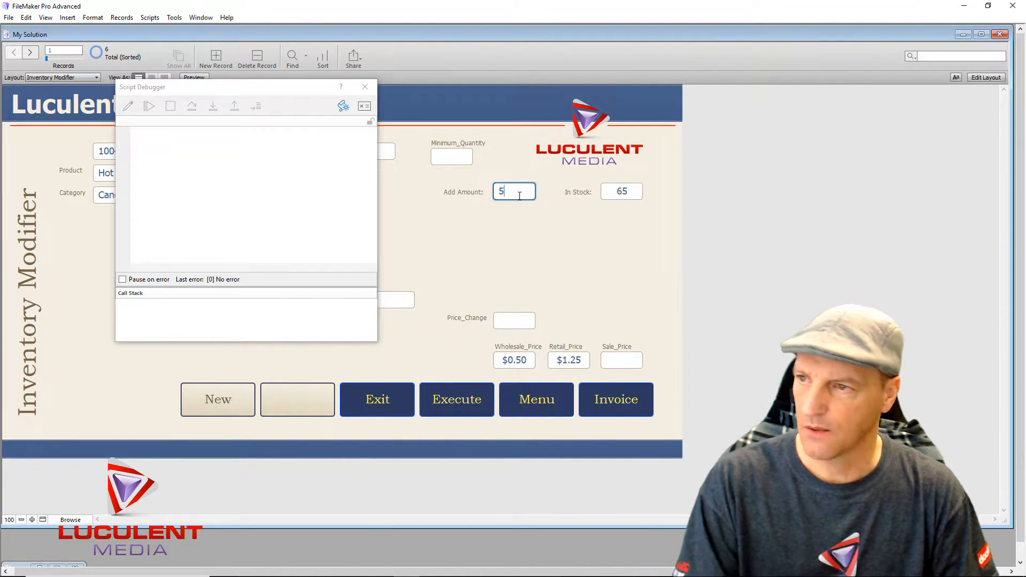
{"action": "left_click", "coordinate": [466, 226]}
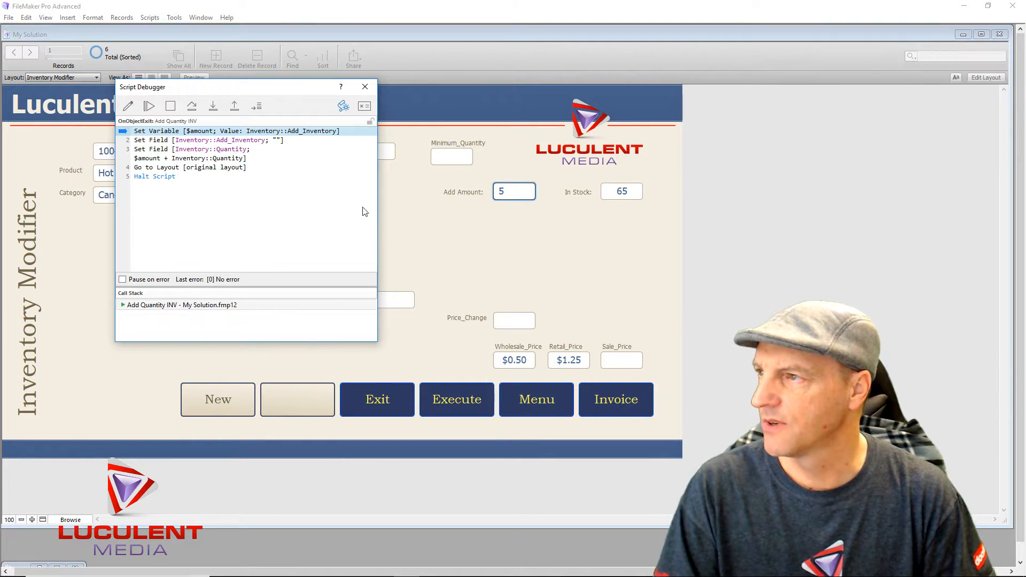
- Edit Add Quantity INV from the debugger, delete the Go to Layout step, and select line 3
{"action": "left_click", "coordinate": [128, 106]}
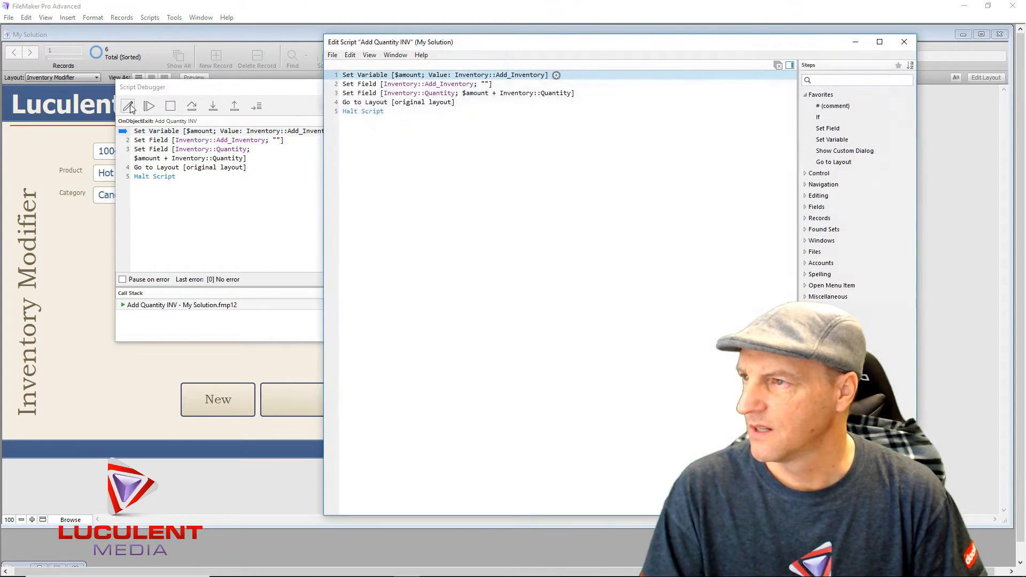
{"action": "left_click", "coordinate": [373, 103]}
{"action": "key", "text": "Delete"}
{"action": "left_click", "coordinate": [369, 94]}
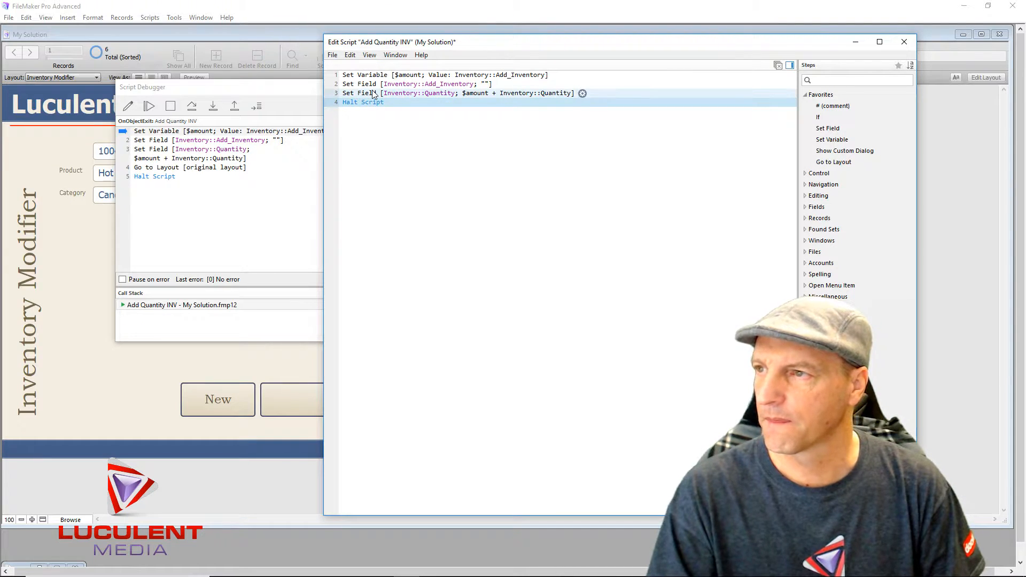
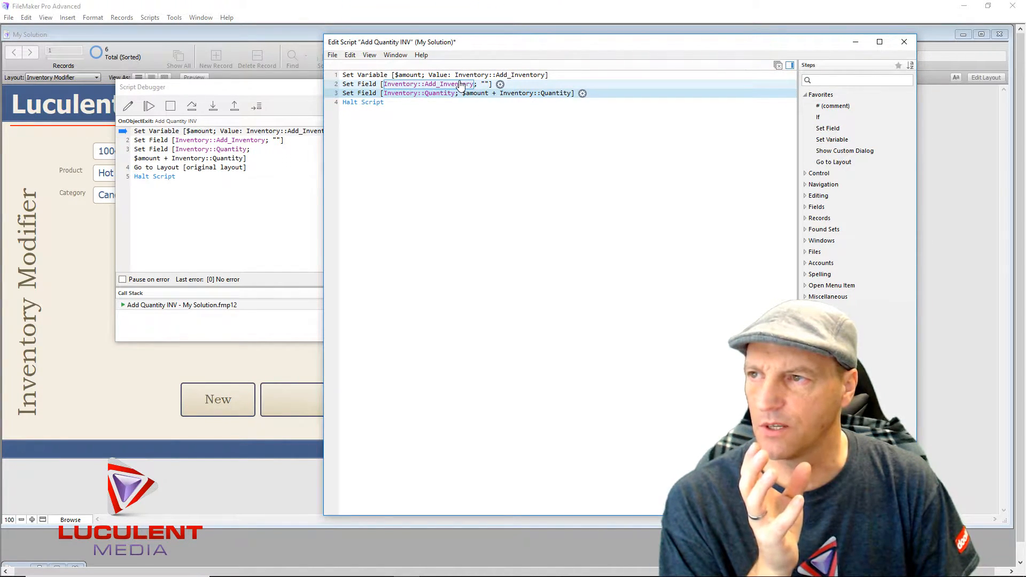
- Insert a Show Custom Dialog step after line 2 and open its options
{"action": "left_click", "coordinate": [365, 84]}
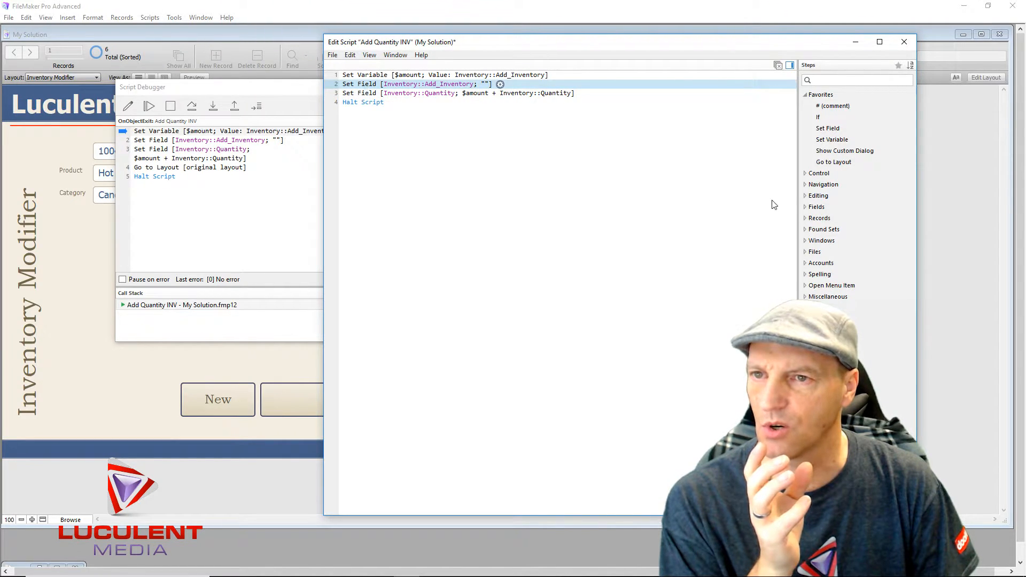
{"action": "double_click", "coordinate": [847, 152]}
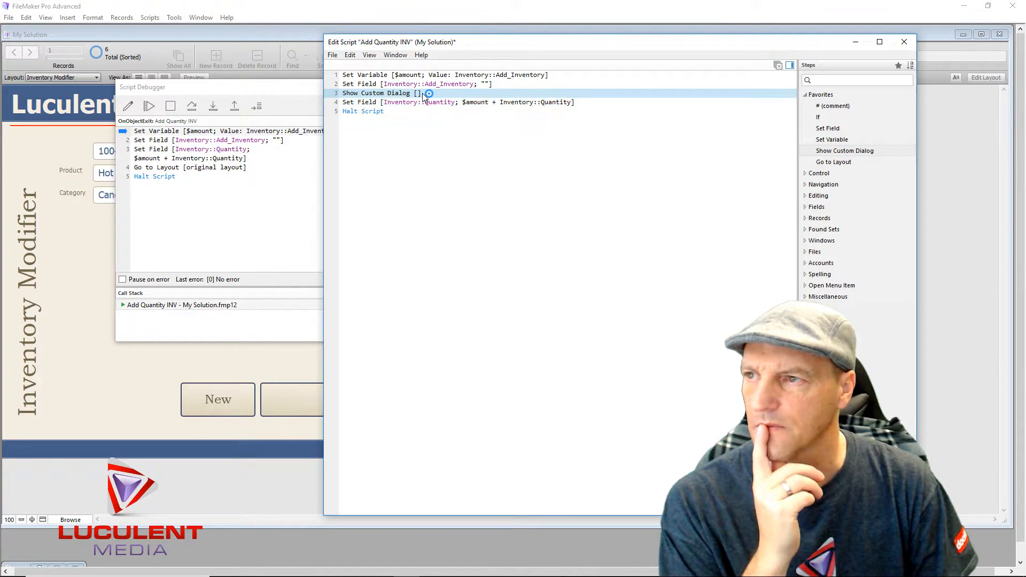
{"action": "left_click", "coordinate": [429, 94]}
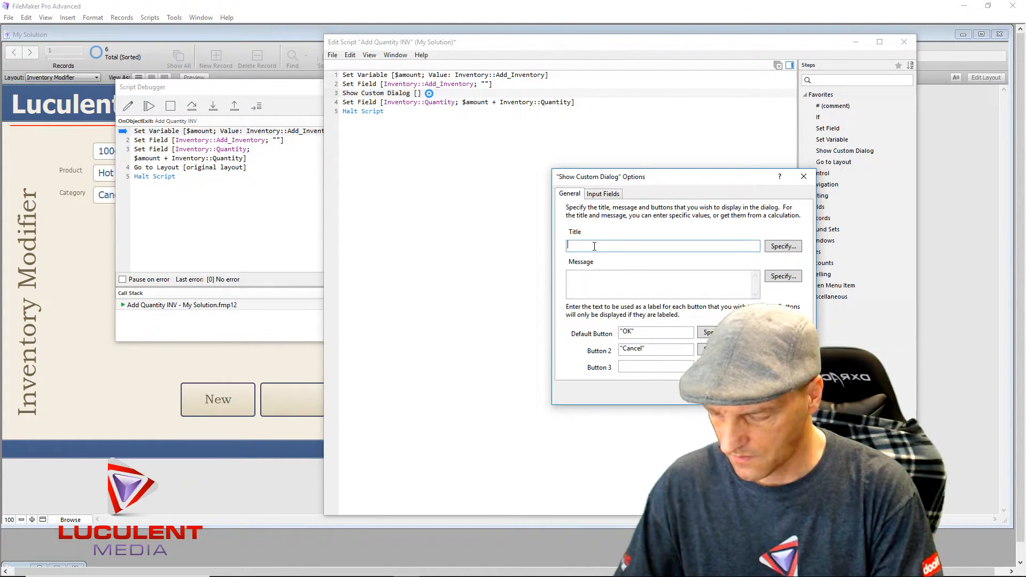
- Enter title 'Inventory Modification' and message 'Please verify counts are accurate before accepting'
{"action": "type", "text": "Inve"}
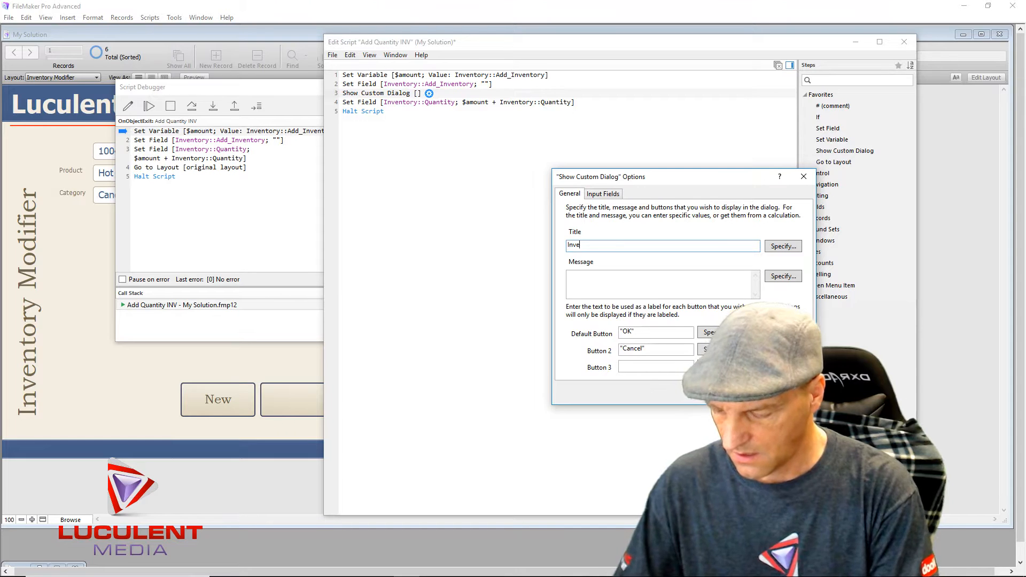
{"action": "type", "text": "ntory Modifi"}
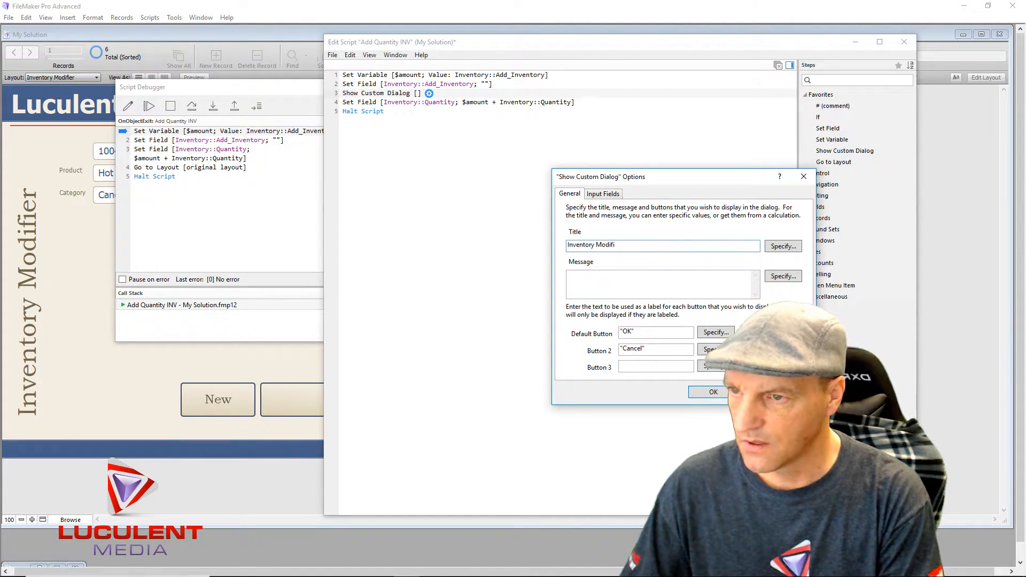
{"action": "type", "text": "cation"}
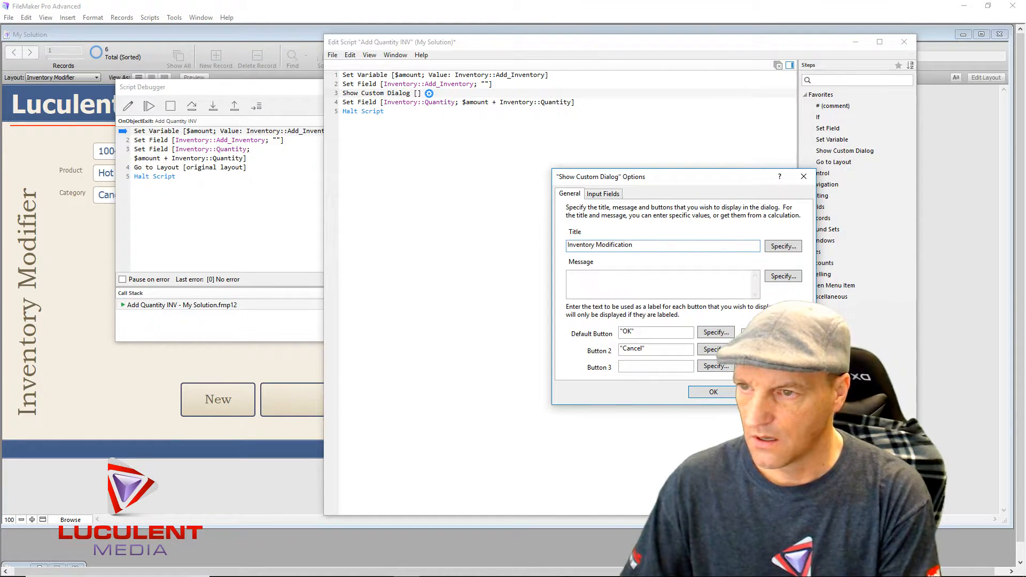
{"action": "left_click", "coordinate": [591, 278]}
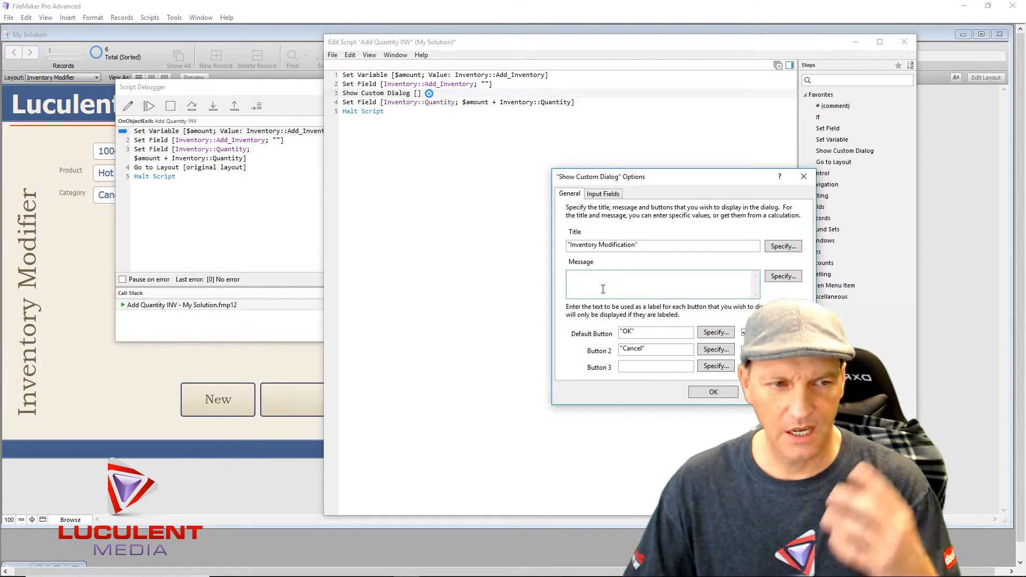
{"action": "type", "text": "Please"}
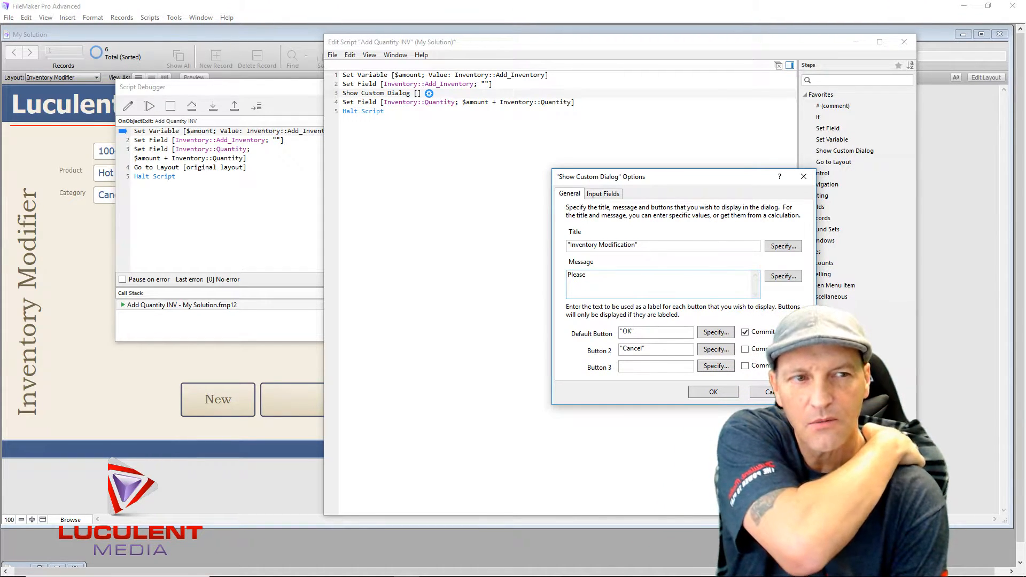
{"action": "type", "text": "verify c"}
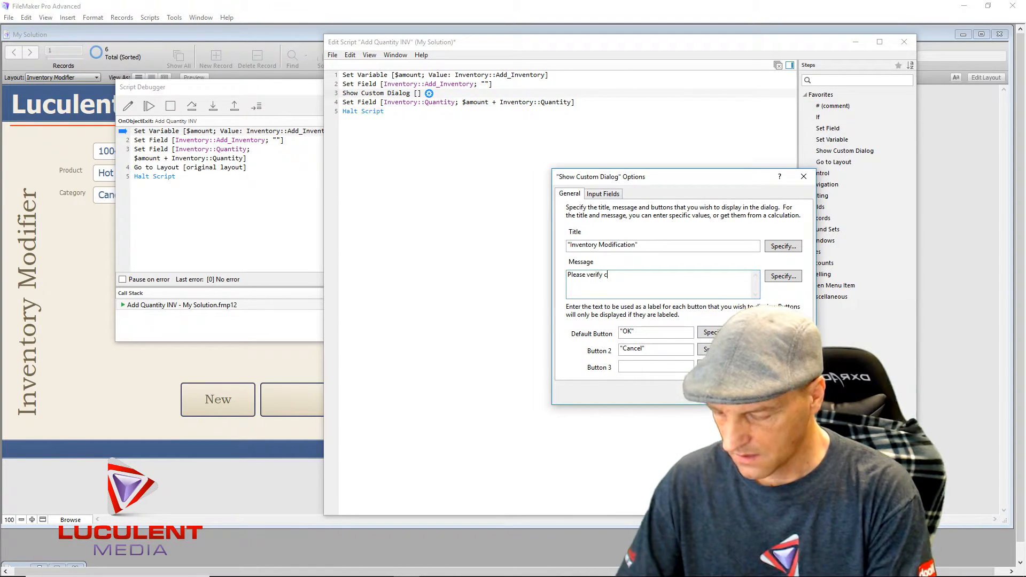
{"action": "type", "text": "ounts are ac"}
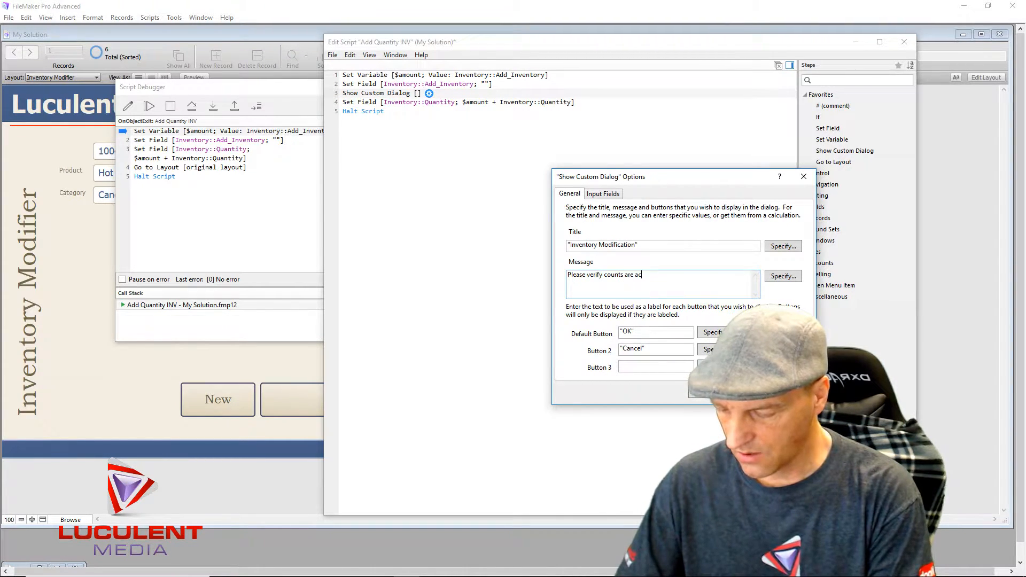
{"action": "type", "text": "curtate"}
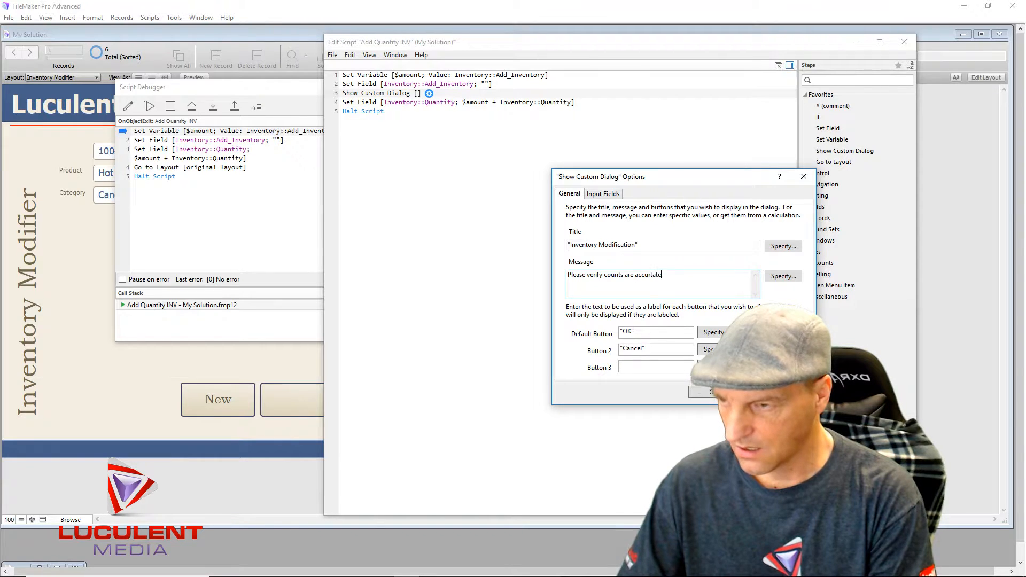
{"action": "key", "text": "BackSpace"}
{"action": "key", "text": "BackSpace"}
{"action": "key", "text": "BackSpace"}
{"action": "key", "text": "BackSpace"}
{"action": "type", "text": "ate"}
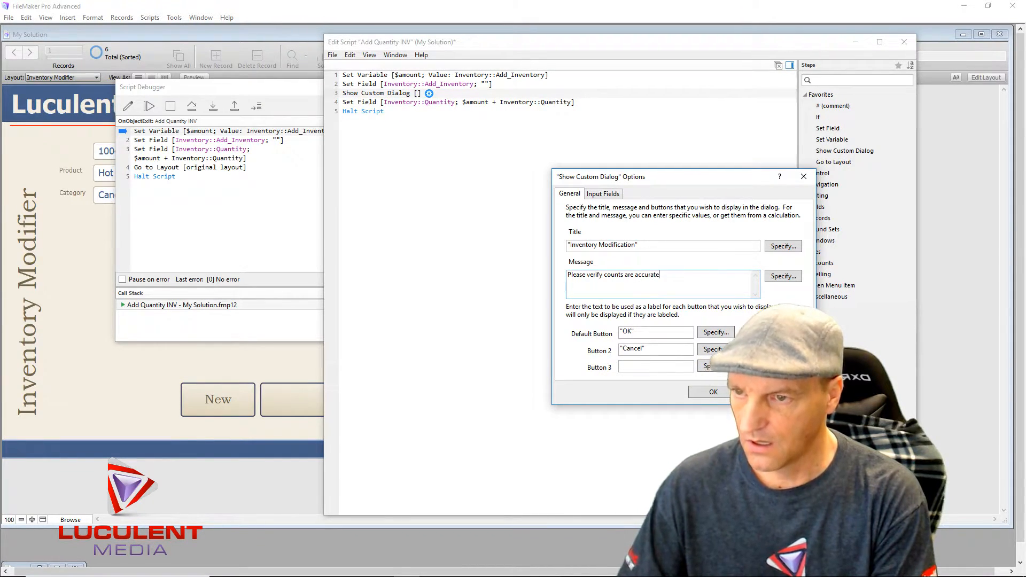
{"action": "type", "text": " befor"}
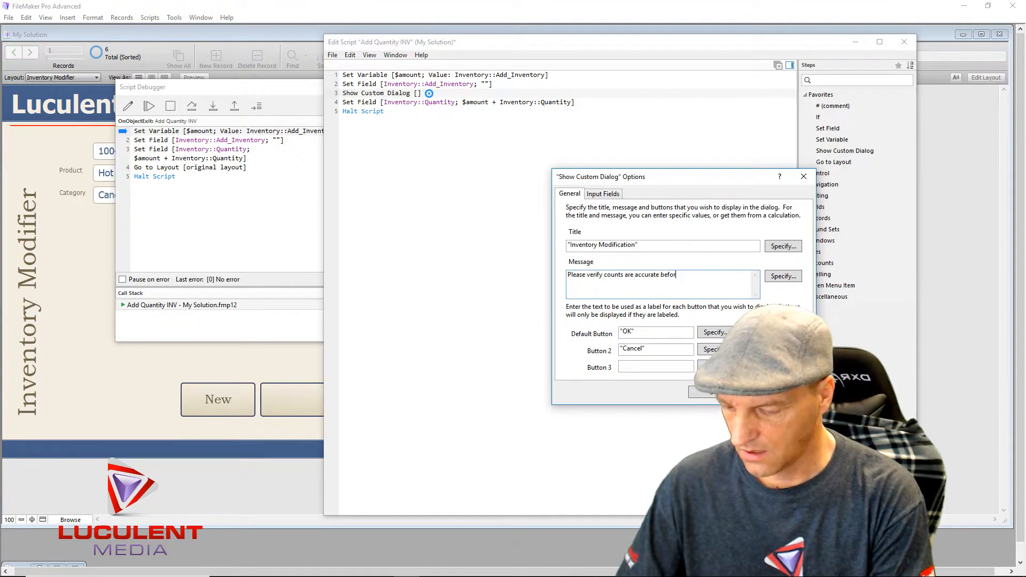
{"action": "type", "text": "e accepting"}
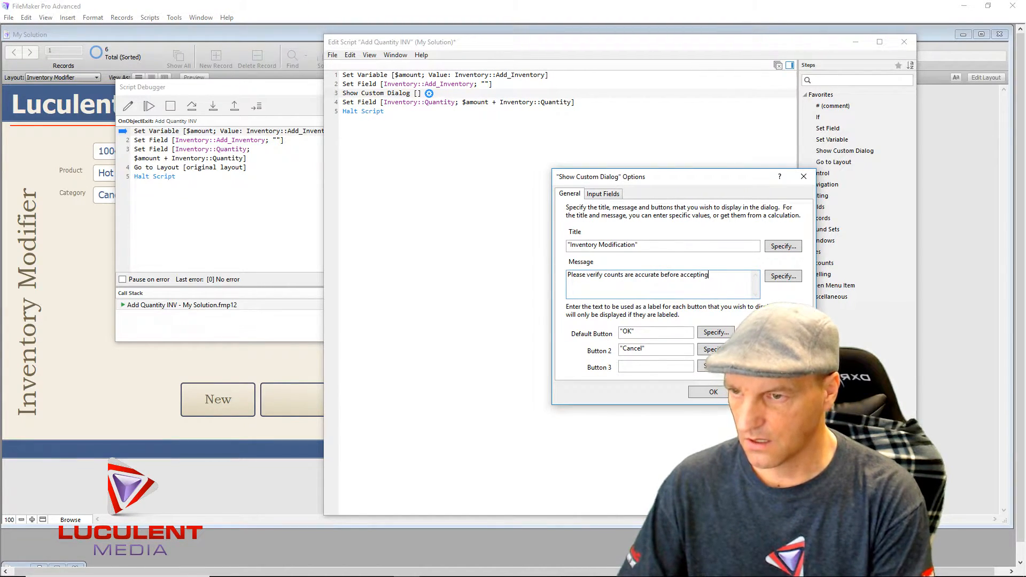
- Open the label calculation for the dialog's second button
{"action": "left_click", "coordinate": [651, 332]}
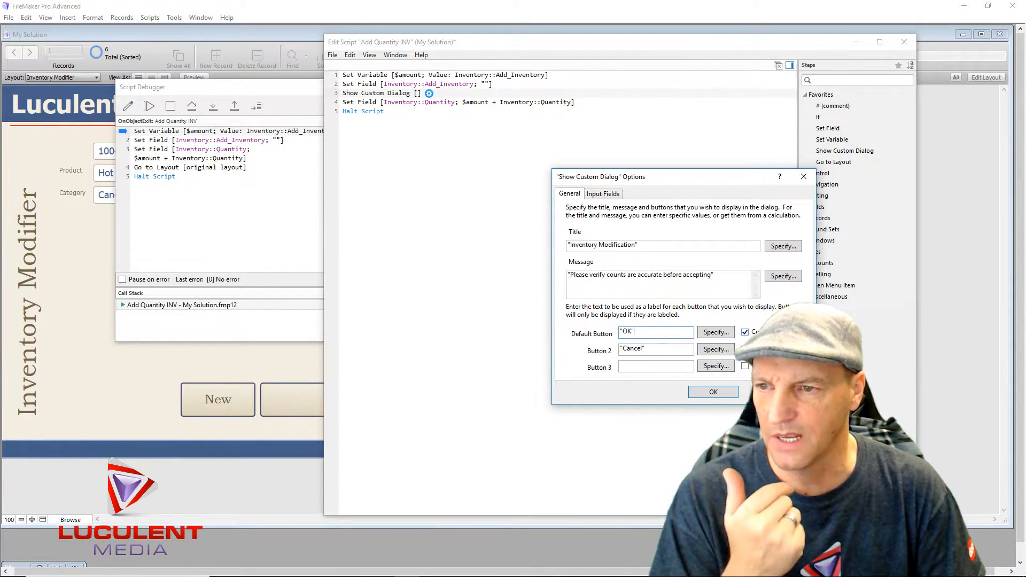
{"action": "left_click", "coordinate": [650, 351]}
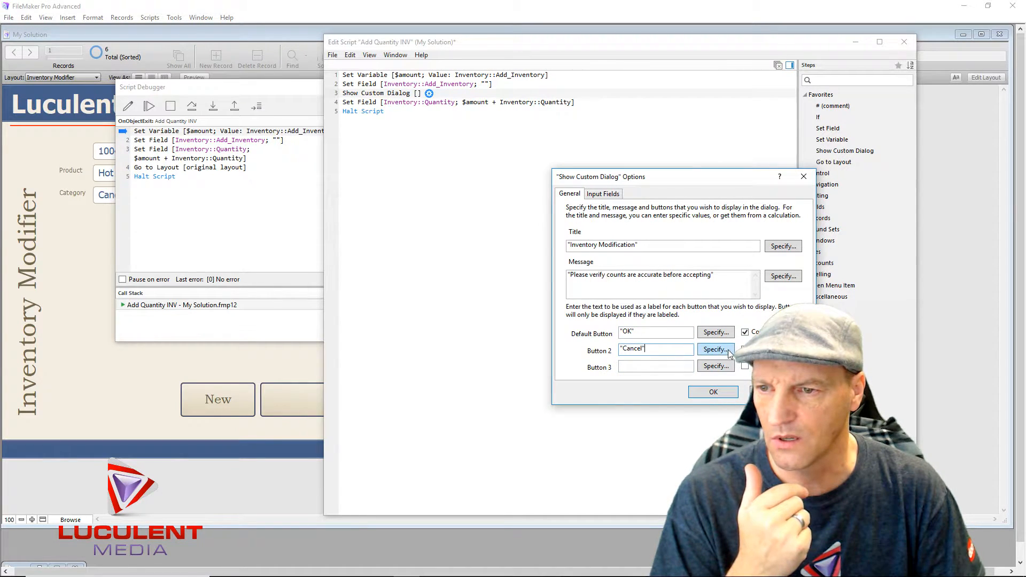
{"action": "left_click", "coordinate": [728, 350]}
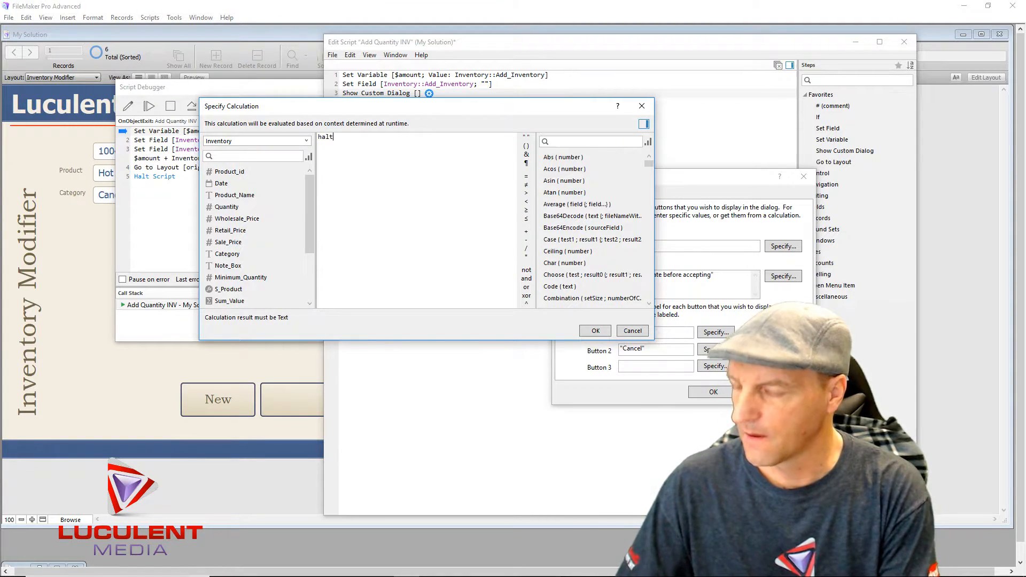
- Try a 'Halt Scr' label in Button 2's calculation, then back it out
{"action": "type", "text": "Ha"}
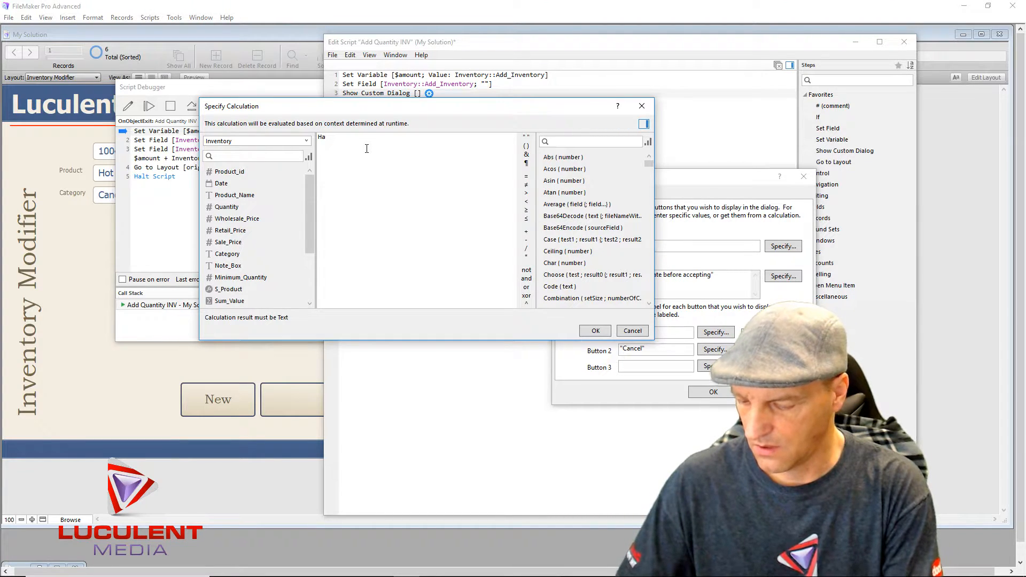
{"action": "type", "text": "lt Scri"}
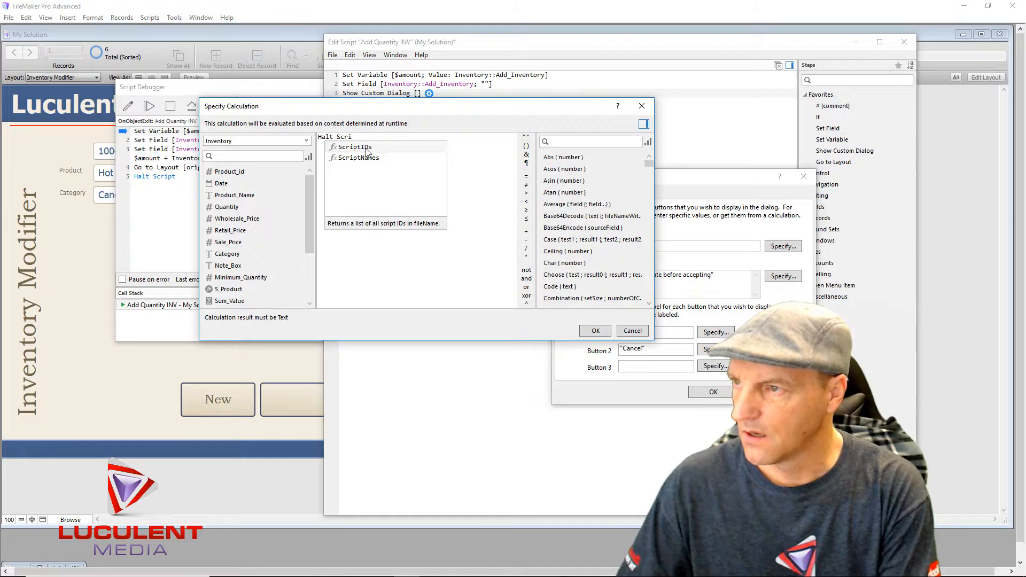
{"action": "key", "text": "BackSpace"}
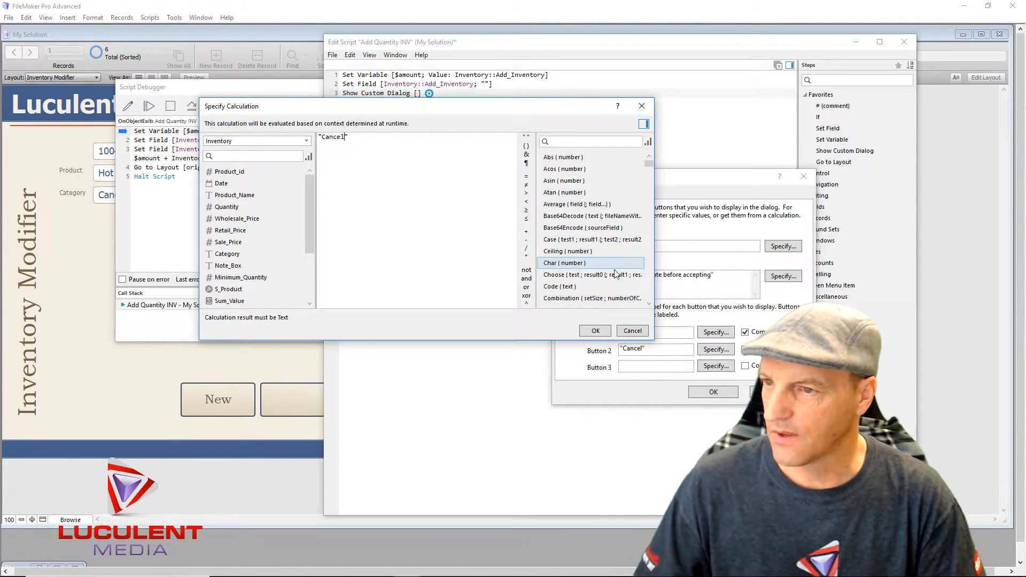
- Keep 'Cancel' as Button 2's label and make it commit data
{"action": "left_click", "coordinate": [593, 331]}
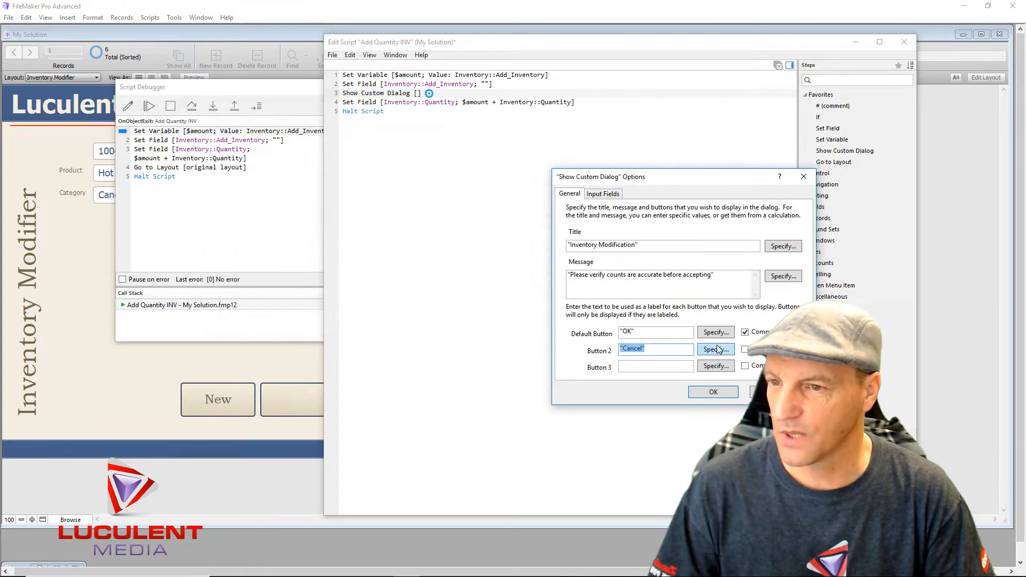
{"action": "left_click", "coordinate": [747, 350]}
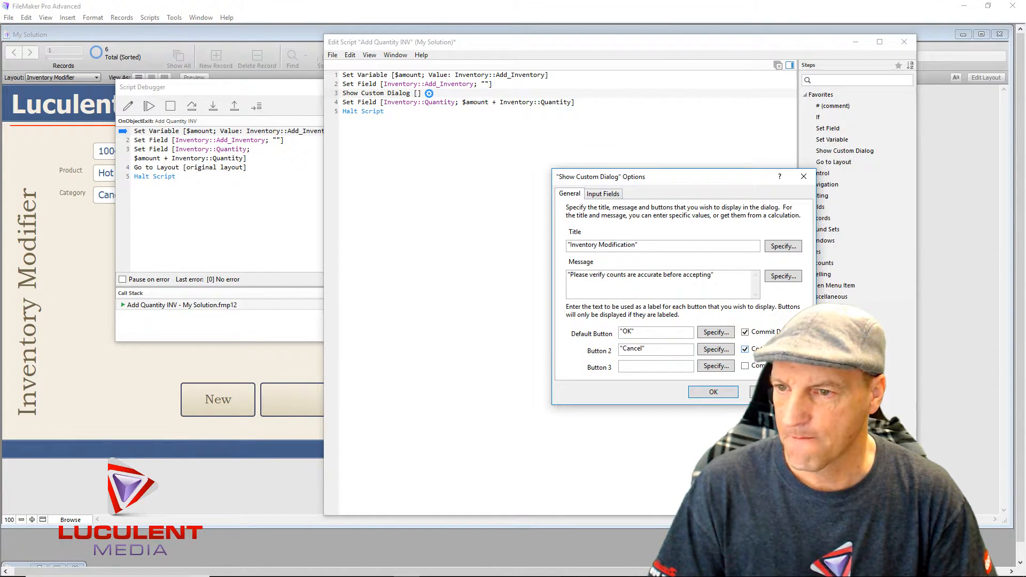
{"action": "left_click", "coordinate": [745, 349]}
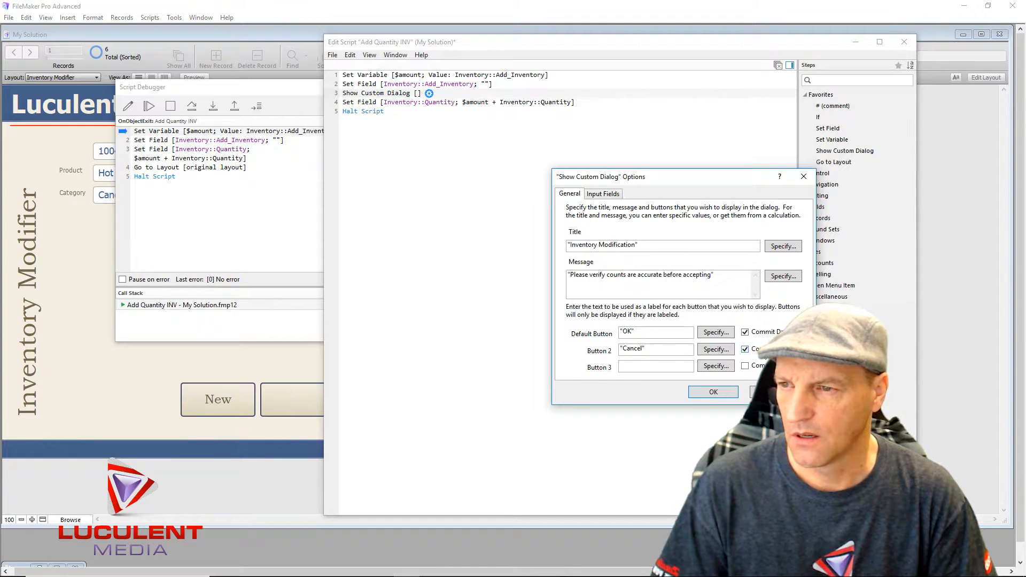
- Review the Input Fields options without choosing a field, then confirm the dialog step
{"action": "left_click", "coordinate": [607, 194]}
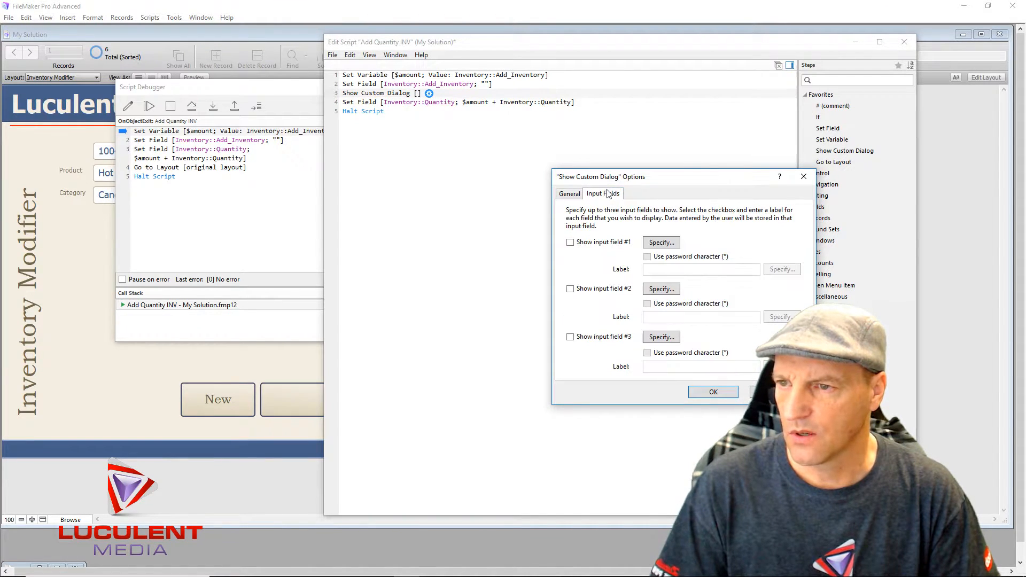
{"action": "left_click", "coordinate": [668, 242]}
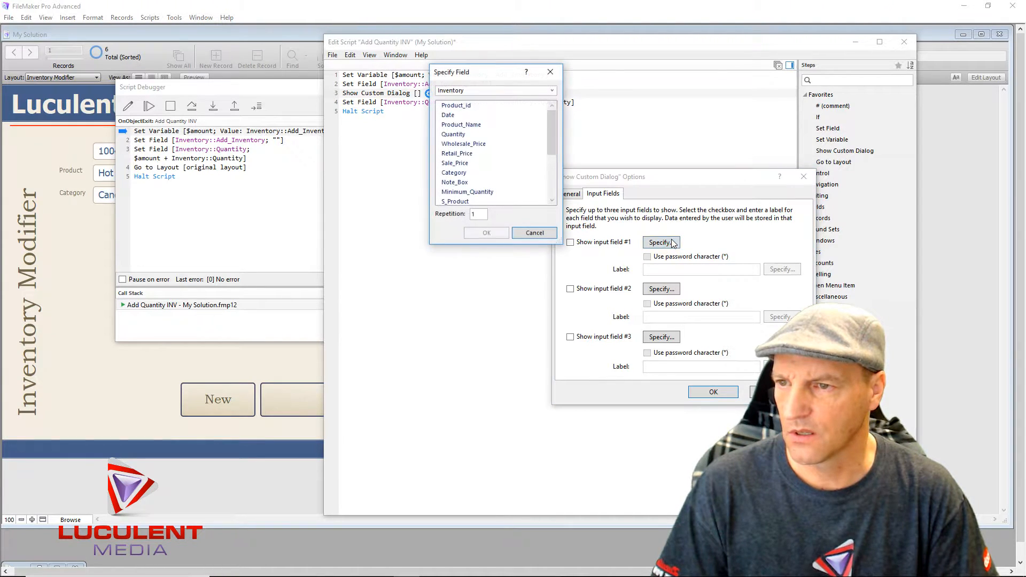
{"action": "left_click", "coordinate": [534, 233]}
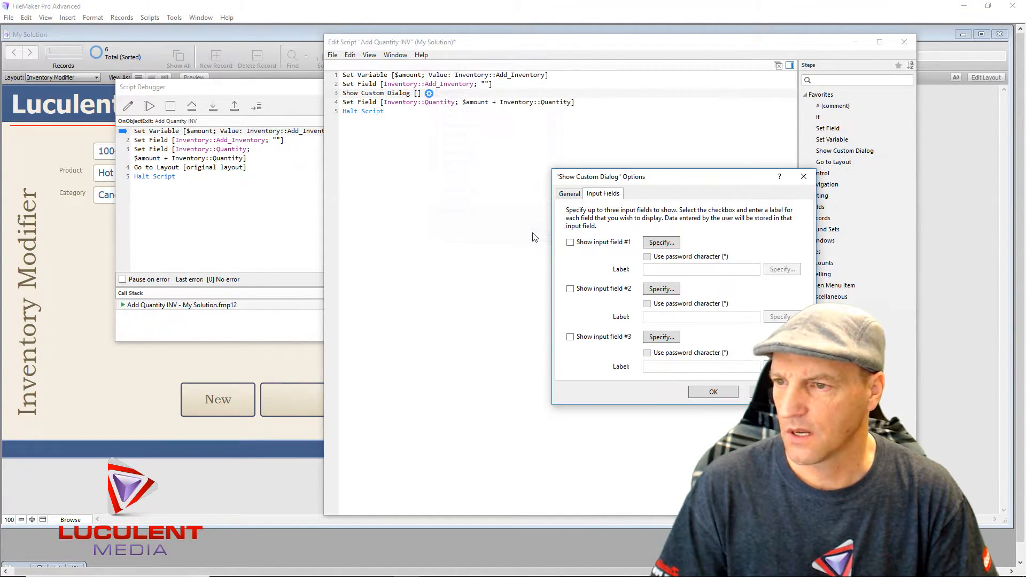
{"action": "left_click", "coordinate": [718, 393]}
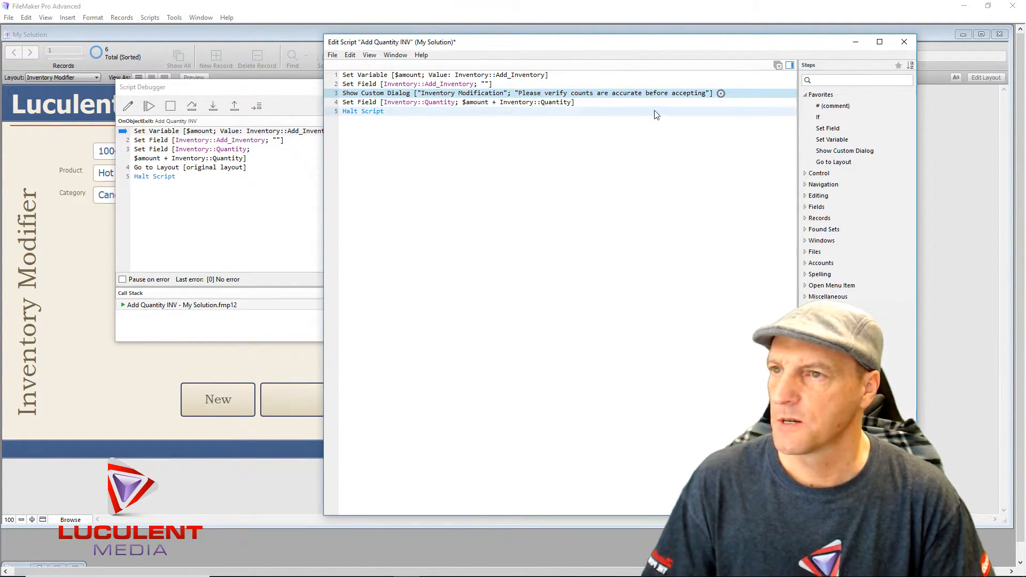
{"action": "left_click", "coordinate": [721, 93]}
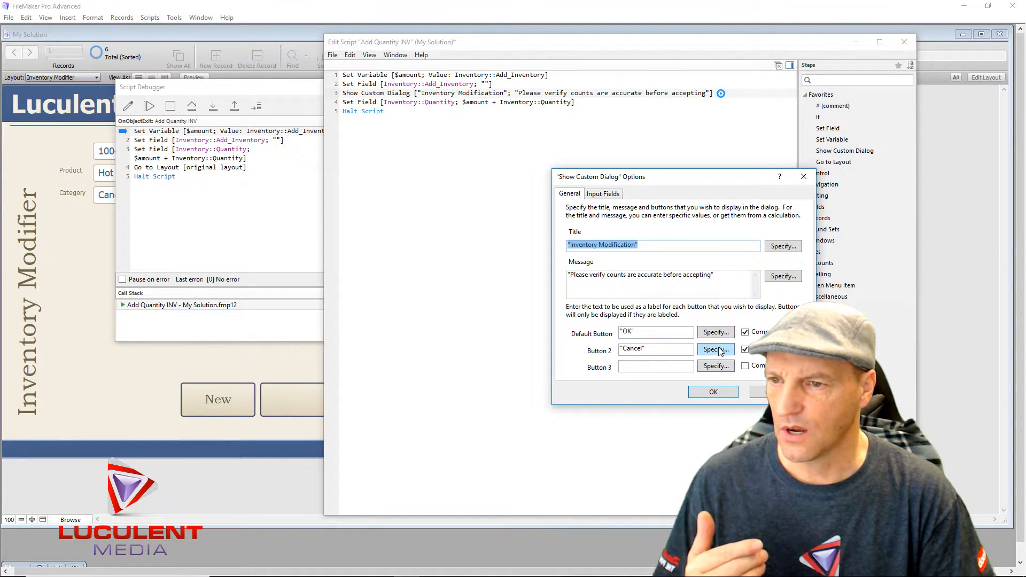
{"action": "left_click", "coordinate": [733, 394]}
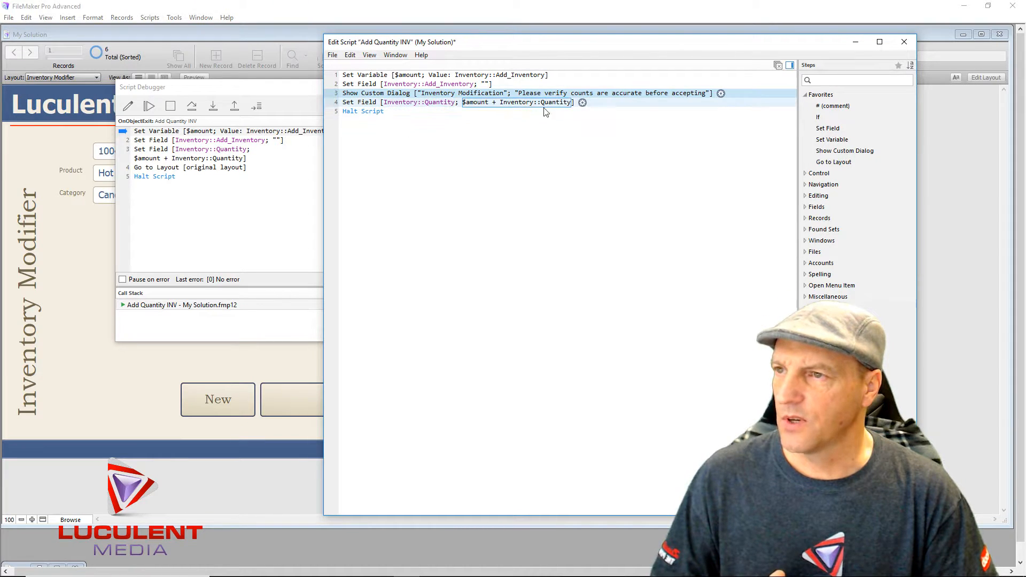
{"action": "left_click", "coordinate": [351, 113]}
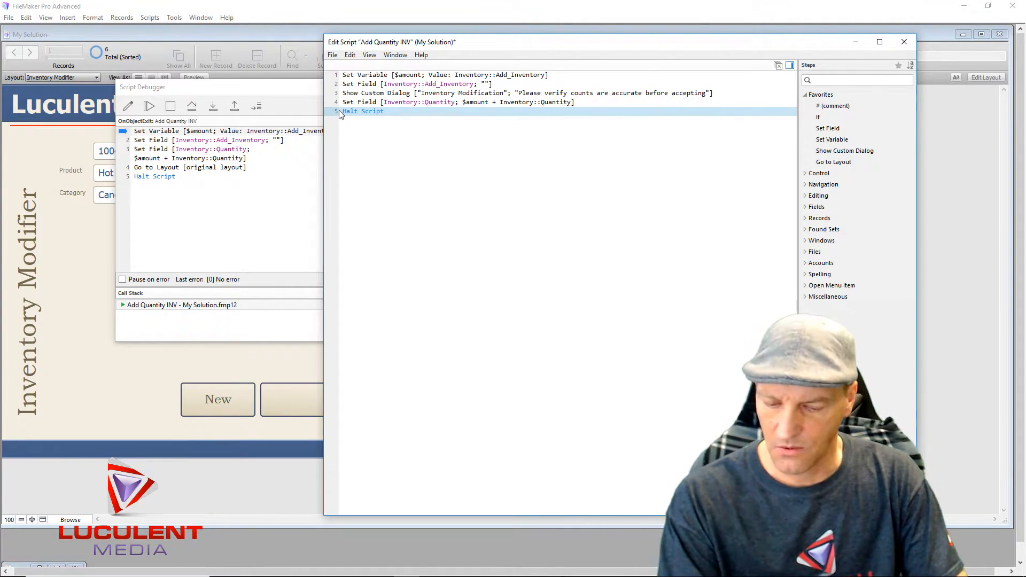
- Delete the Halt Script step from the end of the script
{"action": "key", "text": "Delete"}
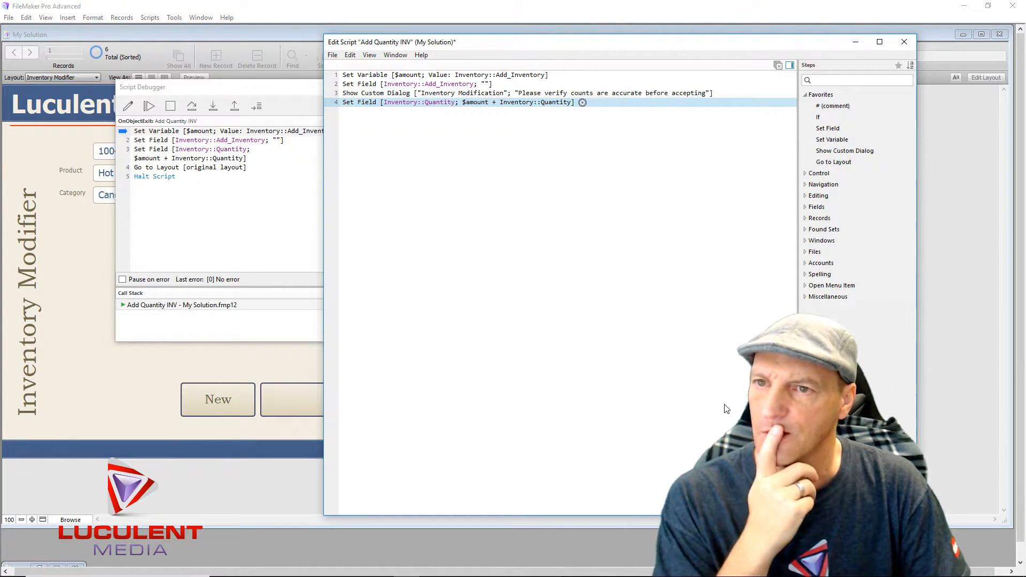
{"action": "left_click", "coordinate": [823, 187]}
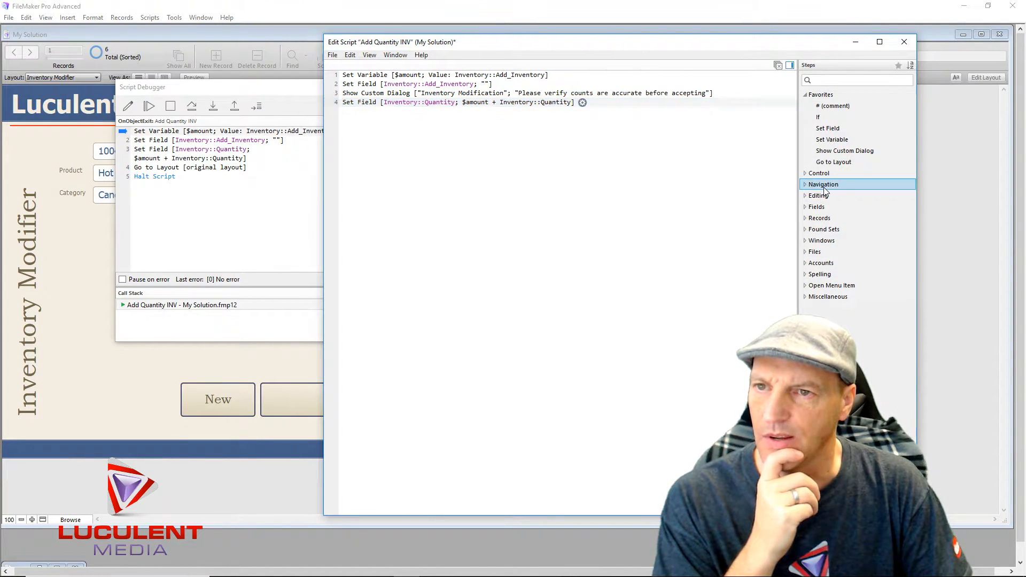
{"action": "left_click", "coordinate": [556, 145]}
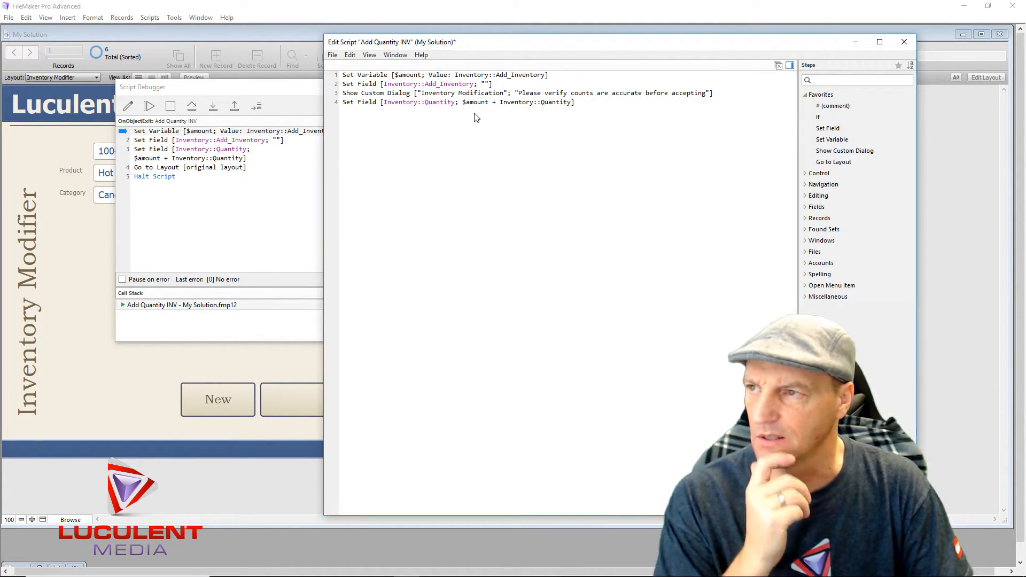
- Add a Go to Field step after line 4 targeting Inventory::Find_Inv
{"action": "left_click", "coordinate": [460, 123]}
{"action": "type", "text": "Go"}
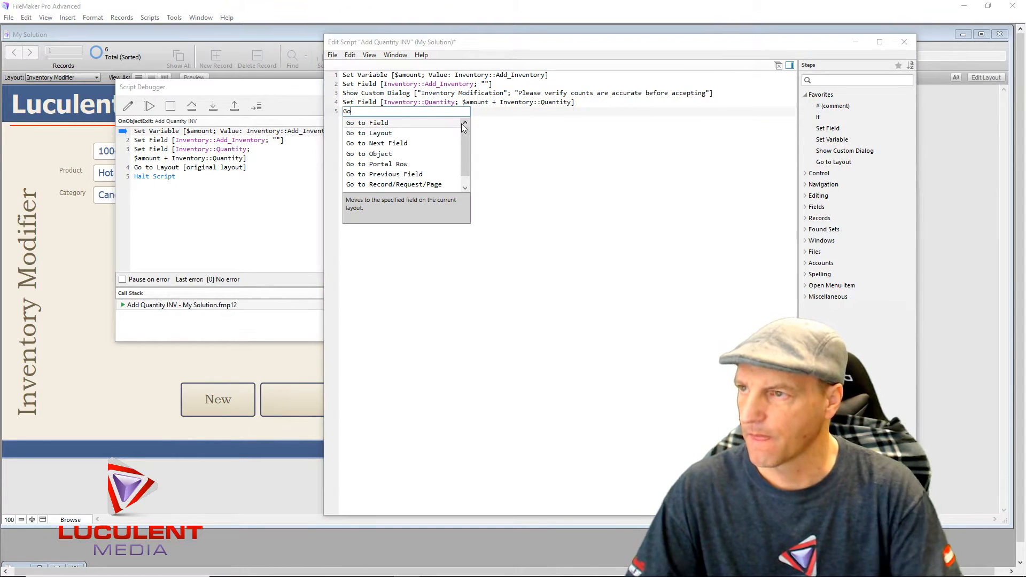
{"action": "left_click", "coordinate": [384, 123]}
{"action": "left_click", "coordinate": [403, 112]}
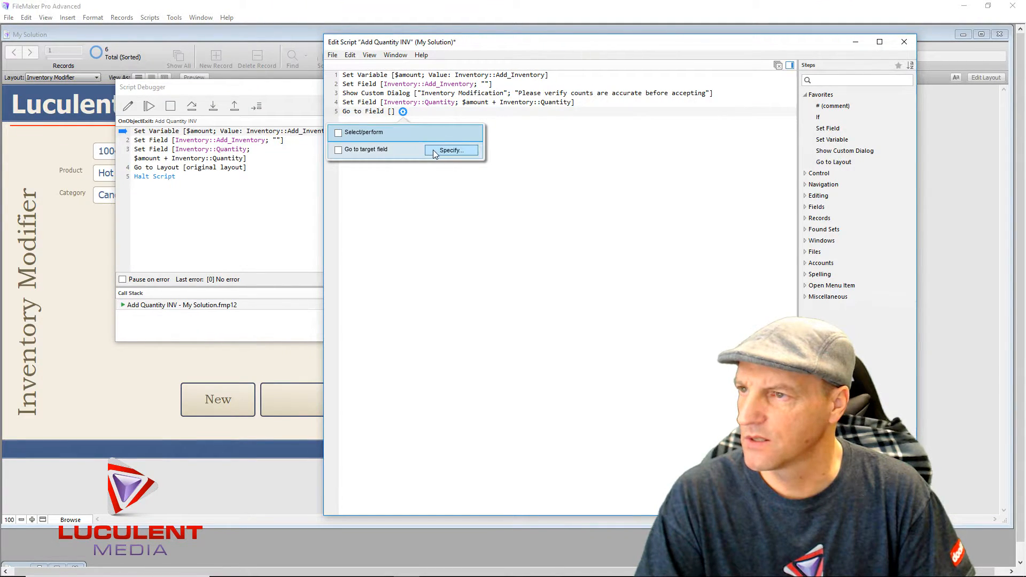
{"action": "left_click", "coordinate": [451, 150]}
{"action": "scroll", "coordinate": [801, 255], "scroll_direction": "down", "scroll_amount": 1}
{"action": "scroll", "coordinate": [802, 256], "scroll_direction": "down", "scroll_amount": 2}
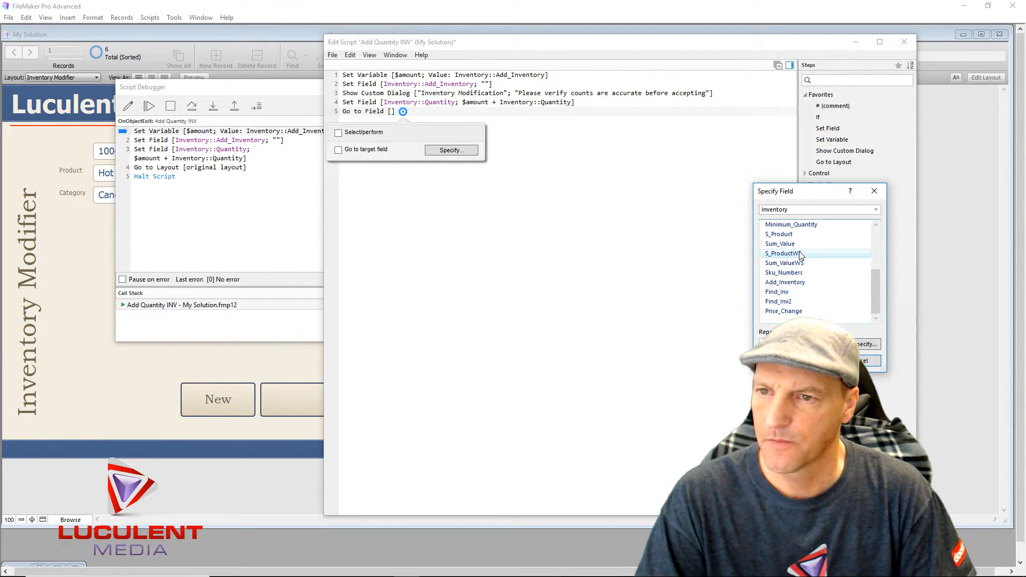
{"action": "left_click", "coordinate": [780, 293]}
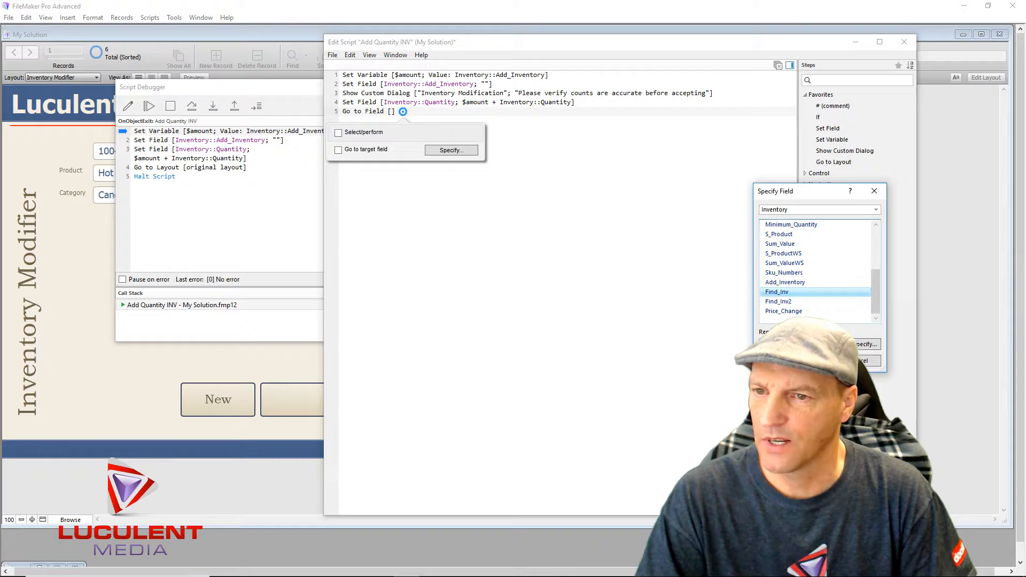
{"action": "left_click", "coordinate": [813, 361]}
{"action": "left_click", "coordinate": [501, 240]}
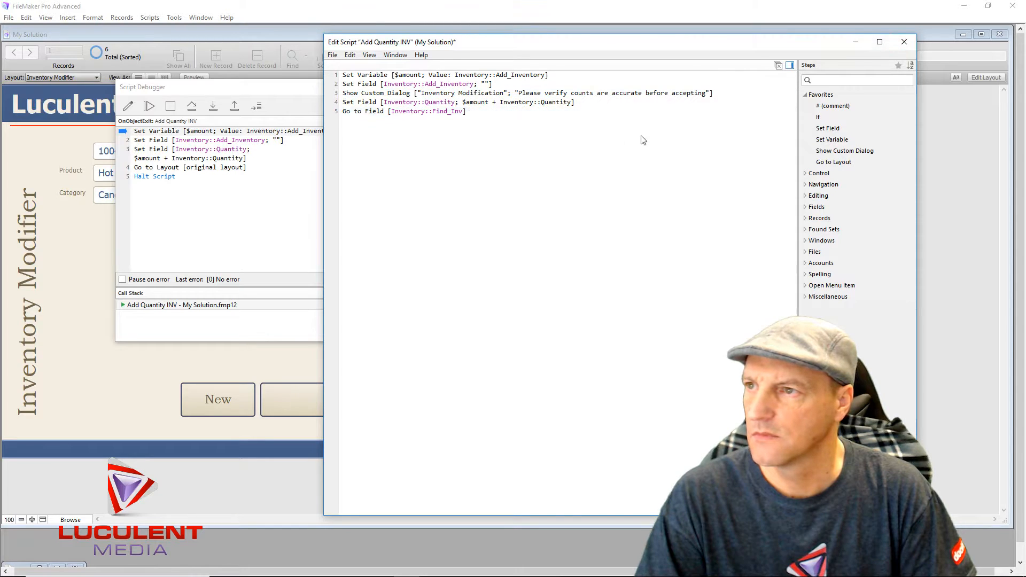
- Add an Exit Script step on line 6 with an empty result calculation
{"action": "left_click", "coordinate": [414, 131]}
{"action": "type", "text": "E"}
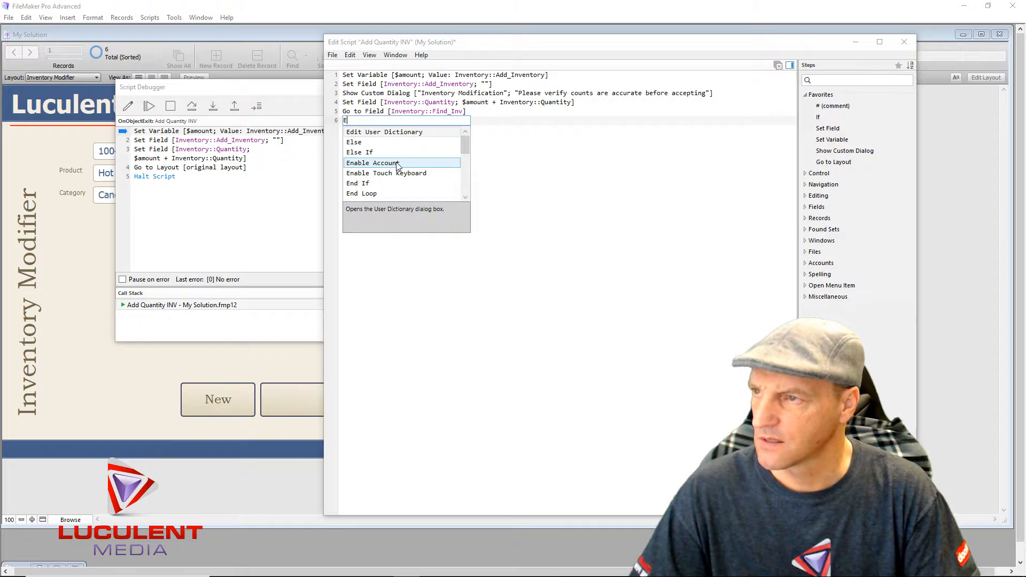
{"action": "type", "text": "x"}
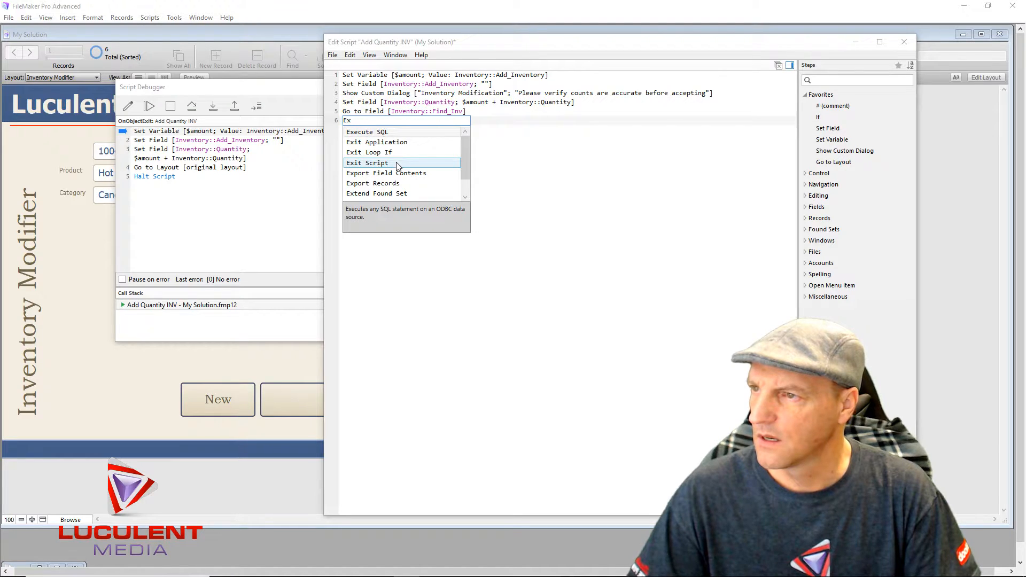
{"action": "left_click", "coordinate": [398, 163]}
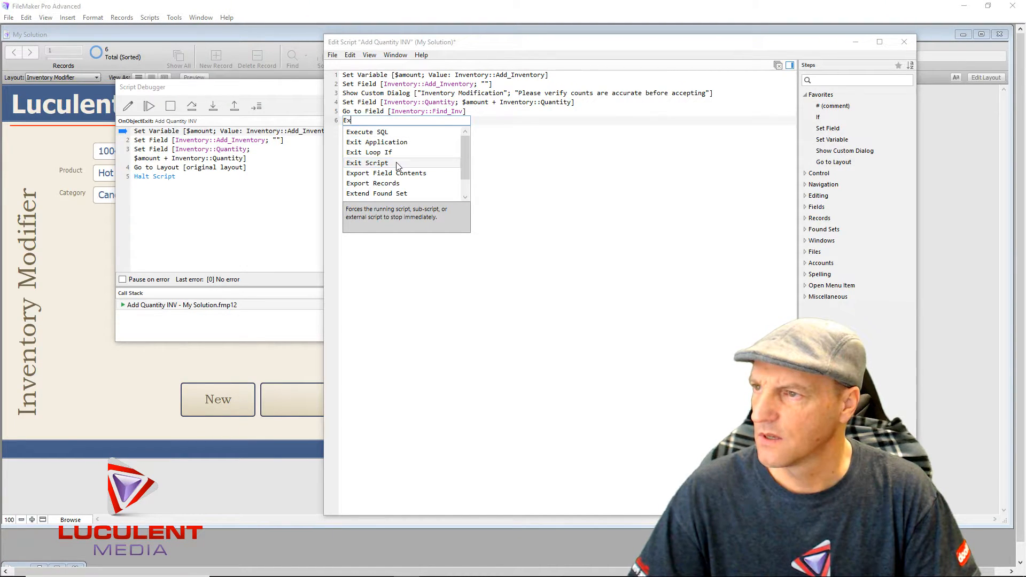
{"action": "key", "text": "Return"}
{"action": "left_click", "coordinate": [403, 121]}
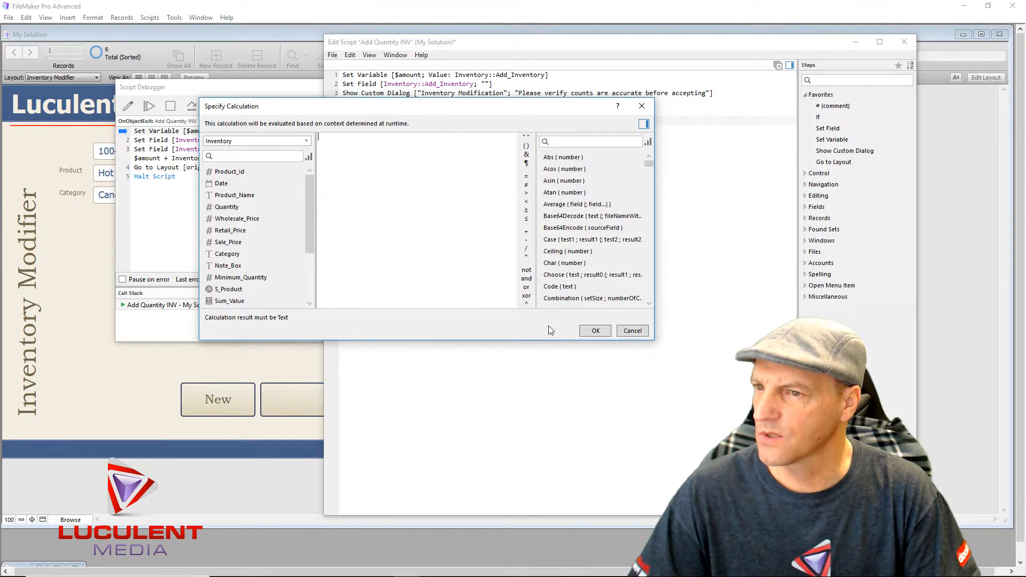
{"action": "left_click", "coordinate": [595, 331]}
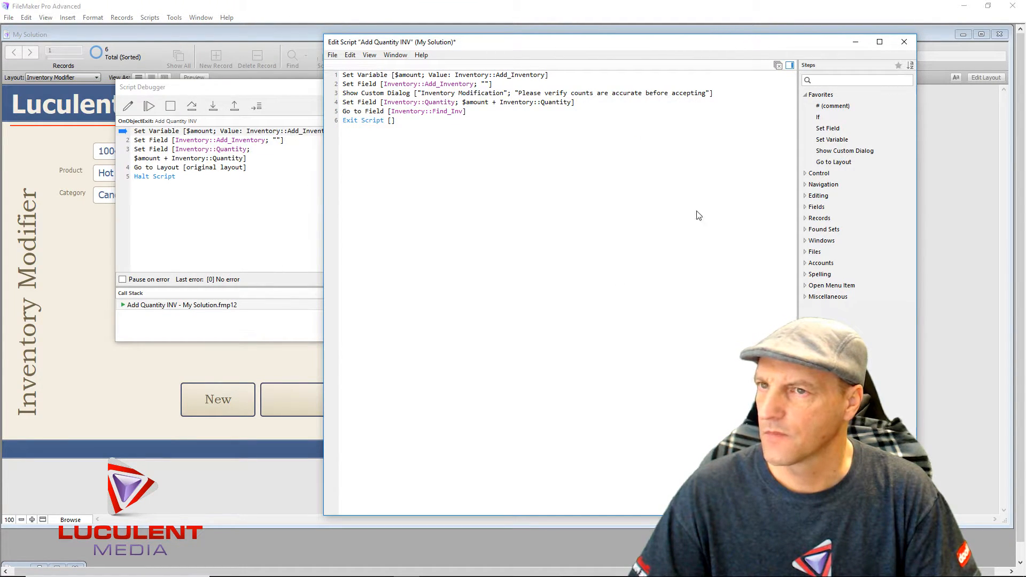
- Close the script editor, halting the running script and saving changes
{"action": "left_click", "coordinate": [906, 43]}
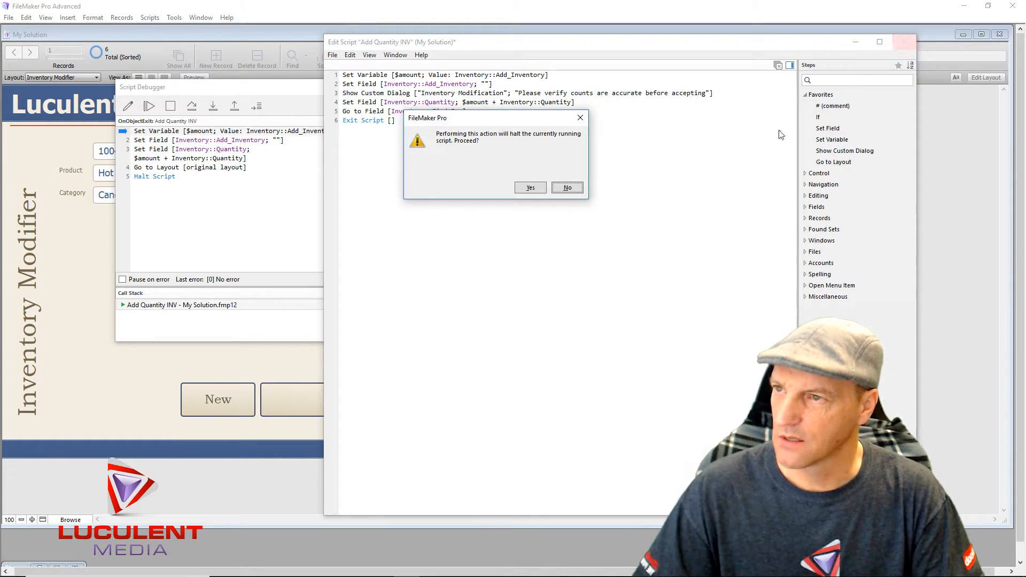
{"action": "left_click", "coordinate": [529, 188]}
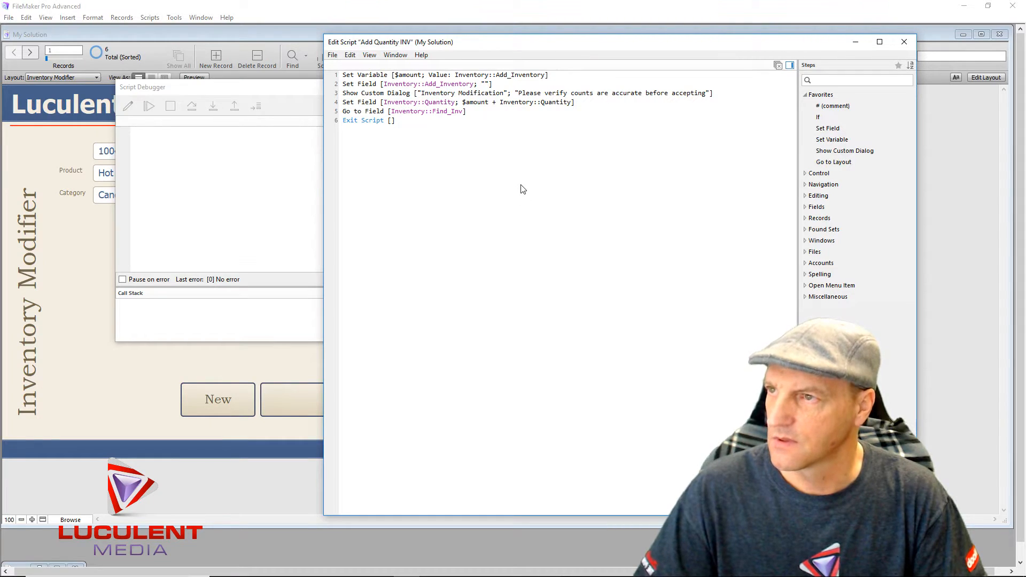
{"action": "left_click", "coordinate": [902, 43]}
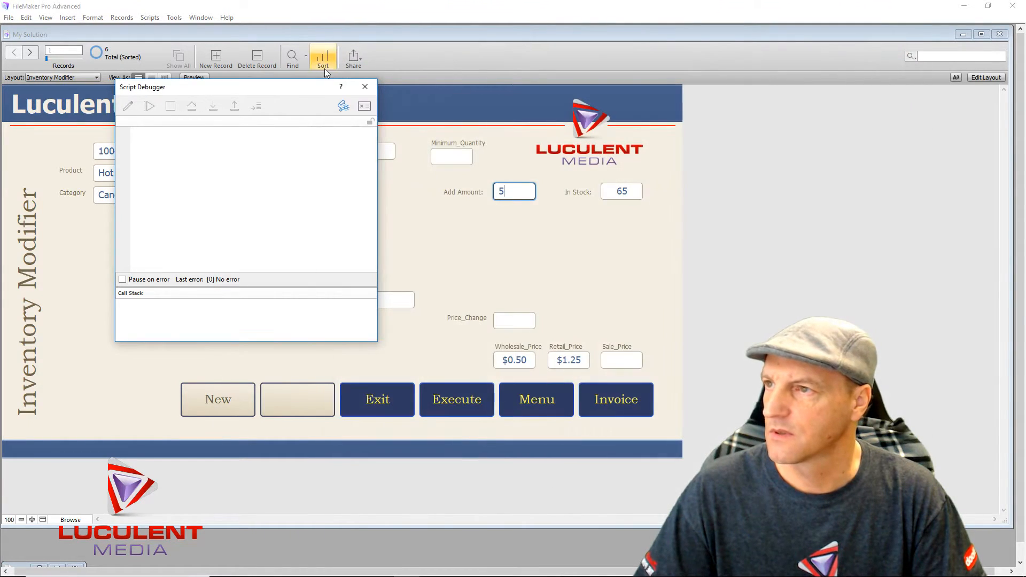
- Close the debugger and run the 5-unit addition twice, accepting the verification dialog
{"action": "left_click", "coordinate": [363, 87]}
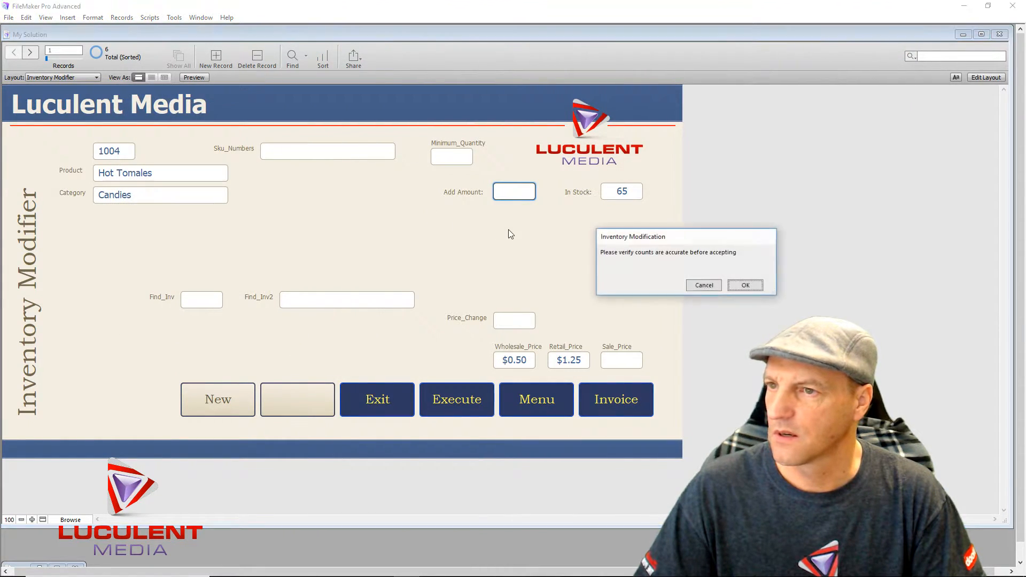
{"action": "left_click", "coordinate": [705, 284]}
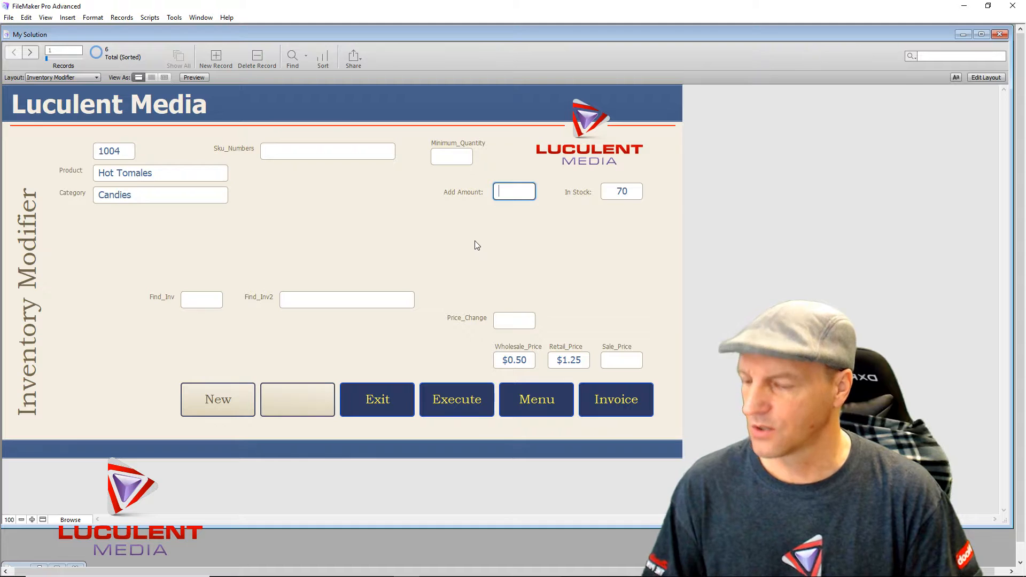
{"action": "left_click", "coordinate": [421, 230]}
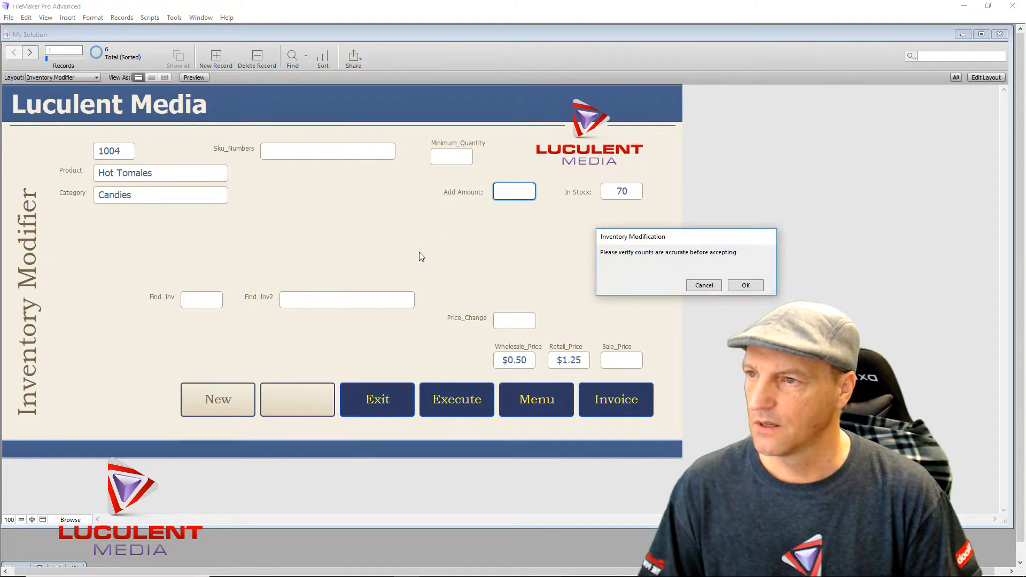
{"action": "left_click", "coordinate": [716, 285]}
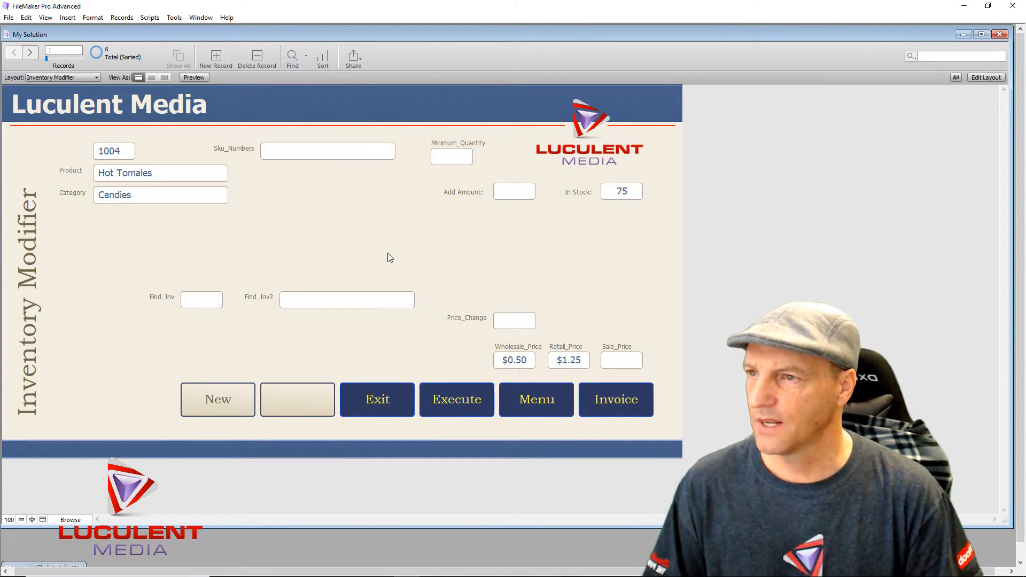
- Click into Sku_Numbers, Find_Inv2, Minimum_Quantity, Price_Change and Find_Inv fields in turn
{"action": "left_click", "coordinate": [316, 154]}
{"action": "left_click", "coordinate": [360, 300]}
{"action": "left_click", "coordinate": [459, 159]}
{"action": "left_click", "coordinate": [516, 320]}
{"action": "left_click", "coordinate": [198, 304]}
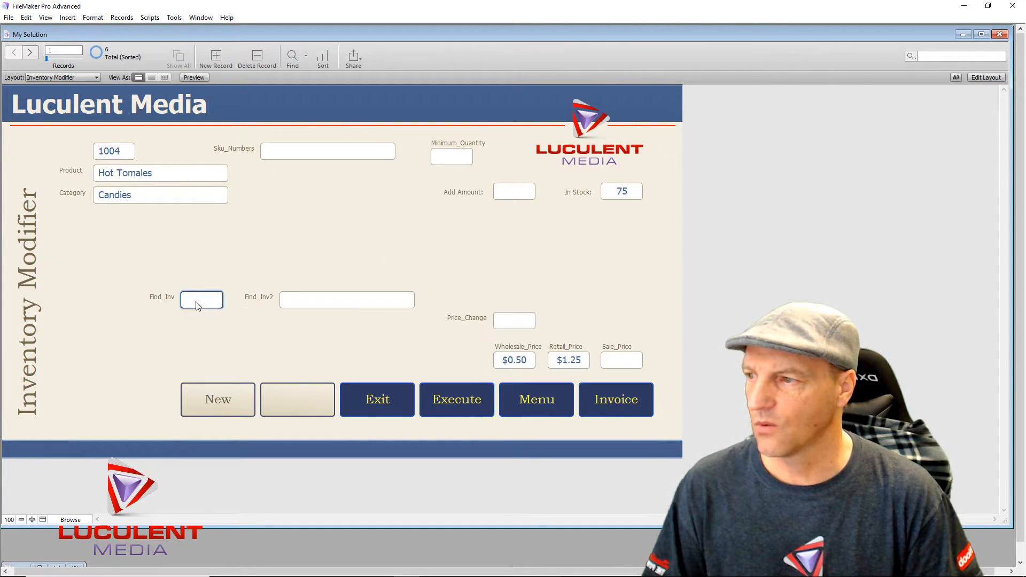
{"action": "left_click", "coordinate": [284, 240]}
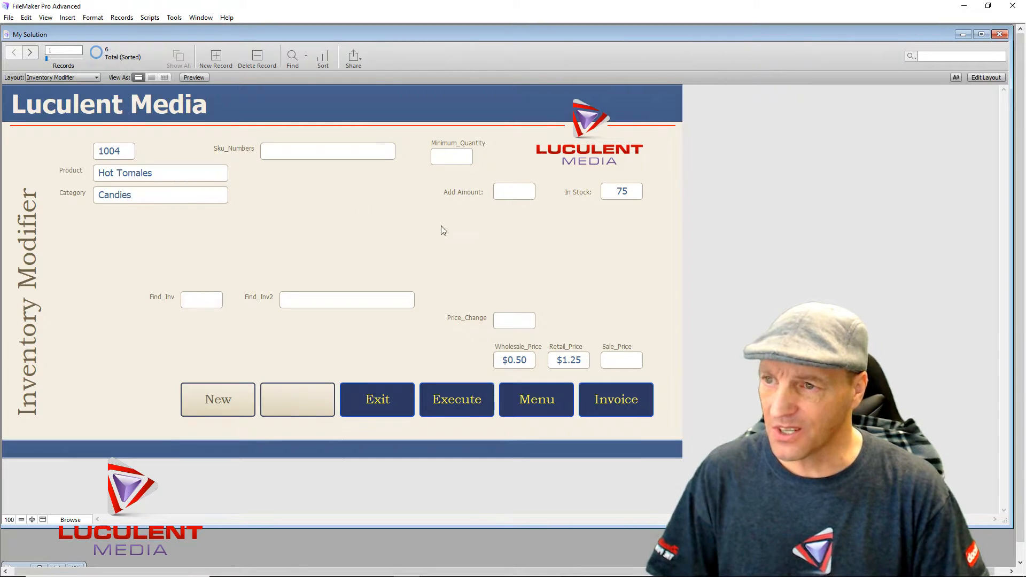
{"action": "left_click", "coordinate": [446, 161]}
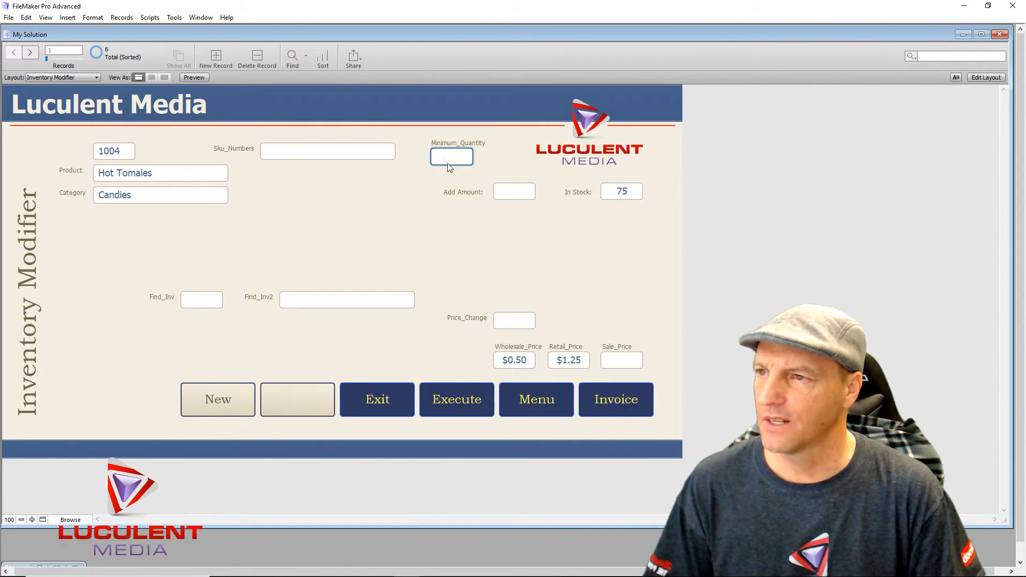
{"action": "left_click", "coordinate": [402, 179]}
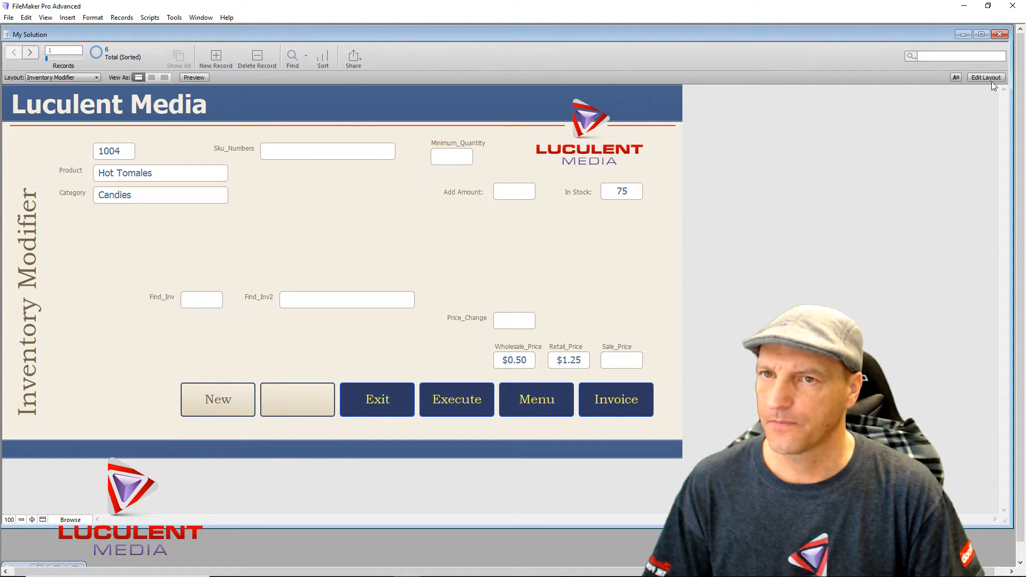
- In Layout mode, move the Minimum_Quantity field and its label below In Stock
{"action": "left_click", "coordinate": [986, 78]}
{"action": "left_click_drag", "start_coordinate": [461, 173], "coordinate": [632, 233]}
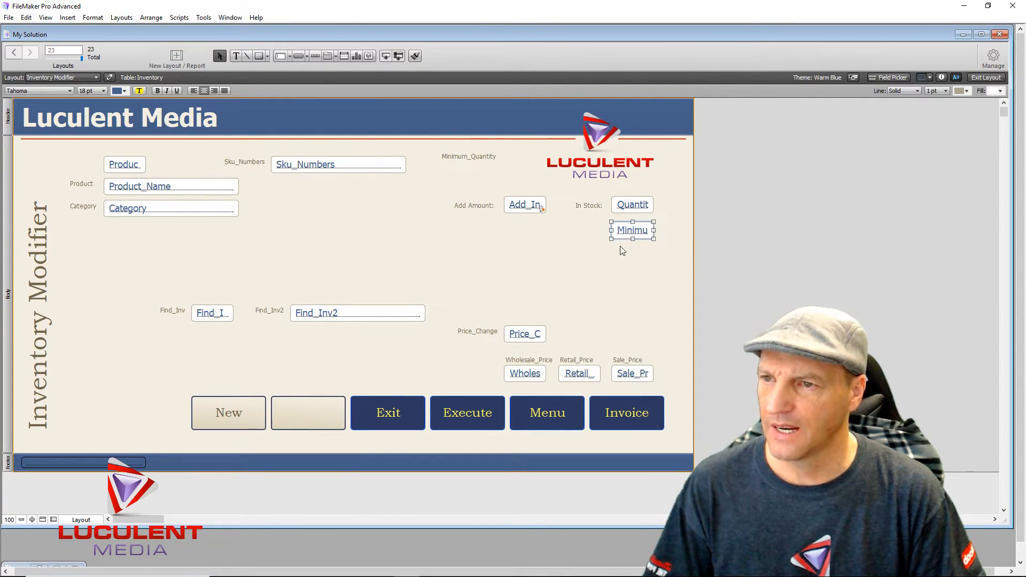
{"action": "left_click", "coordinate": [617, 260]}
{"action": "left_click", "coordinate": [474, 161]}
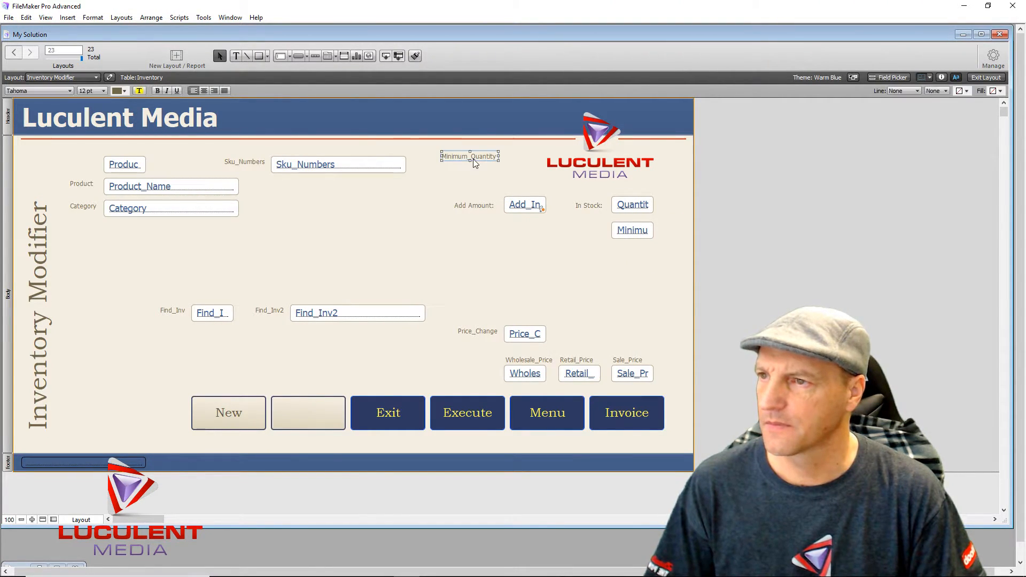
{"action": "left_click_drag", "start_coordinate": [462, 158], "coordinate": [567, 232]}
{"action": "left_click", "coordinate": [582, 248]}
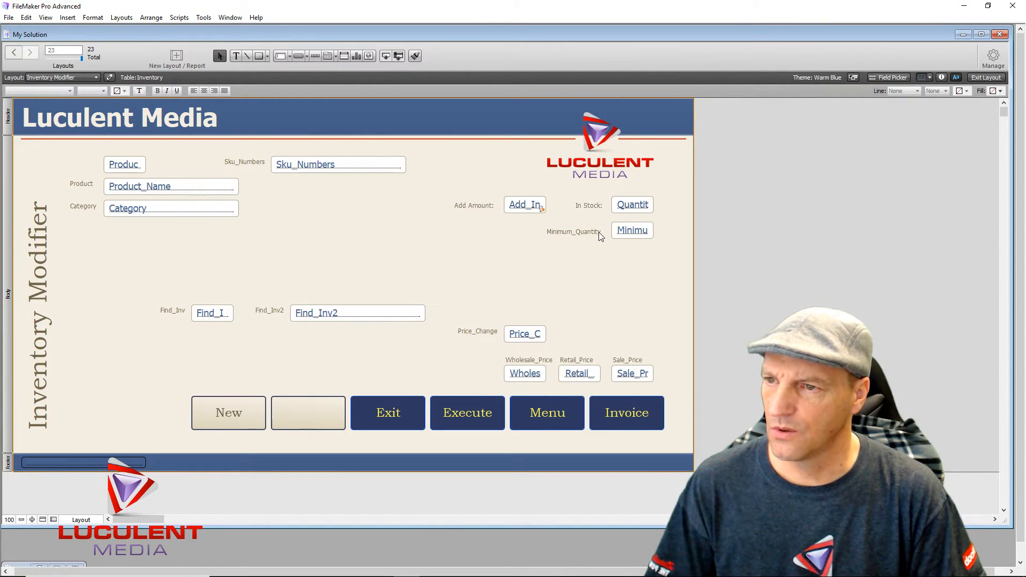
- Rename the Minimum_Quantity label to 'Minimum Stock:'
{"action": "left_click", "coordinate": [599, 233]}
{"action": "double_click", "coordinate": [598, 232]}
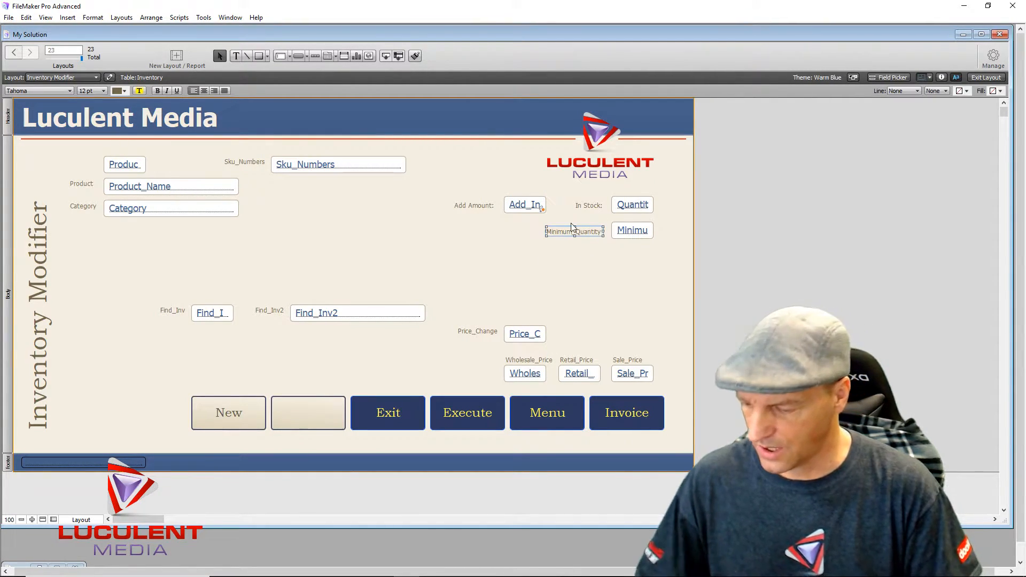
{"action": "type", "text": "Minimum"}
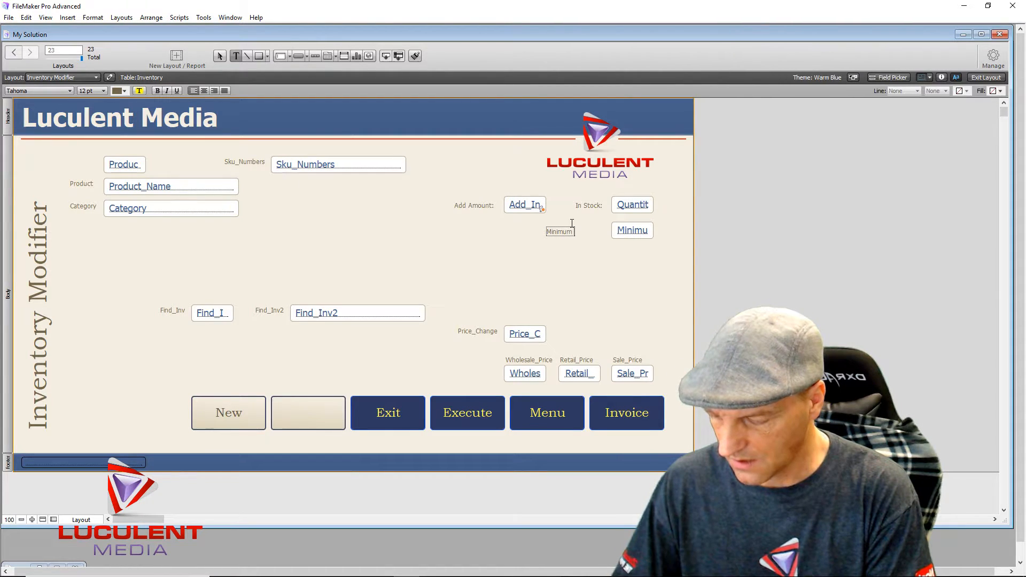
{"action": "type", "text": "Stock"}
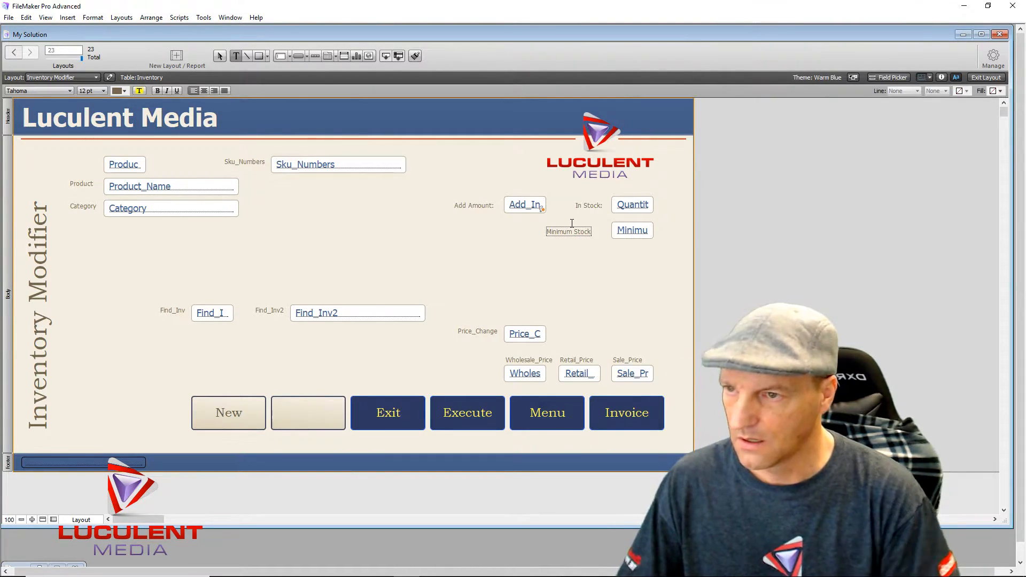
{"action": "type", "text": ":"}
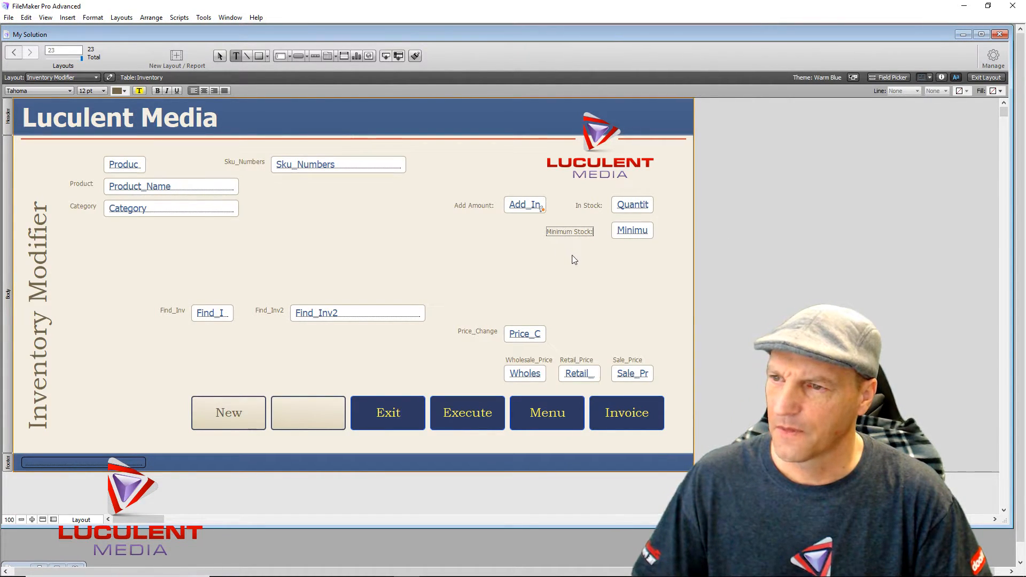
{"action": "left_click", "coordinate": [568, 239]}
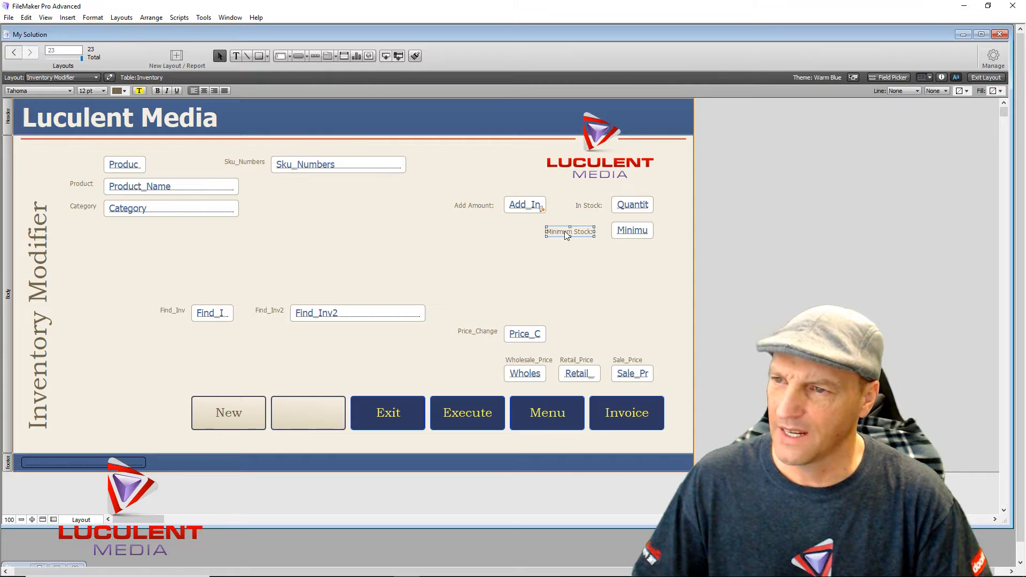
- Right-align the In Stock and Minimum Stock labels via Inspector Position, nudging them left
{"action": "left_click_drag", "start_coordinate": [567, 235], "coordinate": [587, 201]}
{"action": "left_click", "coordinate": [592, 264]}
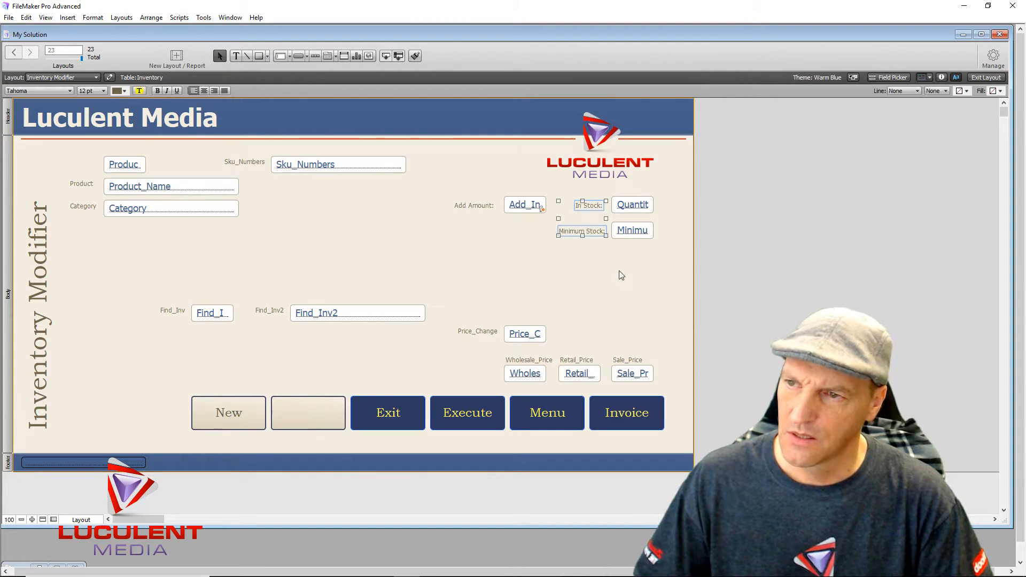
{"action": "left_click", "coordinate": [941, 78]}
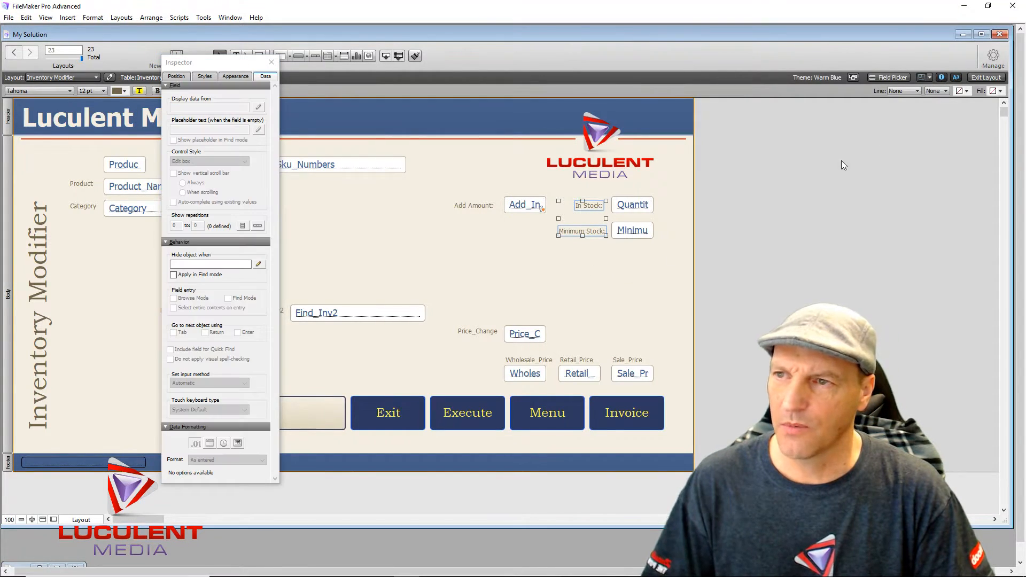
{"action": "left_click", "coordinate": [177, 76]}
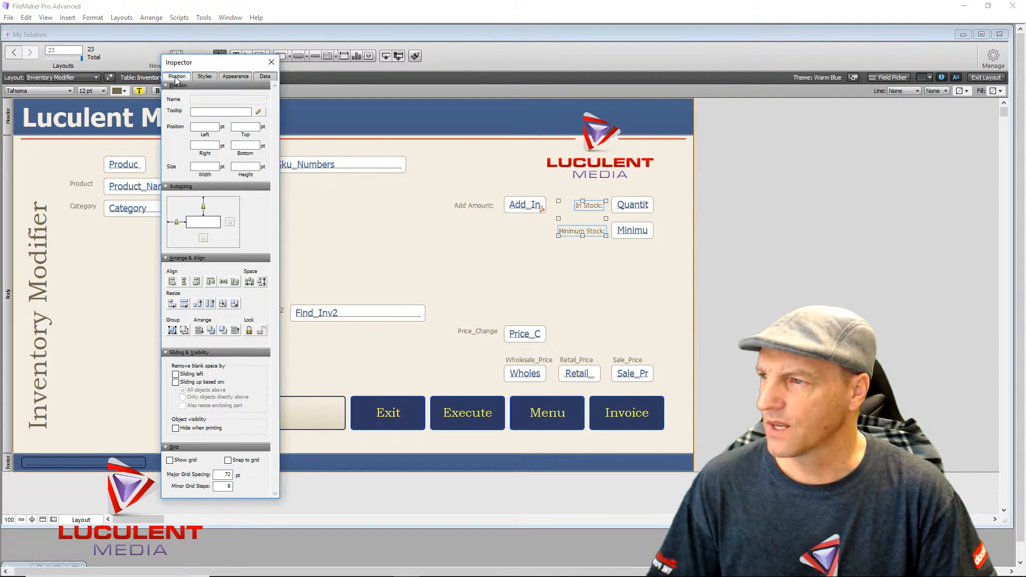
{"action": "left_click", "coordinate": [196, 282]}
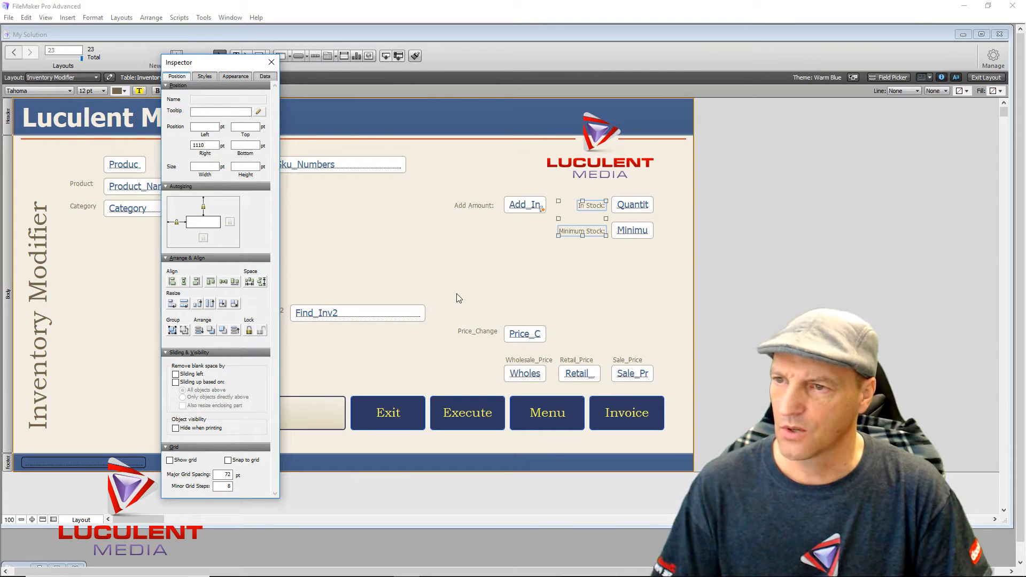
{"action": "left_click", "coordinate": [271, 63]}
{"action": "key", "text": "Left"}
{"action": "key", "text": "Left"}
{"action": "key", "text": "Left"}
{"action": "key", "text": "Left"}
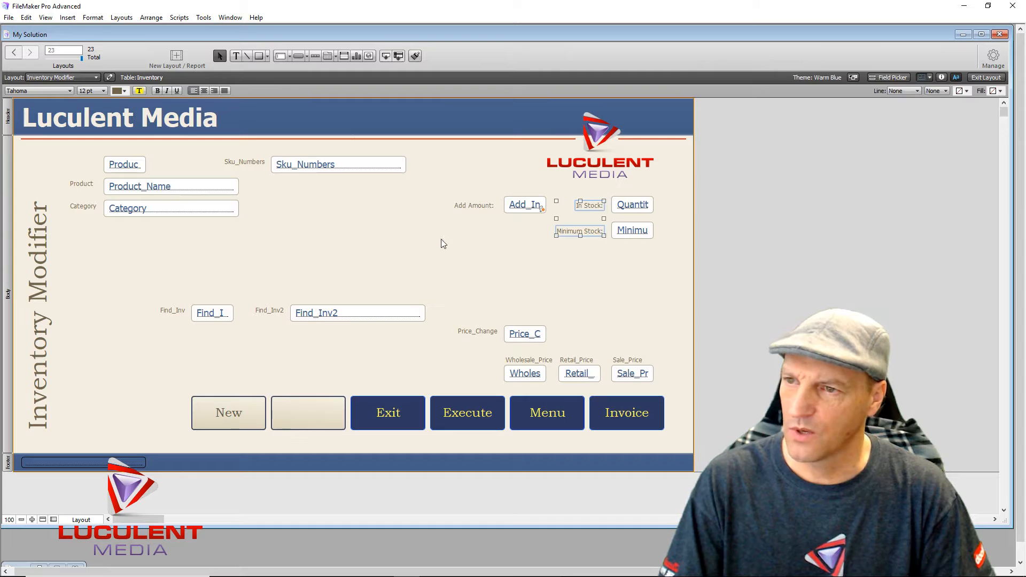
{"action": "left_click", "coordinate": [485, 265]}
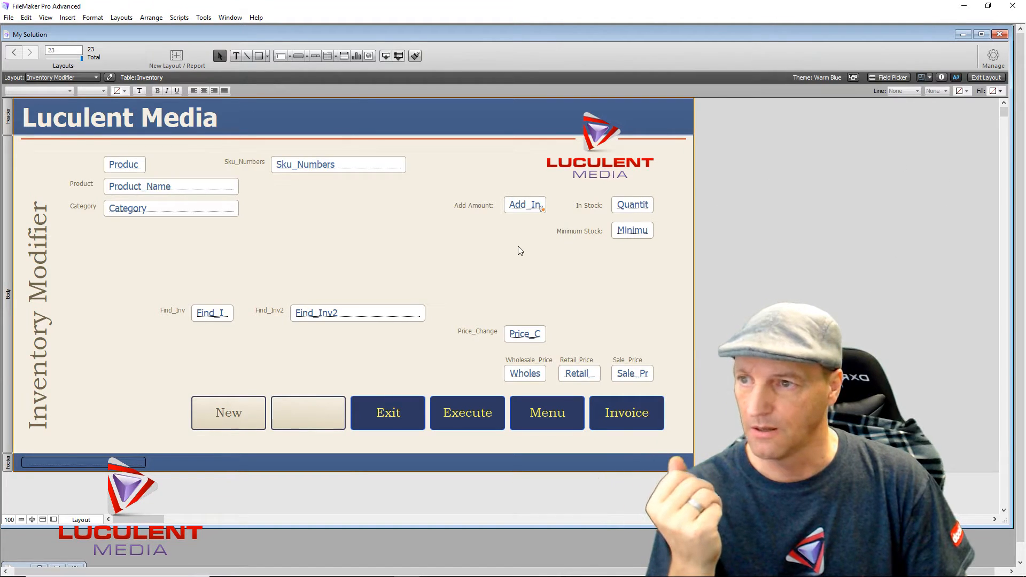
- Center-align the text of the Add Amount and Sku_Numbers fields
{"action": "left_click", "coordinate": [521, 205]}
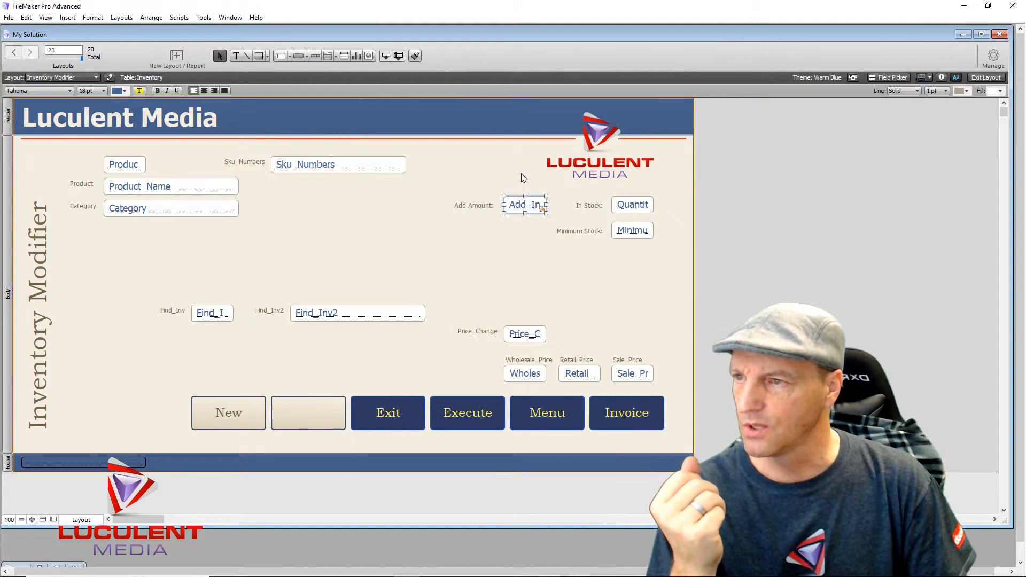
{"action": "left_click", "coordinate": [203, 91]}
{"action": "left_click", "coordinate": [635, 258]}
{"action": "left_click_drag", "start_coordinate": [656, 265], "coordinate": [609, 194]}
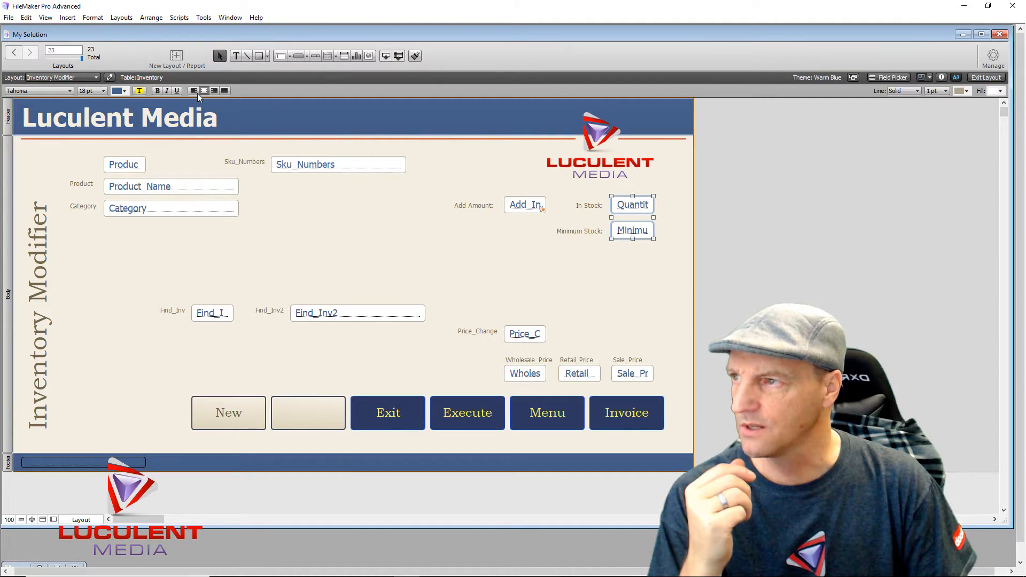
{"action": "left_click", "coordinate": [321, 235]}
{"action": "left_click", "coordinate": [300, 168]}
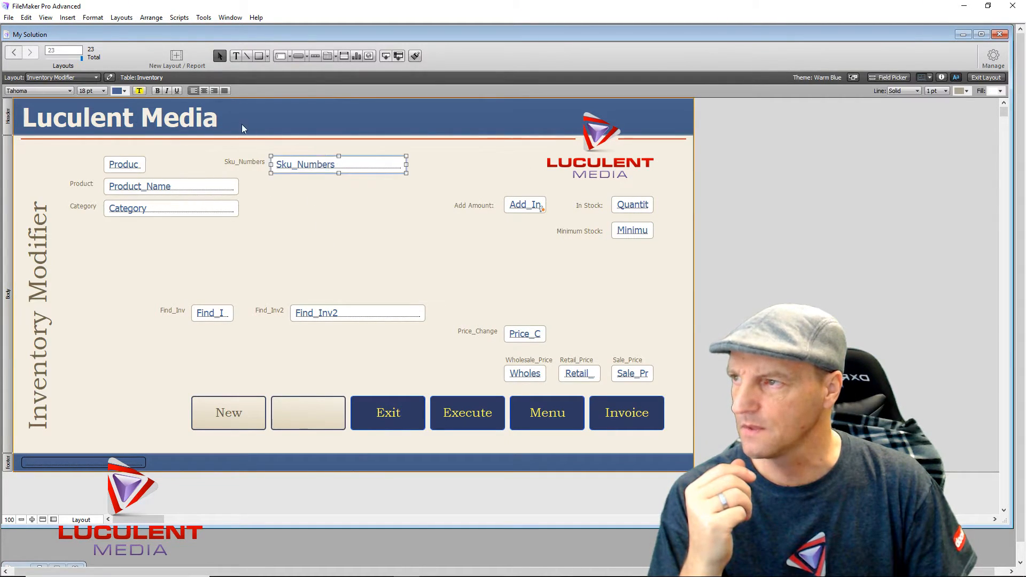
{"action": "left_click", "coordinate": [204, 90]}
{"action": "left_click", "coordinate": [331, 235]}
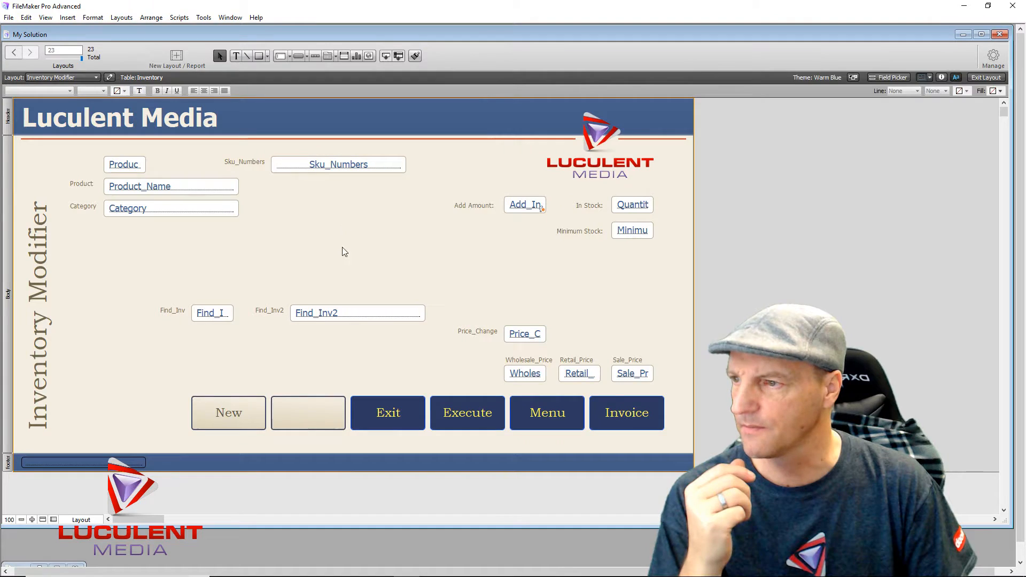
- Center-align the text of the Find_Inv2 and Find_Inv fields
{"action": "left_click", "coordinate": [359, 319]}
{"action": "left_click", "coordinate": [204, 90]}
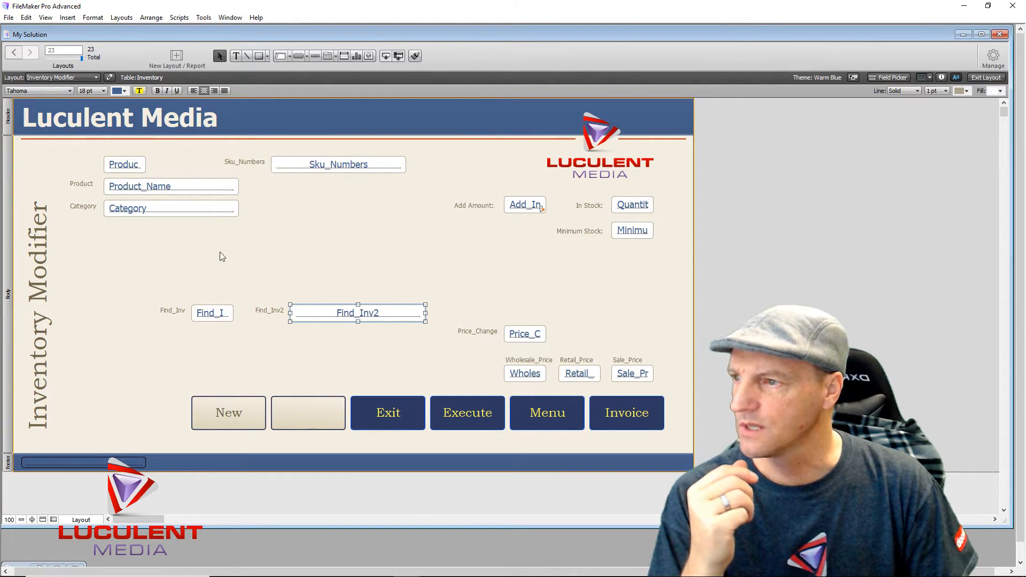
{"action": "left_click", "coordinate": [212, 313]}
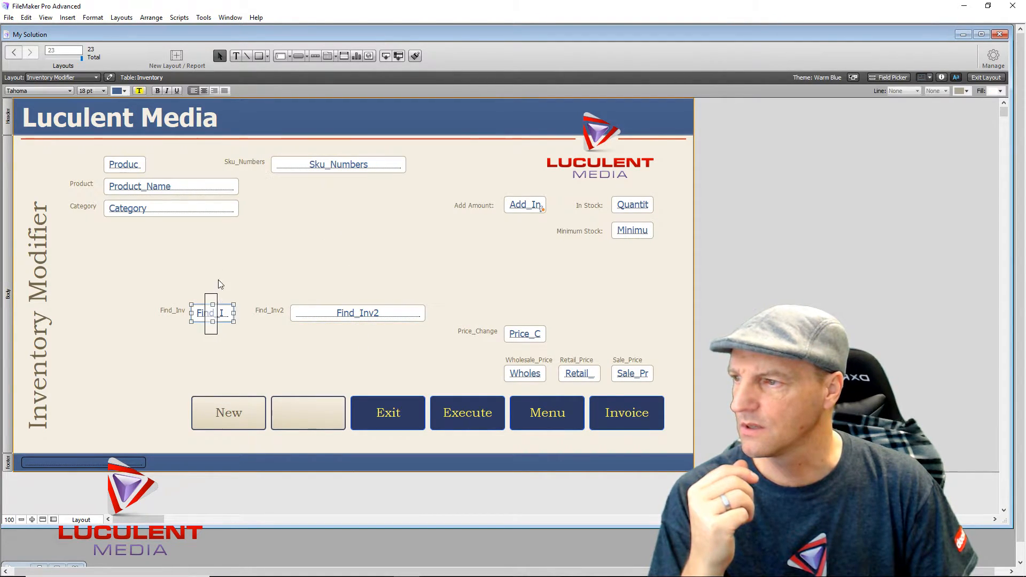
{"action": "left_click", "coordinate": [202, 90]}
{"action": "left_click", "coordinate": [242, 225]}
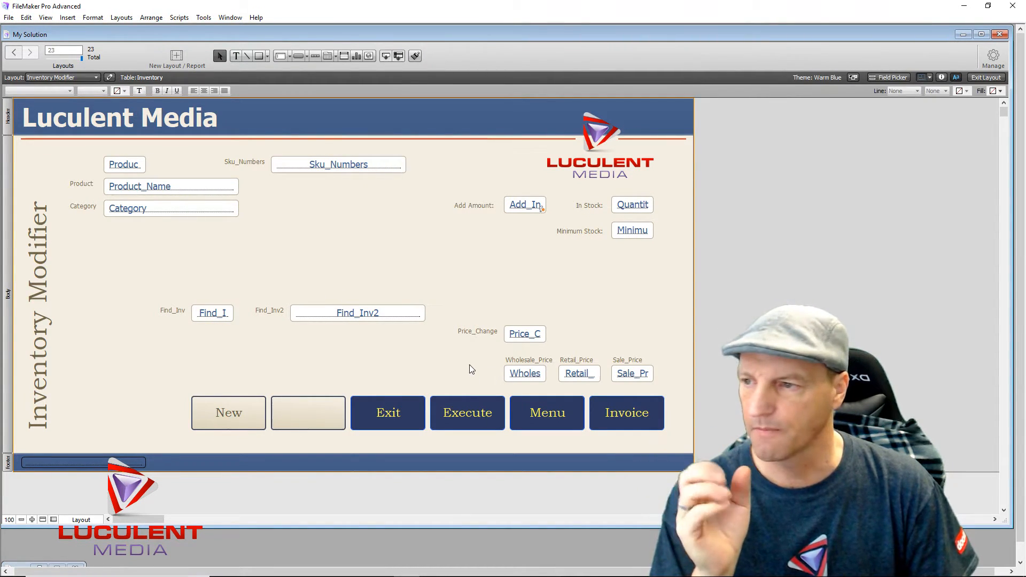
{"action": "right_click", "coordinate": [516, 207]}
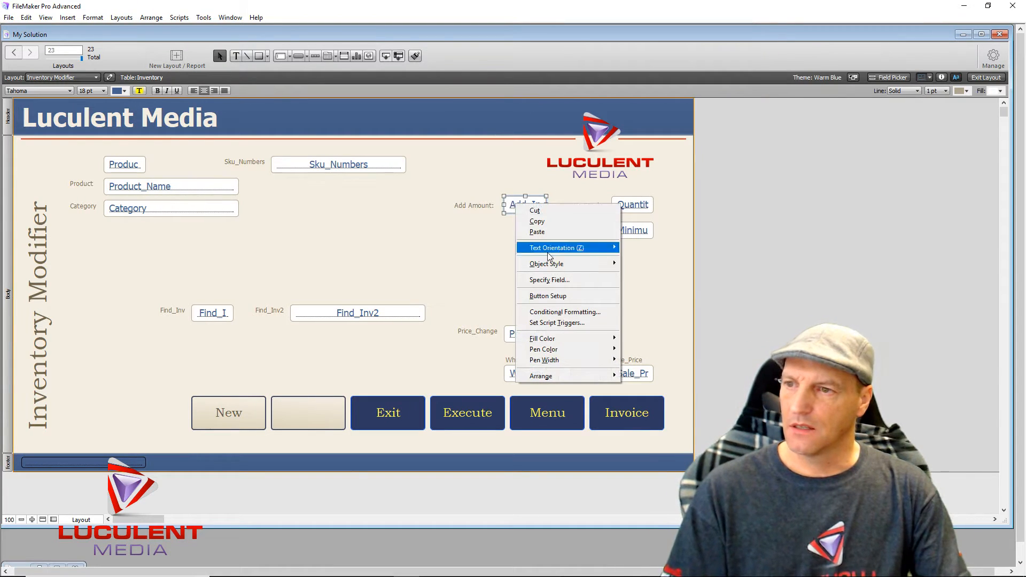
{"action": "left_click", "coordinate": [563, 323]}
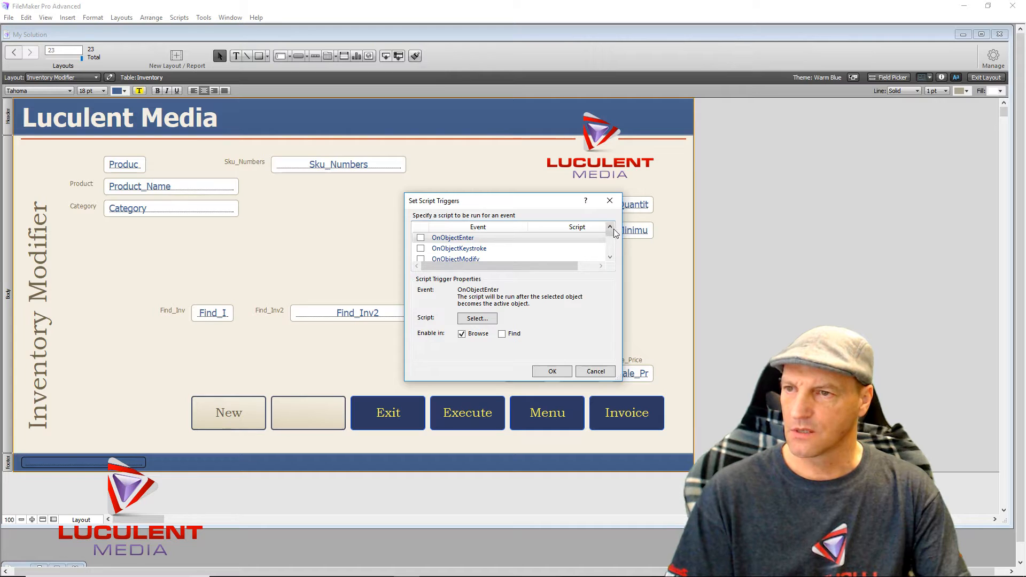
{"action": "left_click_drag", "start_coordinate": [609, 234], "coordinate": [605, 275]}
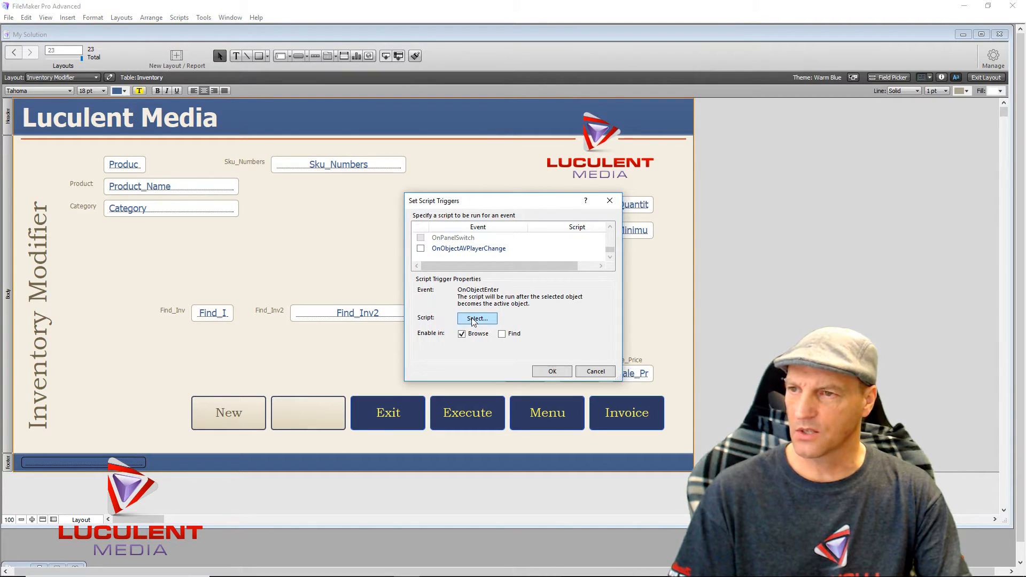
{"action": "left_click", "coordinate": [567, 373]}
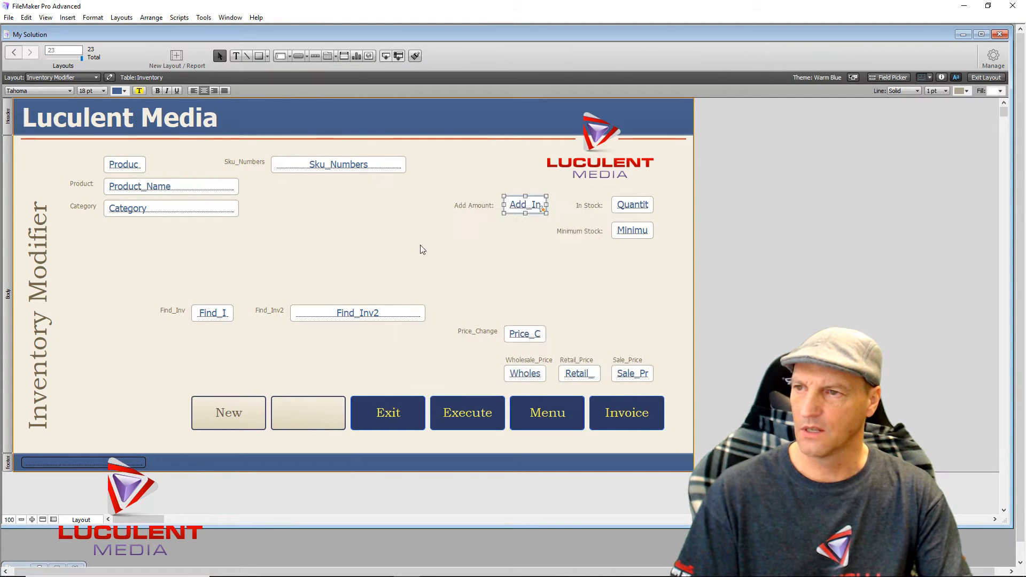
{"action": "left_click", "coordinate": [420, 245]}
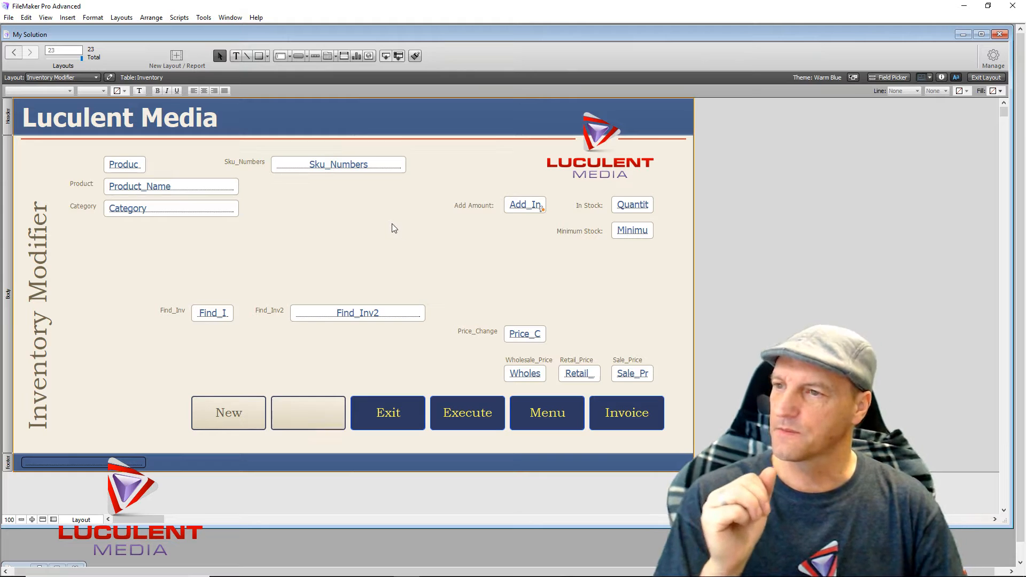
{"action": "left_click", "coordinate": [119, 19]}
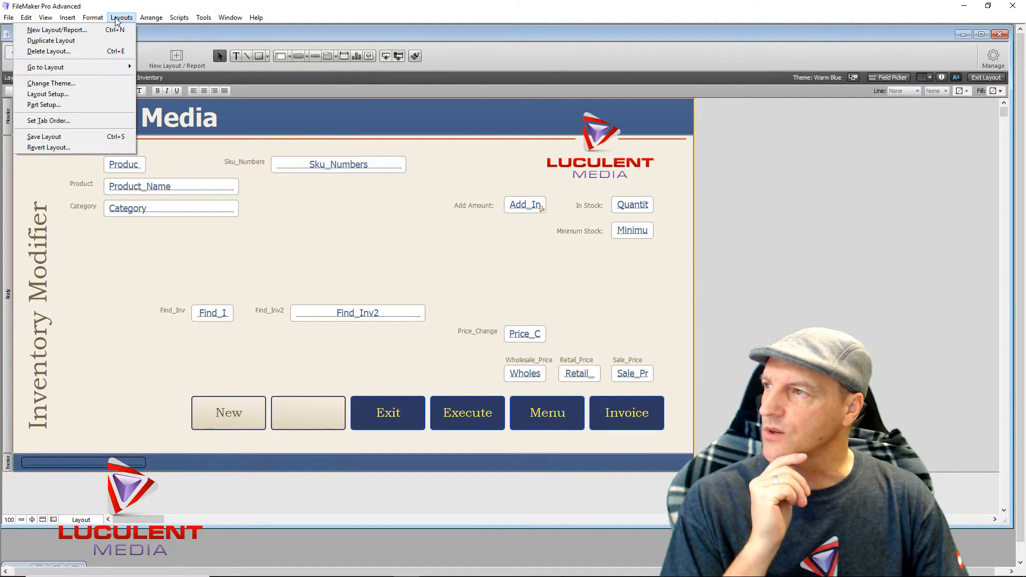
{"action": "left_click", "coordinate": [75, 117]}
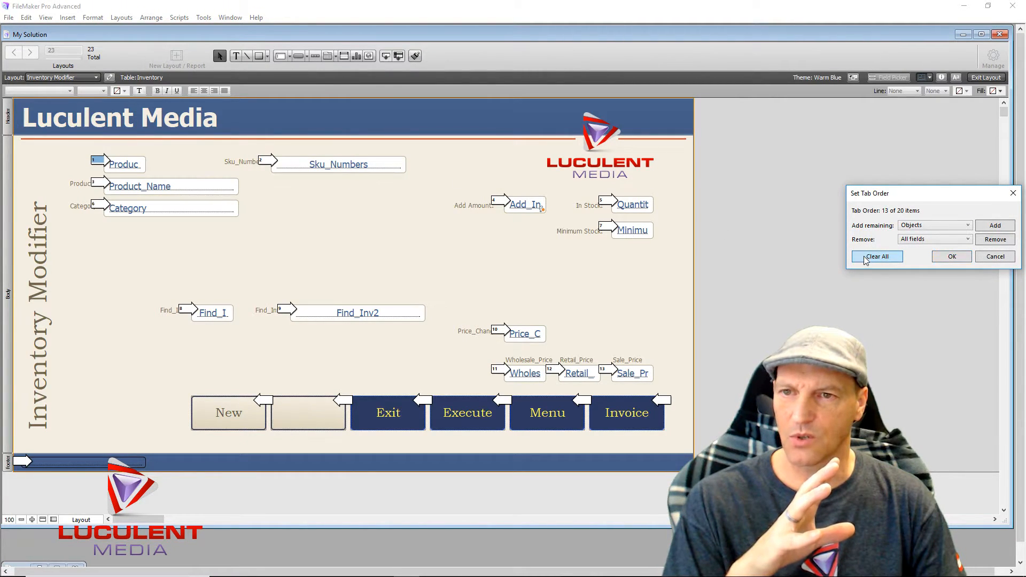
{"action": "left_click", "coordinate": [866, 258]}
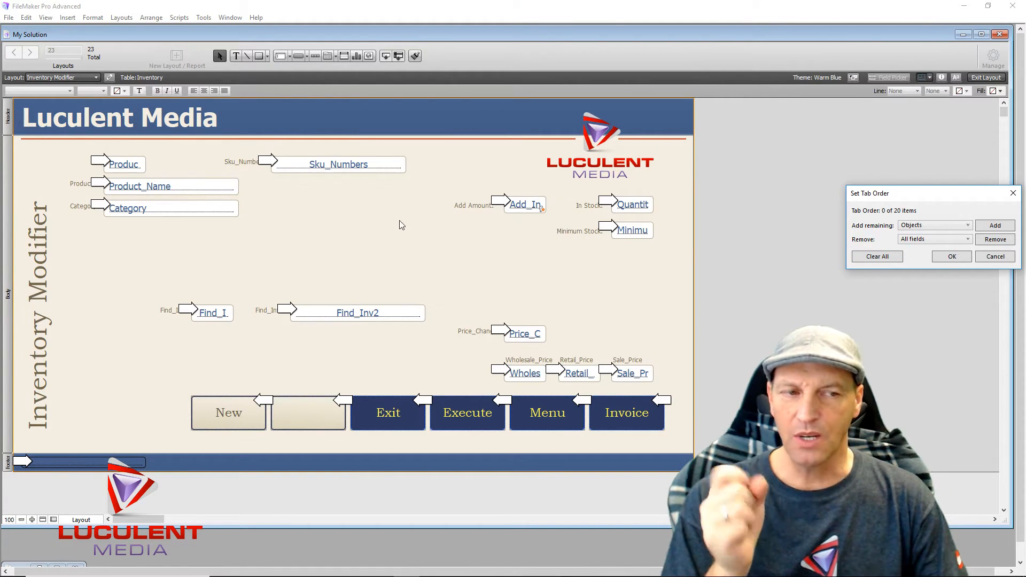
{"action": "left_click", "coordinate": [99, 183]}
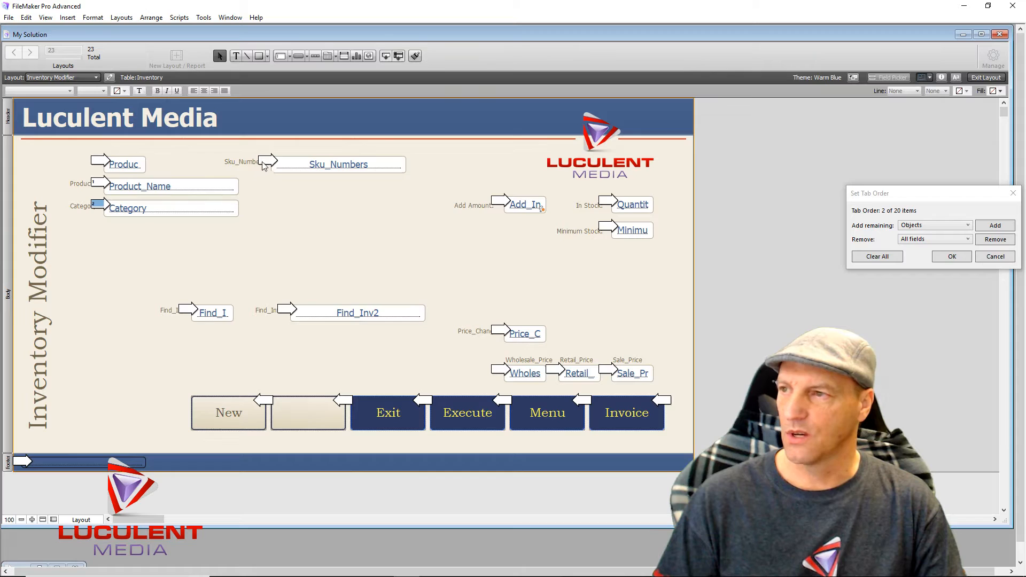
{"action": "left_click", "coordinate": [187, 311]}
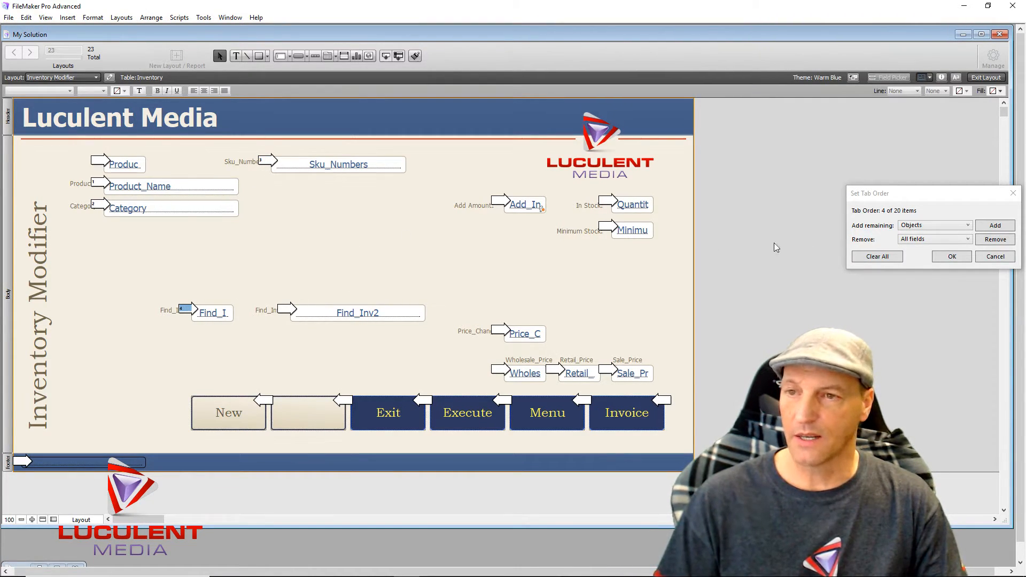
{"action": "left_click", "coordinate": [878, 258]}
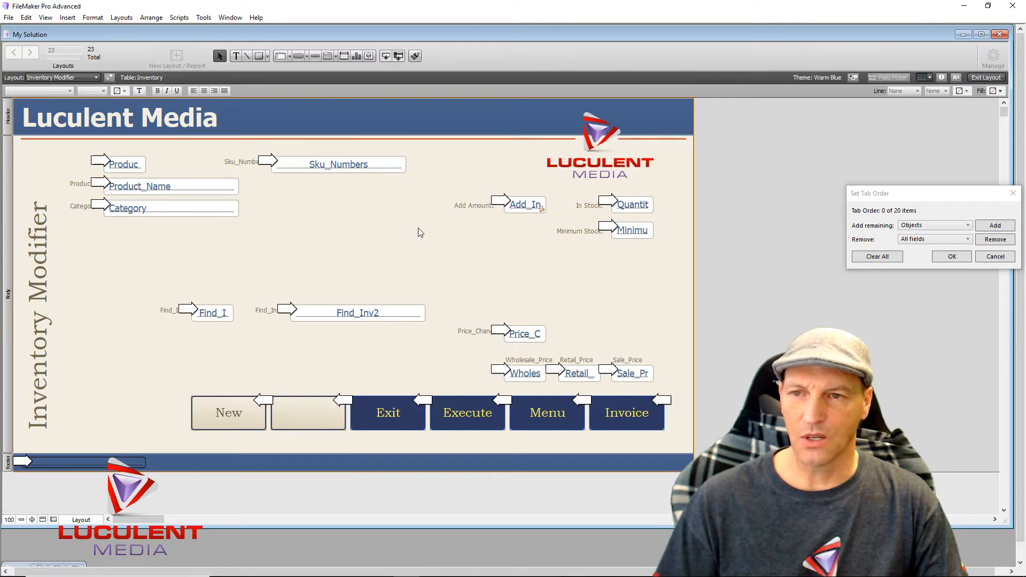
{"action": "left_click", "coordinate": [965, 260]}
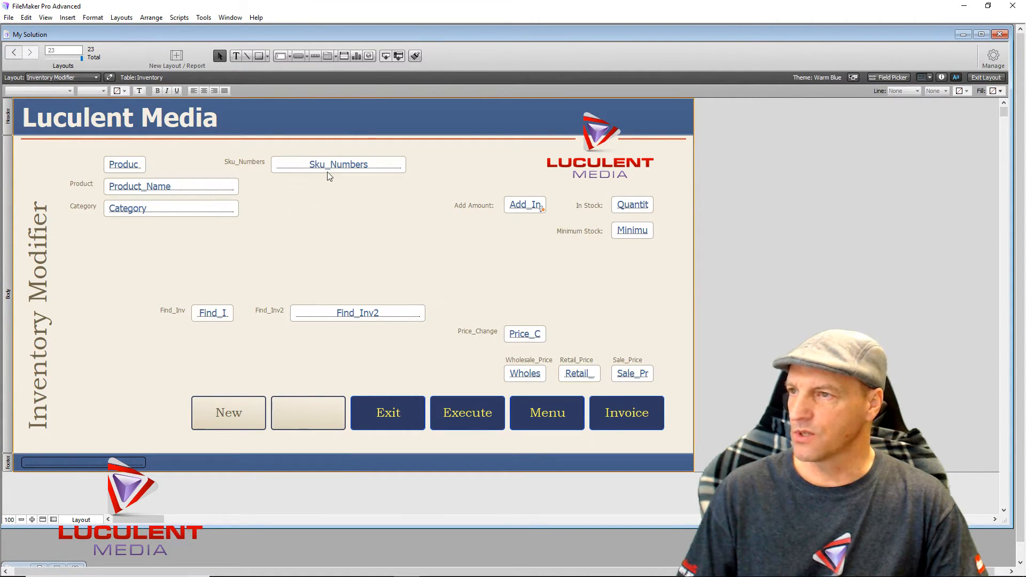
- Shift Sku_Numbers slightly right and move Find_Inv2 up beneath it
{"action": "mouse_move", "coordinate": [332, 166]}
{"action": "left_mouse_down"}
{"action": "mouse_move", "coordinate": [372, 162]}
{"action": "mouse_move", "coordinate": [351, 189]}
{"action": "mouse_move", "coordinate": [386, 171]}
{"action": "mouse_move", "coordinate": [346, 165]}
{"action": "left_mouse_up"}
{"action": "left_click_drag", "start_coordinate": [361, 313], "coordinate": [362, 225]}
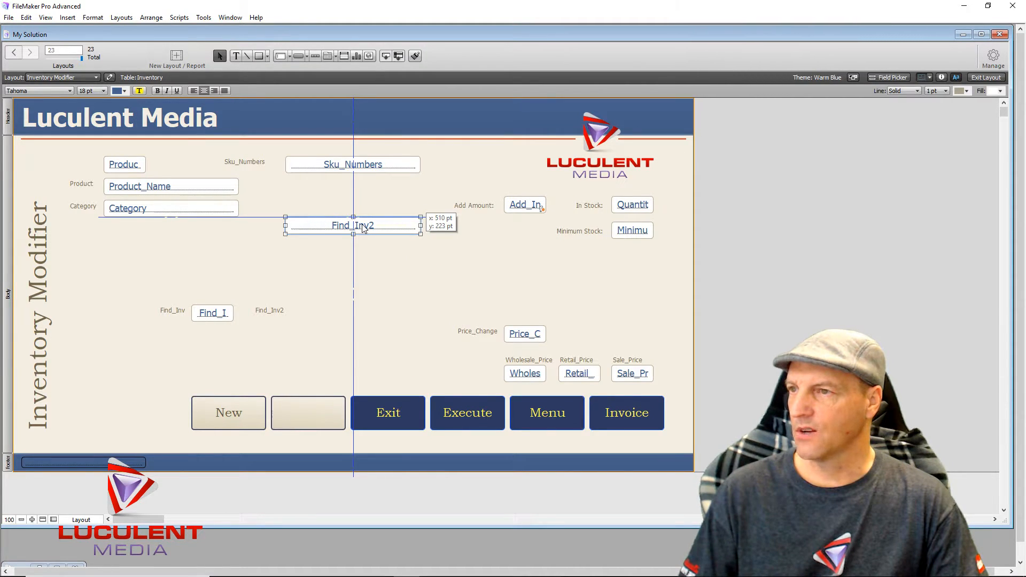
{"action": "left_click_drag", "start_coordinate": [363, 227], "coordinate": [363, 227]}
{"action": "left_click", "coordinate": [338, 307]}
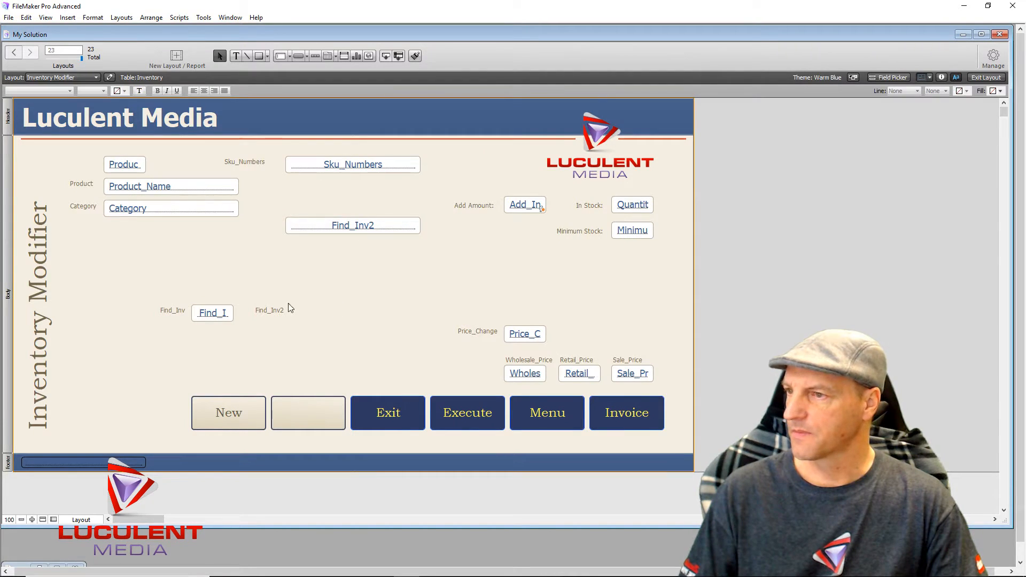
- Relabel the Find_Inv2 label 'Barcode Entry Portal' and move it under the field
{"action": "left_click", "coordinate": [260, 313]}
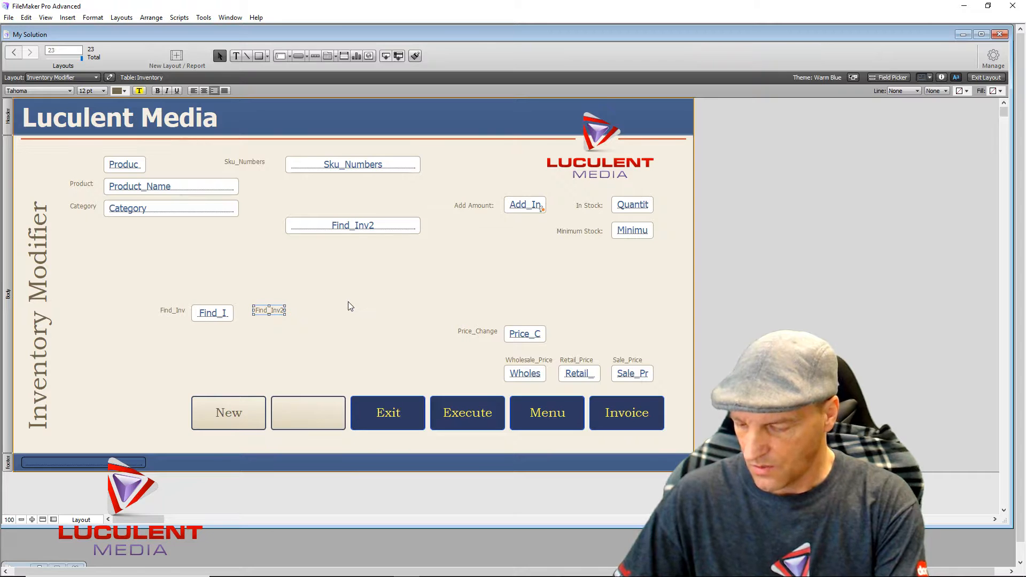
{"action": "key", "text": "Return"}
{"action": "type", "text": "Barcode"}
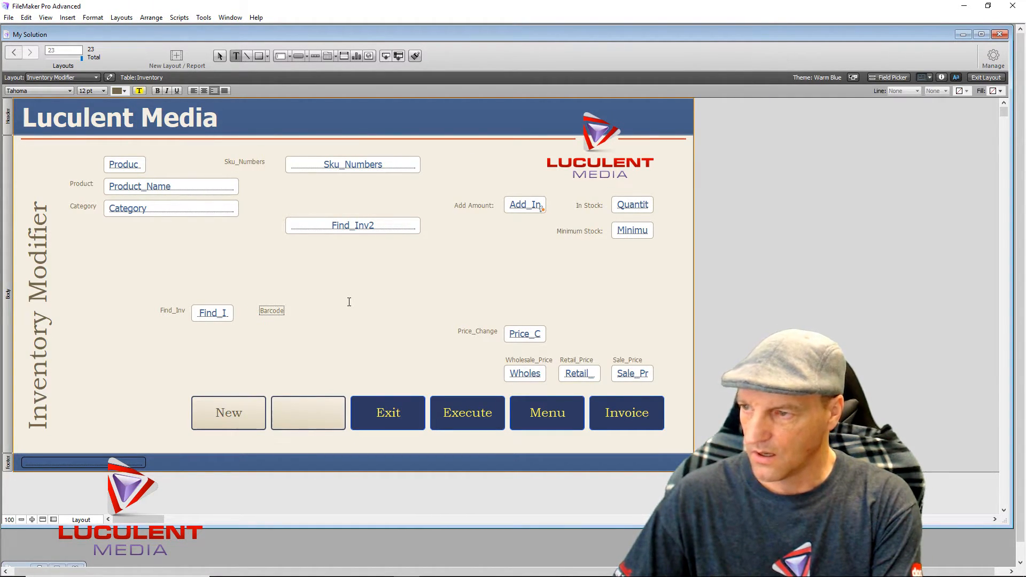
{"action": "type", "text": " Entry"}
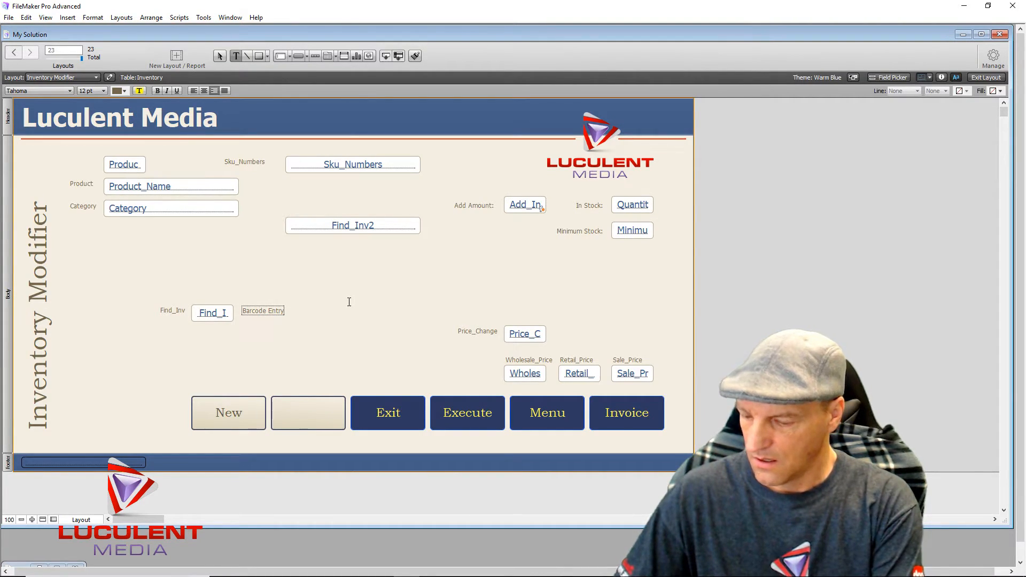
{"action": "type", "text": " Portal"}
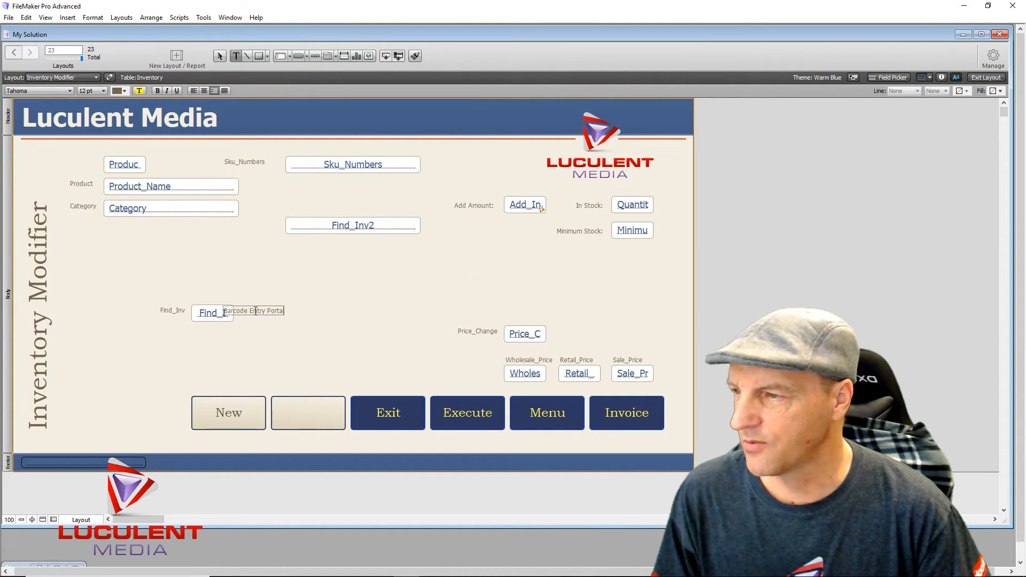
{"action": "key", "text": "Escape"}
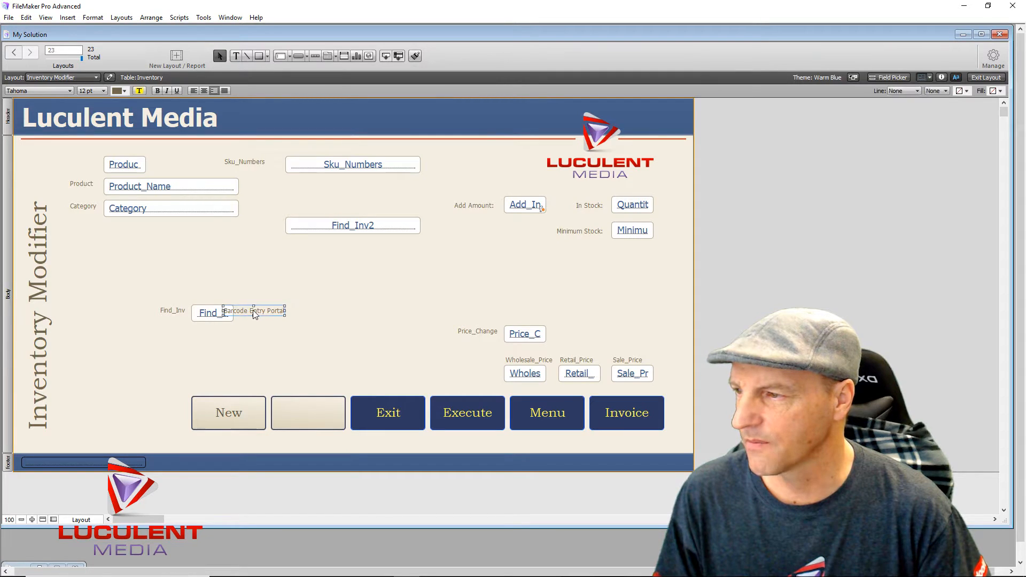
{"action": "left_click_drag", "start_coordinate": [254, 311], "coordinate": [345, 262]}
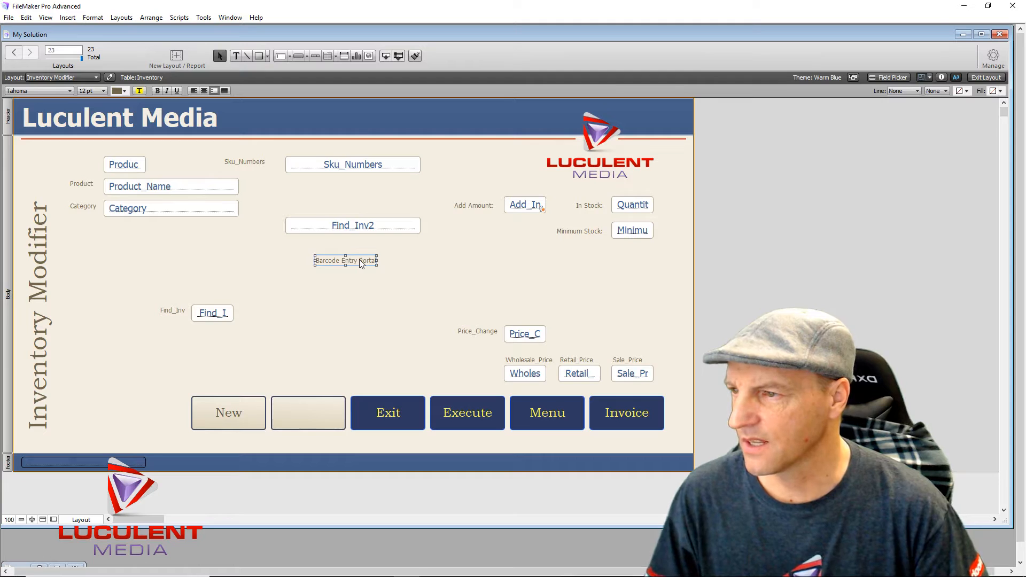
- Change the label to 'Barcode Entry Search' and settle it just beneath Find_Inv2
{"action": "left_click", "coordinate": [362, 271]}
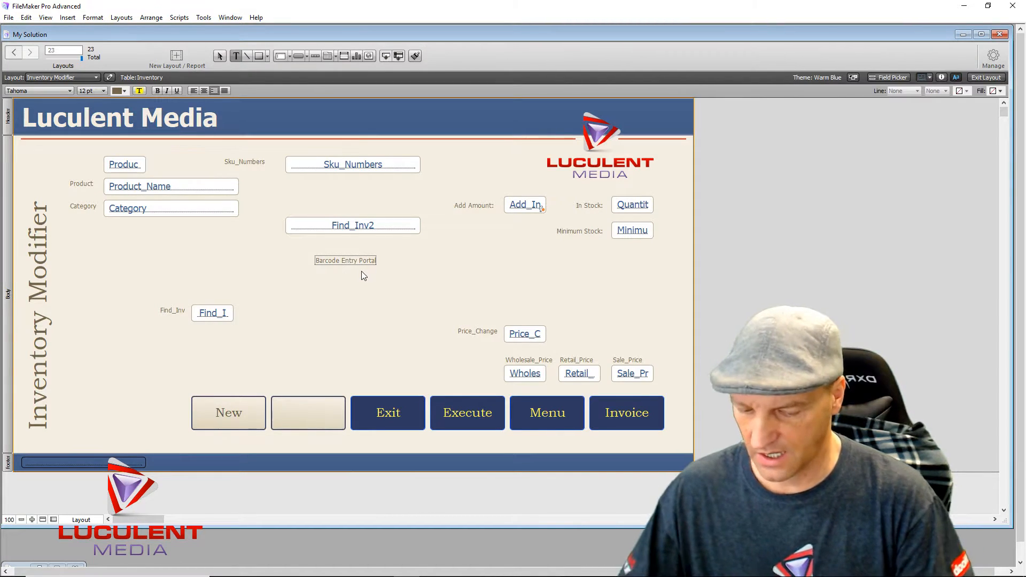
{"action": "key", "text": "BackSpace"}
{"action": "key", "text": "BackSpace"}
{"action": "key", "text": "BackSpace"}
{"action": "key", "text": "BackSpace"}
{"action": "key", "text": "BackSpace"}
{"action": "key", "text": "BackSpace"}
{"action": "key", "text": "BackSpace"}
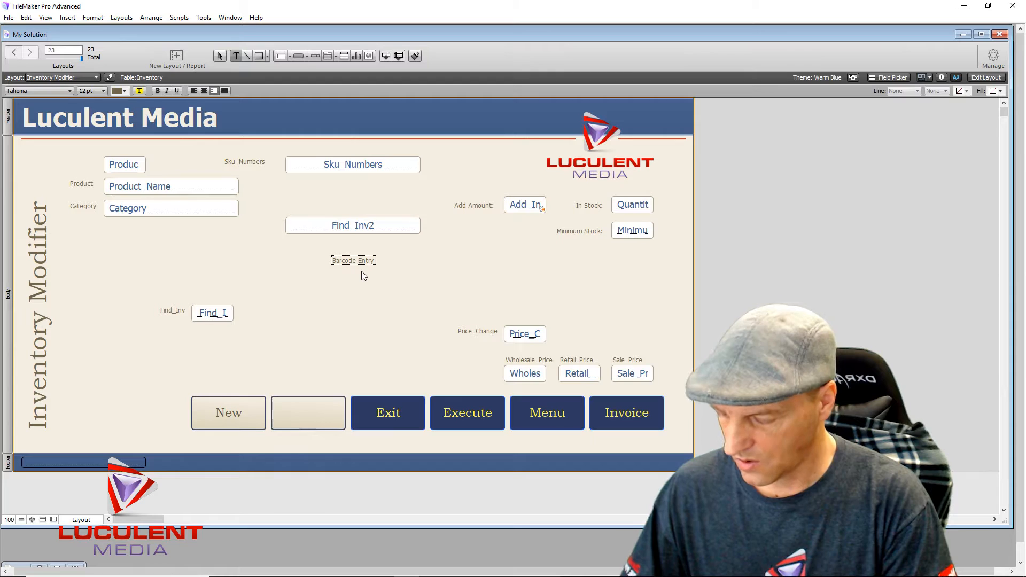
{"action": "type", "text": "Search"}
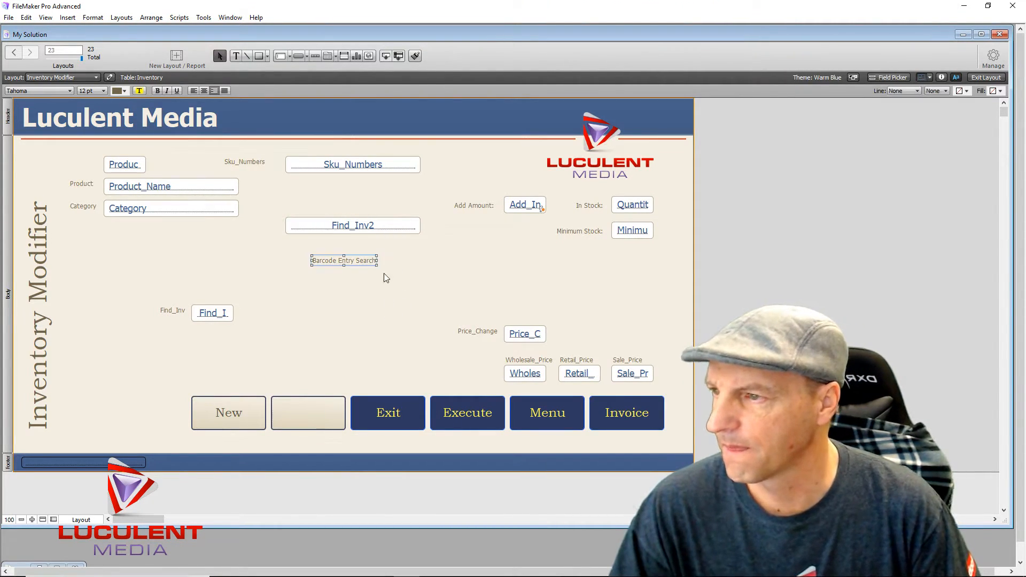
{"action": "left_click", "coordinate": [344, 262]}
{"action": "mouse_move", "coordinate": [344, 261]}
{"action": "left_mouse_down"}
{"action": "mouse_move", "coordinate": [348, 240]}
{"action": "mouse_move", "coordinate": [363, 246]}
{"action": "mouse_move", "coordinate": [341, 244]}
{"action": "mouse_move", "coordinate": [352, 245]}
{"action": "left_mouse_up"}
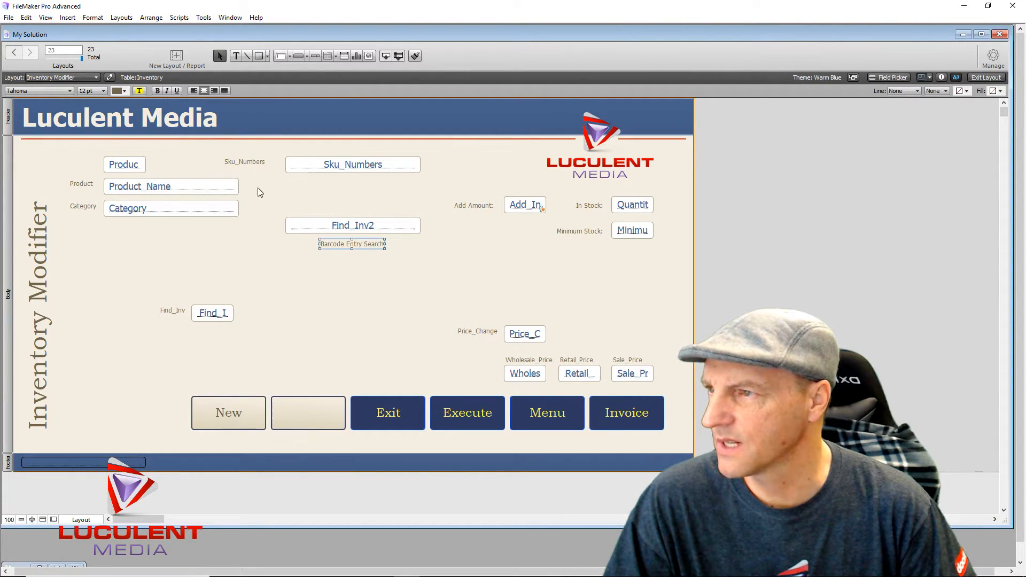
{"action": "mouse_move", "coordinate": [351, 246]}
{"action": "left_mouse_down"}
{"action": "mouse_move", "coordinate": [360, 247]}
{"action": "mouse_move", "coordinate": [350, 249]}
{"action": "left_mouse_up"}
{"action": "left_click", "coordinate": [335, 274]}
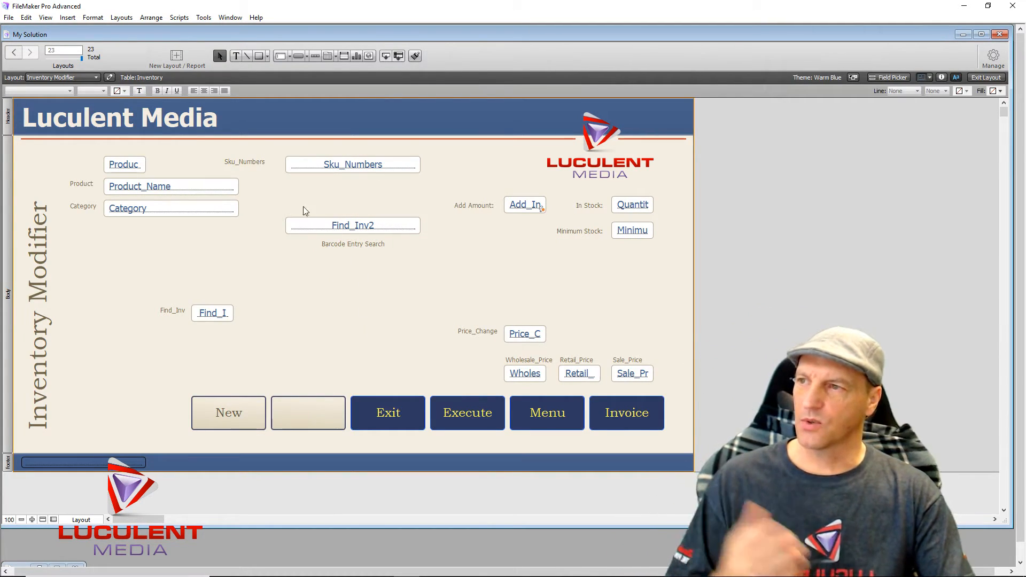
- Rename the Sku_Numbers label to 'Current Barcode Data' and move it under the Sku_Numbers field
{"action": "left_click", "coordinate": [247, 162]}
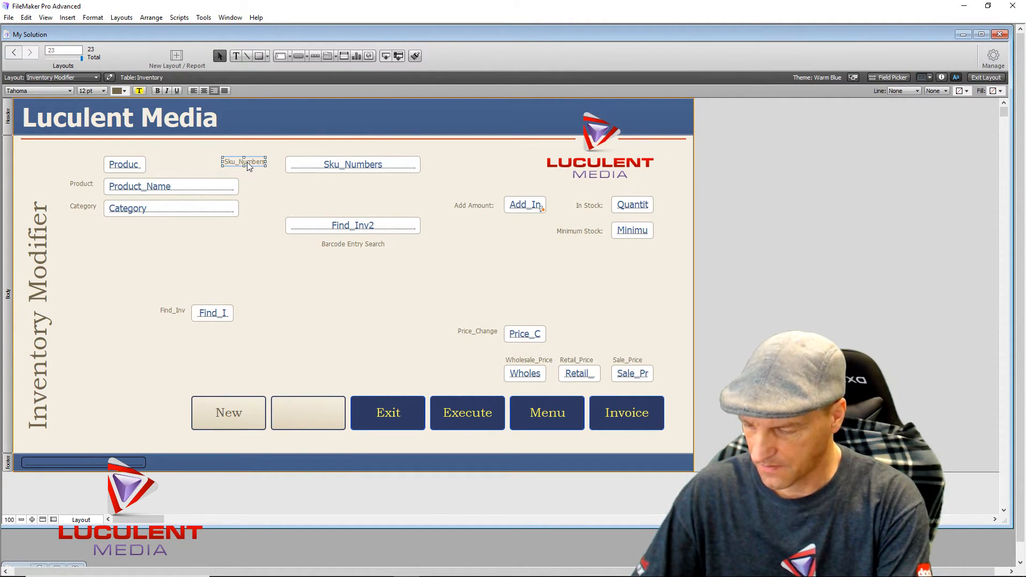
{"action": "double_click", "coordinate": [248, 164]}
{"action": "type", "text": "Current"}
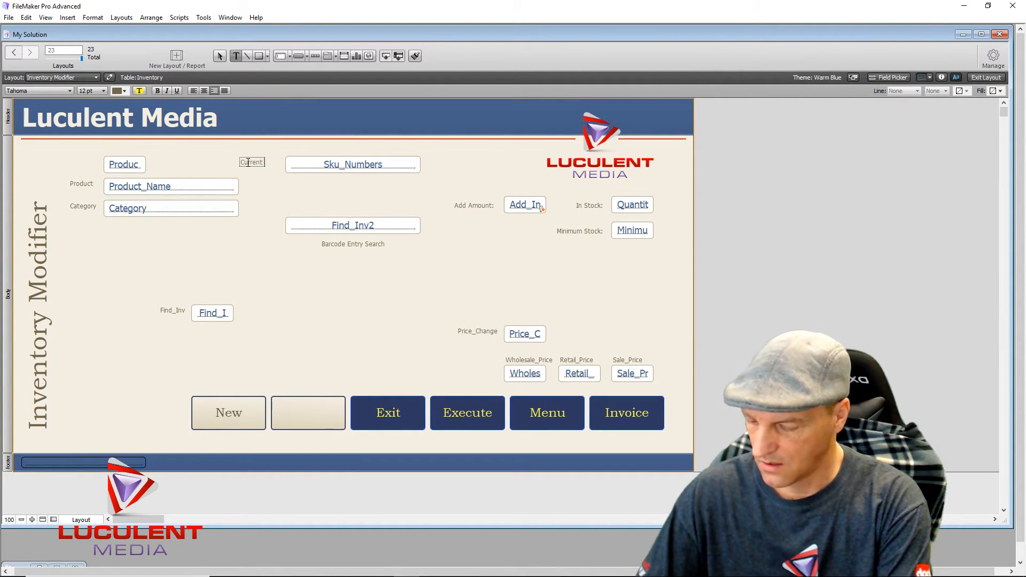
{"action": "type", "text": " Barcode Data"}
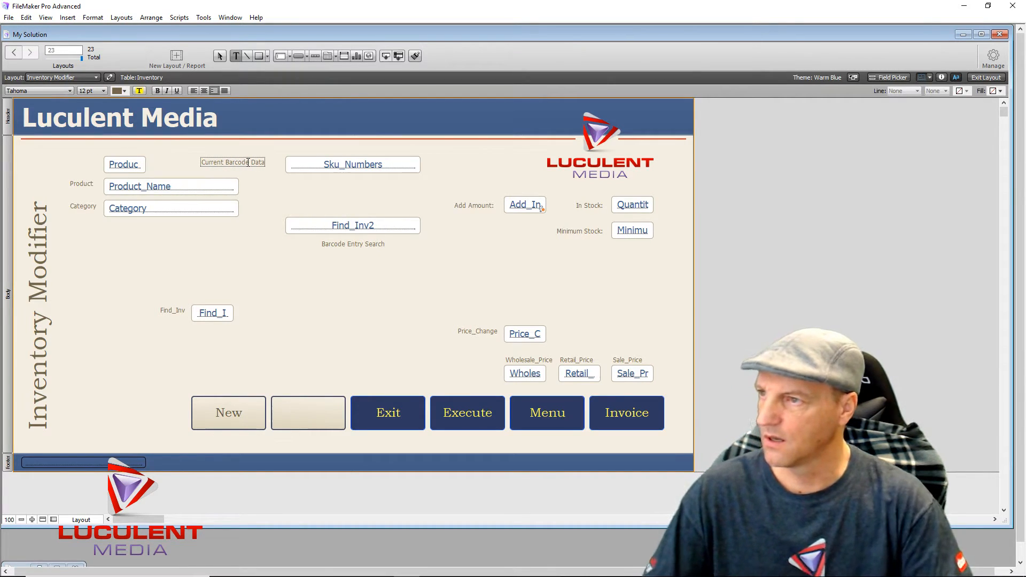
{"action": "key", "text": "Escape"}
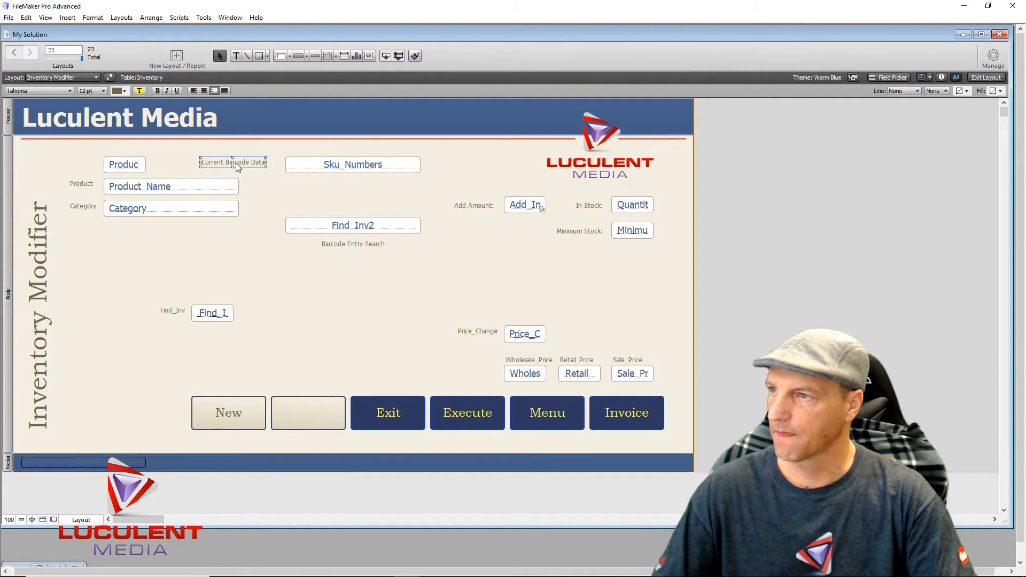
{"action": "left_click_drag", "start_coordinate": [237, 162], "coordinate": [355, 182]}
{"action": "left_click", "coordinate": [242, 274]}
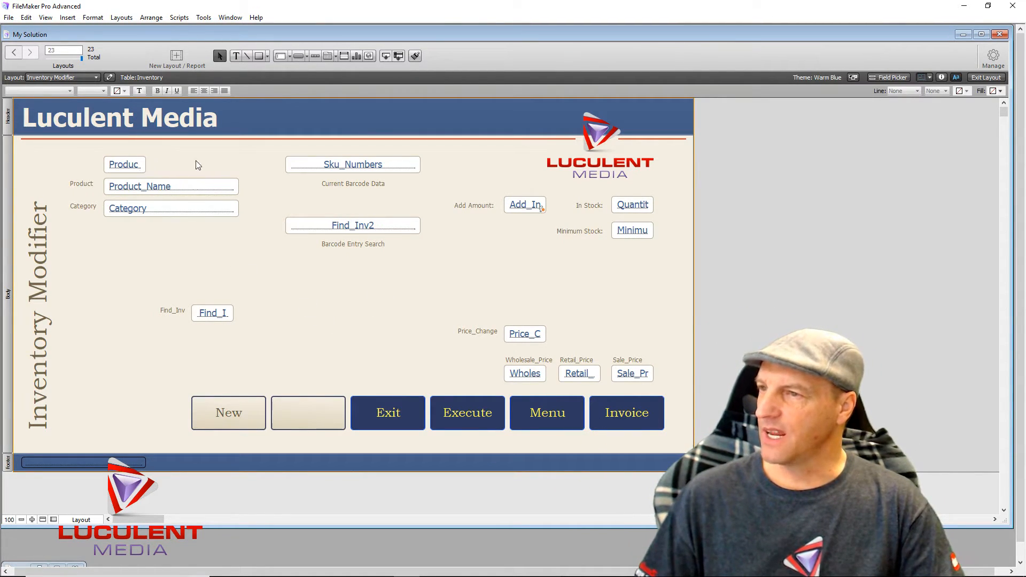
{"action": "left_click_drag", "start_coordinate": [86, 155], "coordinate": [196, 164]}
- Nudge the Produc field left until it lines up with Product_Name
{"action": "key", "text": "Left"}
{"action": "key", "text": "Left"}
{"action": "key", "text": "Left"}
{"action": "key", "text": "Left"}
{"action": "key", "text": "Left"}
{"action": "key", "text": "Left"}
{"action": "key", "text": "Left"}
{"action": "key", "text": "Left"}
{"action": "key", "text": "Left"}
{"action": "key", "text": "Left"}
{"action": "key", "text": "Left"}
{"action": "key", "text": "Left"}
{"action": "key", "text": "Left"}
{"action": "key", "text": "Left"}
{"action": "key", "text": "Left"}
{"action": "key", "text": "Left"}
{"action": "key", "text": "Left"}
{"action": "key", "text": "Left"}
{"action": "key", "text": "Left"}
{"action": "key", "text": "Left"}
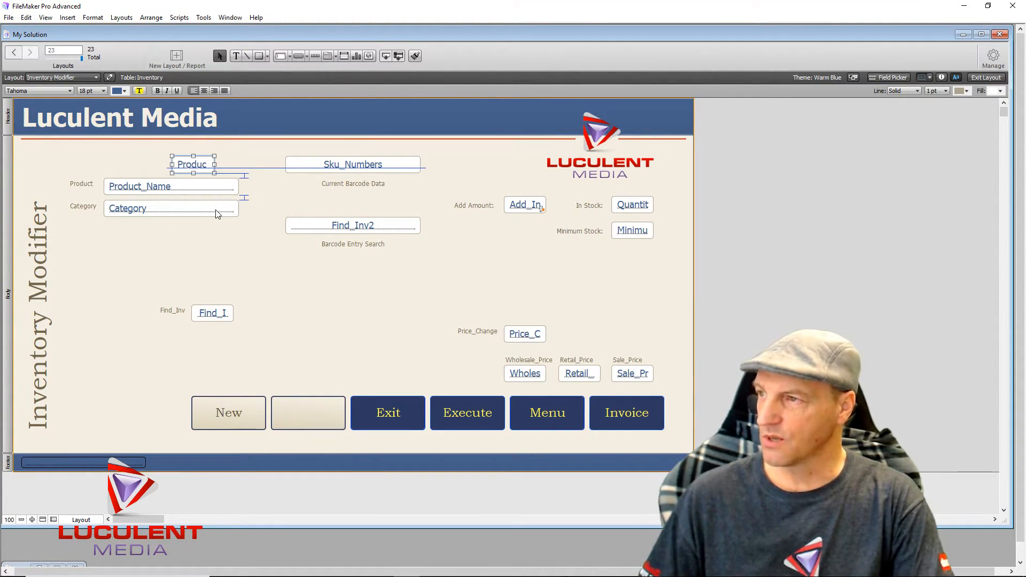
{"action": "key", "text": "Left"}
{"action": "key", "text": "Left"}
{"action": "key", "text": "Left"}
{"action": "key", "text": "Left"}
{"action": "key", "text": "Left"}
{"action": "key", "text": "Left"}
{"action": "key", "text": "Left"}
{"action": "key", "text": "Left"}
{"action": "key", "text": "Left"}
{"action": "key", "text": "Left"}
{"action": "key", "text": "Left"}
{"action": "key", "text": "Left"}
{"action": "key", "text": "Left"}
{"action": "key", "text": "Left"}
{"action": "key", "text": "Left"}
{"action": "key", "text": "Left"}
{"action": "key", "text": "Left"}
{"action": "key", "text": "Left"}
{"action": "key", "text": "Left"}
{"action": "key", "text": "Left"}
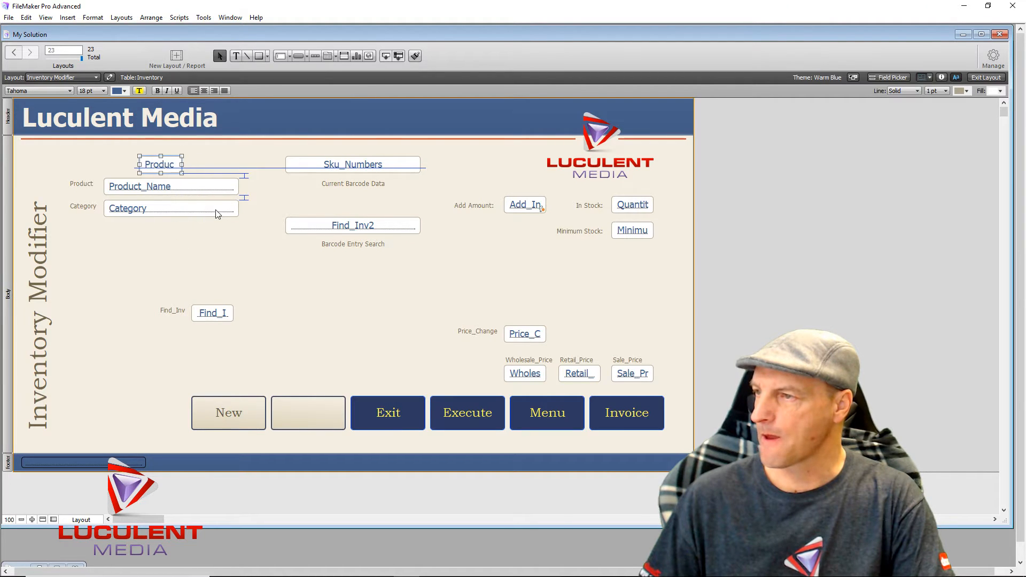
{"action": "key", "text": "Left"}
{"action": "key", "text": "Left"}
{"action": "key", "text": "Left"}
{"action": "key", "text": "Left"}
{"action": "key", "text": "Left"}
{"action": "key", "text": "Left"}
{"action": "key", "text": "Left"}
{"action": "key", "text": "Left"}
{"action": "key", "text": "Left"}
{"action": "key", "text": "Left"}
{"action": "key", "text": "Left"}
{"action": "key", "text": "Left"}
{"action": "key", "text": "Left"}
{"action": "key", "text": "Left"}
{"action": "key", "text": "Left"}
{"action": "key", "text": "Left"}
{"action": "key", "text": "Left"}
{"action": "key", "text": "Left"}
{"action": "key", "text": "Left"}
{"action": "key", "text": "Left"}
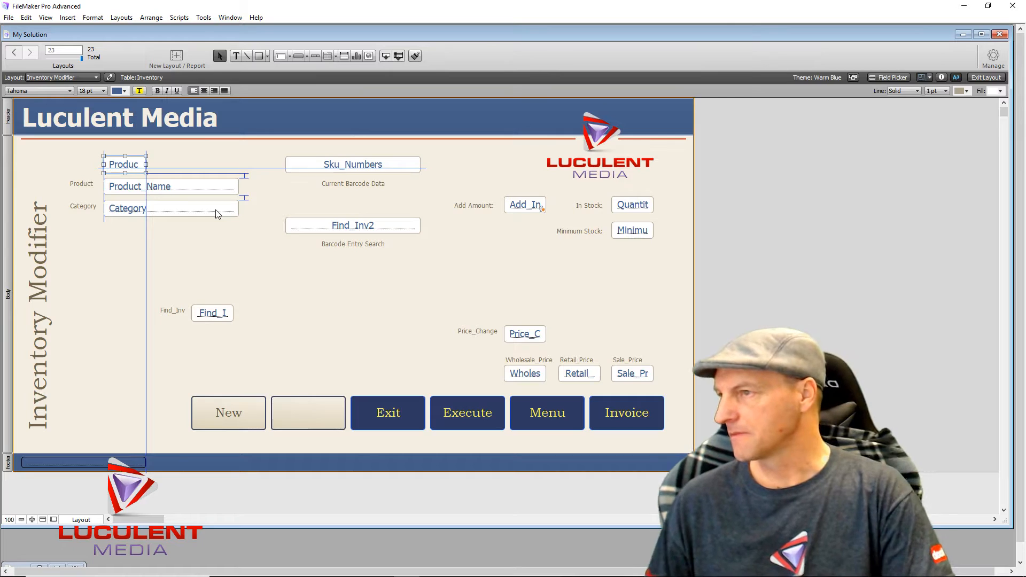
{"action": "left_click", "coordinate": [186, 270]}
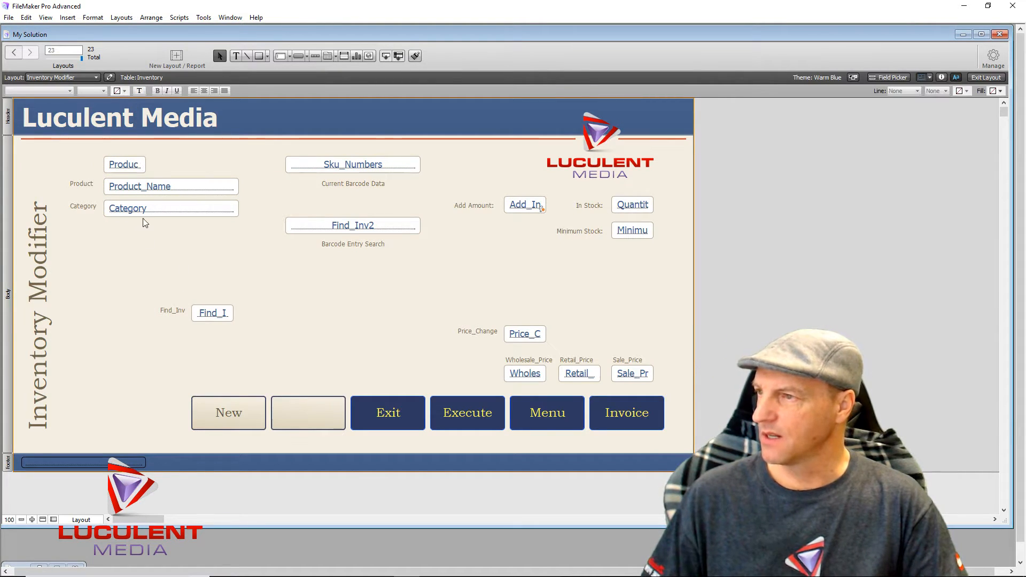
- Move the Product_Name field lower and place the Category field just below it
{"action": "left_click_drag", "start_coordinate": [143, 222], "coordinate": [143, 252]}
{"action": "left_click_drag", "start_coordinate": [166, 191], "coordinate": [165, 201]}
{"action": "left_click_drag", "start_coordinate": [168, 245], "coordinate": [168, 234]}
{"action": "left_click", "coordinate": [143, 261]}
- Rename the Product label to 'Product Name:' and move it above the Product_Name field
{"action": "left_click", "coordinate": [79, 183]}
{"action": "double_click", "coordinate": [79, 183]}
{"action": "type", "text": "P"}
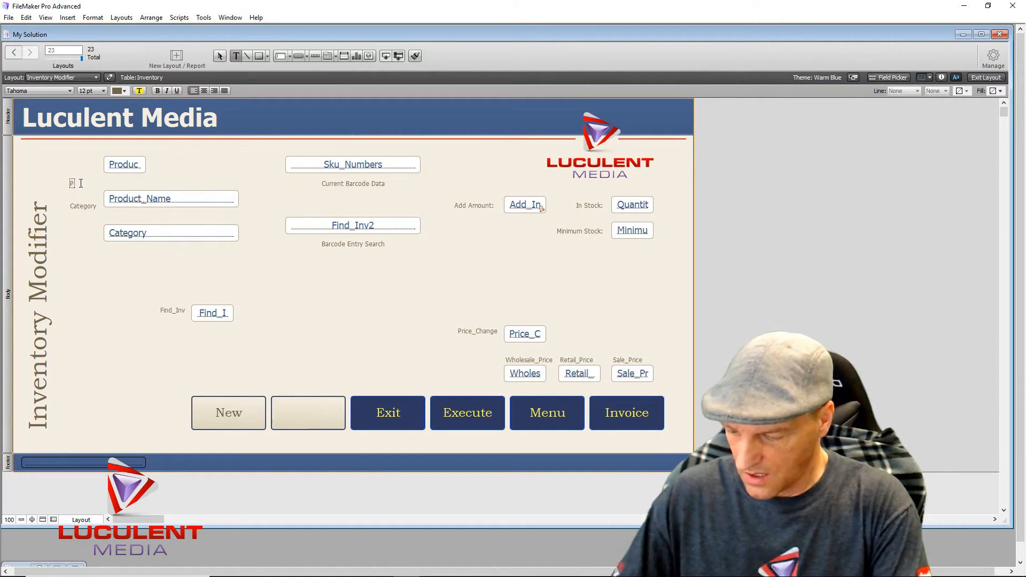
{"action": "type", "text": "roduct N"}
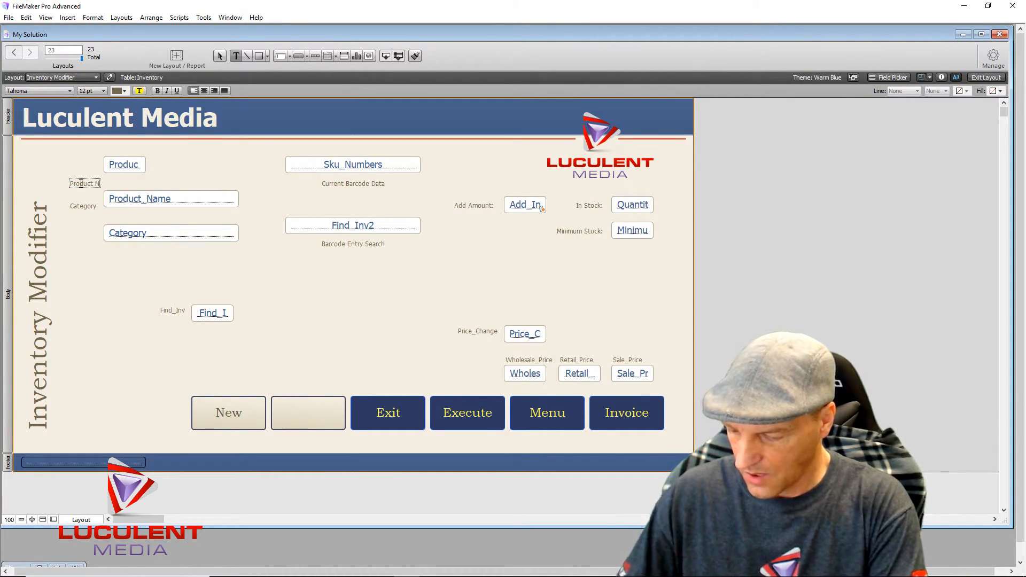
{"action": "type", "text": "ame"}
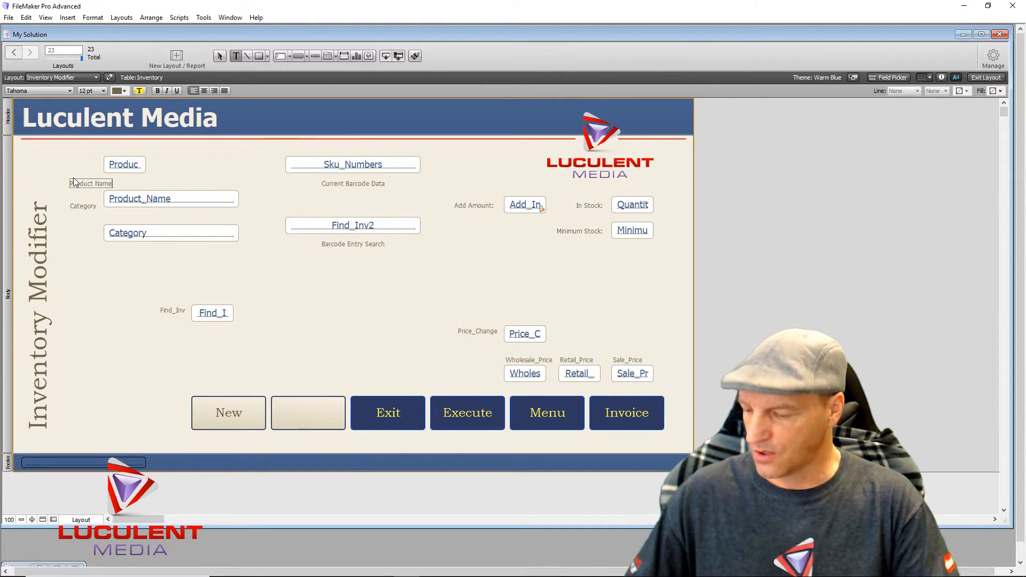
{"action": "type", "text": ":"}
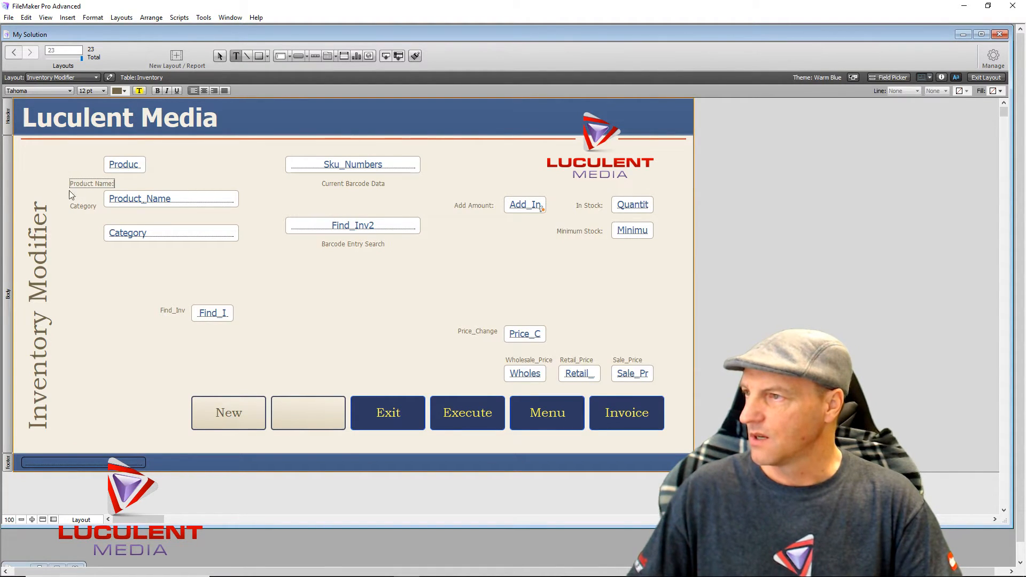
{"action": "left_click", "coordinate": [80, 184]}
{"action": "left_click_drag", "start_coordinate": [86, 182], "coordinate": [122, 181]}
{"action": "left_click", "coordinate": [71, 221]}
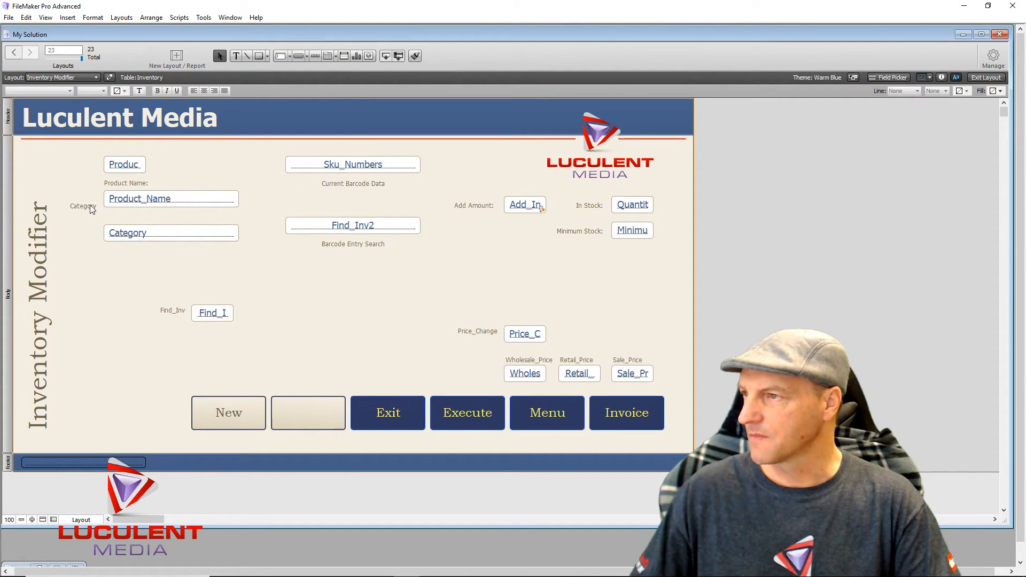
- Rename the Category label to 'Product Category' and move it above the Category field
{"action": "left_click", "coordinate": [90, 206]}
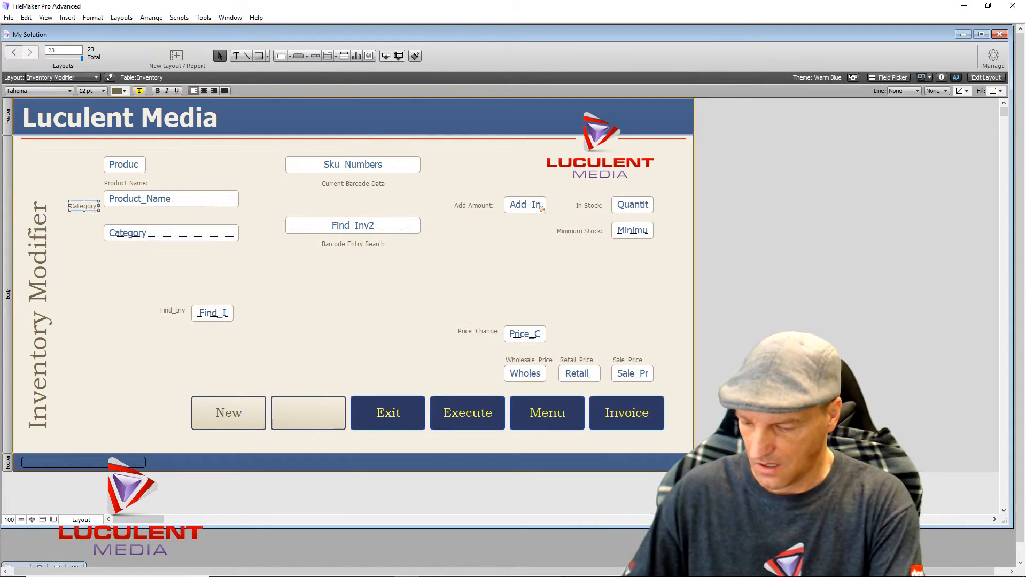
{"action": "double_click", "coordinate": [91, 208]}
{"action": "type", "text": "Product"}
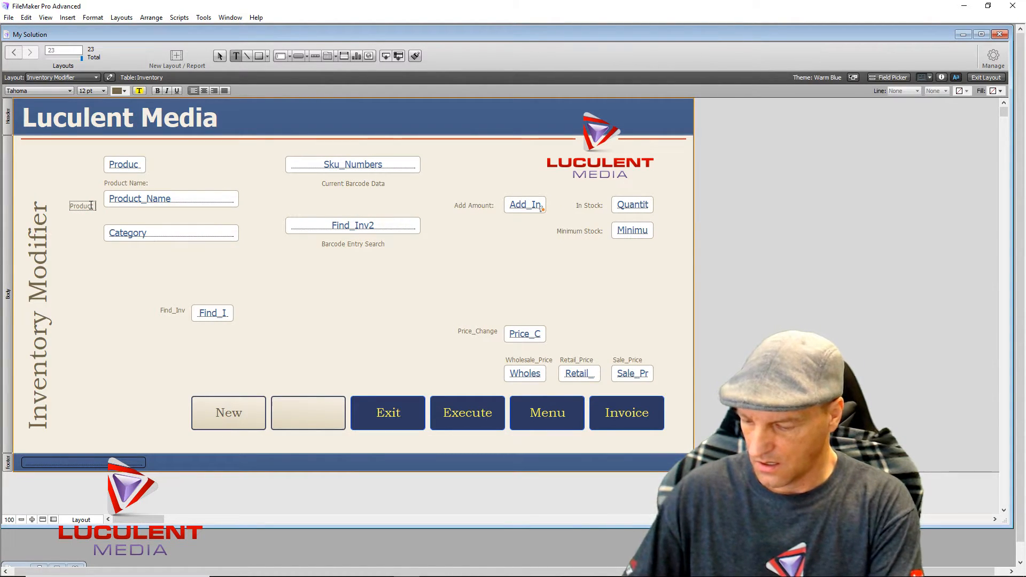
{"action": "type", "text": " Category"}
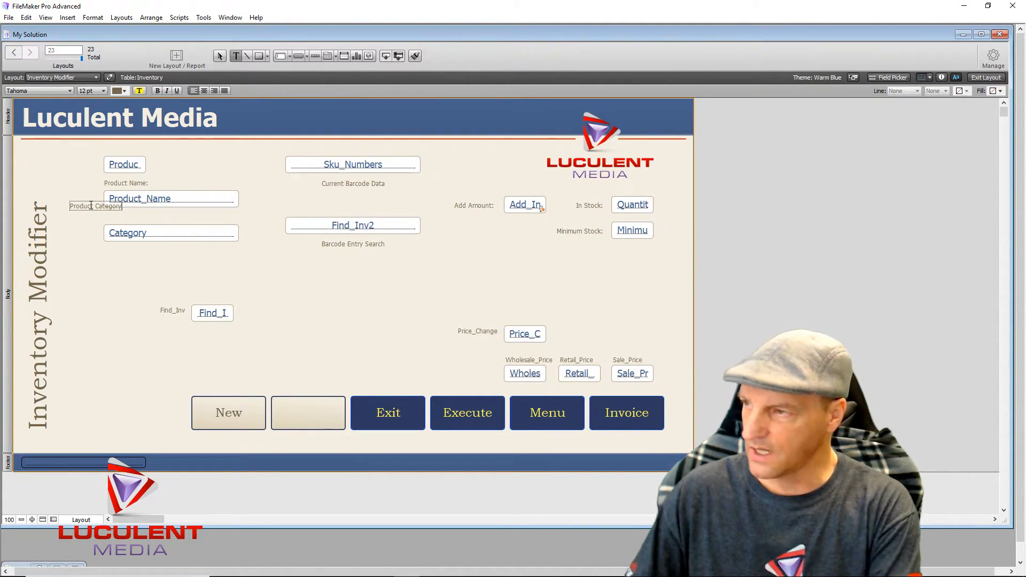
{"action": "key", "text": "Escape"}
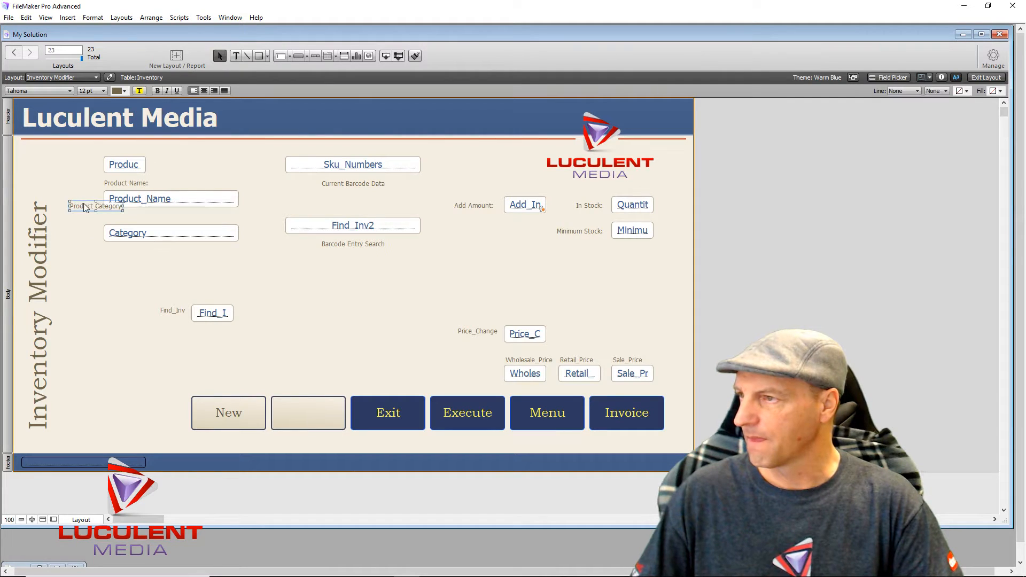
{"action": "left_click_drag", "start_coordinate": [84, 207], "coordinate": [121, 221]}
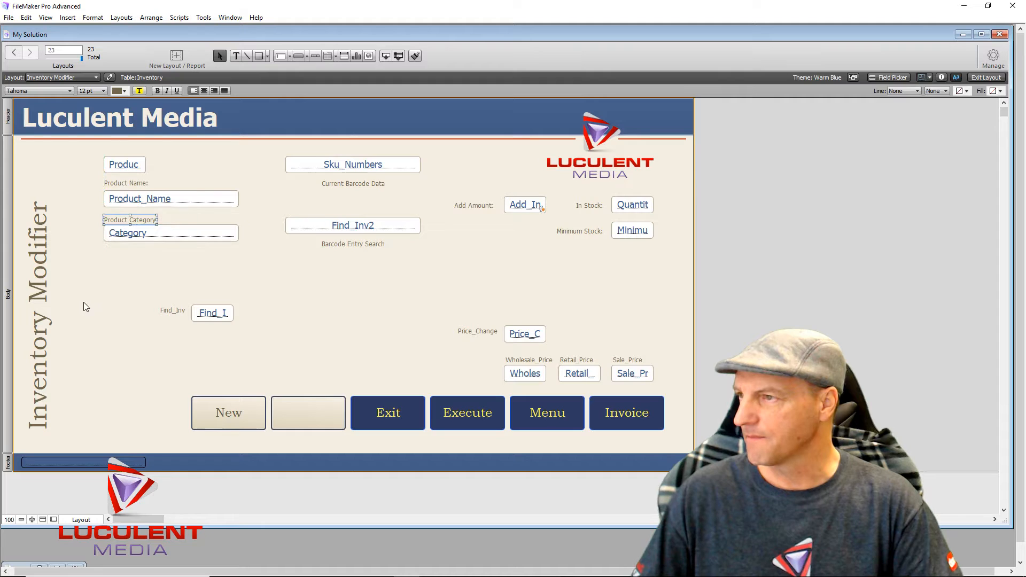
{"action": "left_click", "coordinate": [83, 302]}
- Fine-tune the Product Category and Product Name: label positions with small arrow-key nudges
{"action": "left_click", "coordinate": [116, 220]}
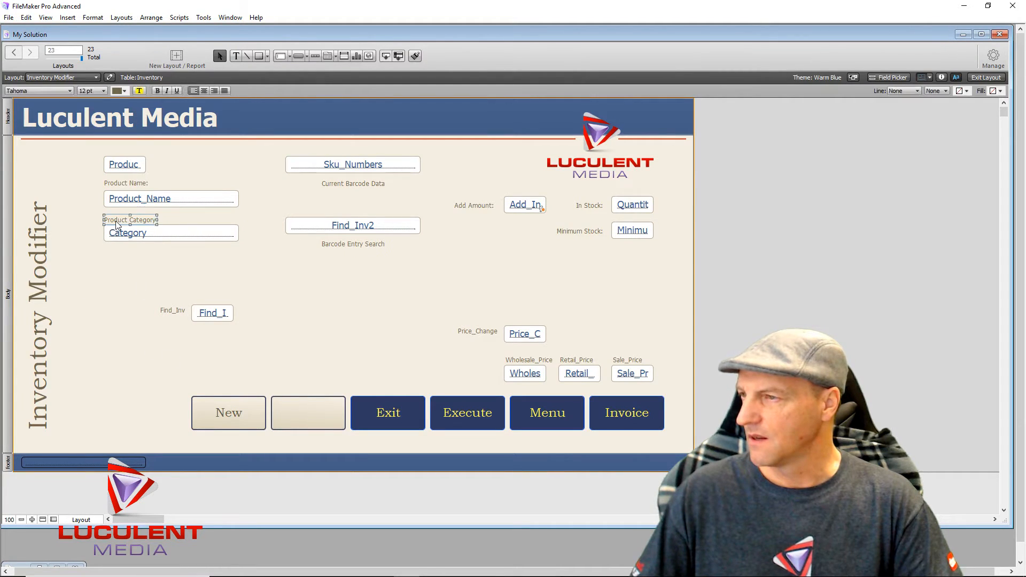
{"action": "key", "text": "Up"}
{"action": "key", "text": "Up"}
{"action": "key", "text": "Up"}
{"action": "key", "text": "Up"}
{"action": "left_click", "coordinate": [107, 268]}
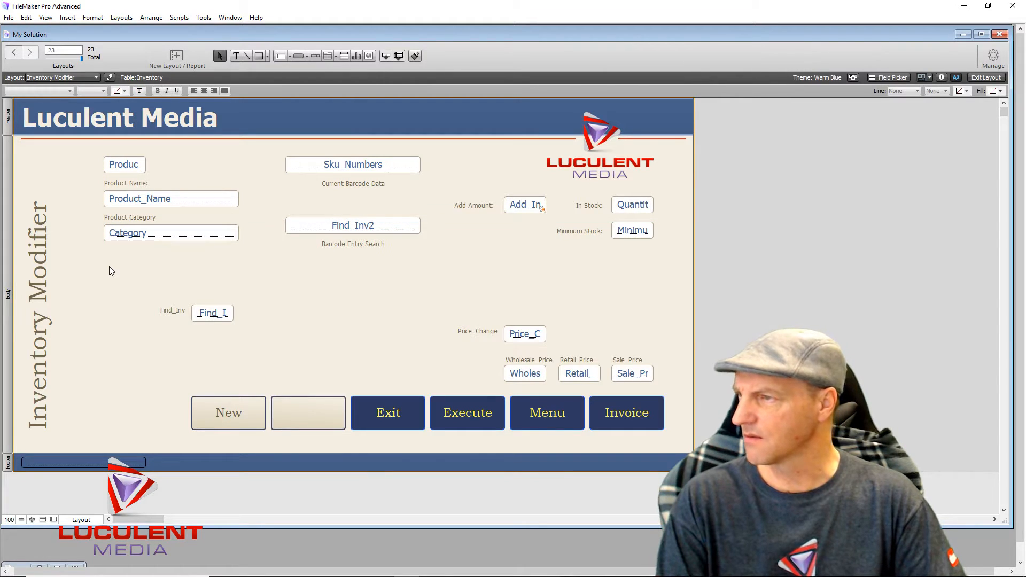
{"action": "left_click", "coordinate": [122, 219]}
{"action": "key", "text": "Down"}
{"action": "key", "text": "Down"}
{"action": "key", "text": "Down"}
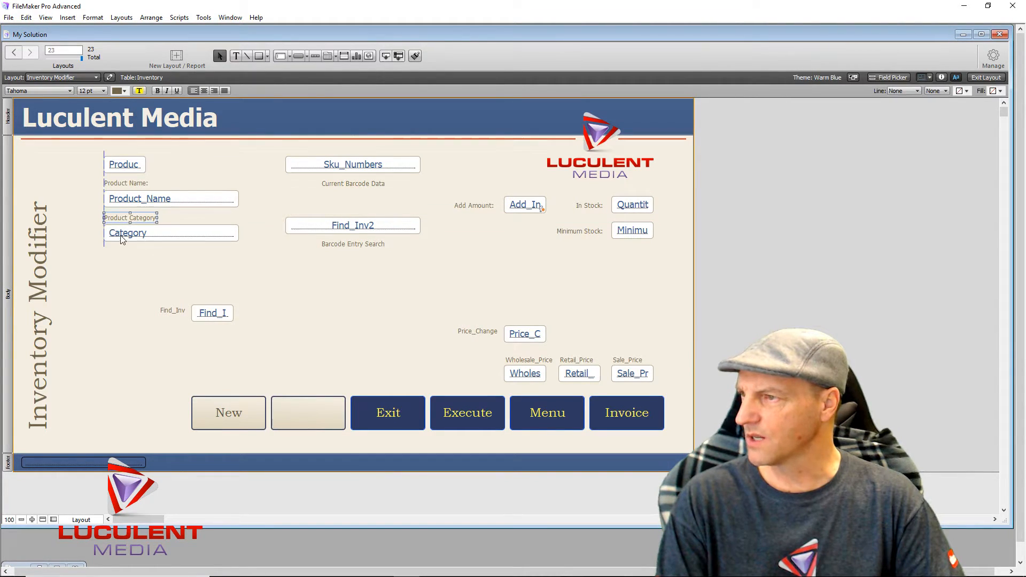
{"action": "left_click", "coordinate": [113, 251]}
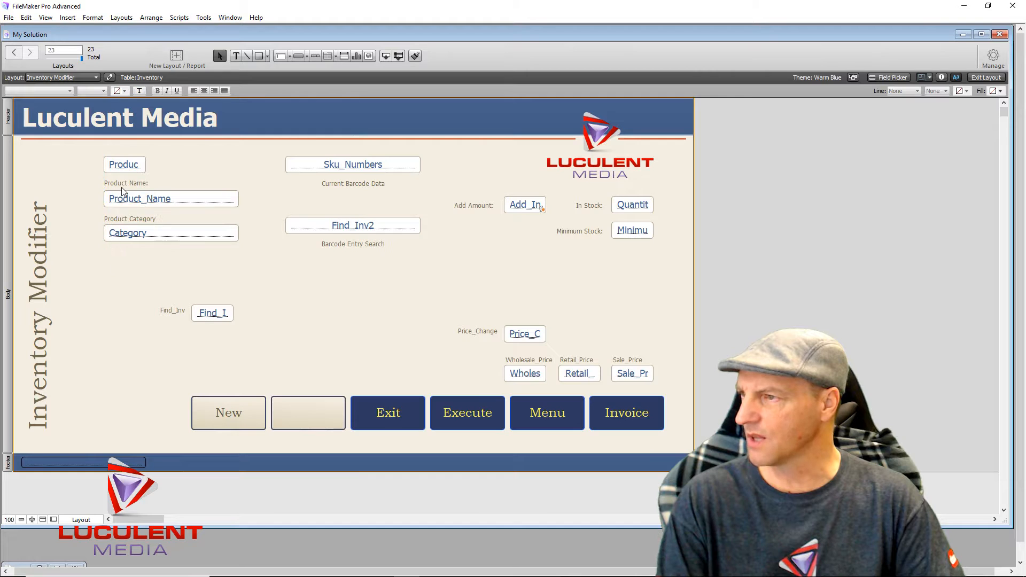
{"action": "left_click", "coordinate": [123, 184]}
{"action": "key", "text": "Down"}
{"action": "key", "text": "Down"}
{"action": "key", "text": "Down"}
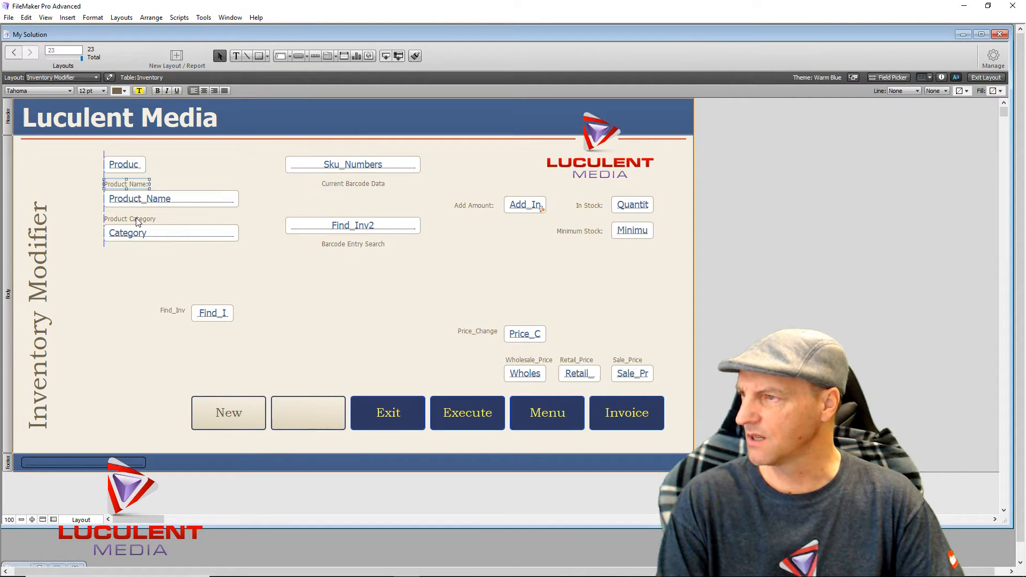
{"action": "left_click", "coordinate": [137, 276]}
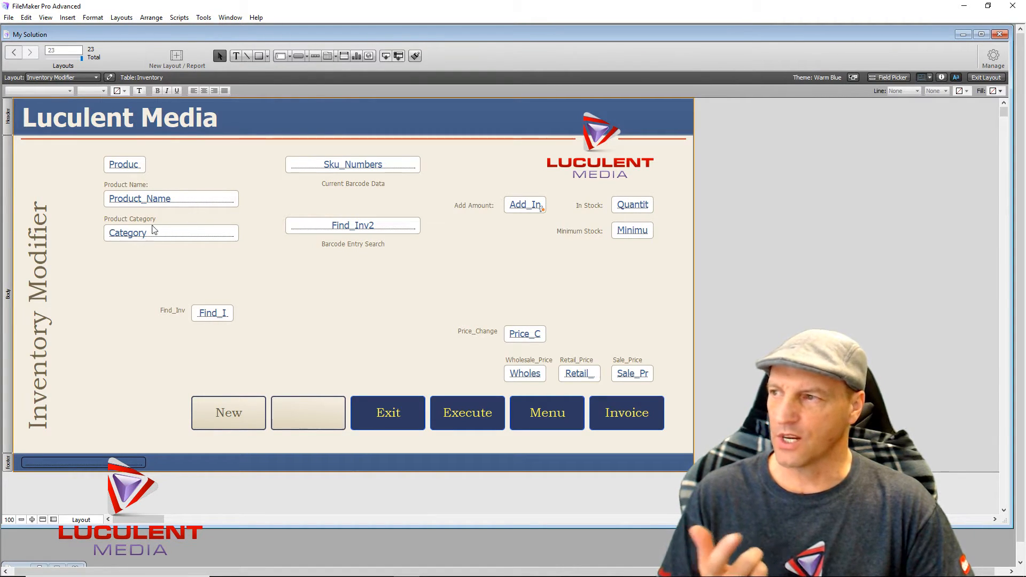
- Give the Product Name: and Product Category labels a dark text colour
{"action": "left_click", "coordinate": [117, 187]}
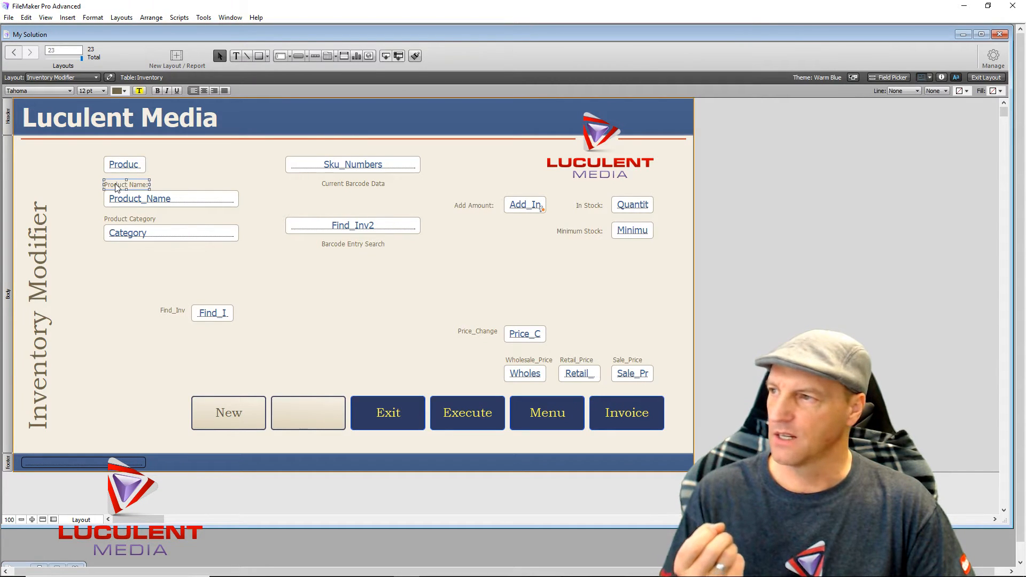
{"action": "left_click", "coordinate": [127, 94]}
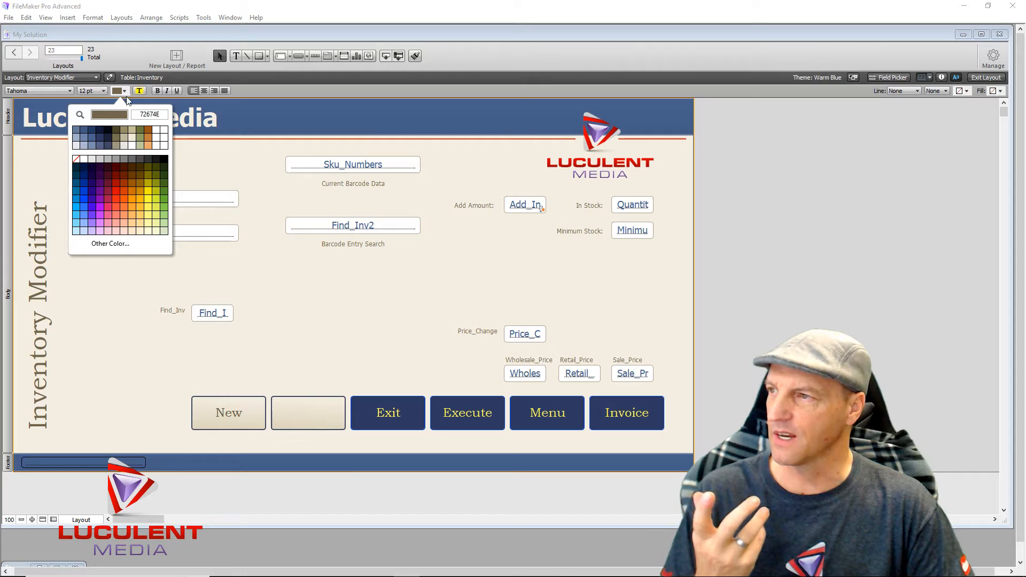
{"action": "left_click", "coordinate": [107, 129]}
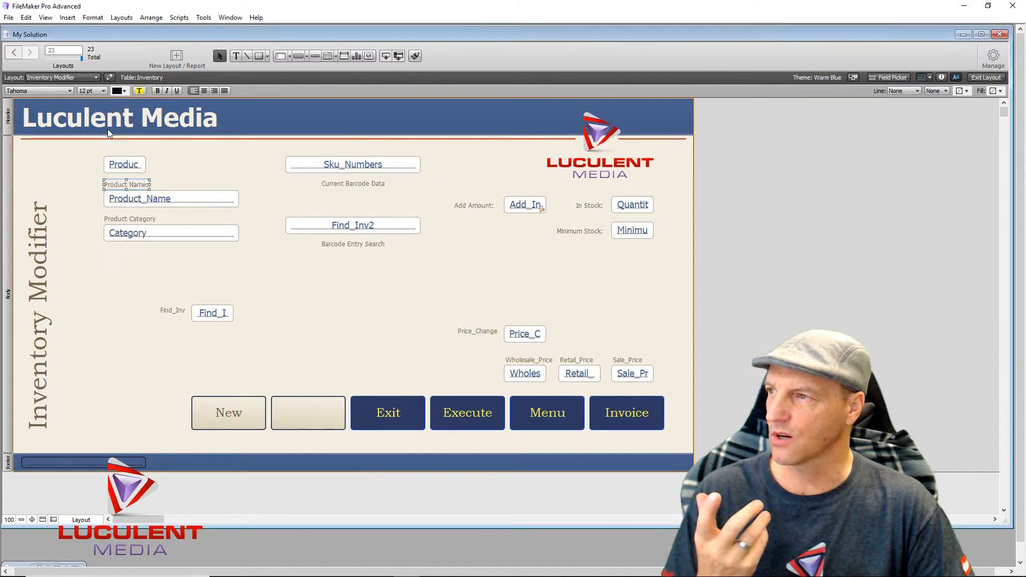
{"action": "left_click", "coordinate": [119, 219]}
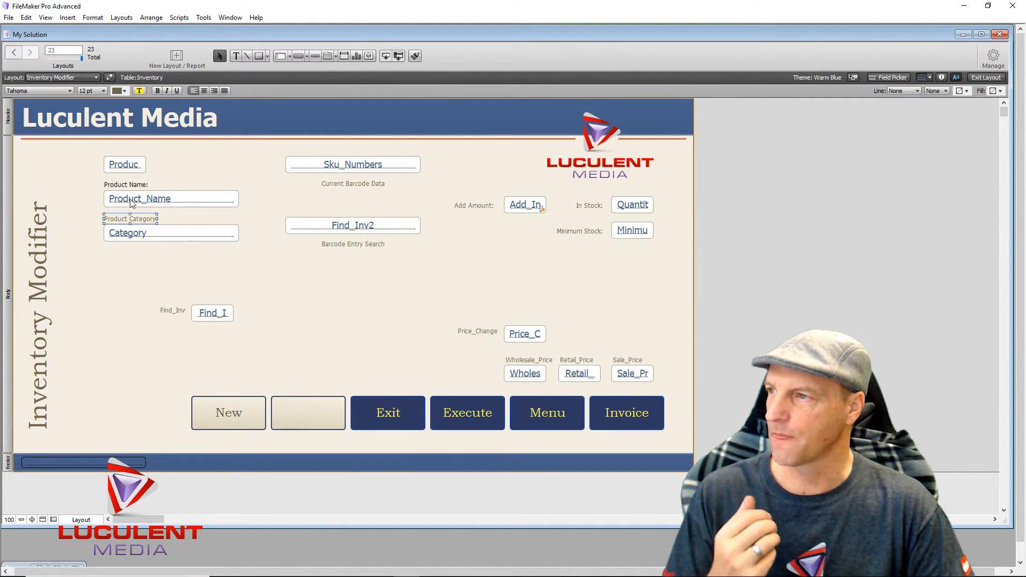
{"action": "left_click", "coordinate": [126, 94]}
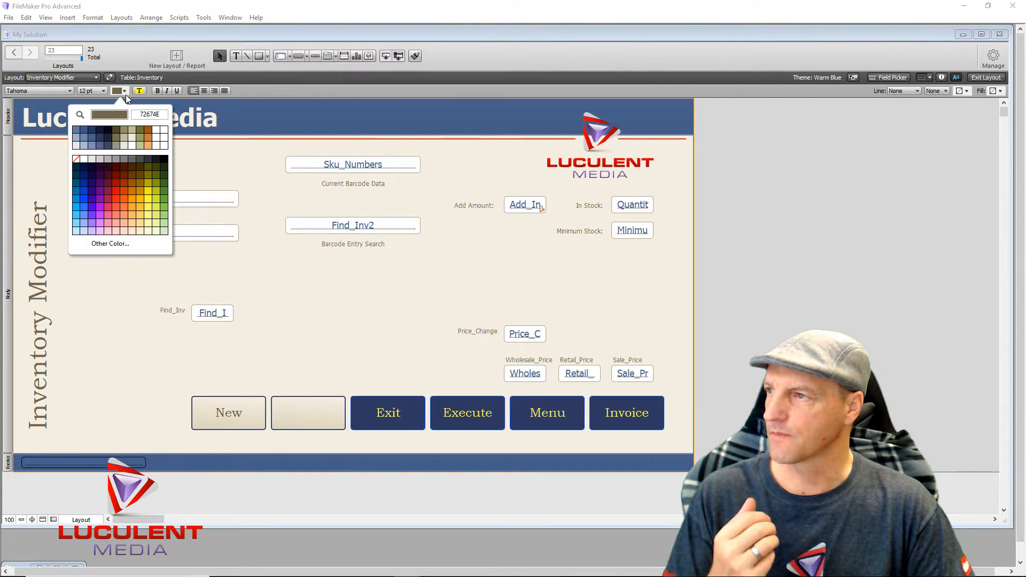
{"action": "left_click", "coordinate": [110, 128]}
{"action": "left_click", "coordinate": [117, 316]}
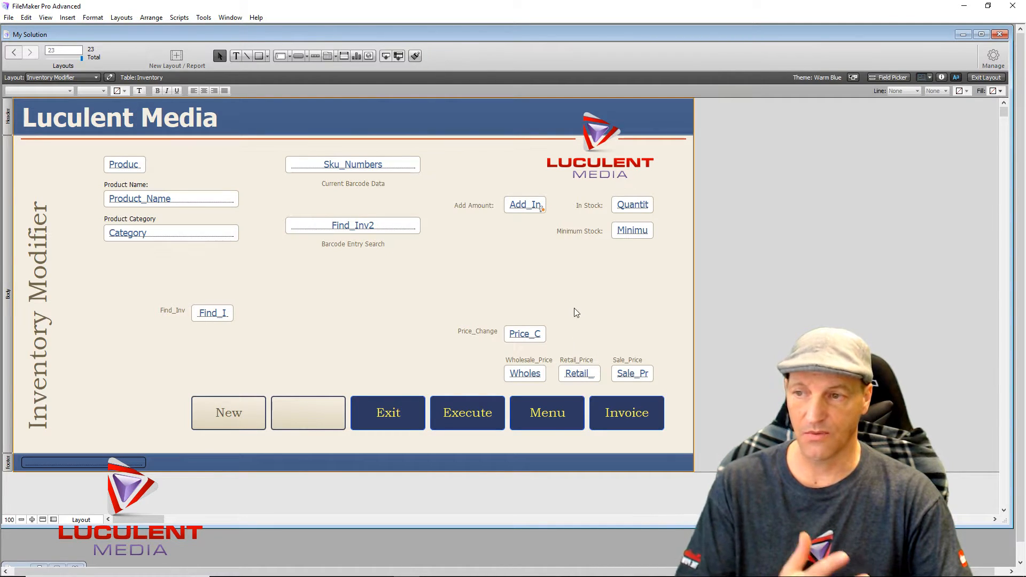
- Move the Price_Change and Retail_Price fields up into a new row below Minimum Stock
{"action": "left_click", "coordinate": [513, 334]}
{"action": "left_click", "coordinate": [463, 333]}
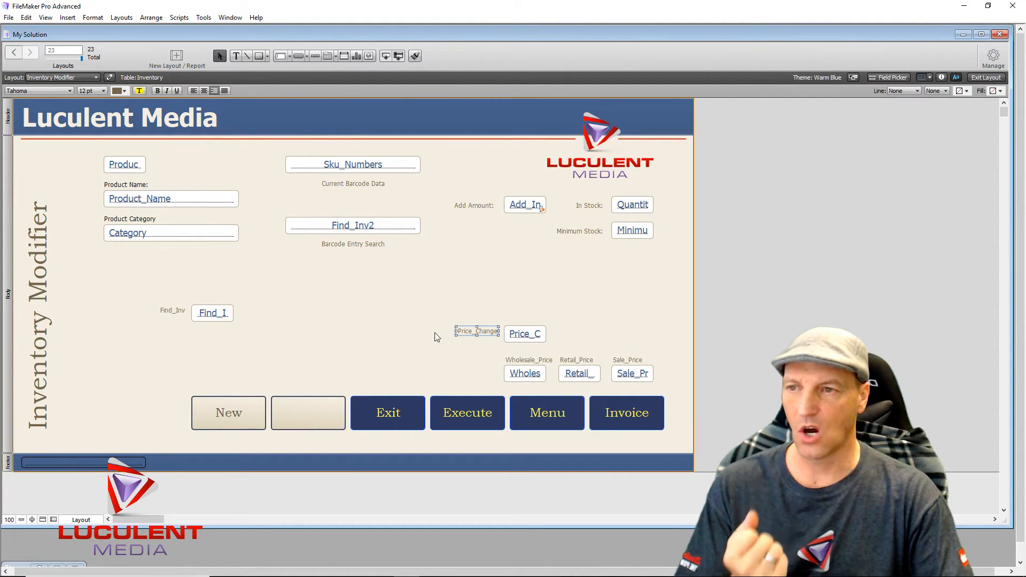
{"action": "left_click", "coordinate": [529, 338]}
{"action": "left_click_drag", "start_coordinate": [529, 338], "coordinate": [533, 271]}
{"action": "left_click", "coordinate": [582, 375]}
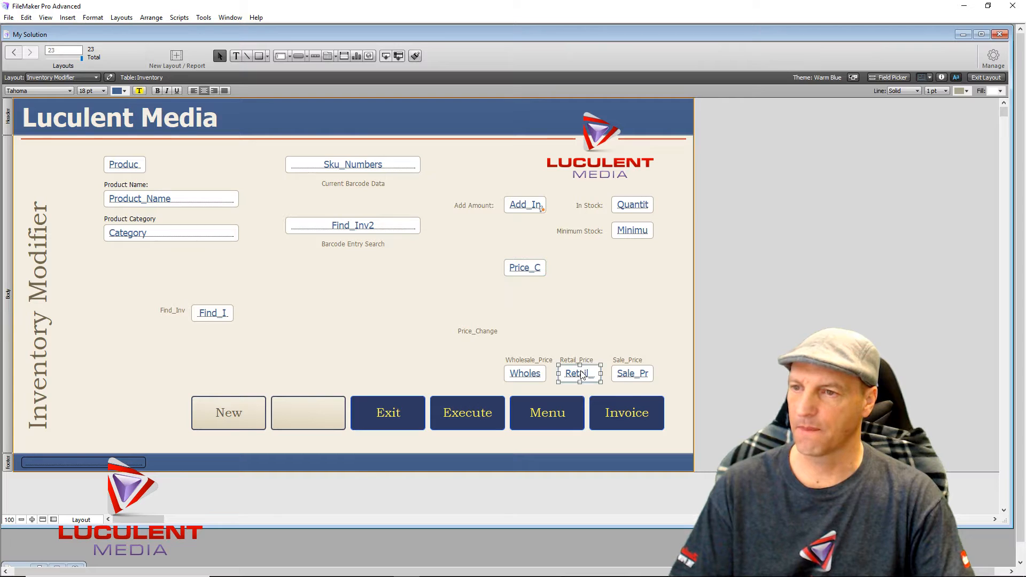
{"action": "left_click_drag", "start_coordinate": [582, 374], "coordinate": [634, 268]}
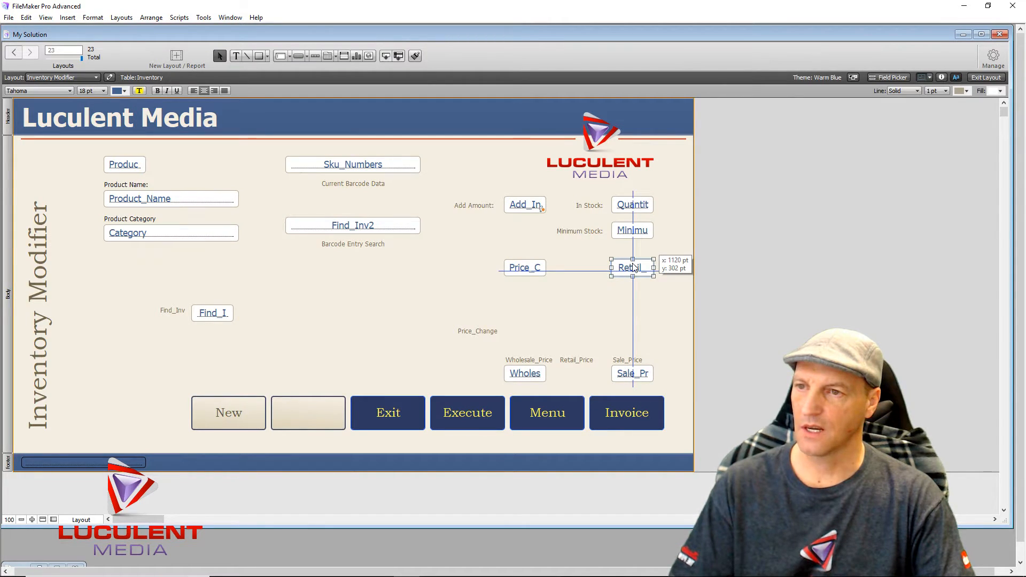
{"action": "left_click", "coordinate": [540, 351]}
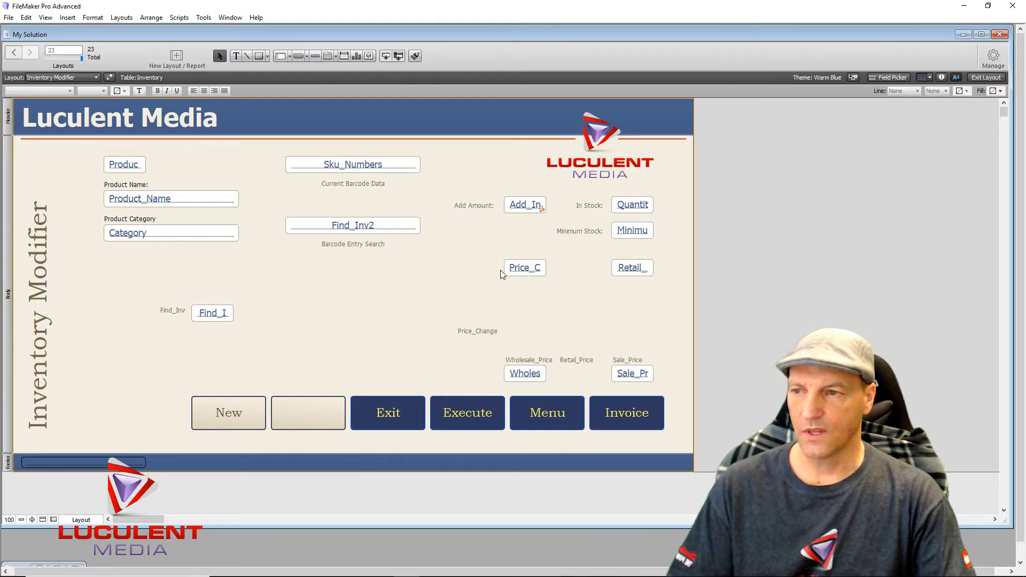
- Retype the Price_Change label as 'Change Base Price'
{"action": "left_click", "coordinate": [484, 332]}
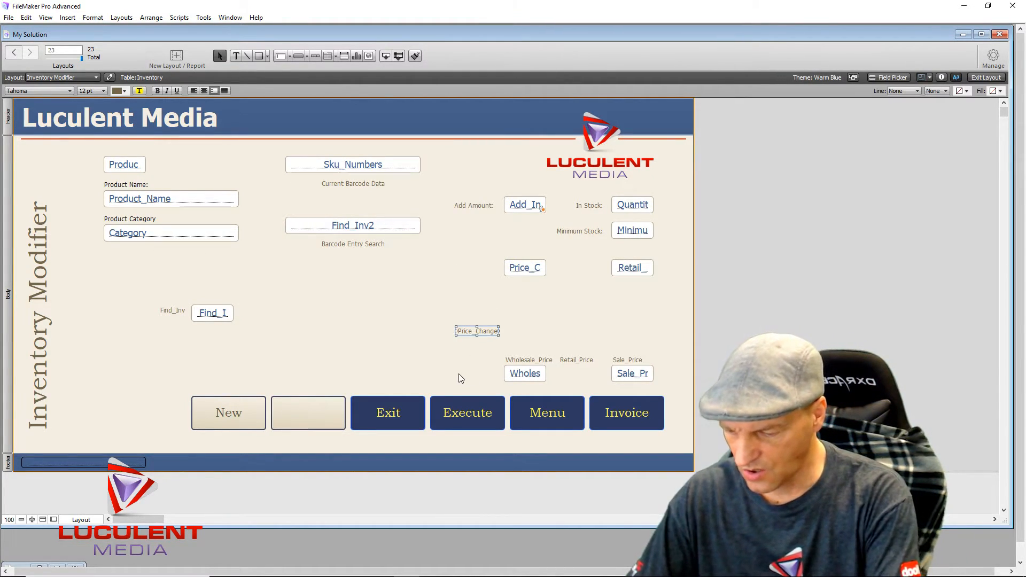
{"action": "key", "text": "Return"}
{"action": "type", "text": "Chan"}
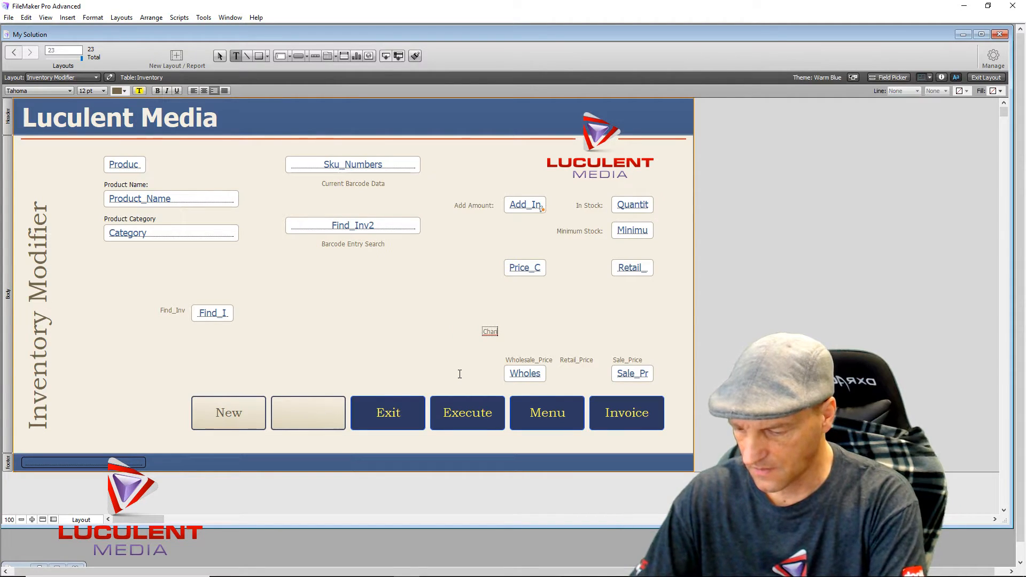
{"action": "type", "text": "ge Base P"}
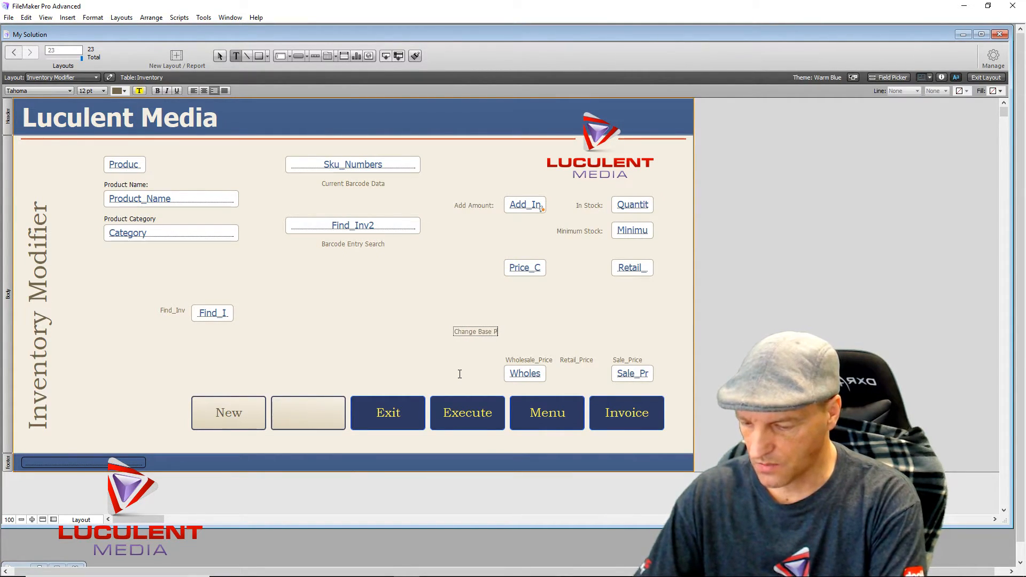
{"action": "type", "text": "rice"}
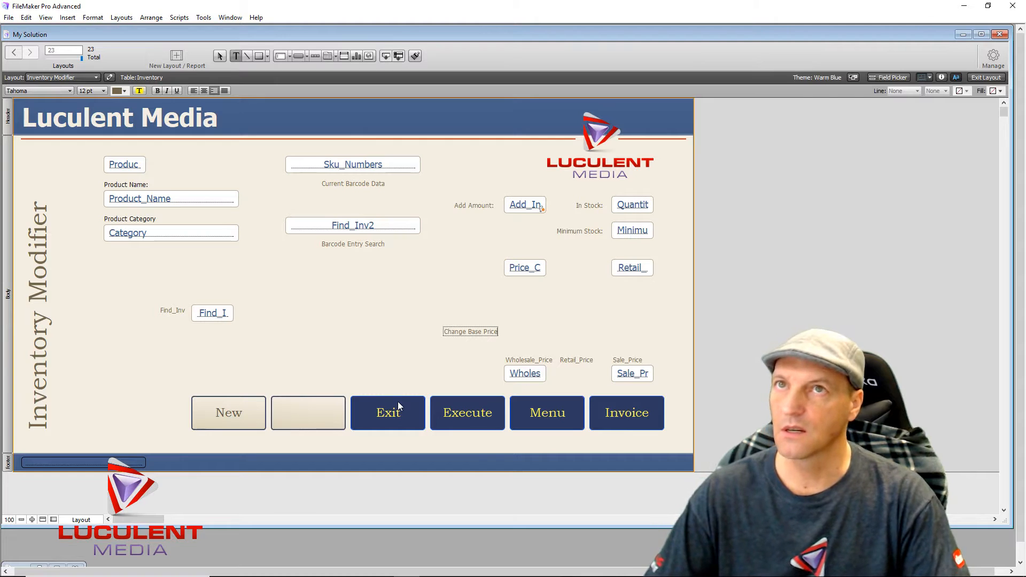
{"action": "key", "text": "Escape"}
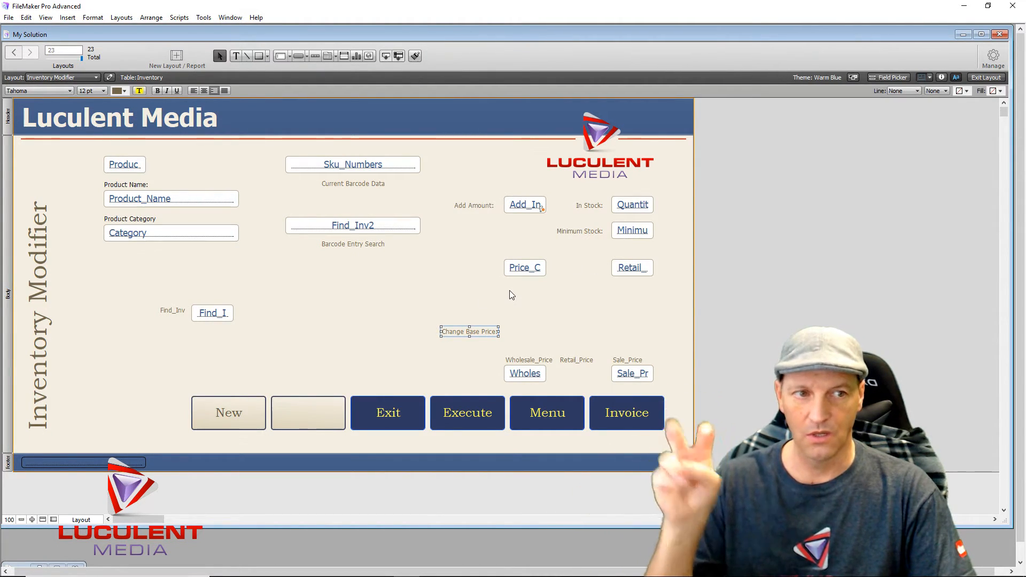
- Move the Change Base Price label up to sit just left of its field
{"action": "left_click_drag", "start_coordinate": [472, 331], "coordinate": [473, 268]}
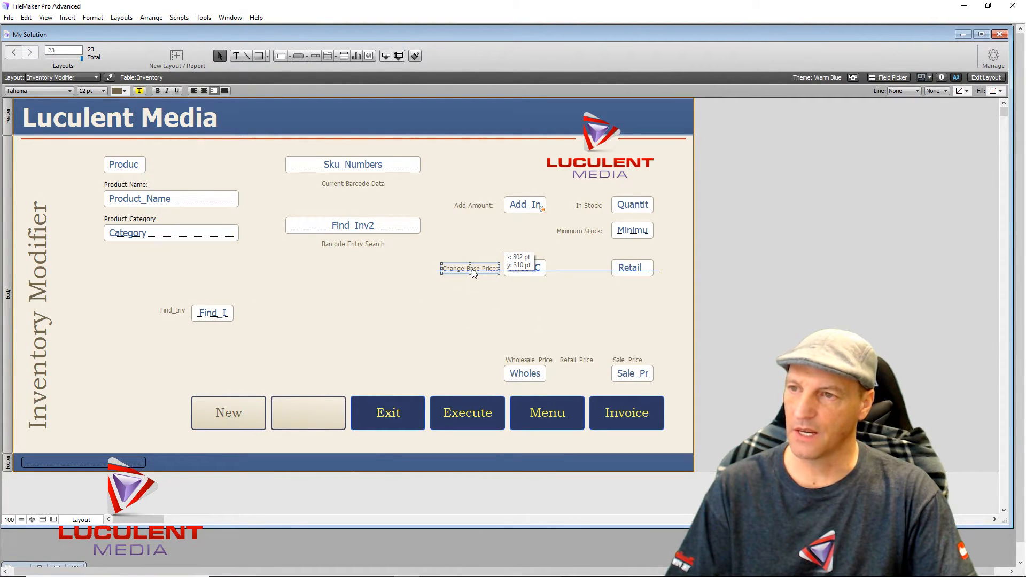
{"action": "left_click_drag", "start_coordinate": [473, 268], "coordinate": [470, 268]}
{"action": "left_click", "coordinate": [476, 314]}
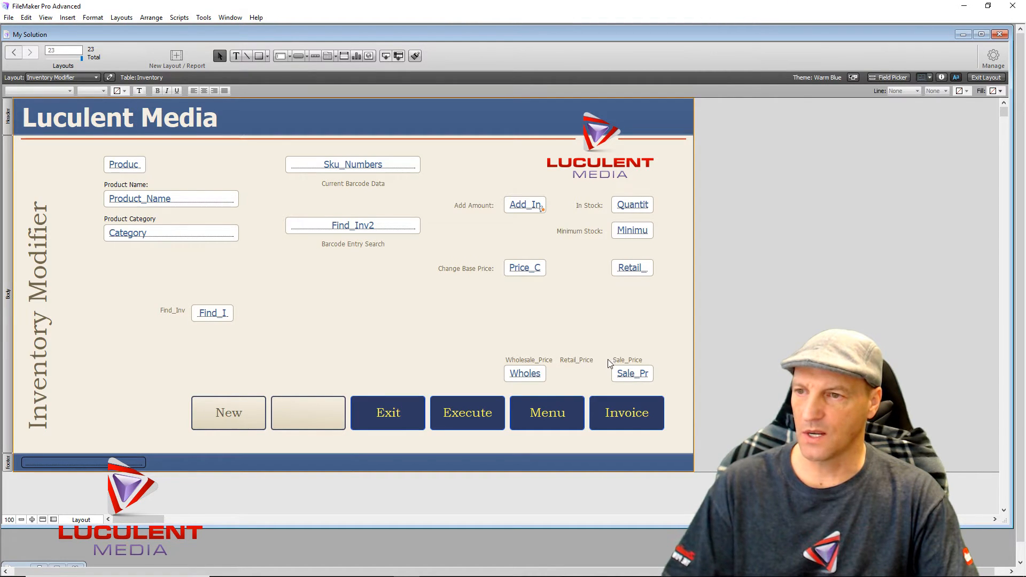
- Rename the Retail_Price label to 'Current Price:' and place it beside the retail price field
{"action": "double_click", "coordinate": [570, 360]}
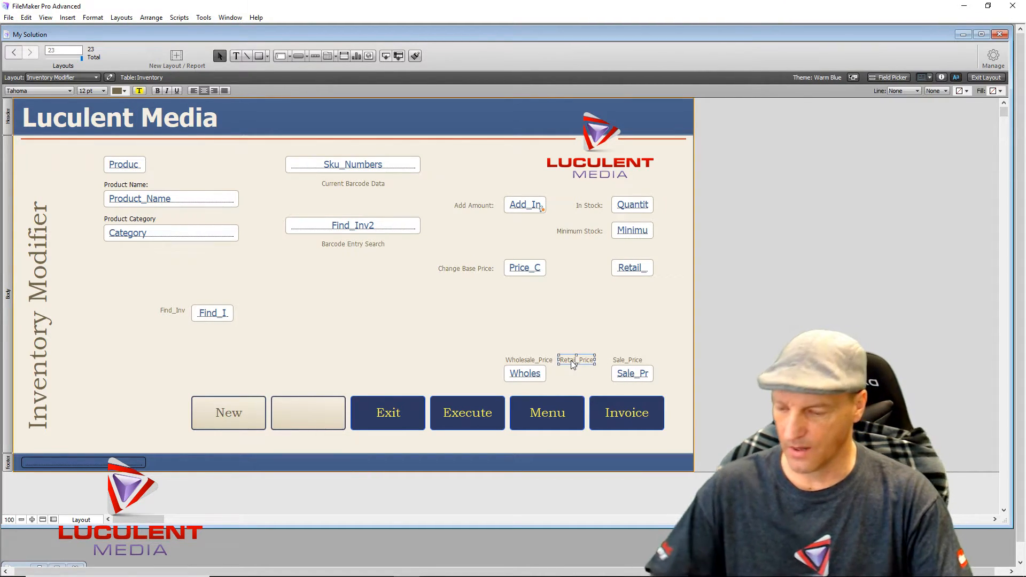
{"action": "type", "text": "Current P"}
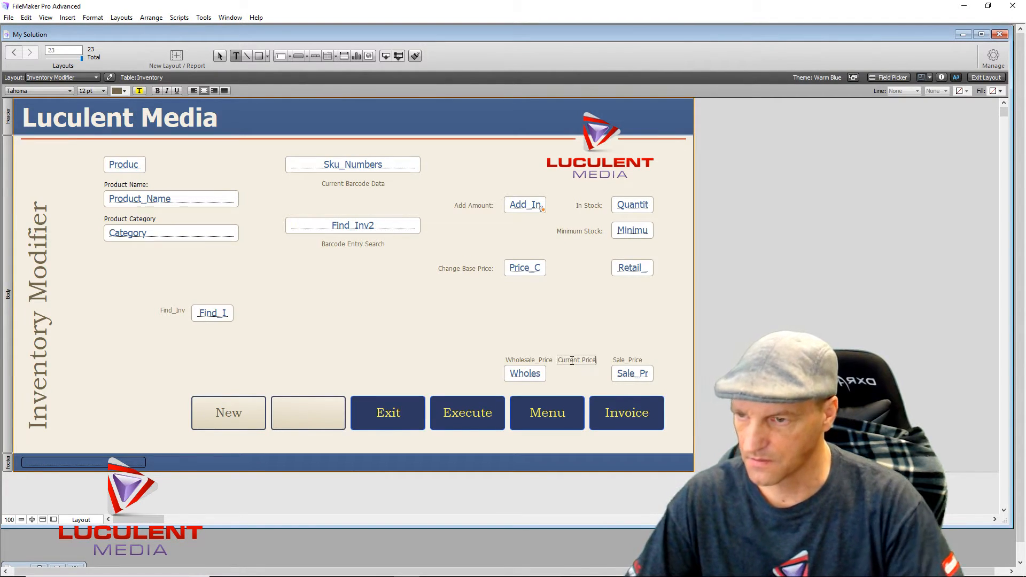
{"action": "type", "text": "rice:"}
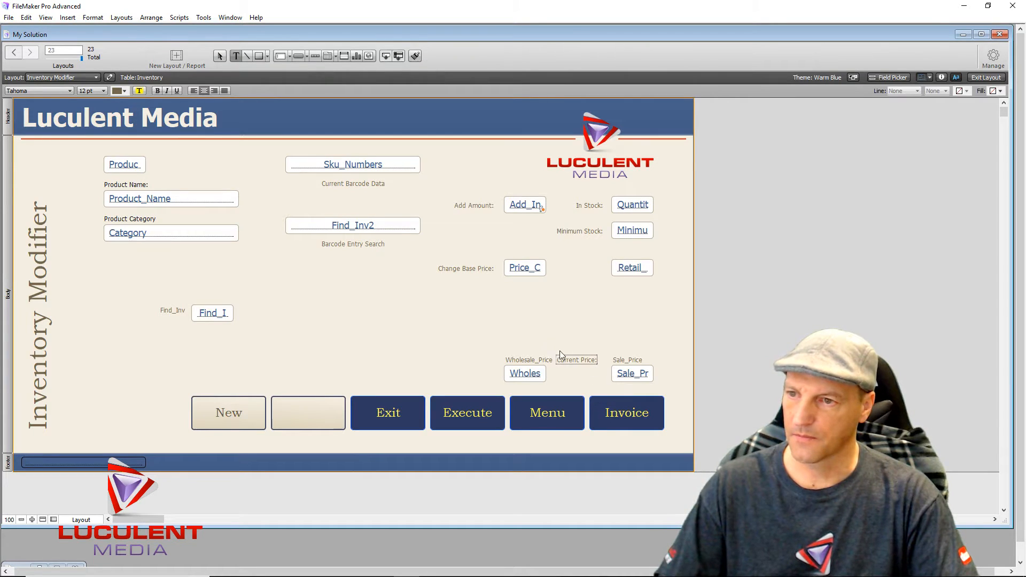
{"action": "key", "text": "Escape"}
{"action": "left_click_drag", "start_coordinate": [573, 361], "coordinate": [580, 270]}
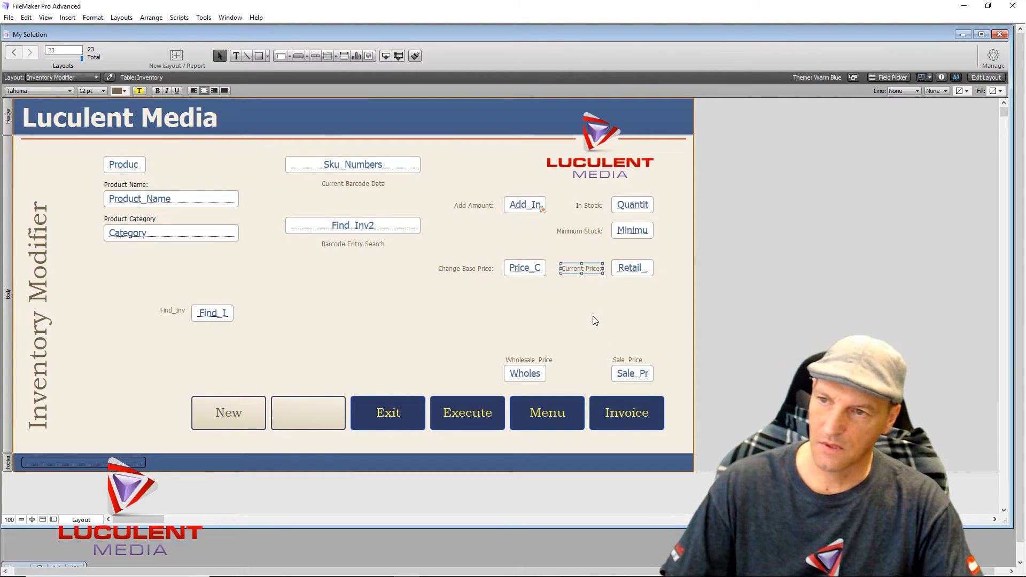
{"action": "left_click_drag", "start_coordinate": [585, 318], "coordinate": [586, 206]}
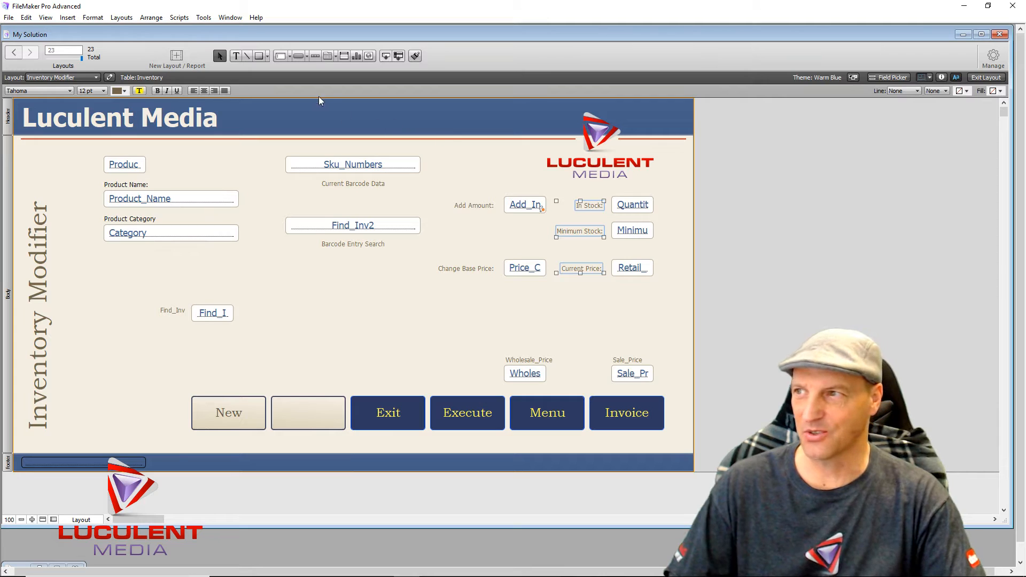
- Align the right edges of the Current Price:, In Stock and Minimum Stock labels via the Inspector
{"action": "left_click", "coordinate": [940, 78]}
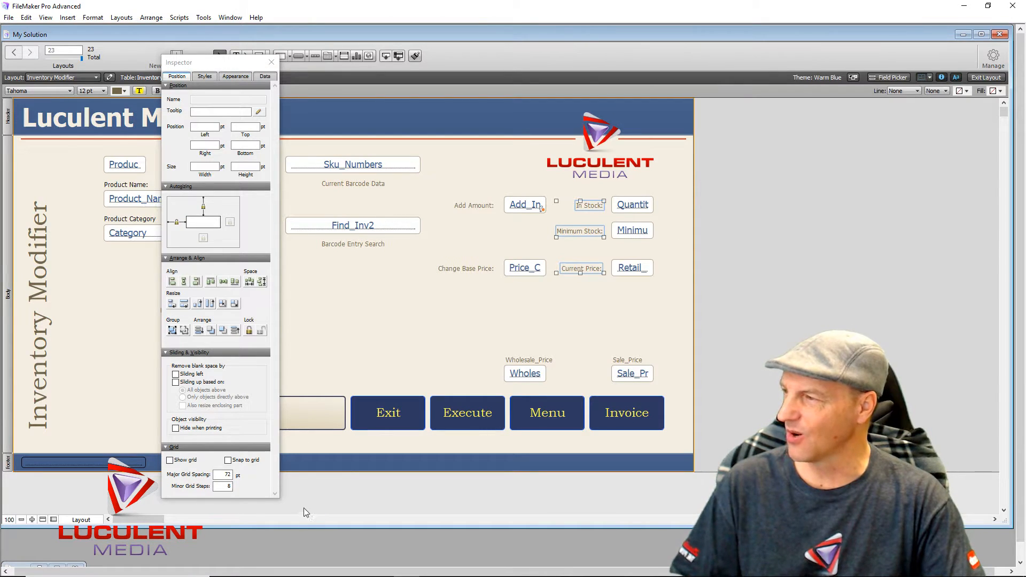
{"action": "left_click", "coordinate": [196, 282]}
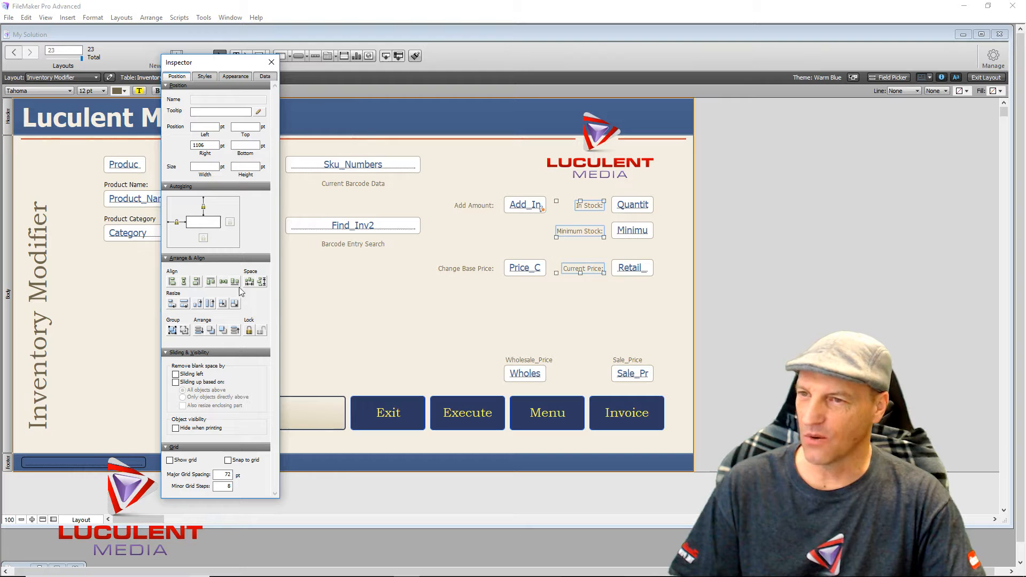
{"action": "left_click", "coordinate": [495, 317]}
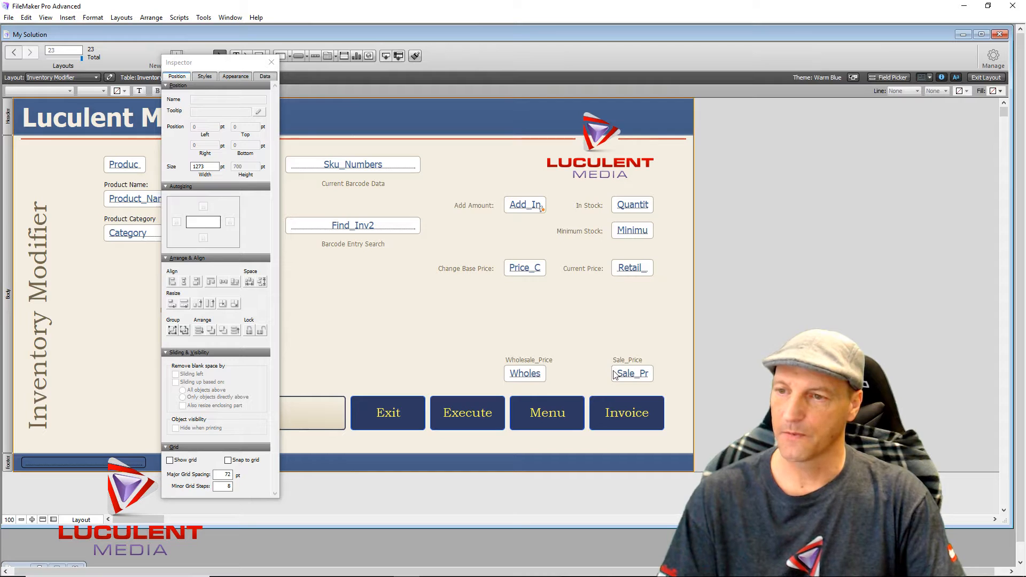
- Move the Sale_Pr and Wholes fields up into the right column below the Current Price row
{"action": "left_click", "coordinate": [525, 376]}
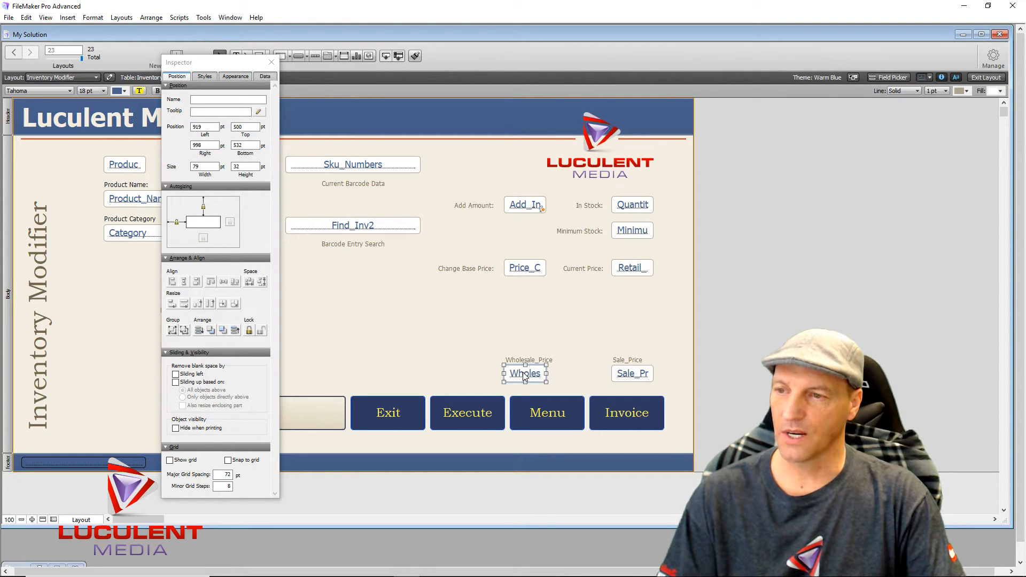
{"action": "left_click_drag", "start_coordinate": [525, 377], "coordinate": [633, 346]}
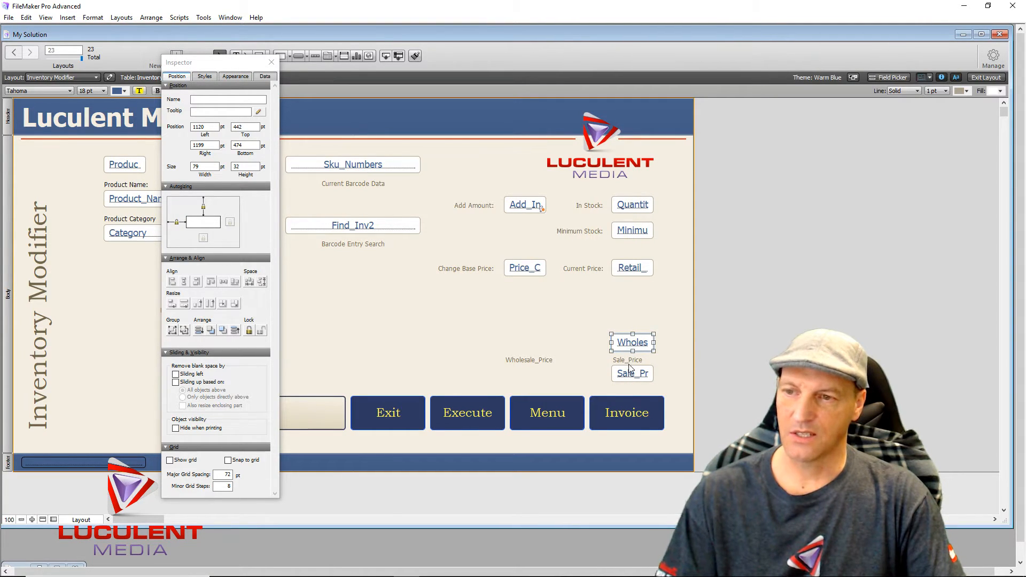
{"action": "left_click_drag", "start_coordinate": [633, 375], "coordinate": [632, 321]}
{"action": "left_click", "coordinate": [618, 359]}
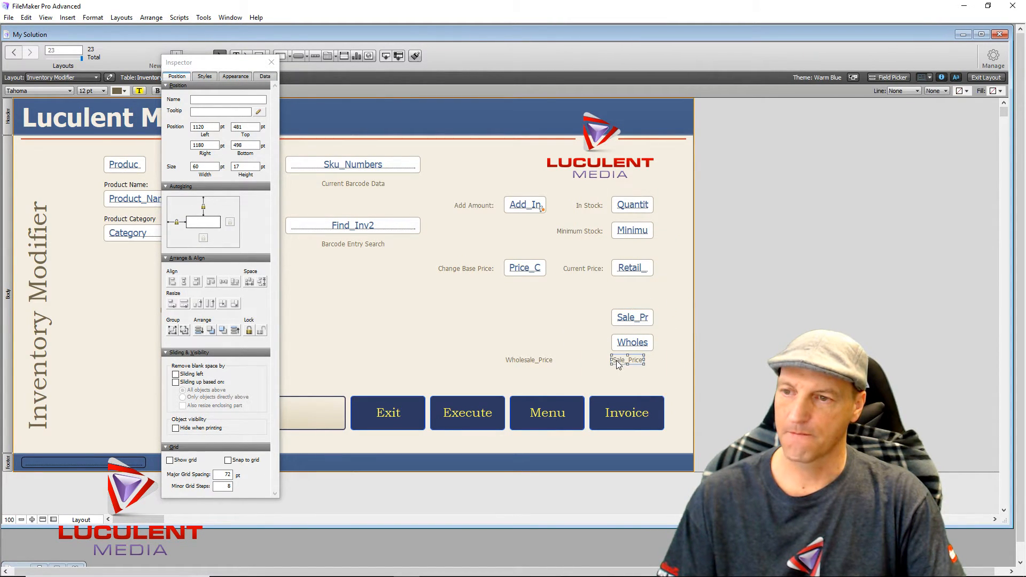
{"action": "left_click_drag", "start_coordinate": [620, 359], "coordinate": [528, 334]}
{"action": "left_click_drag", "start_coordinate": [606, 352], "coordinate": [668, 305]}
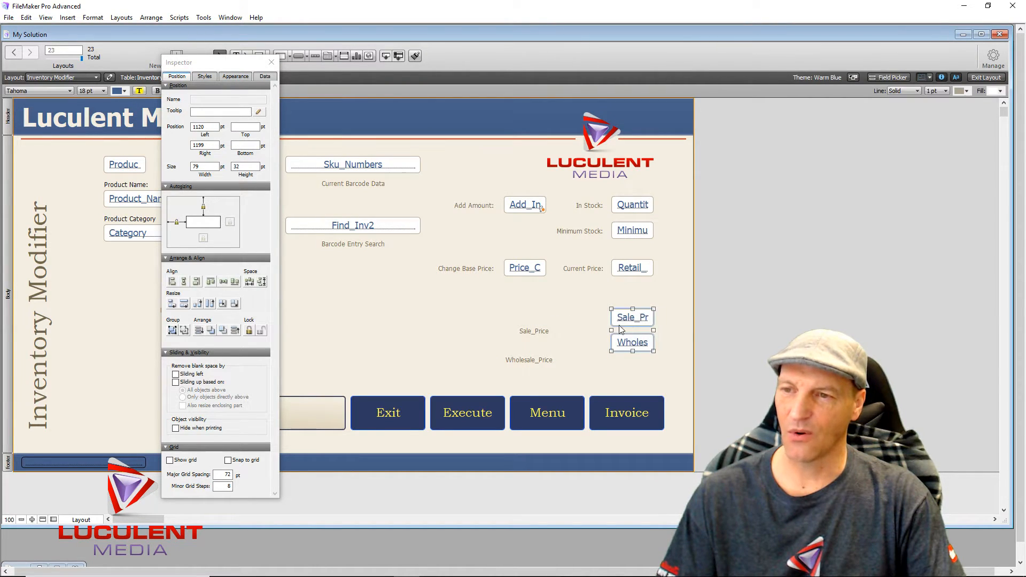
{"action": "left_click_drag", "start_coordinate": [615, 331], "coordinate": [632, 393]}
{"action": "key", "text": "Down"}
{"action": "key", "text": "Down"}
{"action": "key", "text": "Down"}
{"action": "key", "text": "Down"}
{"action": "key", "text": "Down"}
{"action": "key", "text": "Down"}
{"action": "key", "text": "Down"}
{"action": "key", "text": "Down"}
{"action": "key", "text": "Down"}
{"action": "key", "text": "Down"}
{"action": "key", "text": "Down"}
{"action": "key", "text": "Down"}
{"action": "key", "text": "Down"}
{"action": "key", "text": "Down"}
{"action": "key", "text": "Down"}
{"action": "key", "text": "Down"}
{"action": "key", "text": "Down"}
{"action": "key", "text": "Down"}
{"action": "key", "text": "Down"}
{"action": "key", "text": "Down"}
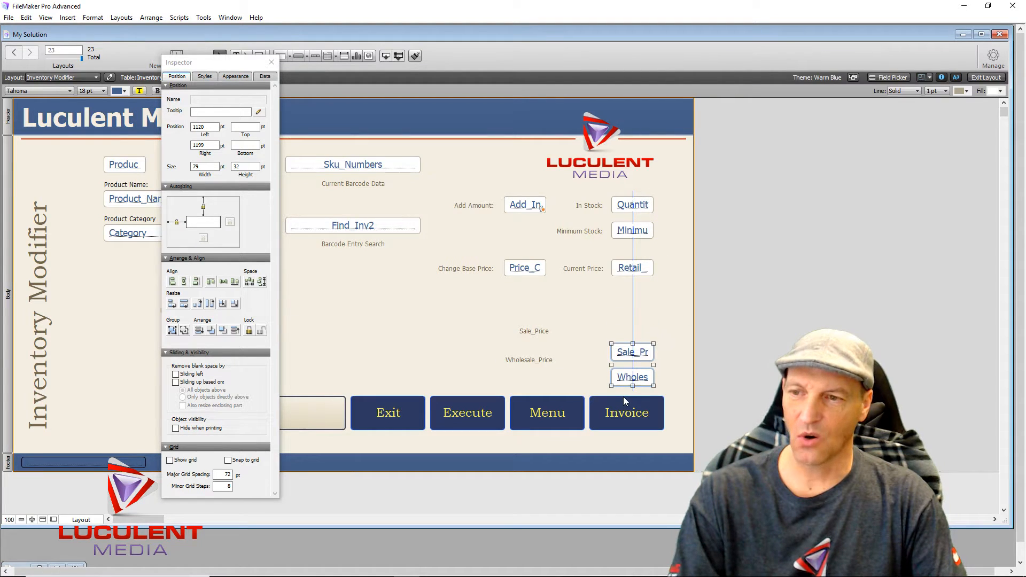
{"action": "key", "text": "Up"}
{"action": "key", "text": "Up"}
{"action": "key", "text": "Up"}
{"action": "key", "text": "Up"}
{"action": "key", "text": "Up"}
{"action": "key", "text": "Up"}
{"action": "key", "text": "Up"}
{"action": "key", "text": "Up"}
{"action": "key", "text": "Up"}
{"action": "key", "text": "Up"}
{"action": "key", "text": "Up"}
{"action": "key", "text": "Up"}
{"action": "key", "text": "Up"}
{"action": "key", "text": "Up"}
{"action": "key", "text": "Up"}
{"action": "key", "text": "Up"}
{"action": "key", "text": "Up"}
{"action": "key", "text": "Up"}
{"action": "key", "text": "Up"}
{"action": "key", "text": "Up"}
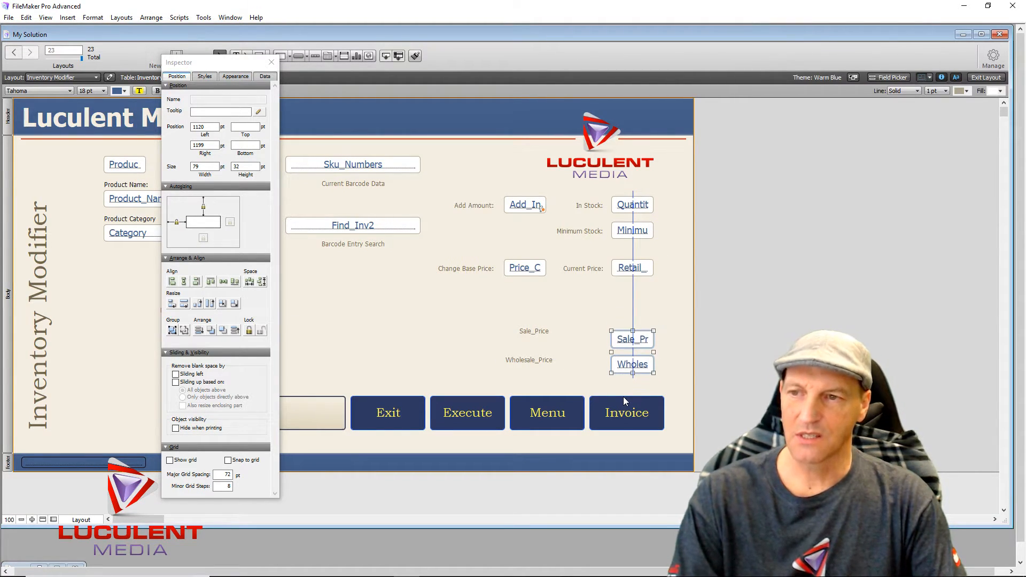
{"action": "key", "text": "Up"}
{"action": "key", "text": "Up"}
{"action": "key", "text": "Up"}
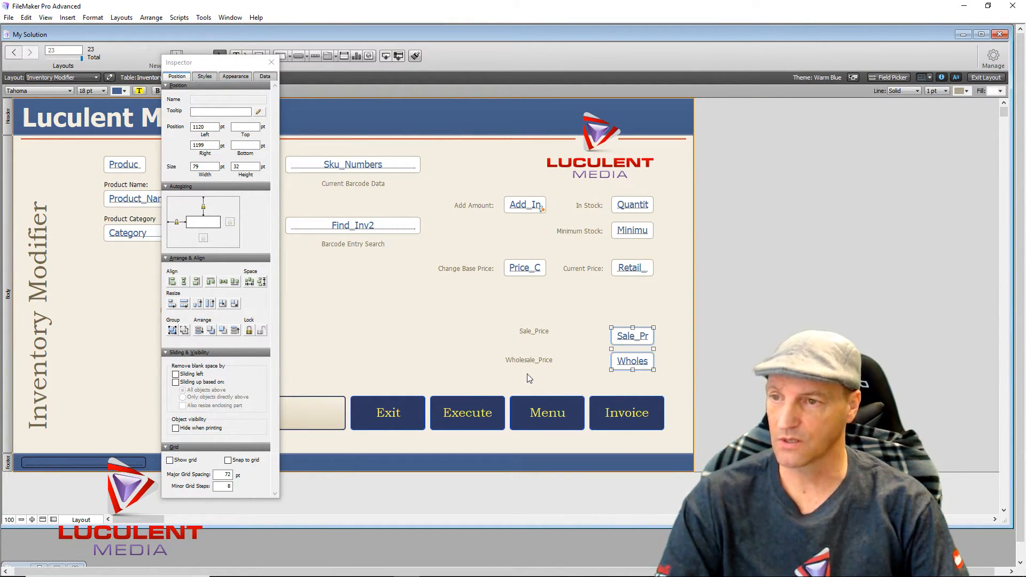
{"action": "left_click", "coordinate": [530, 343]}
- Relabel the Sale_Price label as 'Sale Price:' and place it just left of the Sale_Pr field
{"action": "left_click", "coordinate": [540, 331]}
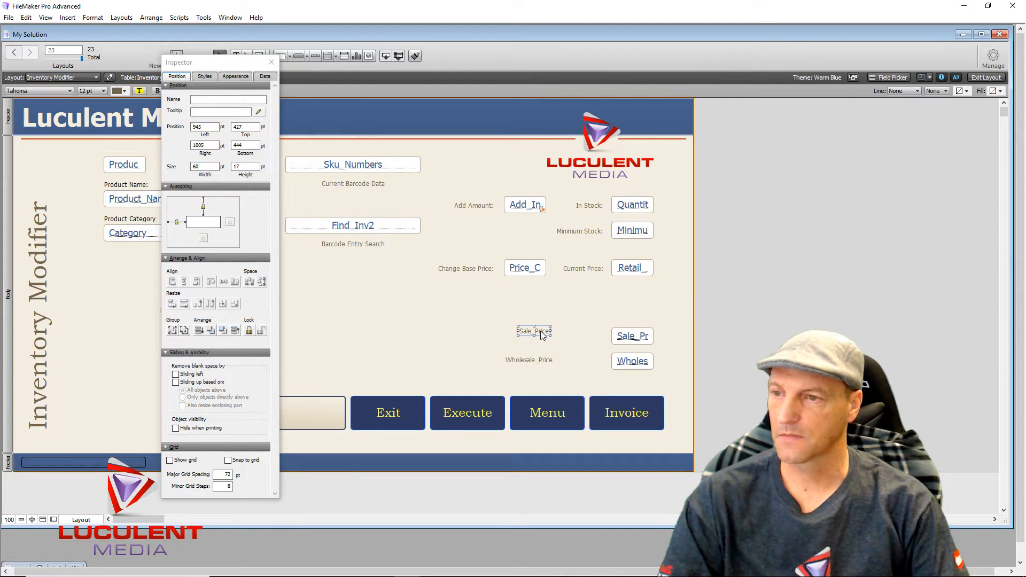
{"action": "double_click", "coordinate": [540, 331]}
{"action": "type", "text": "Sa"}
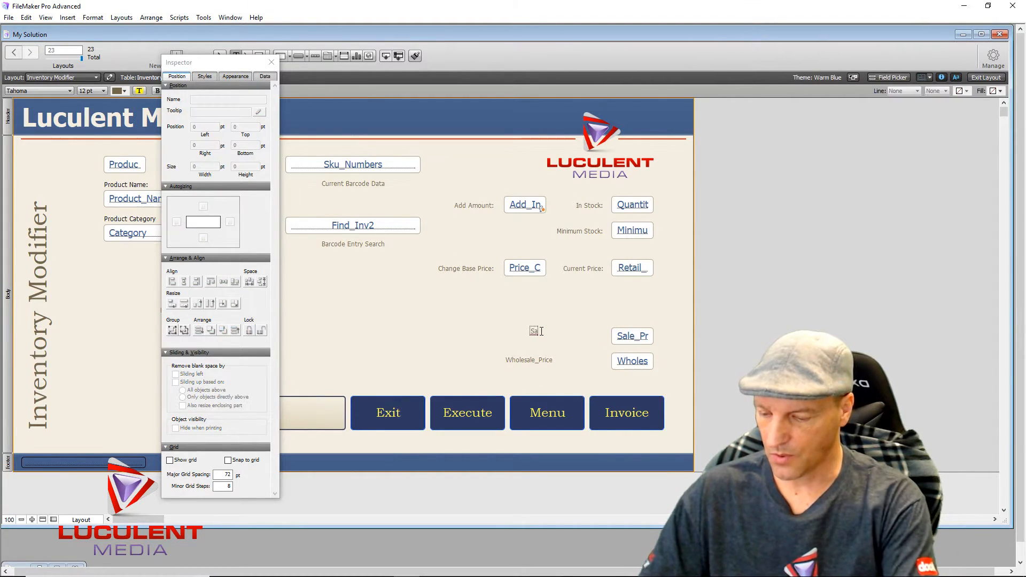
{"action": "type", "text": "le Price"}
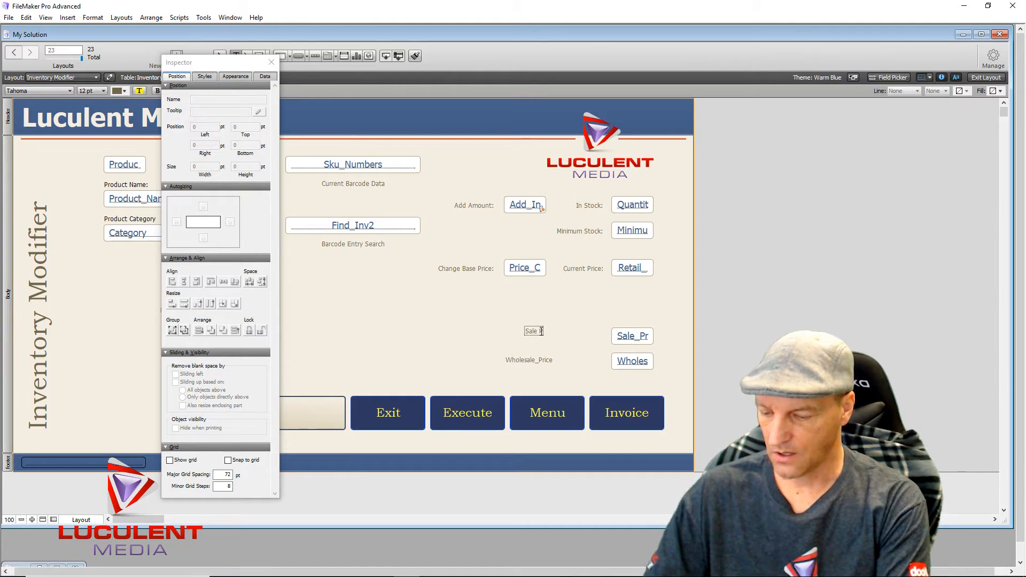
{"action": "left_click", "coordinate": [444, 350]}
{"action": "left_click", "coordinate": [526, 333]}
{"action": "left_click_drag", "start_coordinate": [527, 334], "coordinate": [565, 340]}
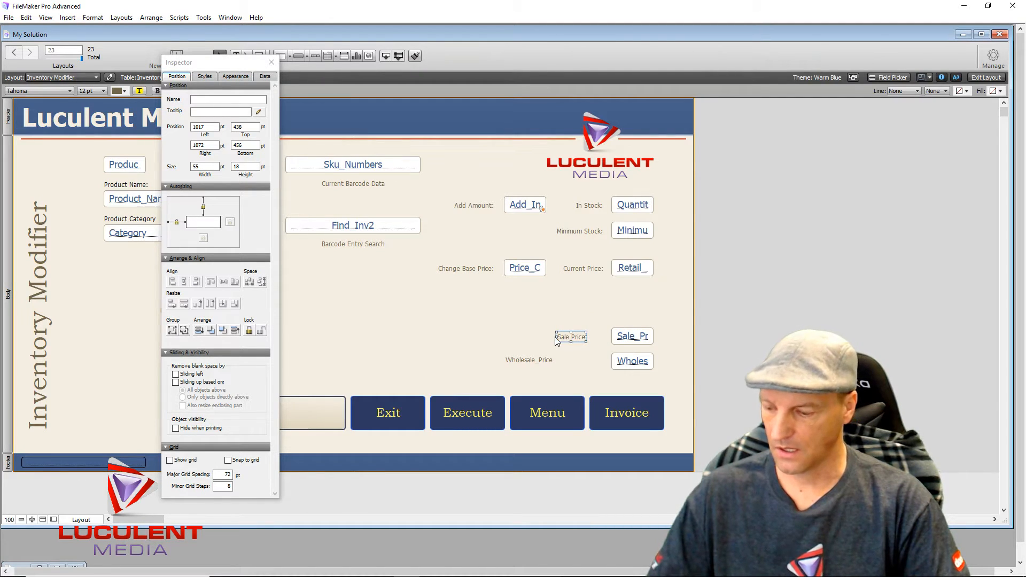
{"action": "key", "text": "Delete"}
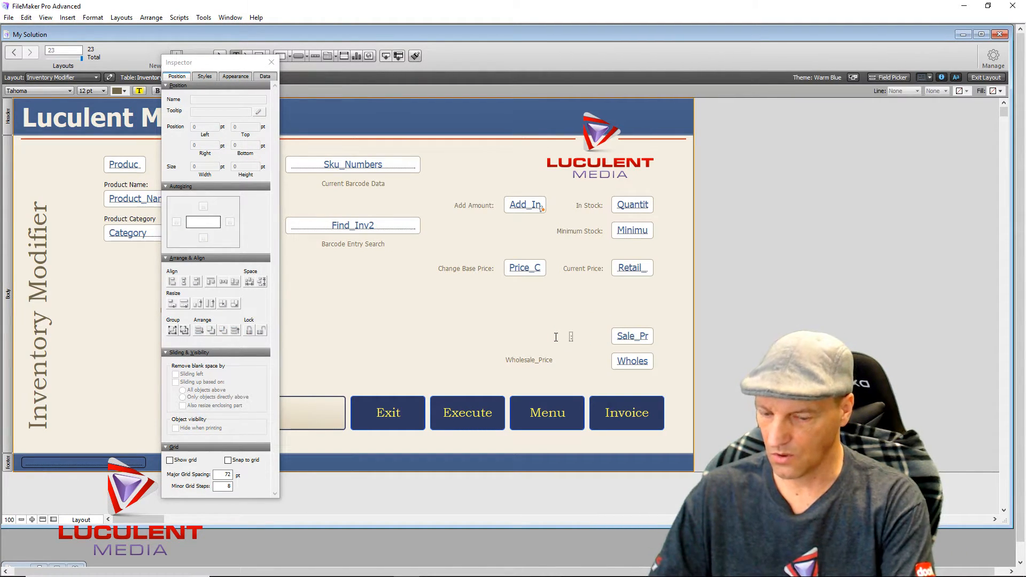
{"action": "type", "text": "Sale"}
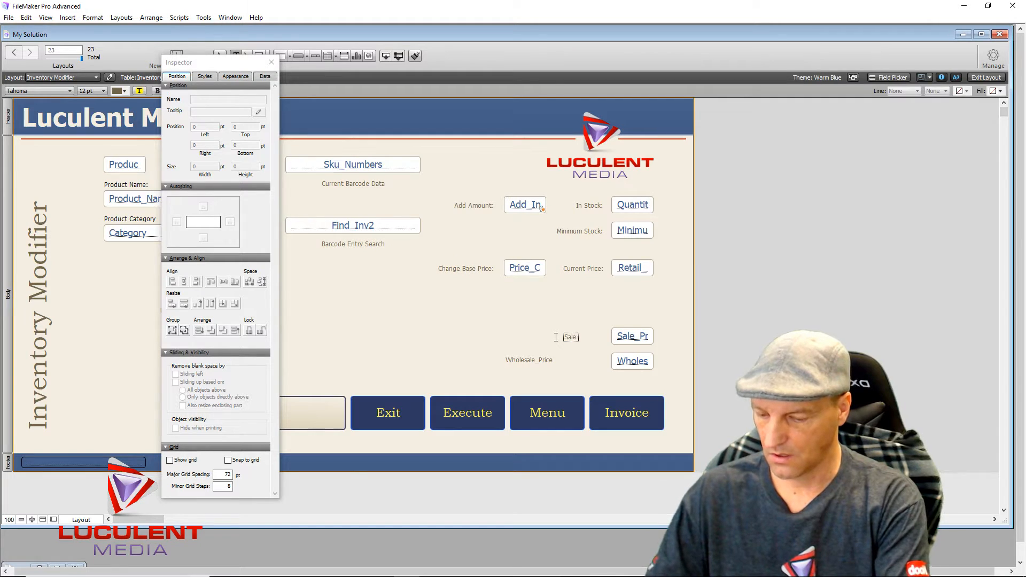
{"action": "type", "text": " Price"}
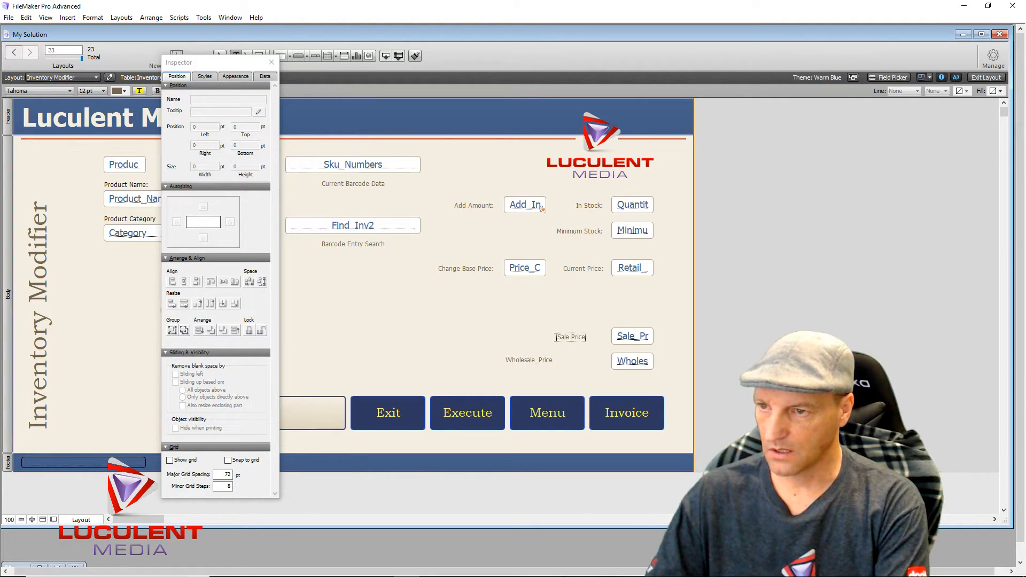
{"action": "type", "text": ":"}
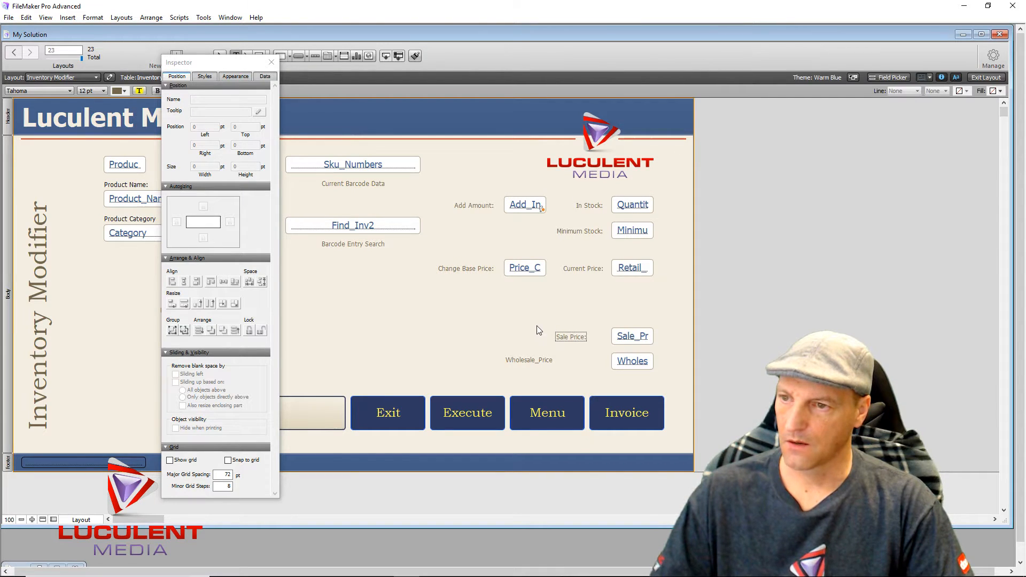
{"action": "left_click", "coordinate": [537, 326]}
{"action": "left_click_drag", "start_coordinate": [571, 336], "coordinate": [588, 340]}
- Relabel the Wholesale_Price label as 'Base Wholesale:' and place it beside the Wholes field
{"action": "left_click", "coordinate": [522, 360]}
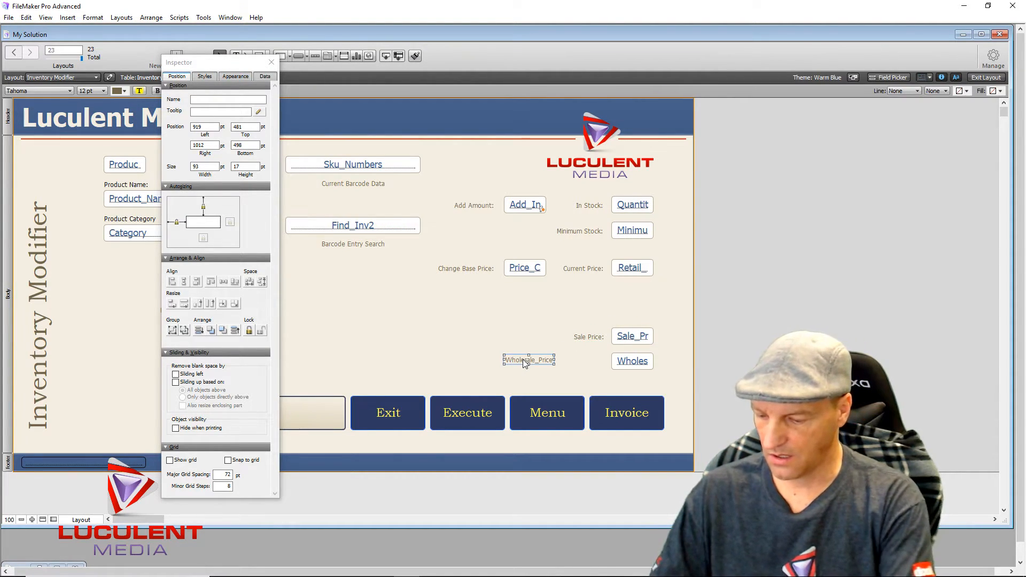
{"action": "double_click", "coordinate": [523, 359]}
{"action": "type", "text": "Base"}
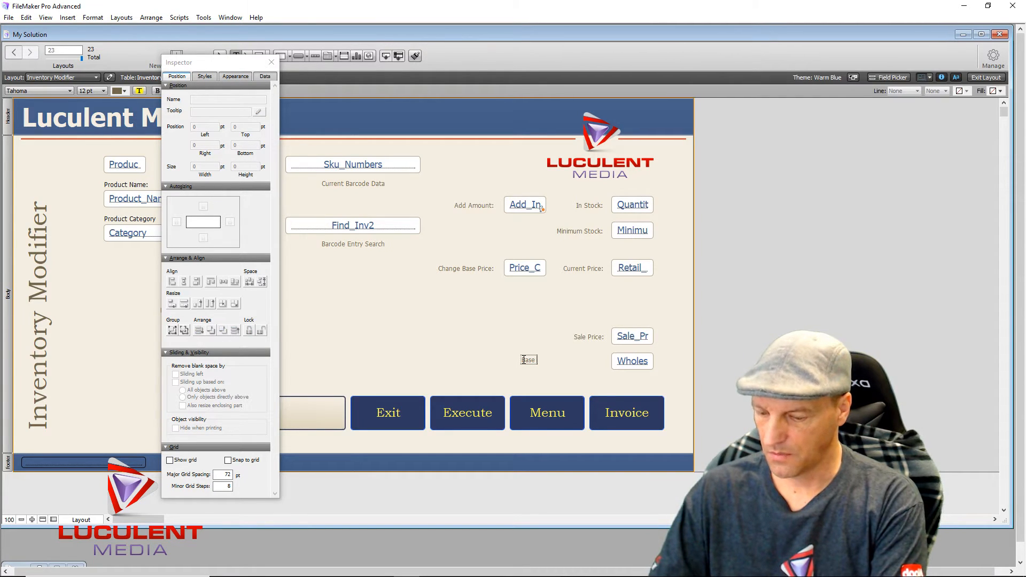
{"action": "type", "text": " Wholesa"}
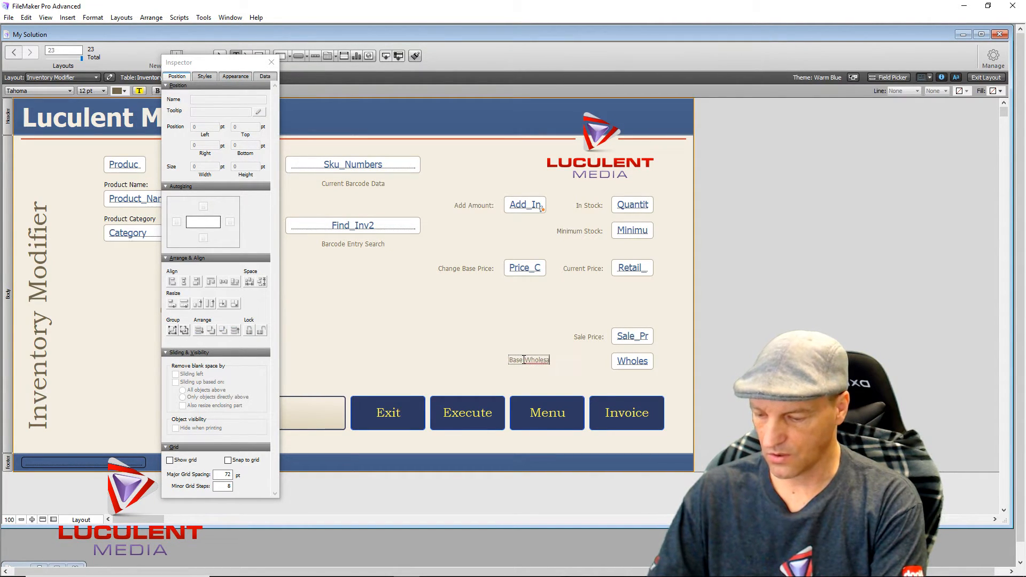
{"action": "type", "text": "le:"}
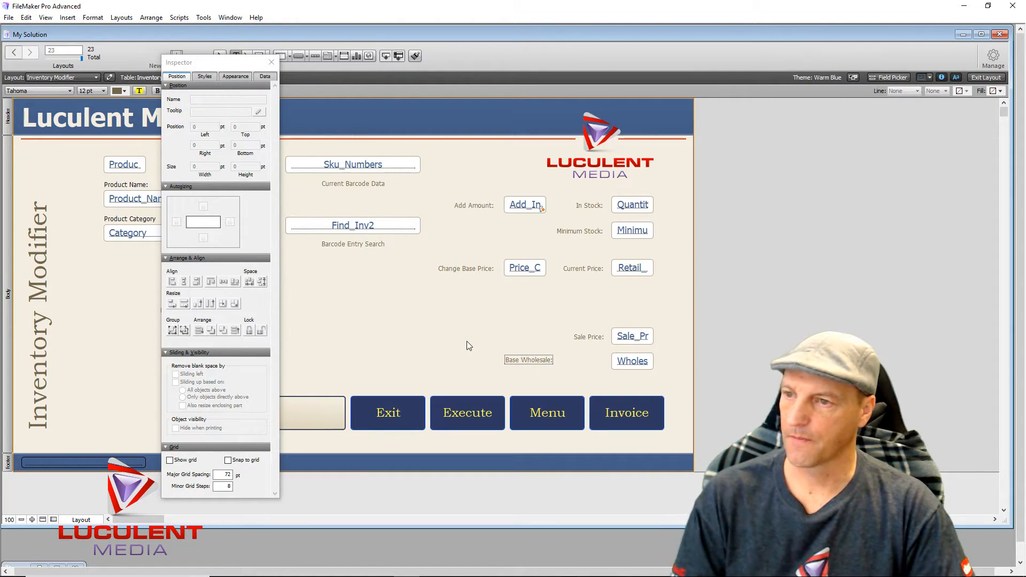
{"action": "left_click", "coordinate": [528, 361]}
{"action": "left_click_drag", "start_coordinate": [529, 361], "coordinate": [583, 363]}
- Select the five stock and price labels in the right column and align their right edges
{"action": "left_click", "coordinate": [534, 367]}
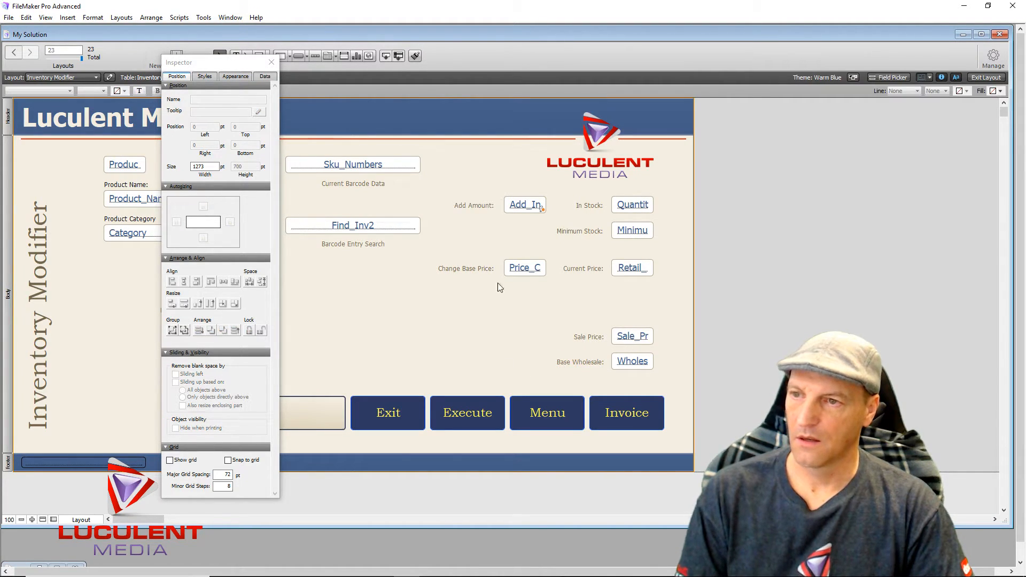
{"action": "left_click_drag", "start_coordinate": [575, 190], "coordinate": [581, 386]}
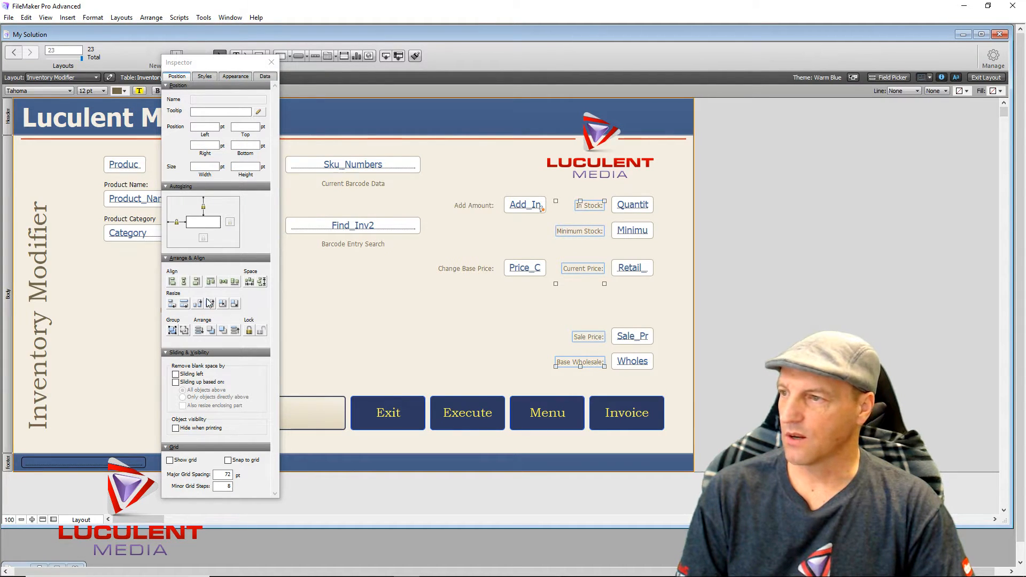
{"action": "left_click", "coordinate": [196, 283]}
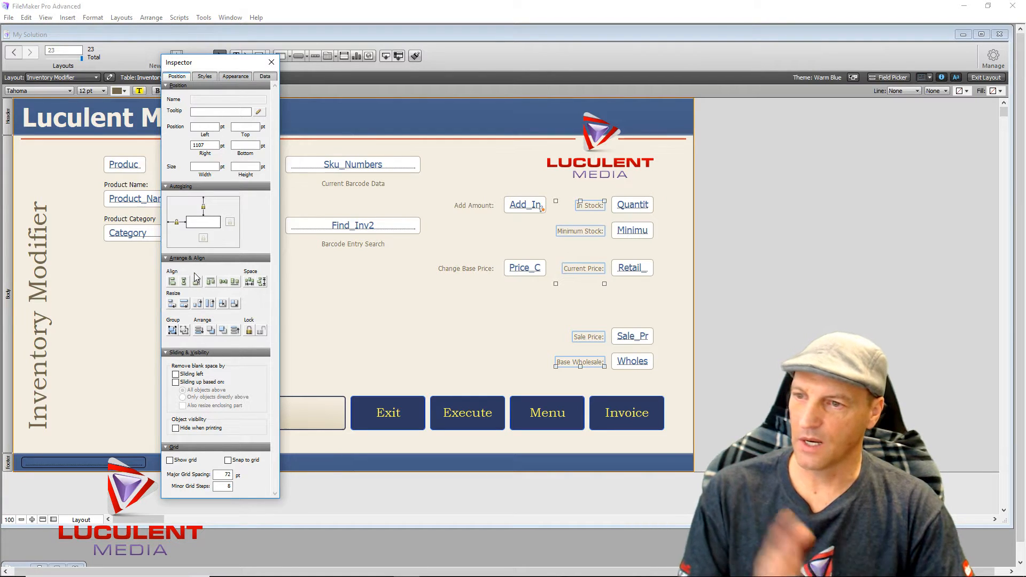
{"action": "left_click", "coordinate": [422, 320]}
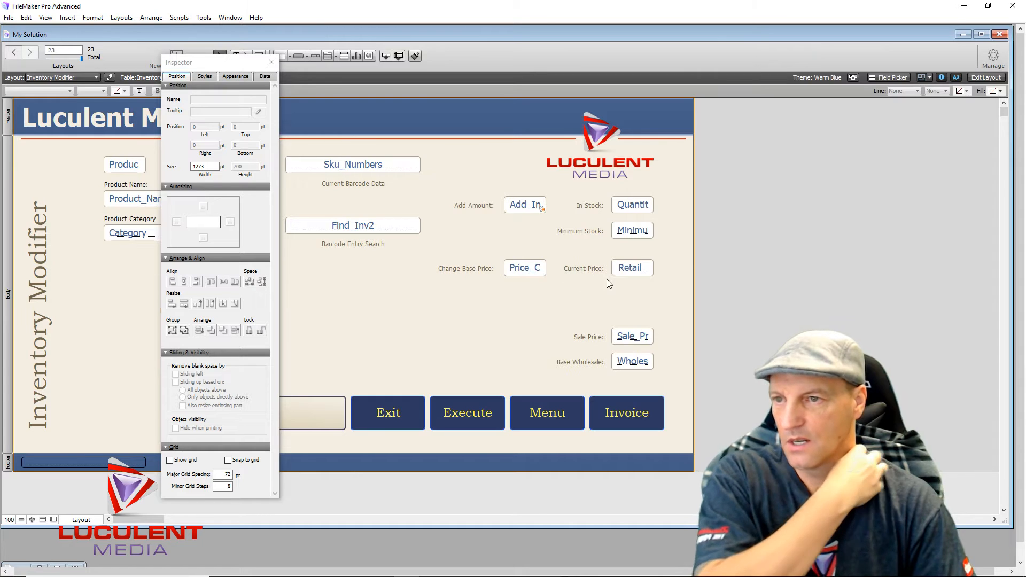
- Add a 'Formula is' conditional formatting condition to Retail_Price and open its calculation editor
{"action": "right_click", "coordinate": [635, 270]}
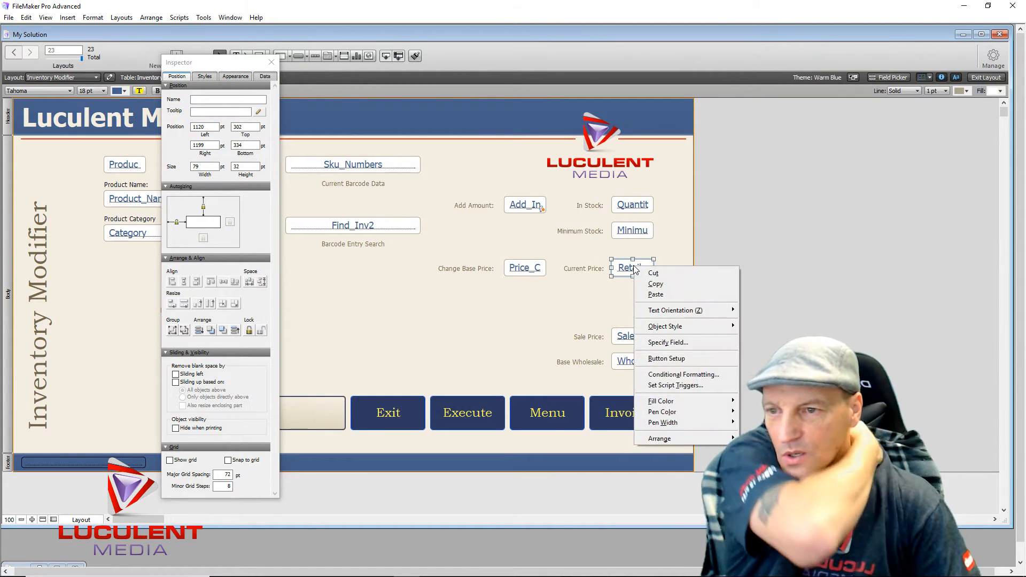
{"action": "left_click", "coordinate": [666, 374]}
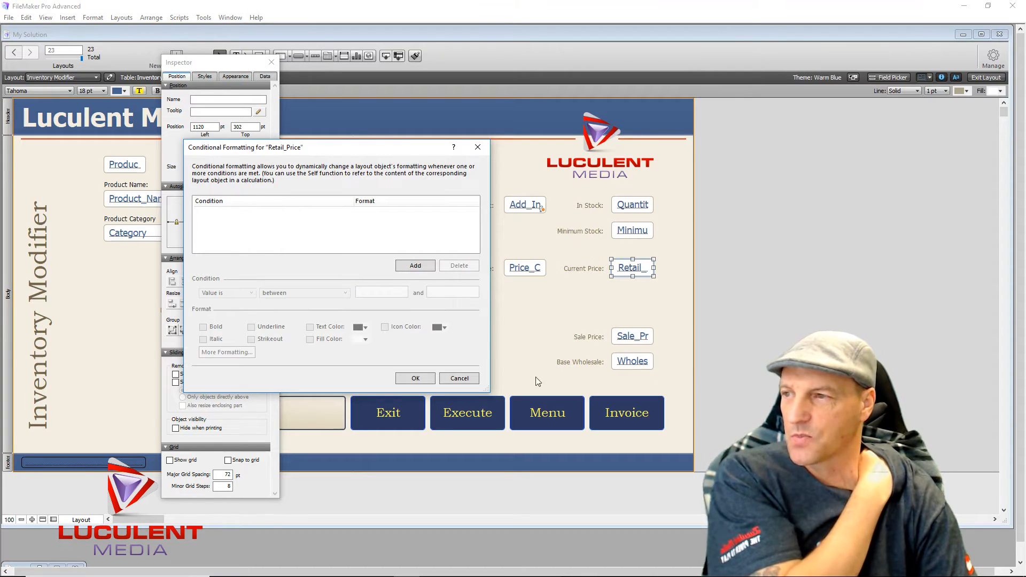
{"action": "left_click", "coordinate": [404, 267]}
{"action": "left_click", "coordinate": [274, 219]}
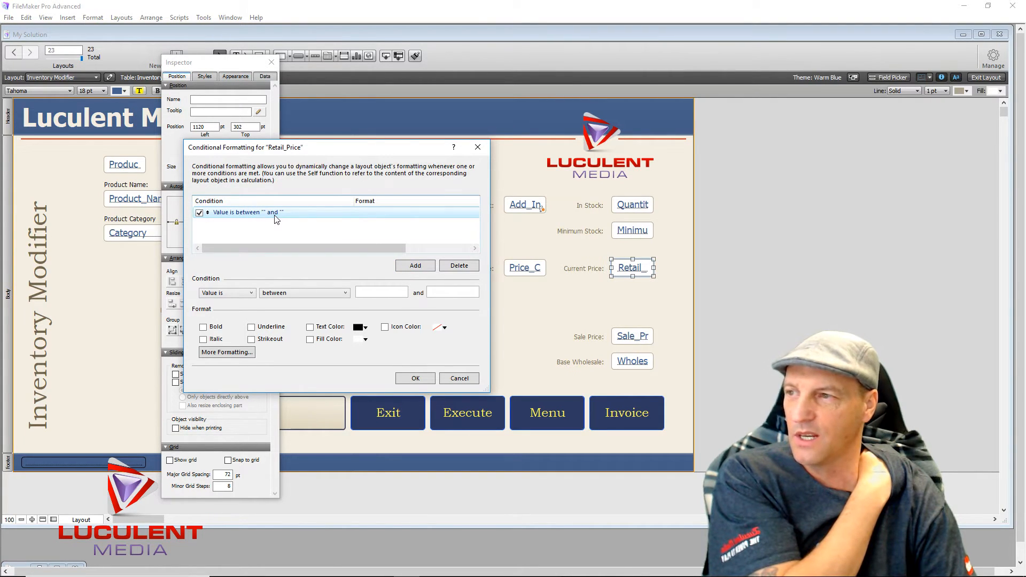
{"action": "left_click", "coordinate": [384, 294]}
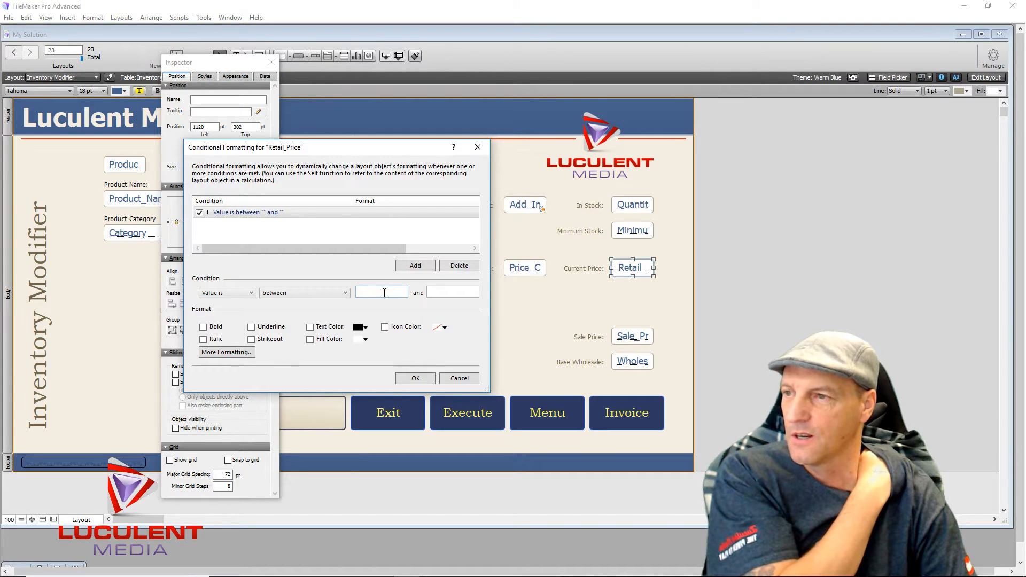
{"action": "left_click", "coordinate": [271, 219]}
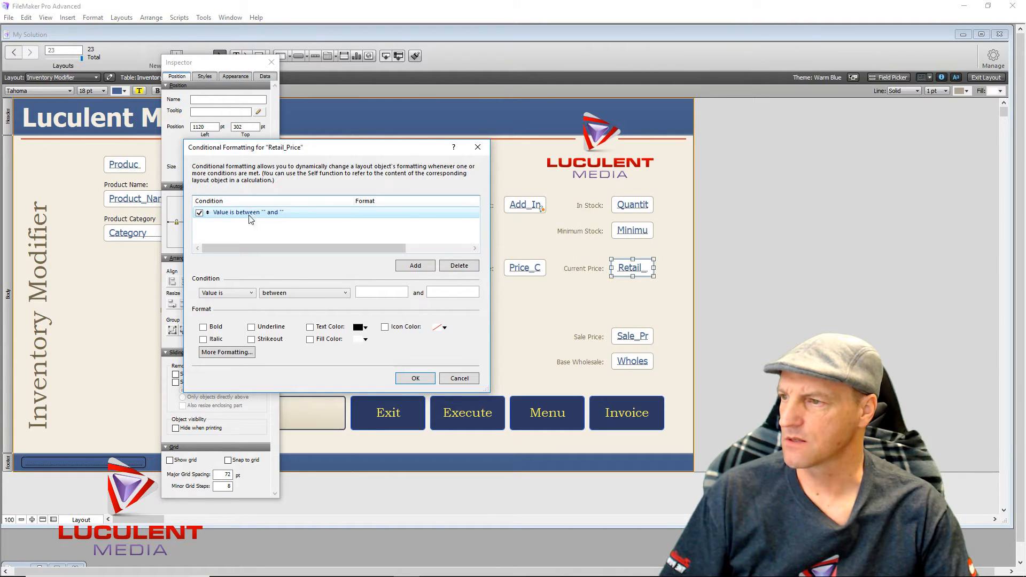
{"action": "left_click", "coordinate": [252, 294]}
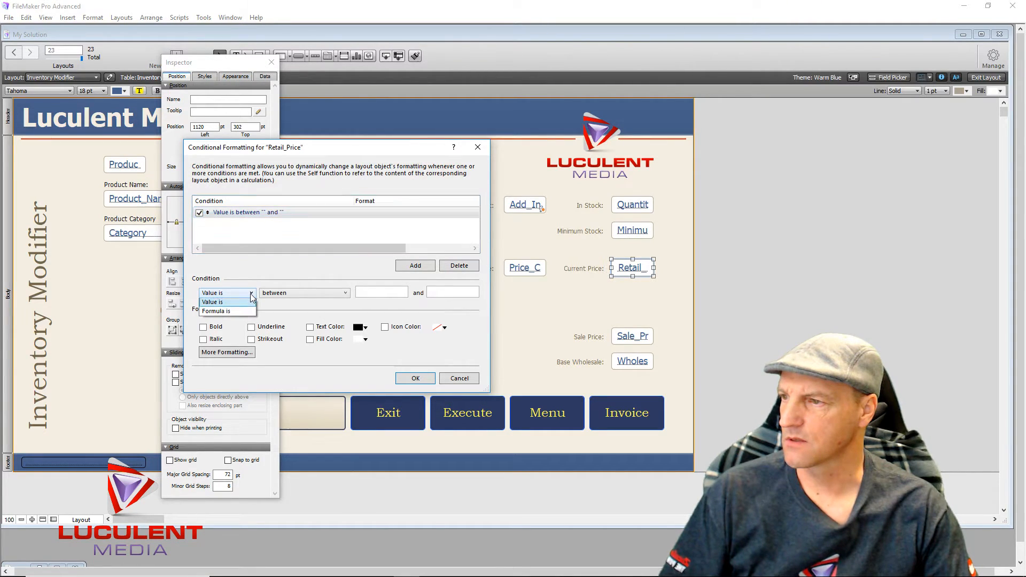
{"action": "left_click", "coordinate": [243, 309]}
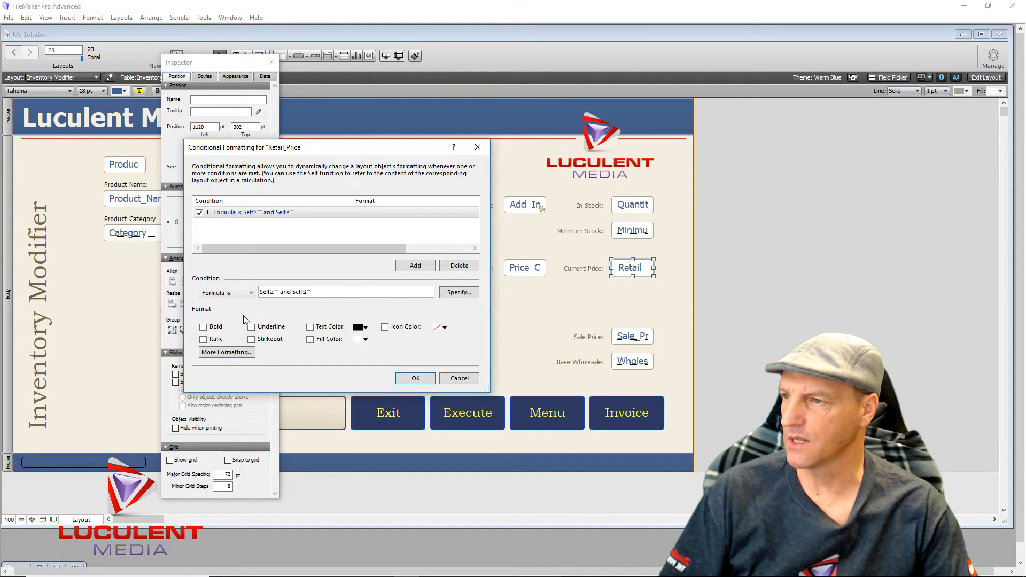
{"action": "left_click", "coordinate": [459, 292]}
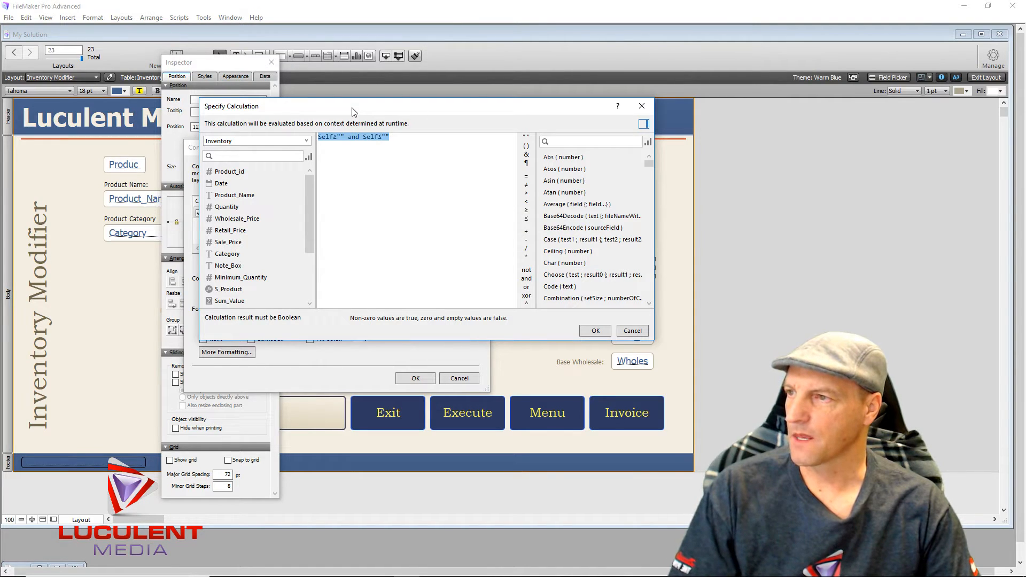
- Start a Retail_Price ≤ formula, then cancel both the calculation and conditional formatting dialogs
{"action": "left_click_drag", "start_coordinate": [353, 111], "coordinate": [239, 121]}
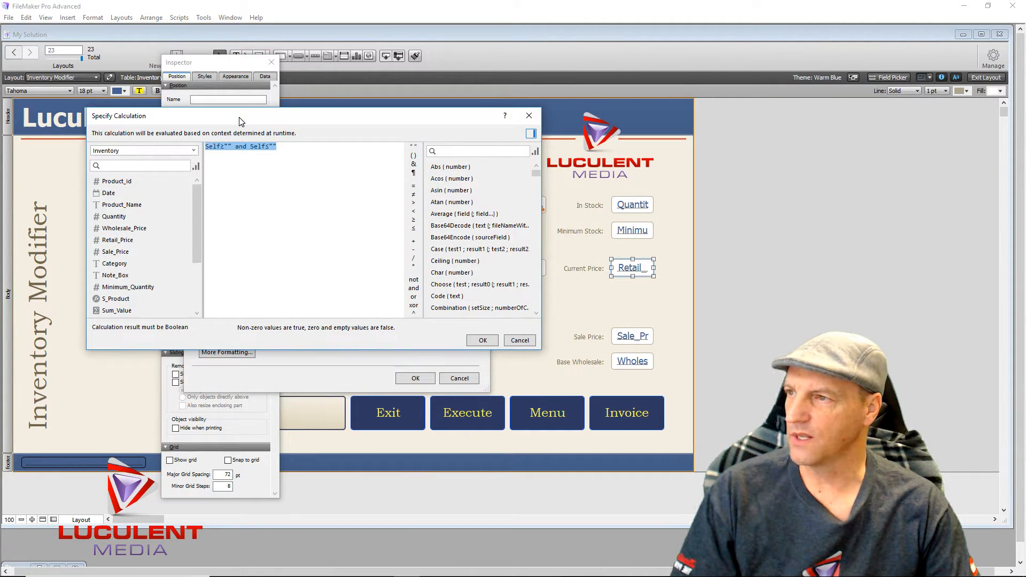
{"action": "double_click", "coordinate": [129, 240]}
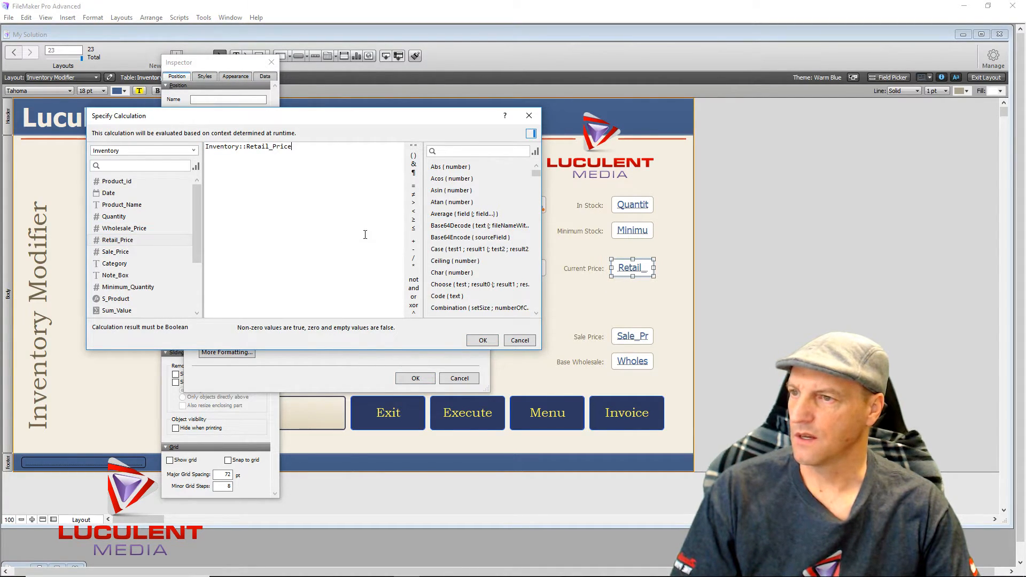
{"action": "left_click", "coordinate": [415, 228]}
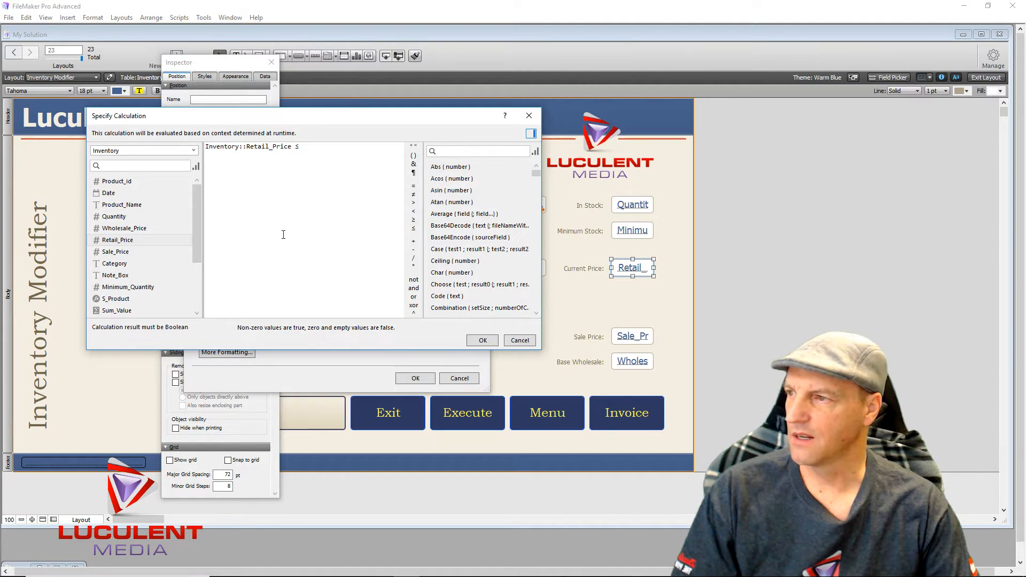
{"action": "left_click_drag", "start_coordinate": [197, 245], "coordinate": [195, 257]}
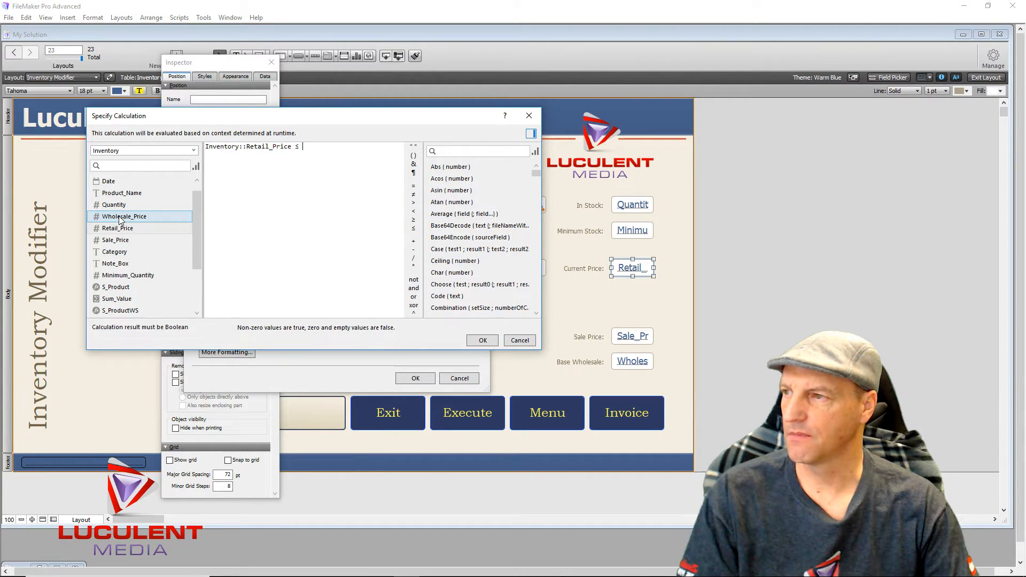
{"action": "left_click", "coordinate": [520, 341]}
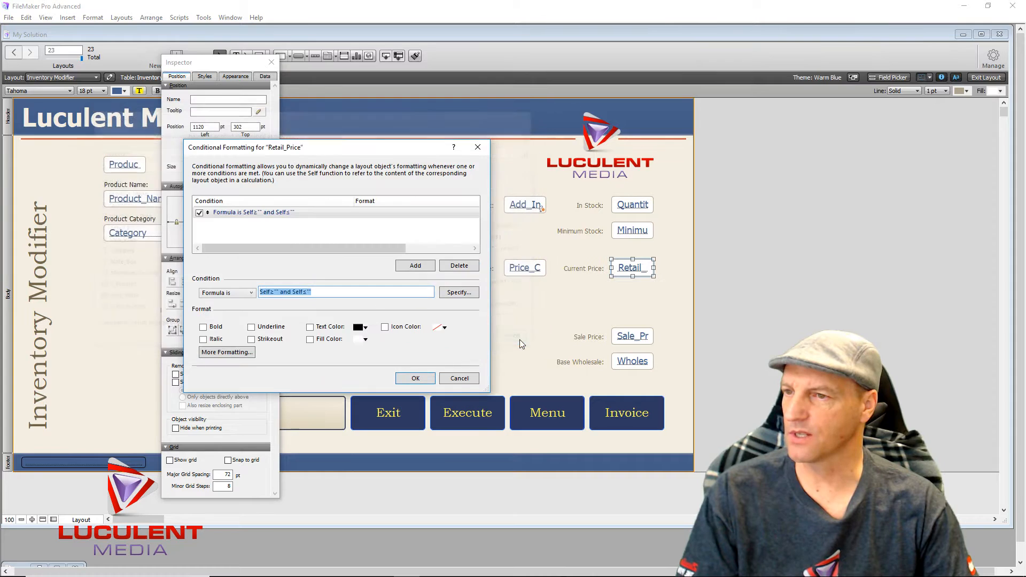
{"action": "left_click", "coordinate": [458, 378]}
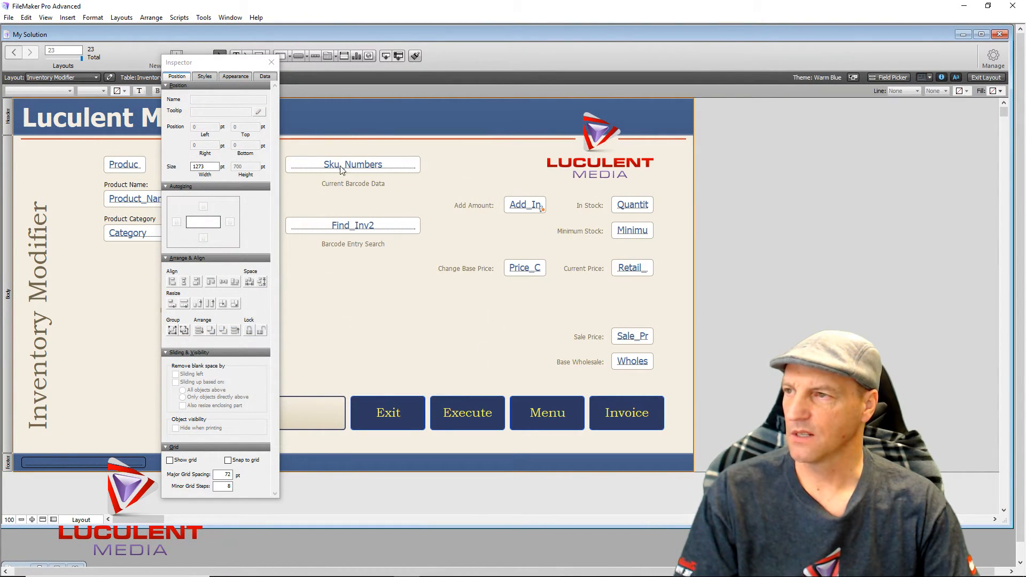
- Close the Inspector and define a new Calculation field named Minimum_MKU in Manage Database
{"action": "left_click", "coordinate": [271, 62]}
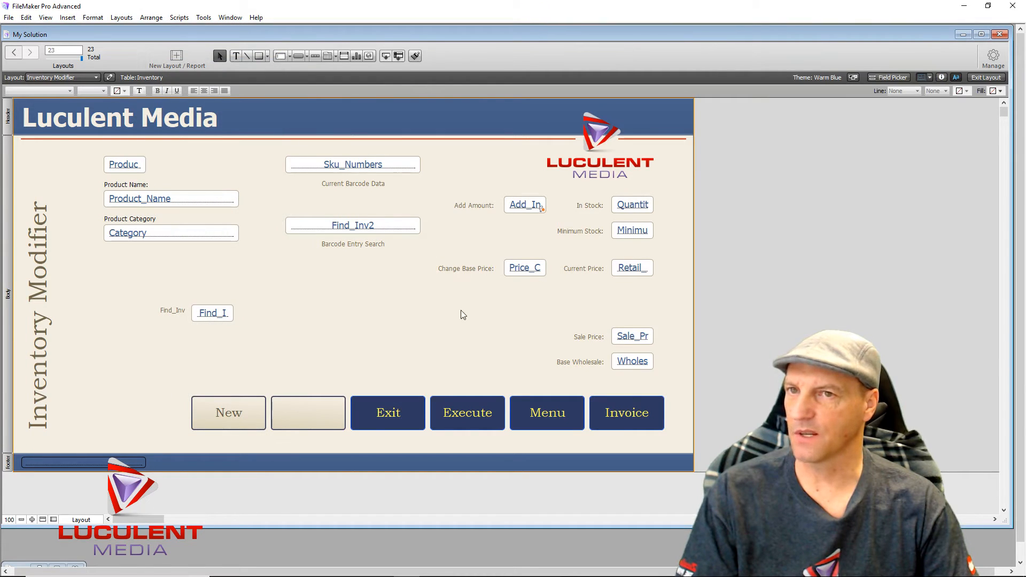
{"action": "left_click", "coordinate": [993, 58]}
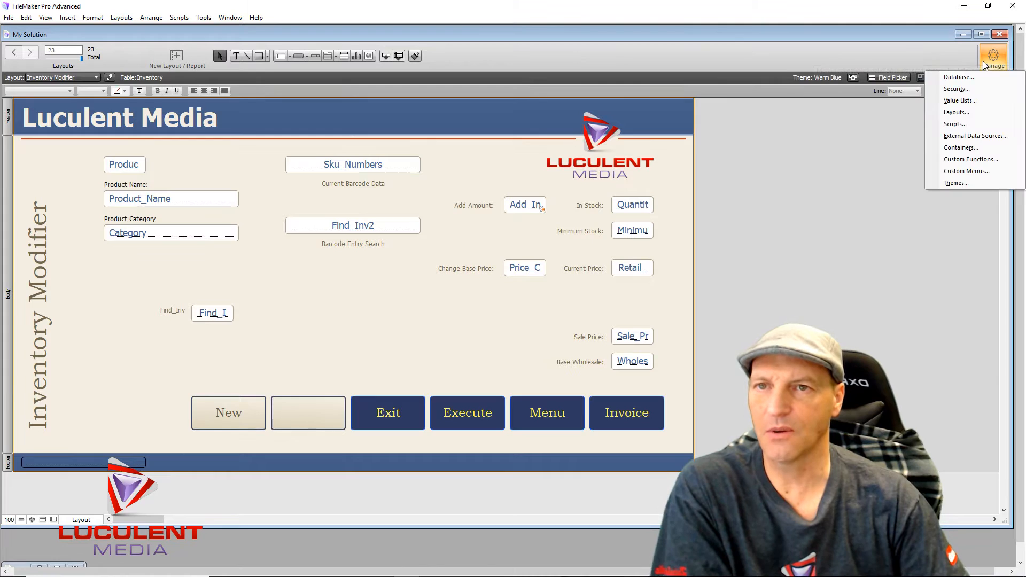
{"action": "left_click", "coordinate": [959, 77]}
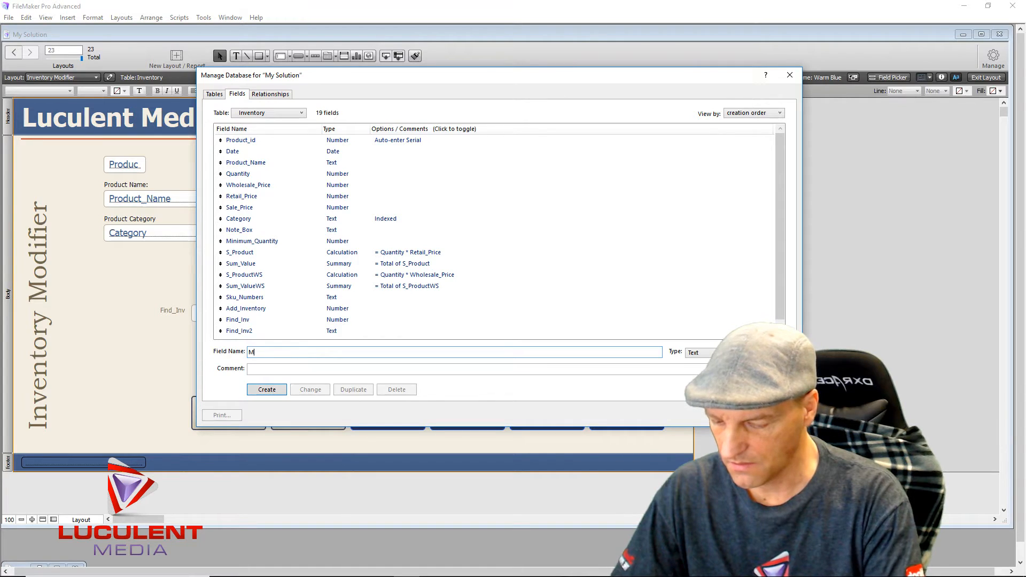
{"action": "type", "text": "inimum_MKU"}
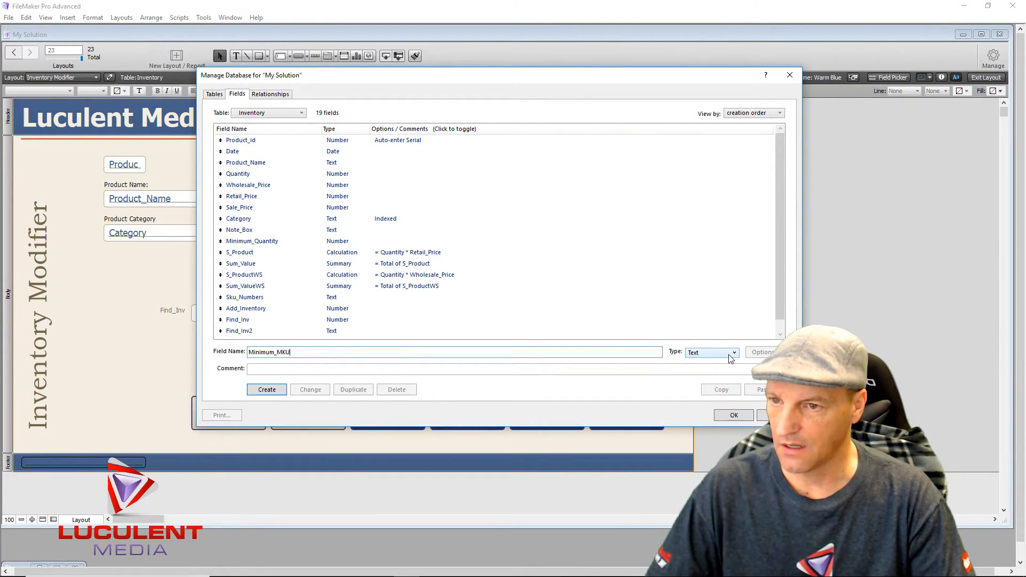
{"action": "left_click", "coordinate": [735, 353]}
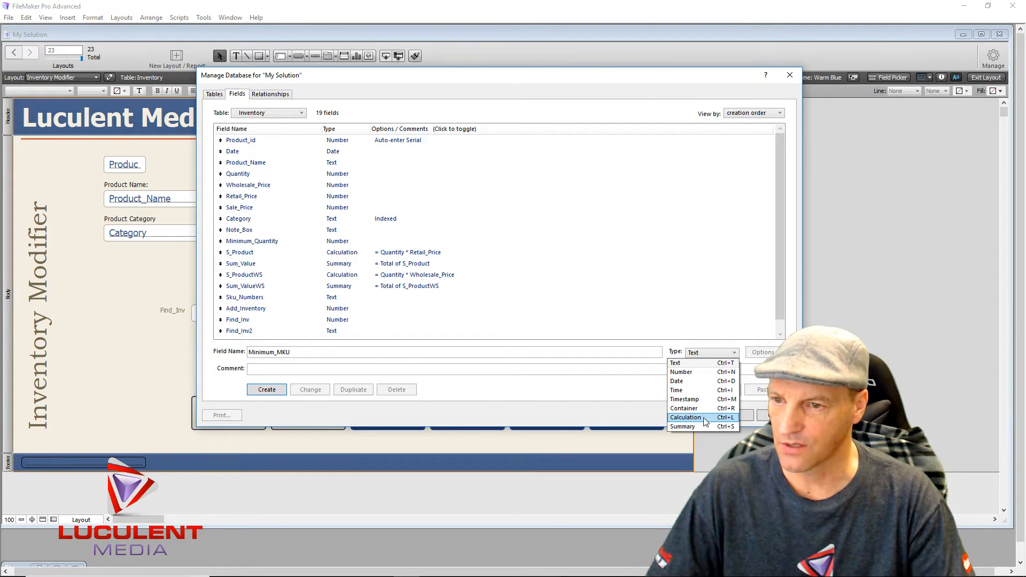
{"action": "left_click", "coordinate": [686, 418]}
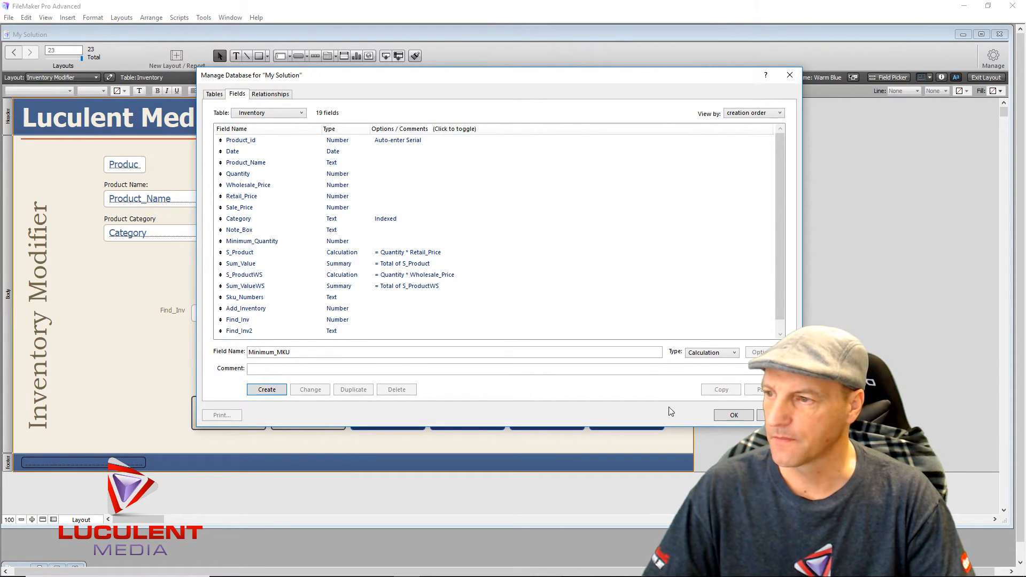
- Create Minimum_MKU with the formula Wholesale_Price * "1.35" and close Manage Database
{"action": "left_click", "coordinate": [266, 389]}
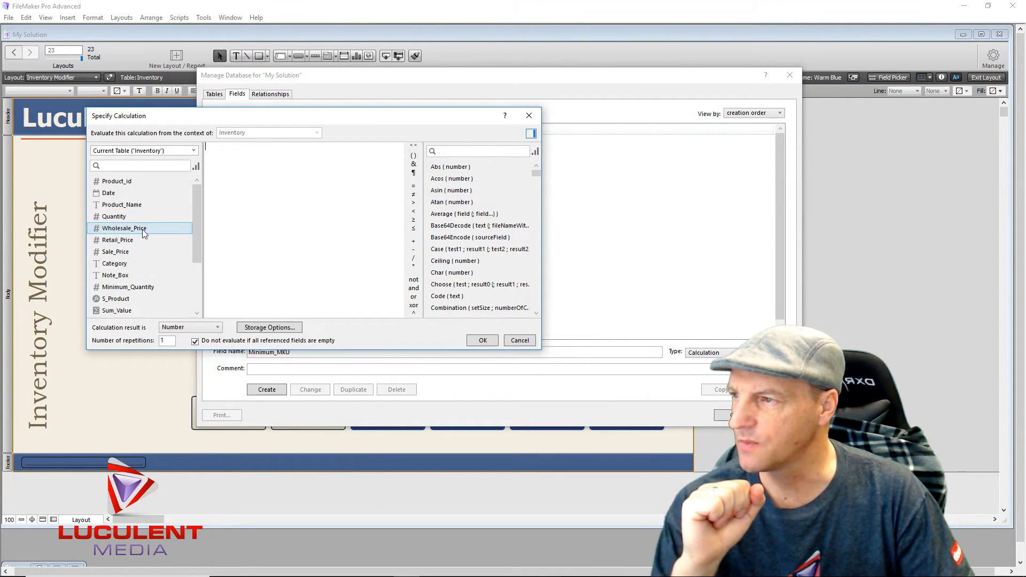
{"action": "double_click", "coordinate": [123, 228]}
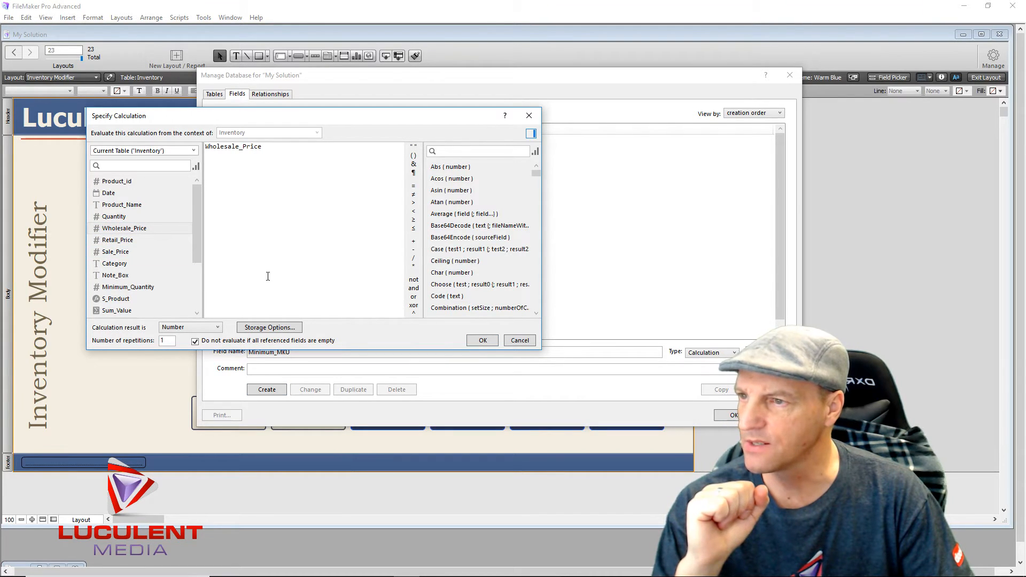
{"action": "left_click", "coordinate": [413, 266]}
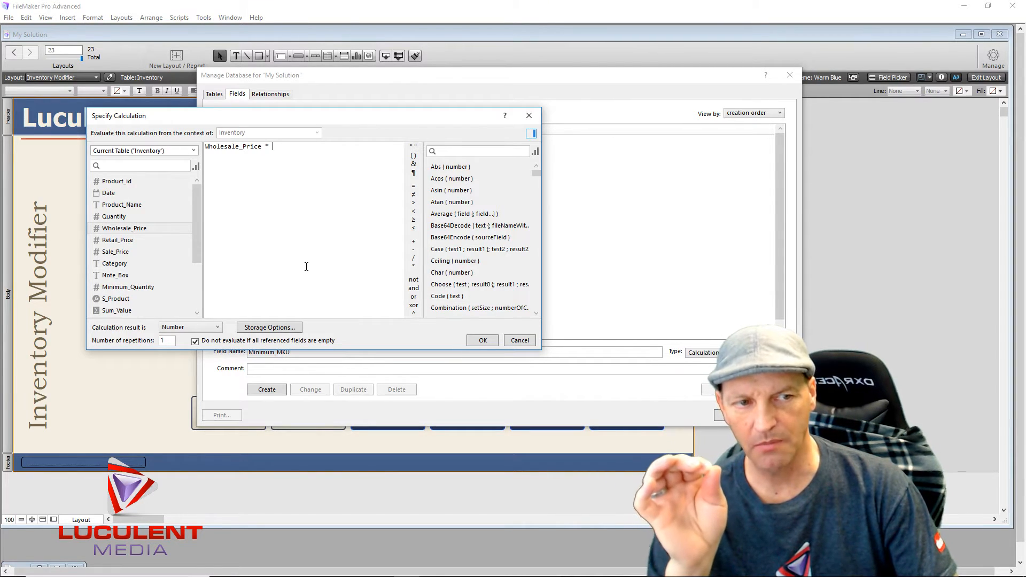
{"action": "left_click", "coordinate": [415, 146]}
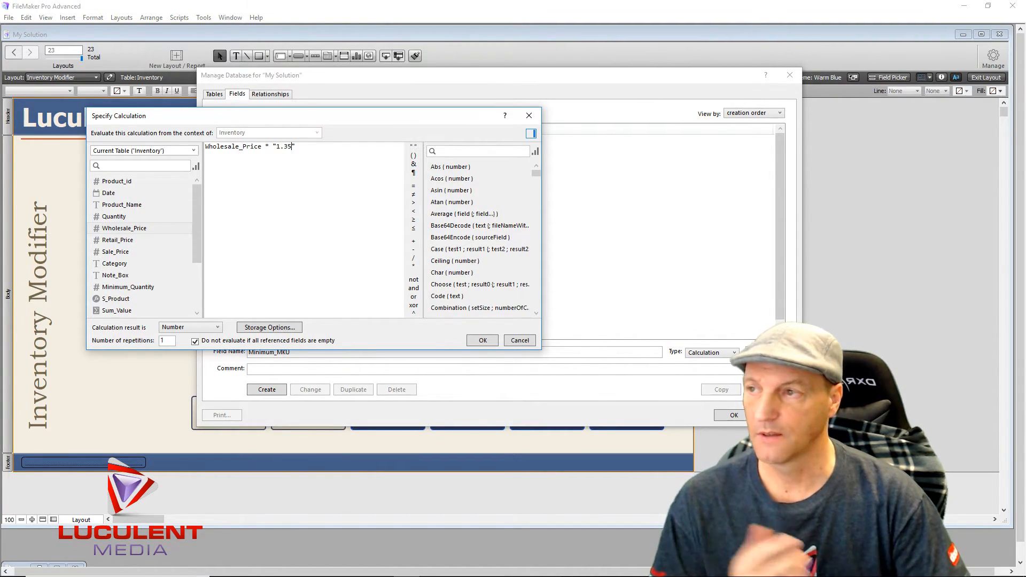
{"action": "left_click", "coordinate": [475, 341]}
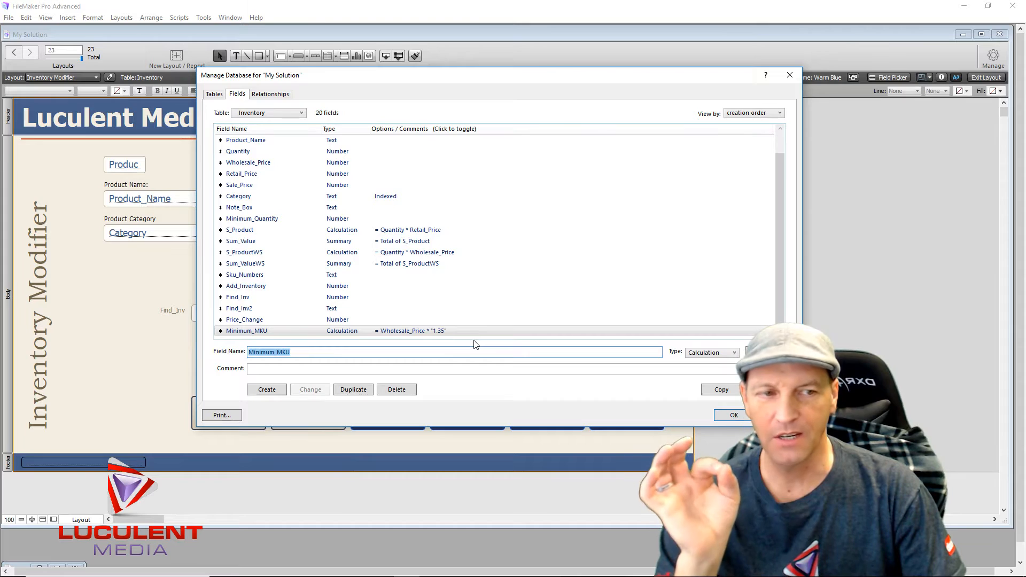
{"action": "left_click", "coordinate": [731, 416]}
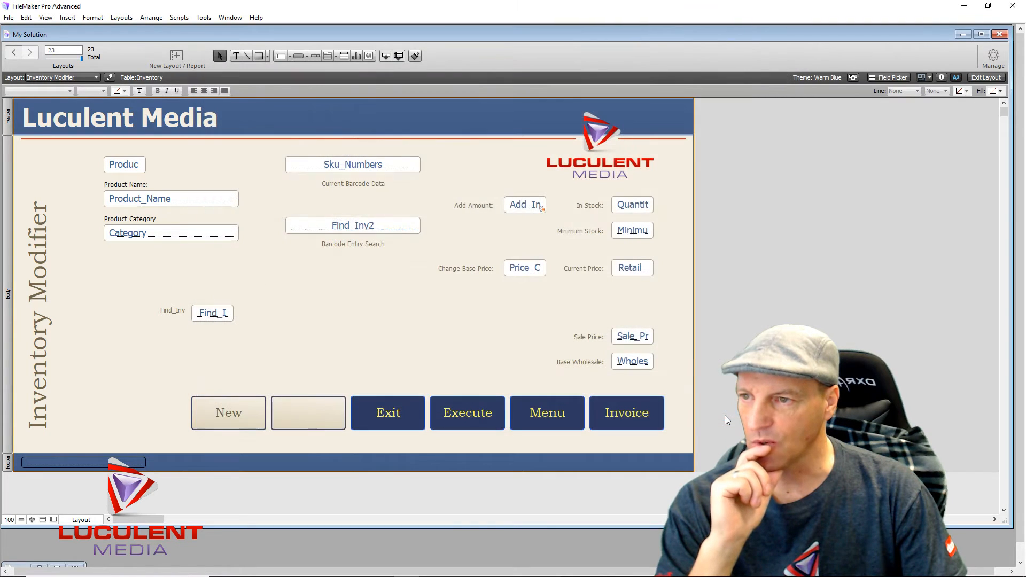
- Place the Minimum_MKU field and its label on the layout above Sale Price
{"action": "left_click", "coordinate": [893, 78]}
{"action": "scroll", "coordinate": [808, 236], "scroll_direction": "down", "scroll_amount": 3}
{"action": "scroll", "coordinate": [807, 236], "scroll_direction": "down", "scroll_amount": 1}
{"action": "left_click_drag", "start_coordinate": [799, 273], "coordinate": [613, 310]}
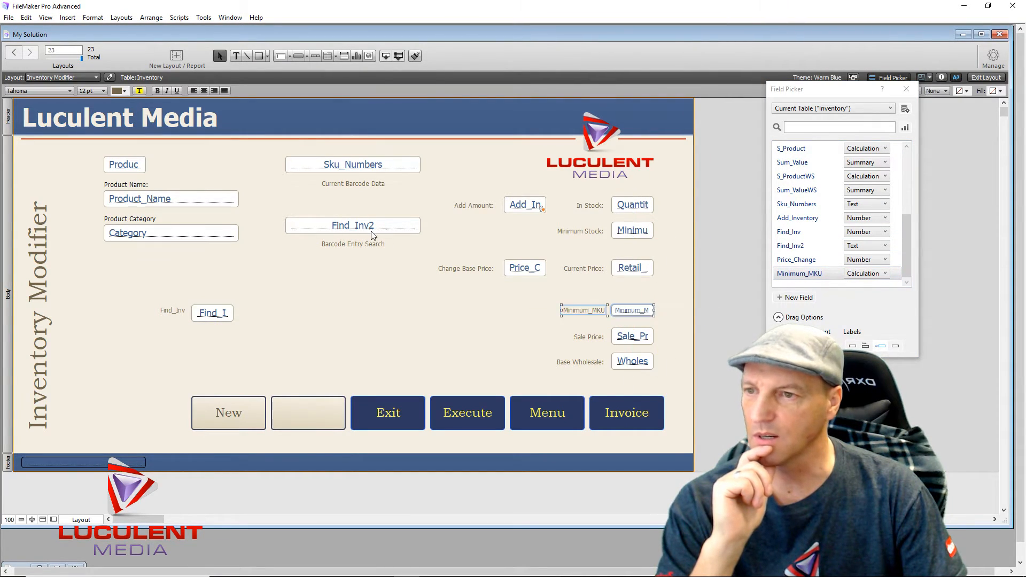
- Set the Minimum_MKU field text to 18 pt and move its label beside the field
{"action": "left_click", "coordinate": [444, 333]}
{"action": "left_click", "coordinate": [628, 315]}
{"action": "left_click", "coordinate": [98, 92]}
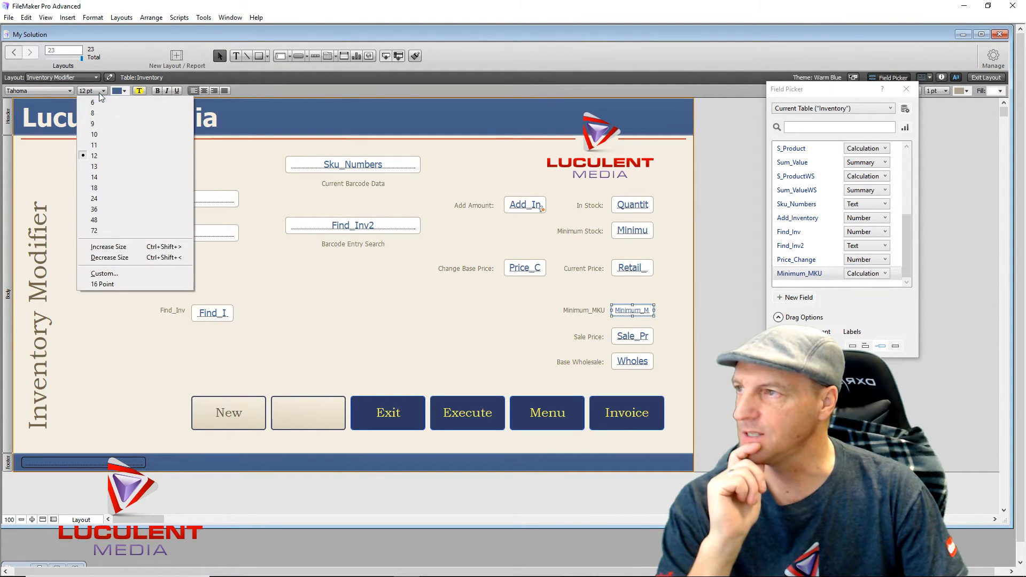
{"action": "left_click", "coordinate": [94, 187]}
{"action": "left_click", "coordinate": [370, 297]}
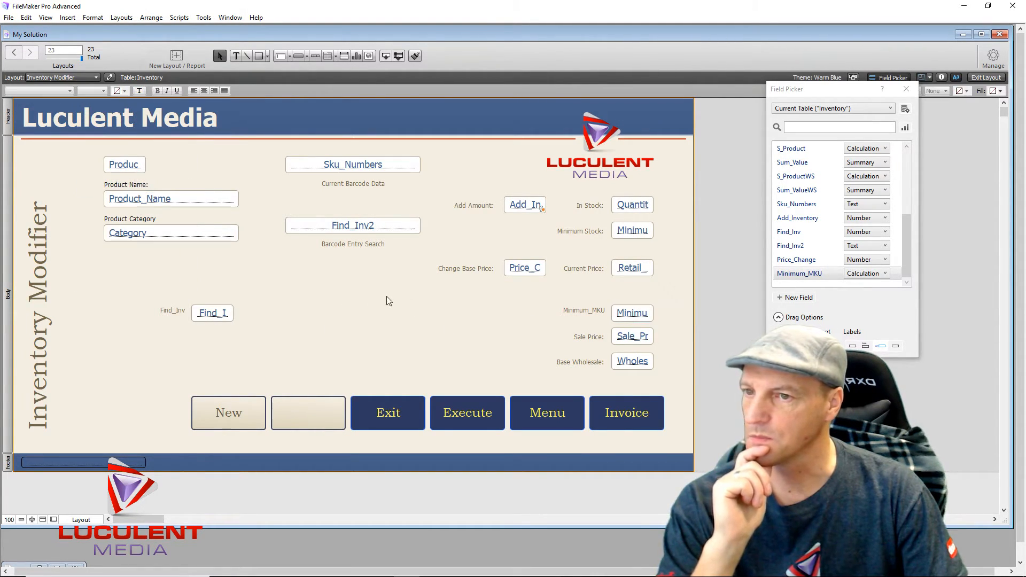
{"action": "left_click_drag", "start_coordinate": [633, 317], "coordinate": [511, 307]}
- Nudge the Minimum_MKU field into line and relabel it "Minimum Value:" next to the field
{"action": "left_click", "coordinate": [632, 306]}
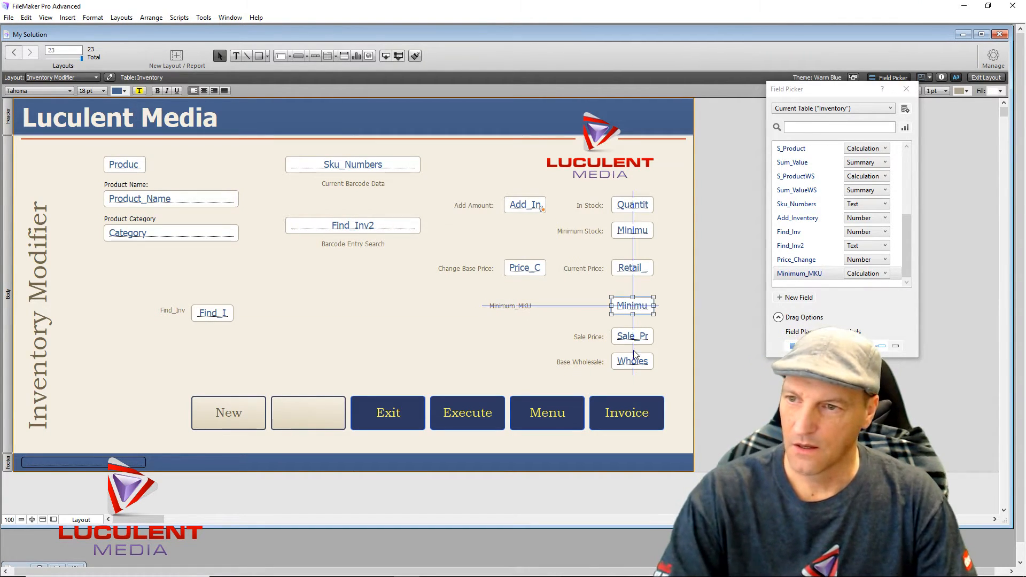
{"action": "key", "text": "Down"}
{"action": "key", "text": "Down"}
{"action": "key", "text": "Down"}
{"action": "key", "text": "Down"}
{"action": "key", "text": "Down"}
{"action": "key", "text": "Down"}
{"action": "key", "text": "Down"}
{"action": "key", "text": "Down"}
{"action": "key", "text": "Down"}
{"action": "key", "text": "Down"}
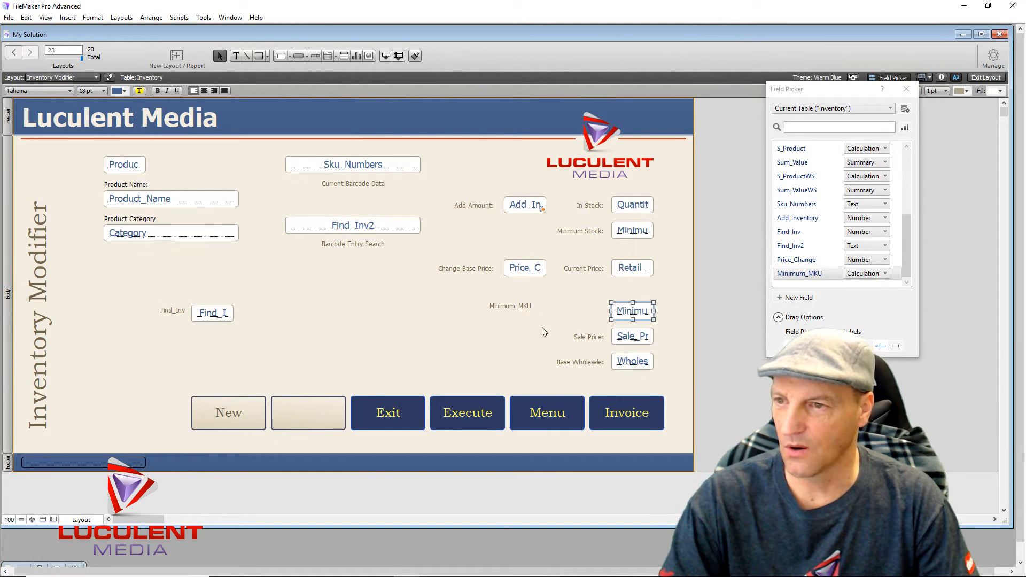
{"action": "left_click", "coordinate": [507, 306]}
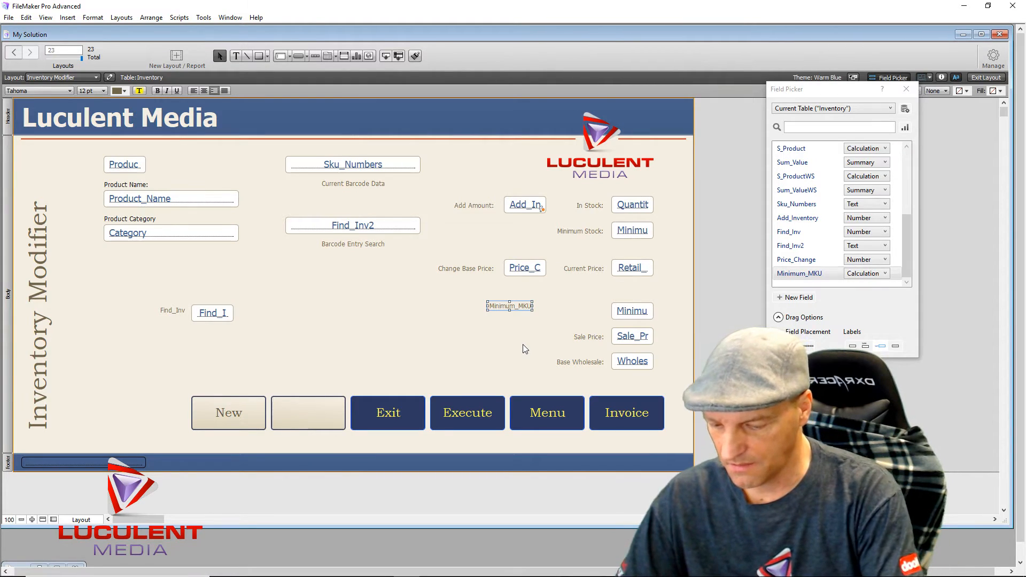
{"action": "key", "text": "Return"}
{"action": "key", "text": "BackSpace"}
{"action": "key", "text": "BackSpace"}
{"action": "key", "text": "BackSpace"}
{"action": "key", "text": "BackSpace"}
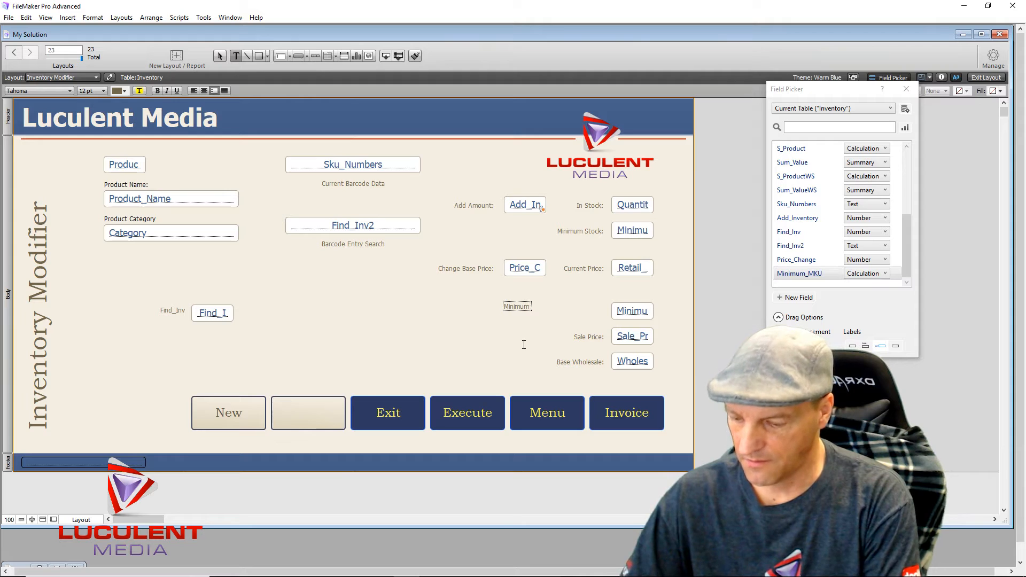
{"action": "type", "text": "Value"}
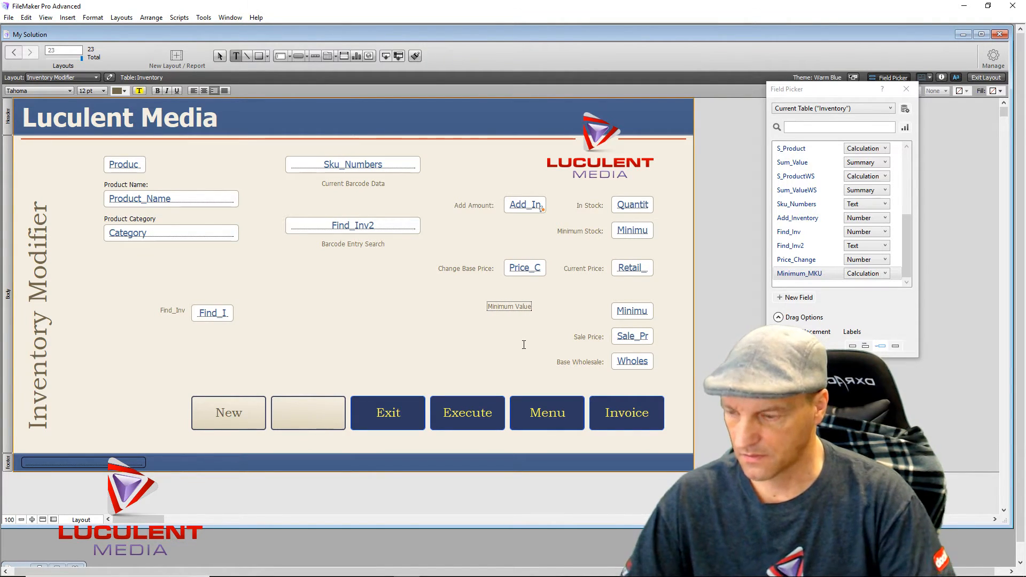
{"action": "type", "text": ":"}
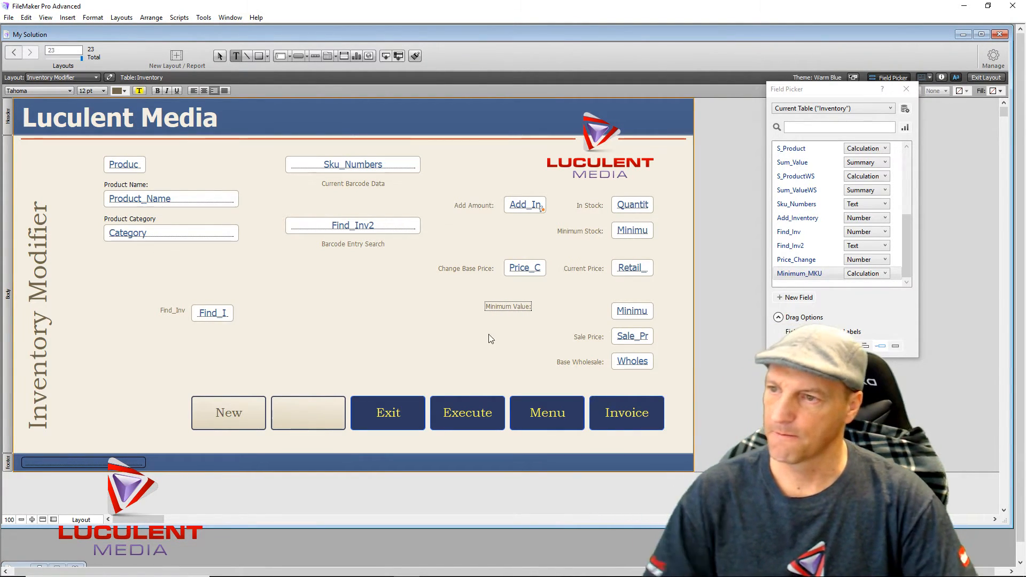
{"action": "key", "text": "Escape"}
{"action": "left_click_drag", "start_coordinate": [491, 310], "coordinate": [565, 316]}
- Right-align the labels from In Stock to Base Wholesale, then close Inspector and Field Picker
{"action": "left_click", "coordinate": [522, 328]}
{"action": "left_click_drag", "start_coordinate": [587, 198], "coordinate": [555, 375]}
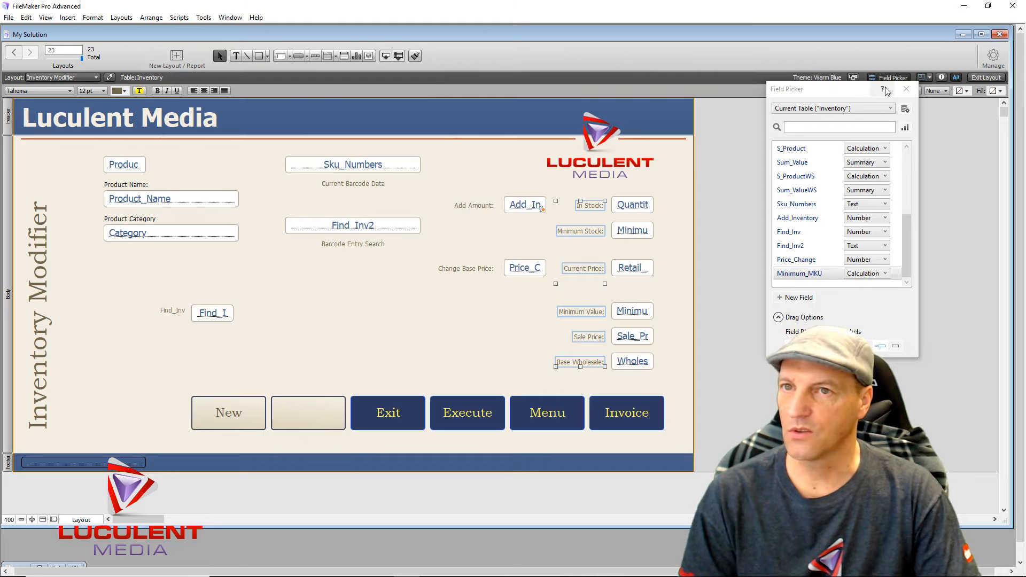
{"action": "left_click", "coordinate": [941, 77]}
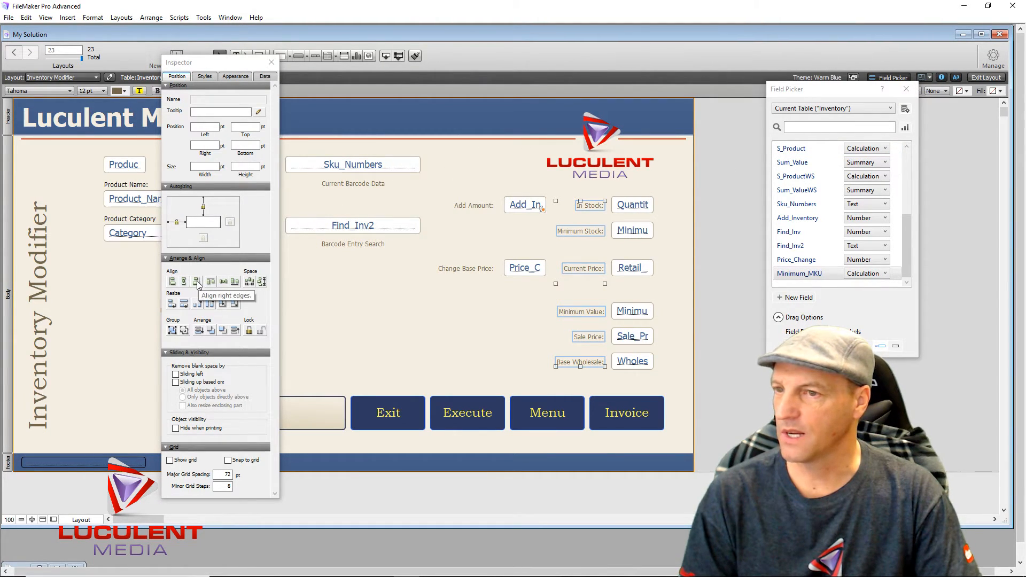
{"action": "left_click", "coordinate": [358, 320]}
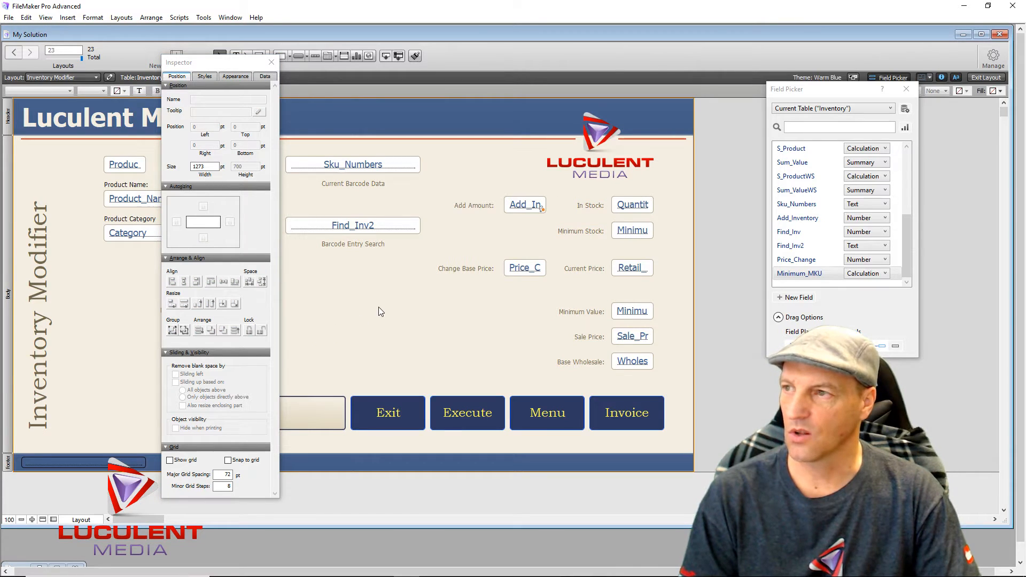
{"action": "left_click", "coordinate": [269, 62]}
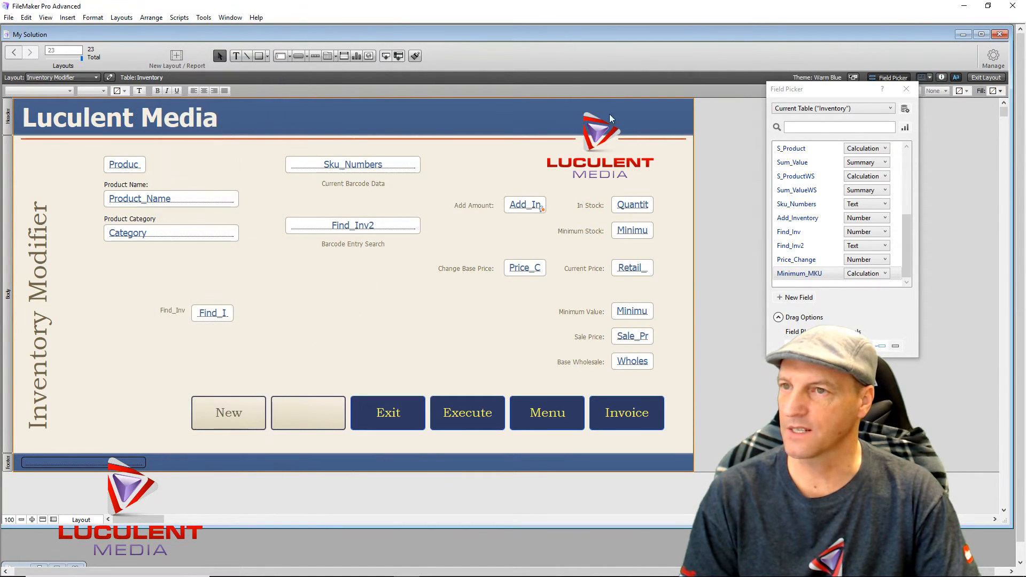
{"action": "left_click", "coordinate": [907, 89]}
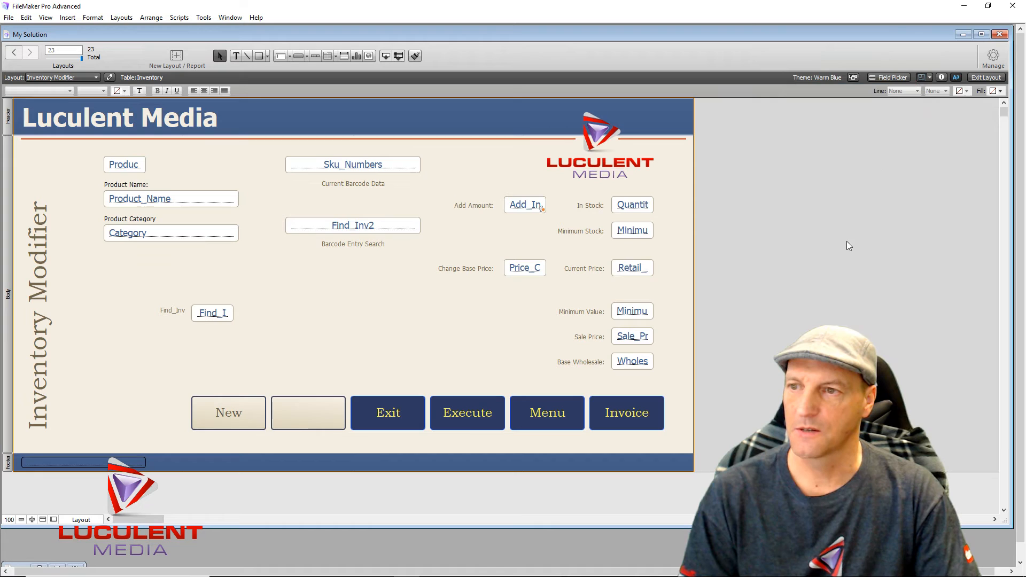
- In Browse mode, go to record 4 (Dog Bed): Current Price $28.50, Minimum Value $27.00
{"action": "left_click", "coordinate": [987, 78]}
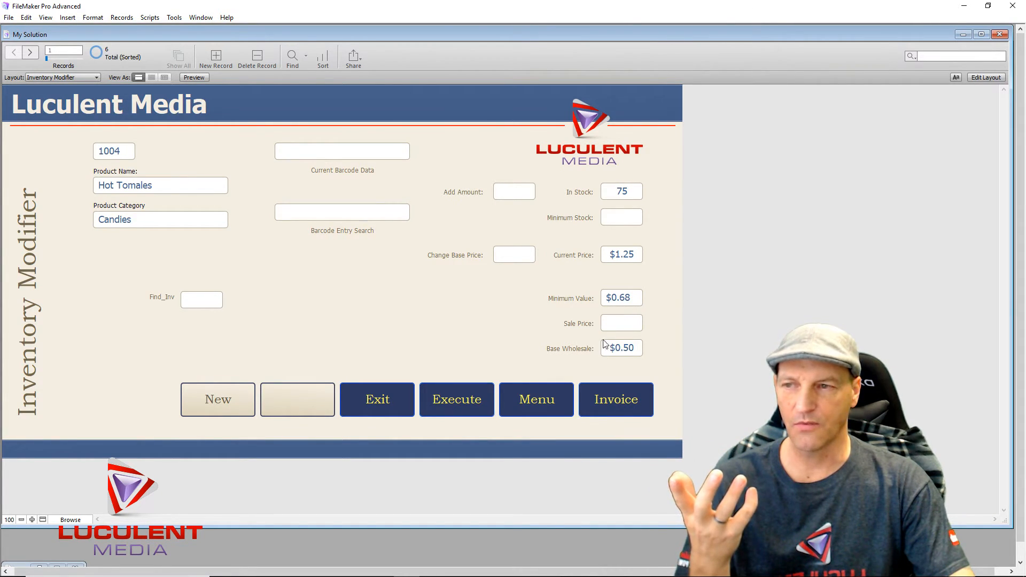
{"action": "key", "text": "ctrl+Down"}
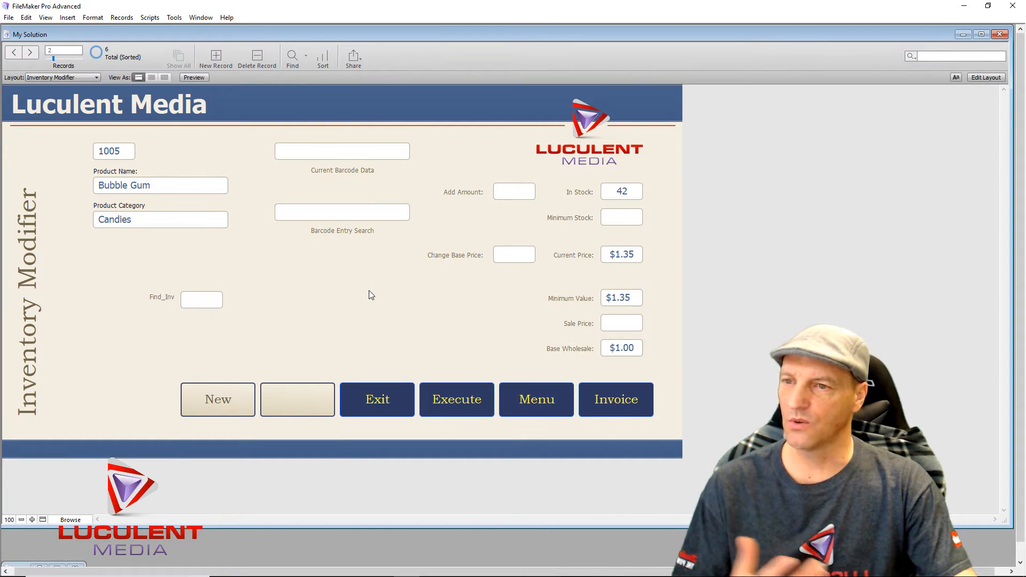
{"action": "key", "text": "ctrl+Down"}
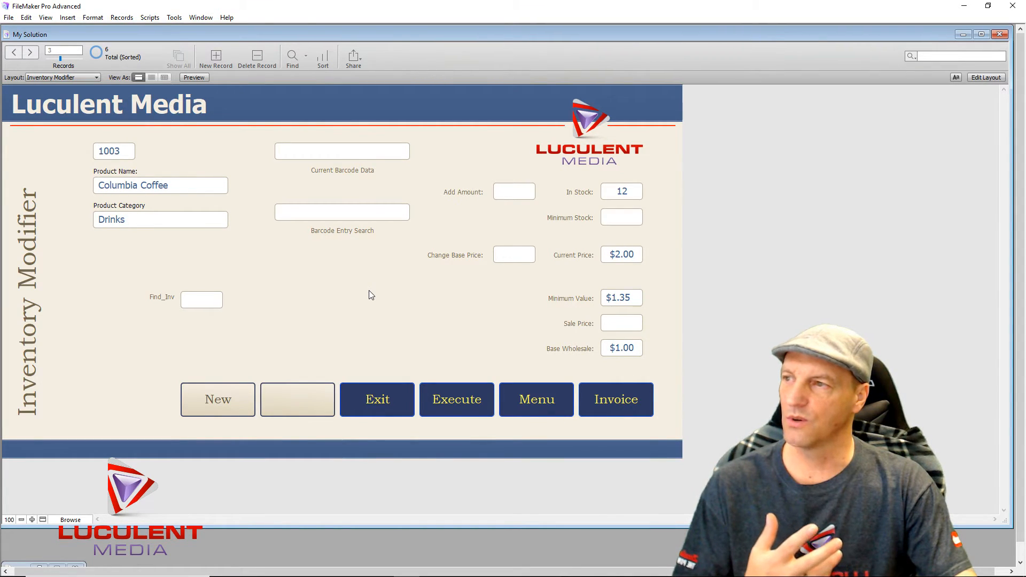
{"action": "key", "text": "ctrl+Down"}
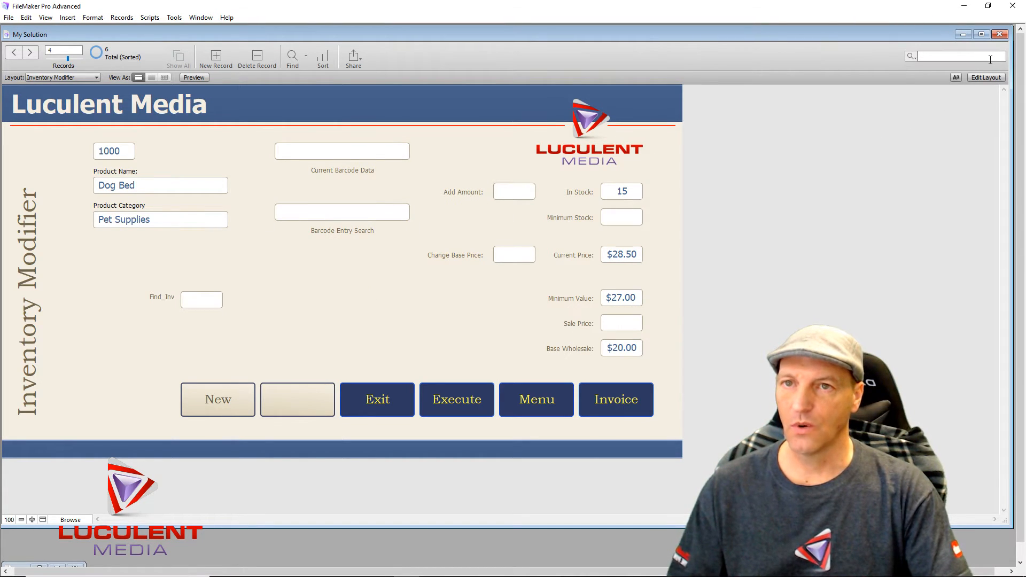
- In Layout mode, check the Inspector's Data tab to confirm Minimum Value uses Minimum_MKU
{"action": "left_click", "coordinate": [987, 77]}
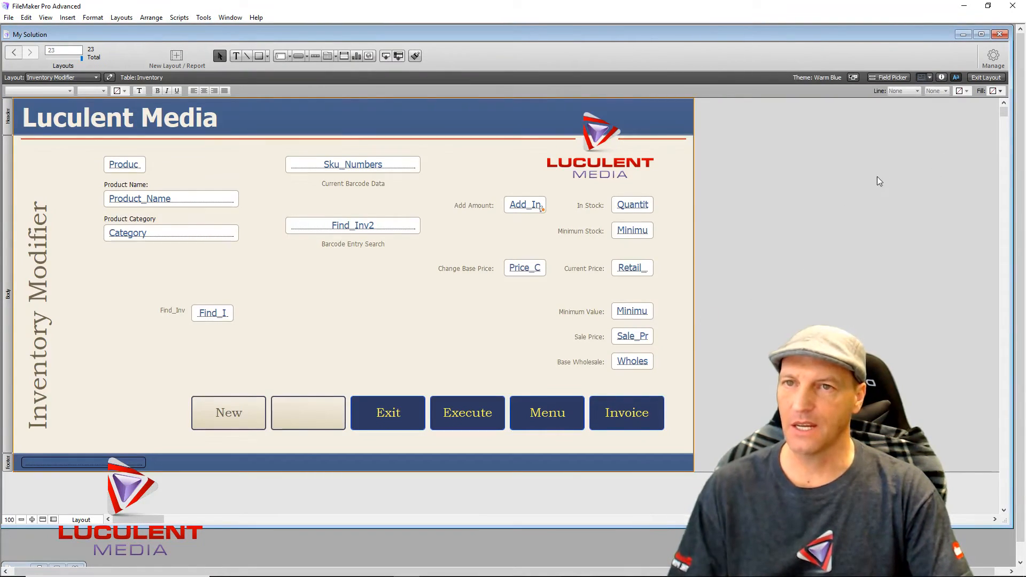
{"action": "left_click", "coordinate": [941, 78]}
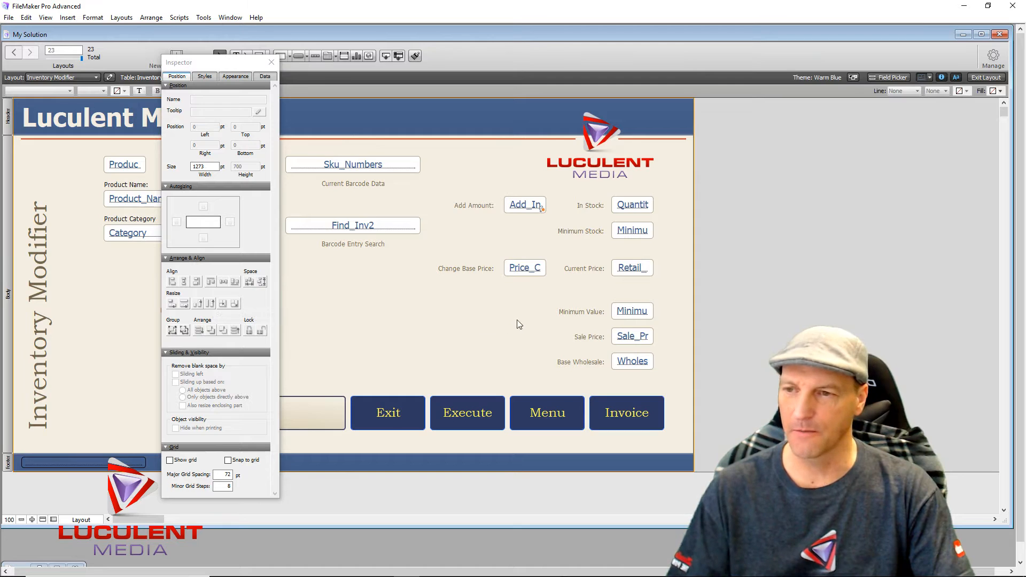
{"action": "left_click", "coordinate": [641, 315]}
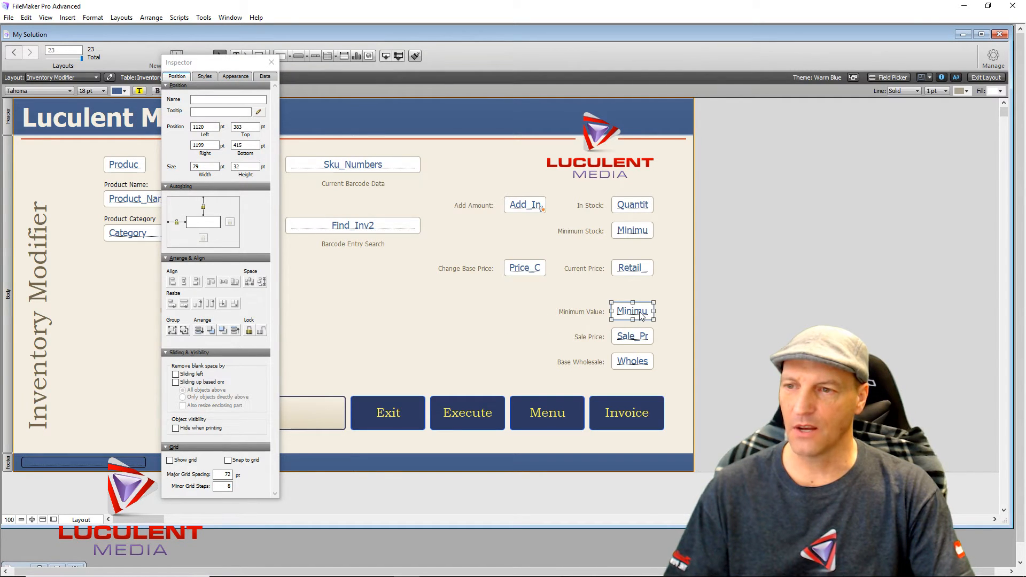
{"action": "left_click", "coordinate": [265, 76]}
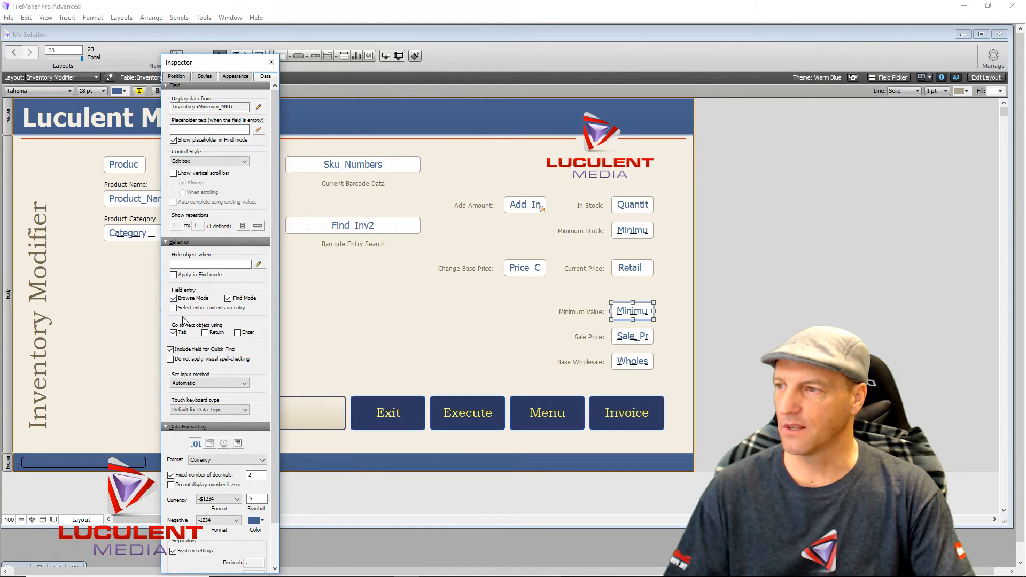
{"action": "left_click", "coordinate": [366, 324]}
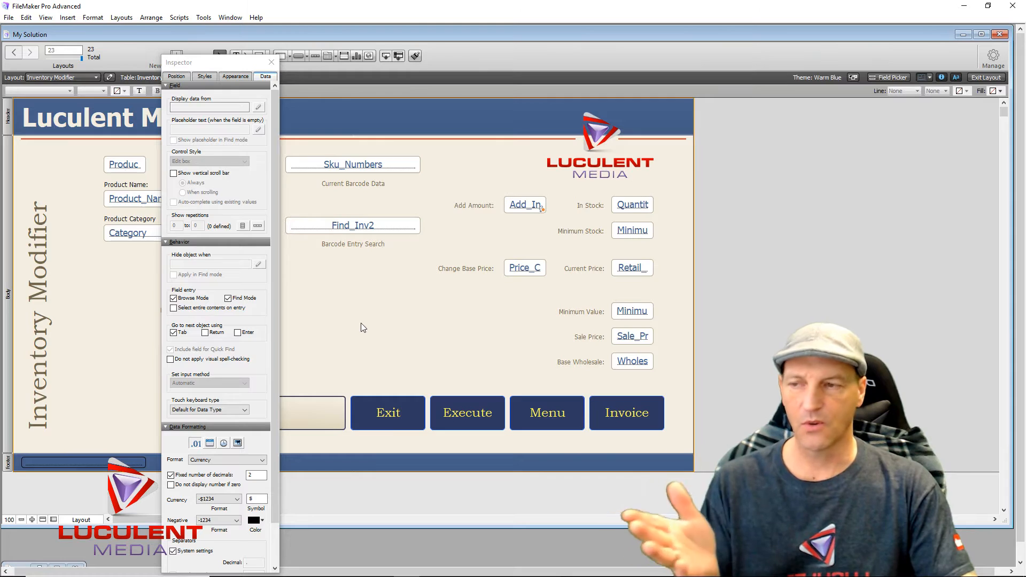
- Check which field feeds Current Price, leaving its field choice unchanged, and close the Inspector
{"action": "left_click", "coordinate": [271, 62]}
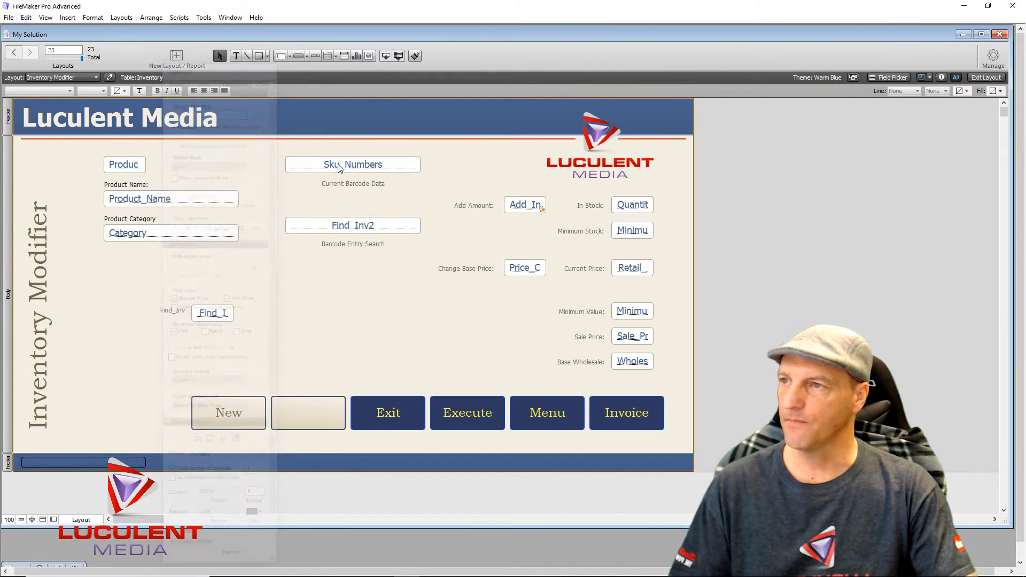
{"action": "double_click", "coordinate": [642, 266]}
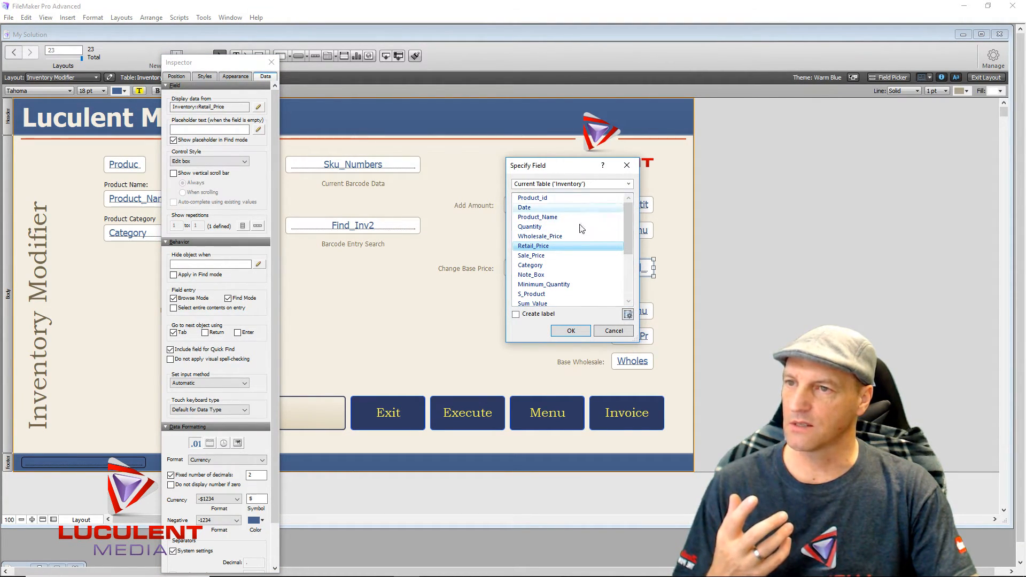
{"action": "left_click", "coordinate": [603, 332]}
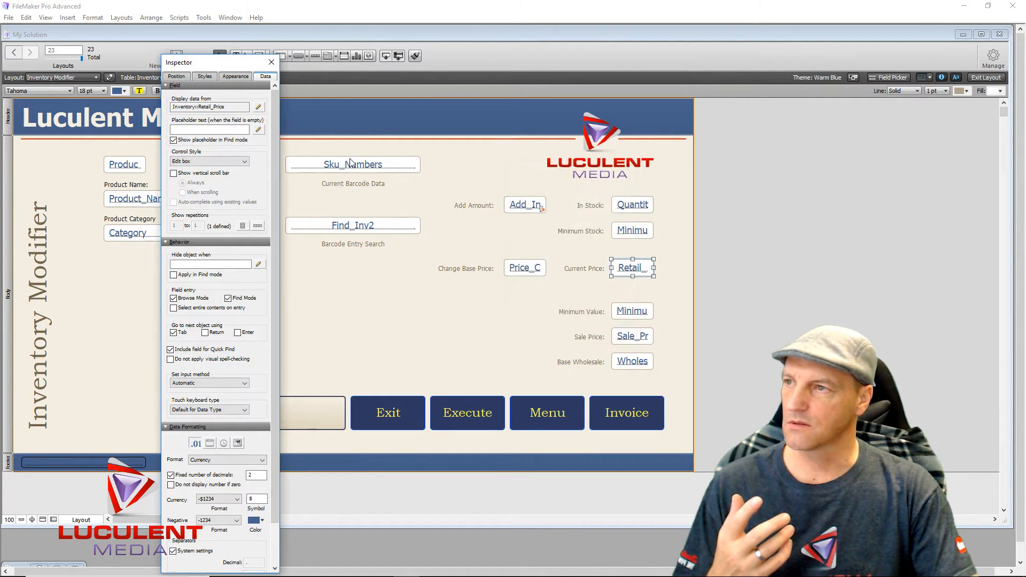
{"action": "left_click", "coordinate": [272, 62]}
- Give Retail_Price a new 'Formula is' conditional formatting condition and open its calculation
{"action": "right_click", "coordinate": [633, 273]}
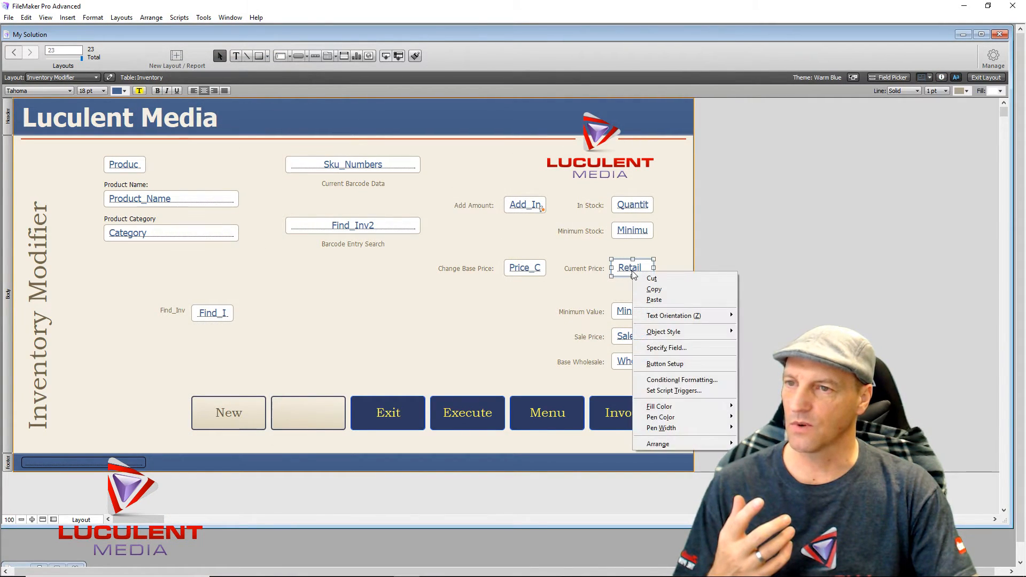
{"action": "left_click", "coordinate": [680, 380]}
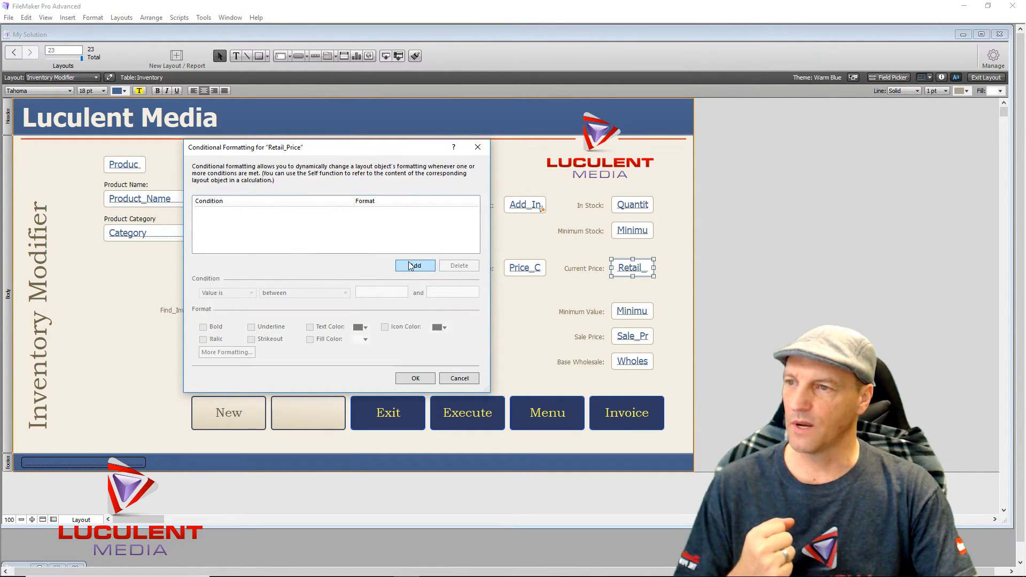
{"action": "left_click", "coordinate": [407, 270]}
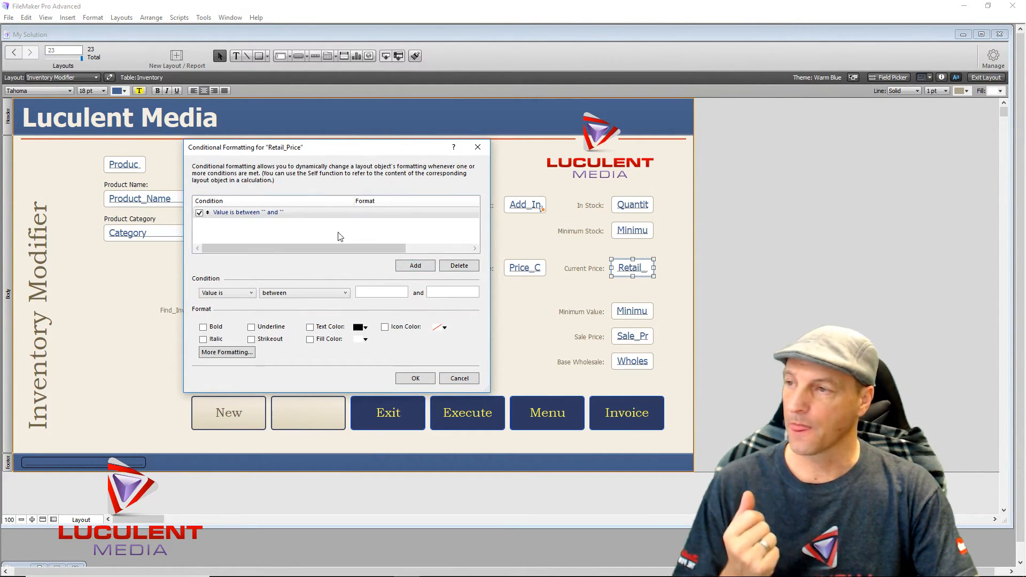
{"action": "left_click", "coordinate": [250, 293]}
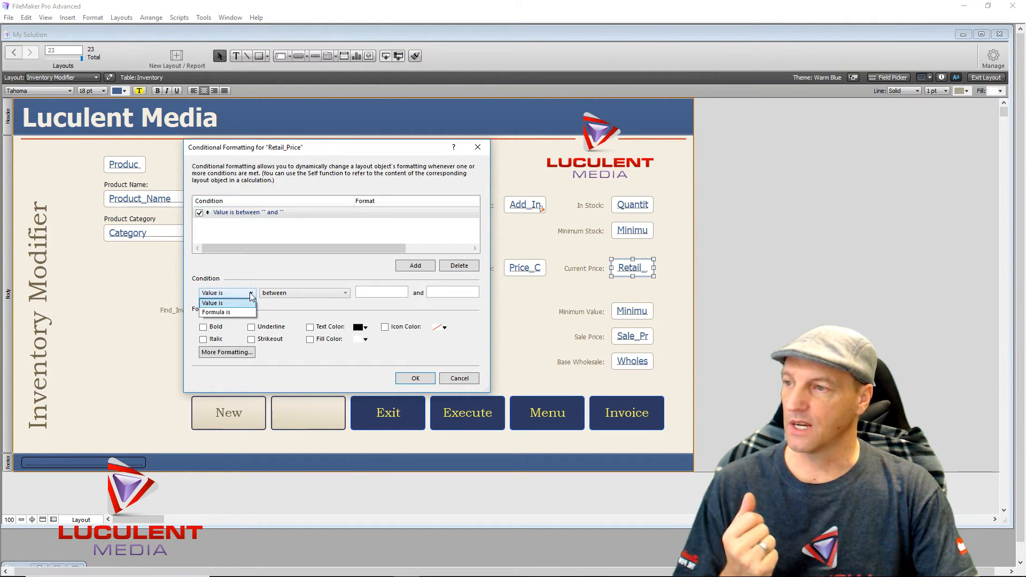
{"action": "left_click", "coordinate": [240, 312]}
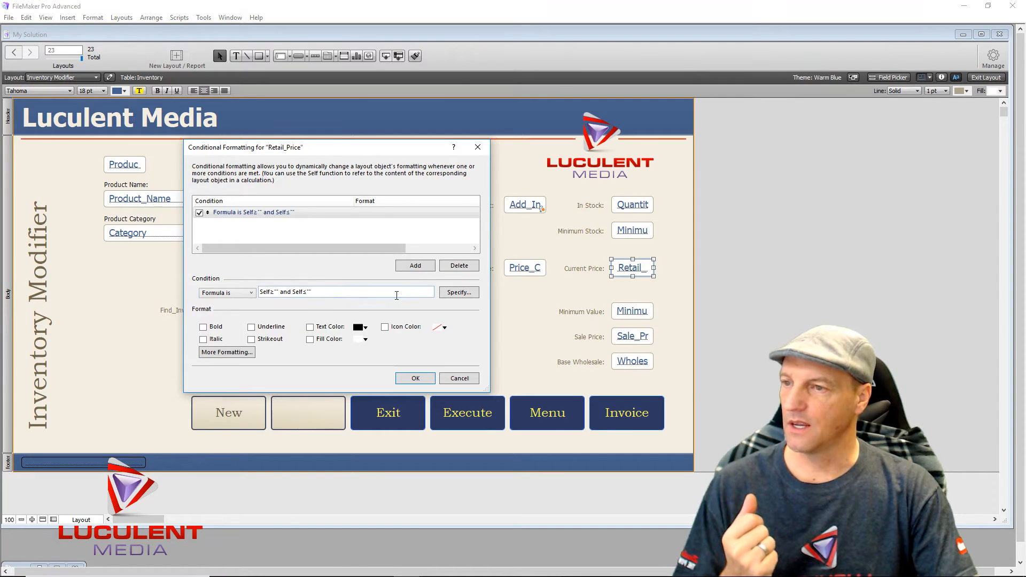
{"action": "left_click", "coordinate": [449, 295]}
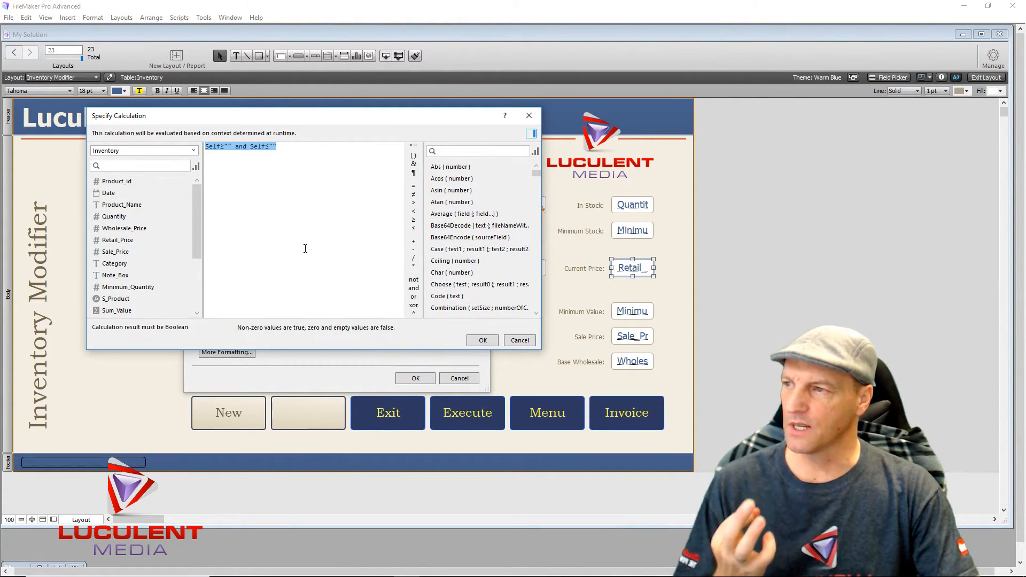
- Enter the formula Inventory::Retail_Price ≤ Inventory::Minimum_MKU and confirm it
{"action": "double_click", "coordinate": [145, 239]}
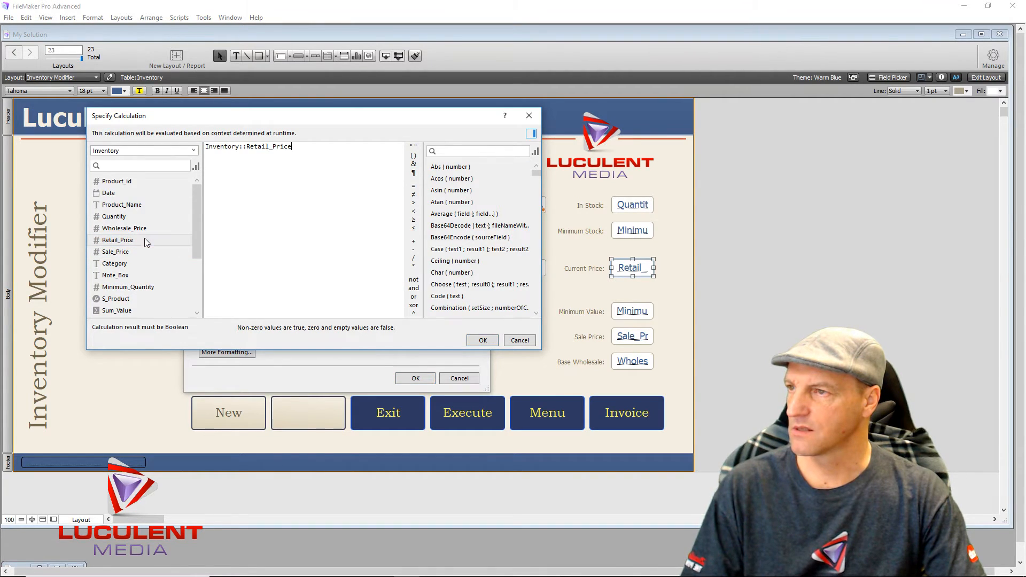
{"action": "left_click", "coordinate": [414, 229]}
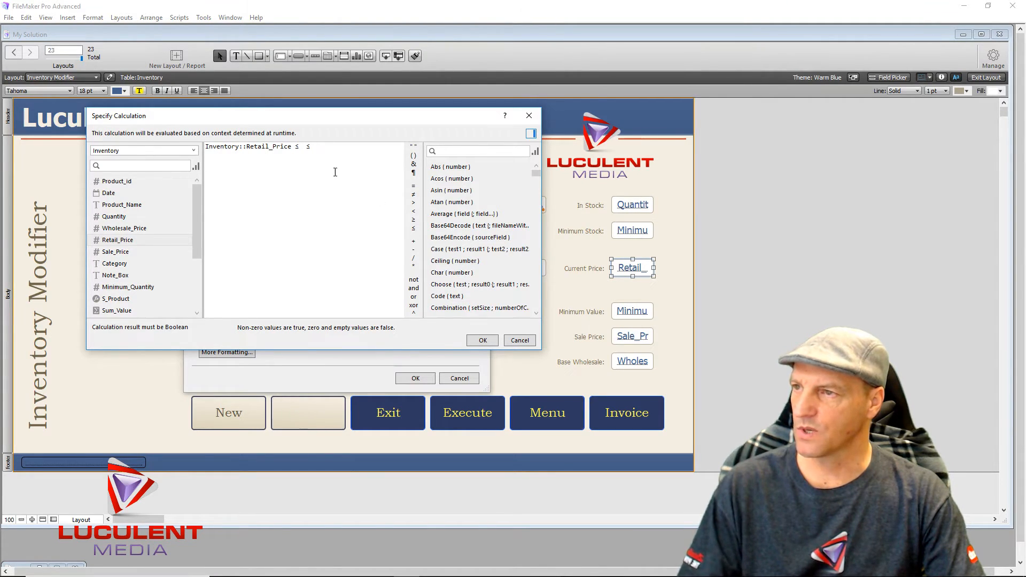
{"action": "left_click_drag", "start_coordinate": [322, 146], "coordinate": [295, 147]}
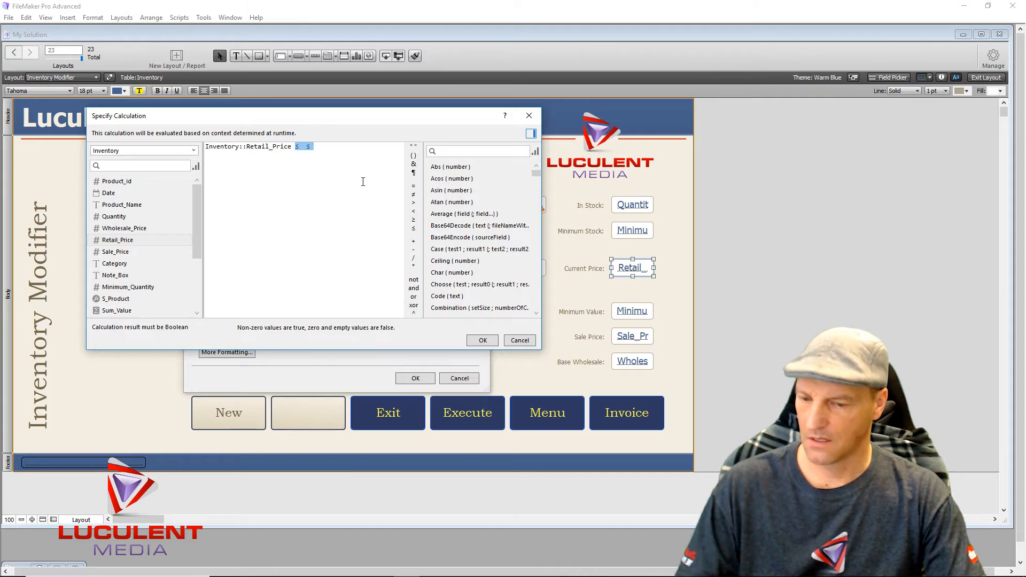
{"action": "key", "text": "BackSpace"}
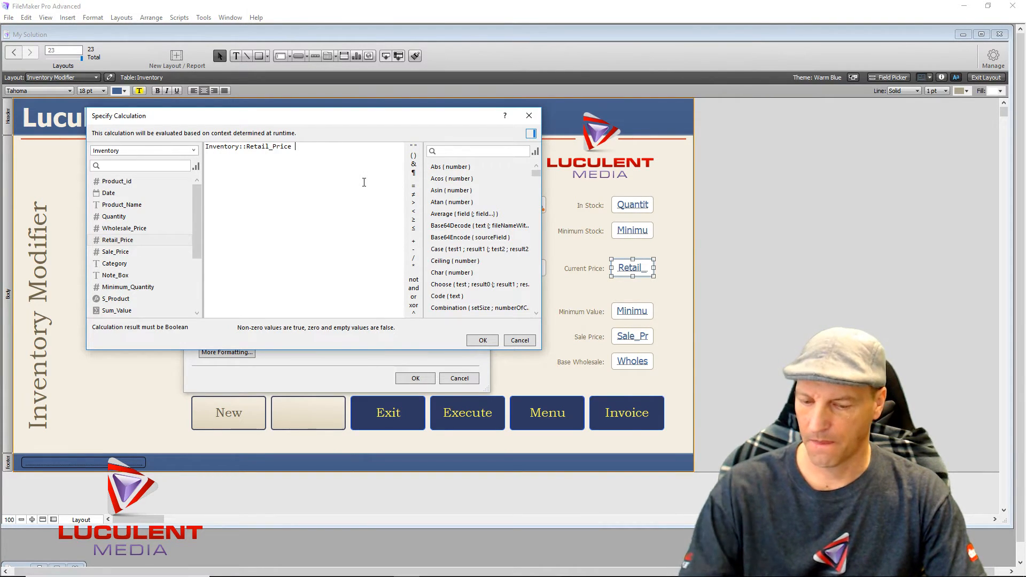
{"action": "left_click", "coordinate": [414, 229]}
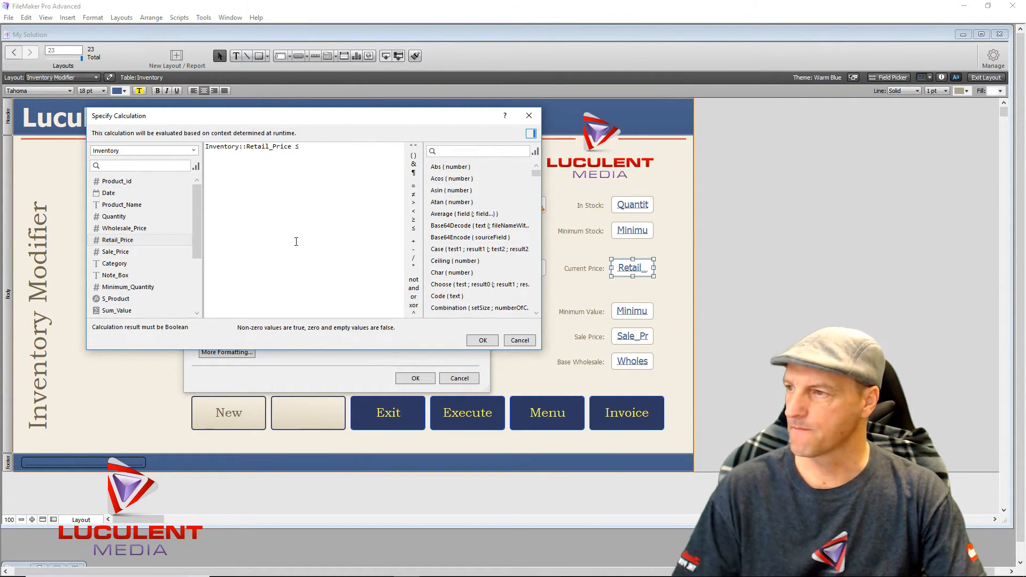
{"action": "scroll", "coordinate": [159, 261], "scroll_direction": "down", "scroll_amount": 3}
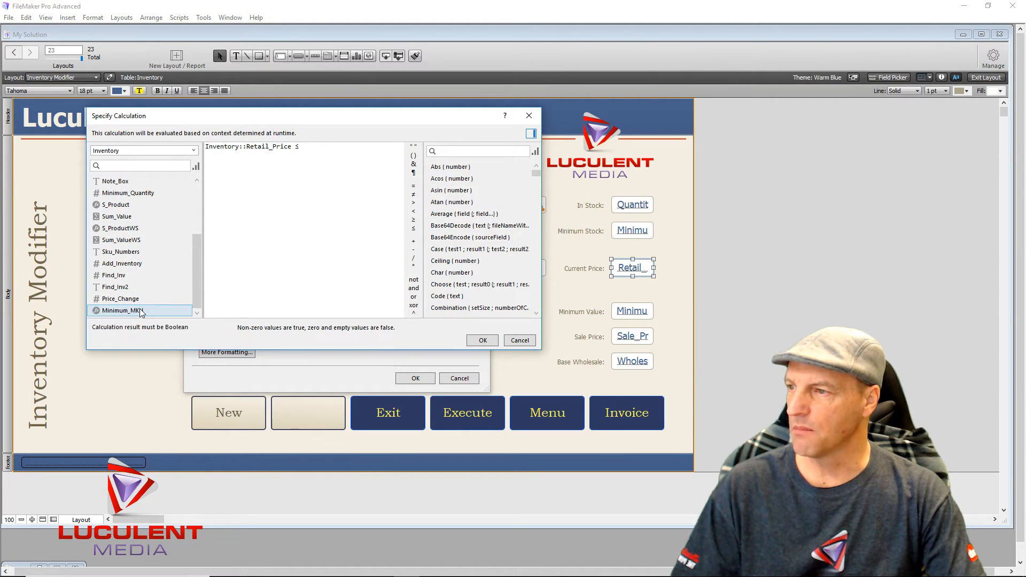
{"action": "double_click", "coordinate": [123, 311]}
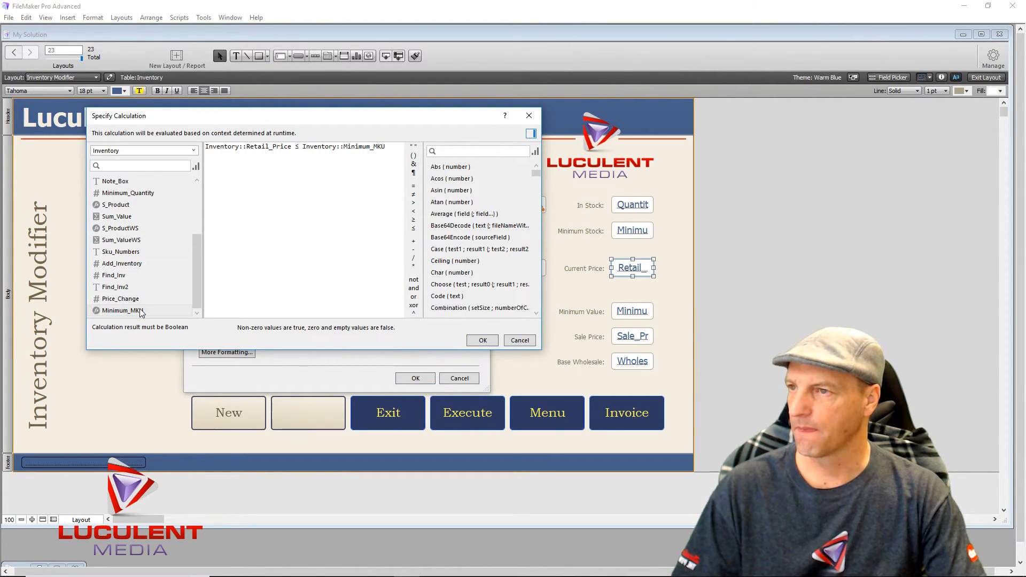
{"action": "left_click", "coordinate": [471, 344]}
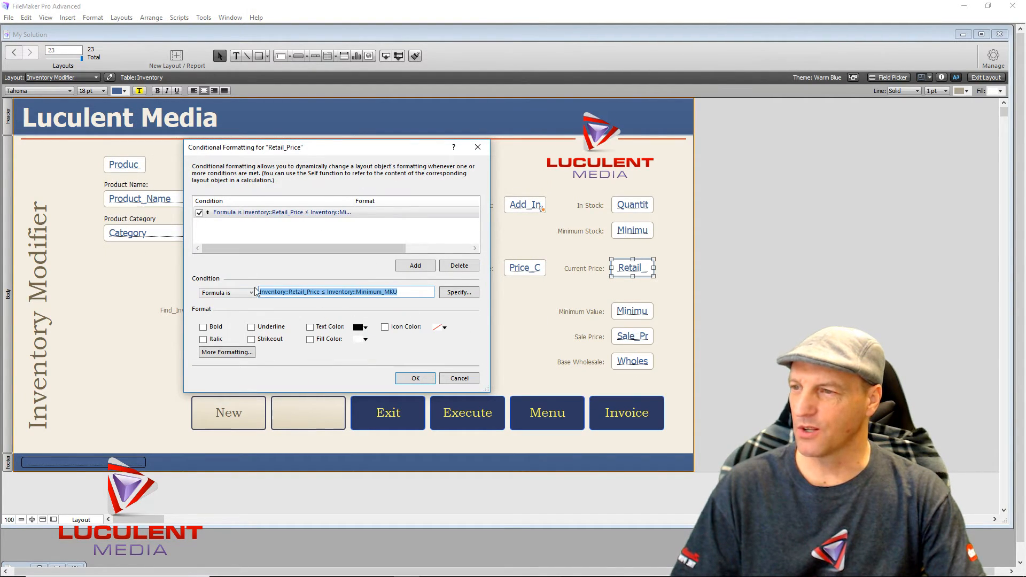
- Format matching prices bold with red text, save the rule, and return to Browse mode
{"action": "left_click", "coordinate": [203, 327]}
{"action": "left_click", "coordinate": [365, 328]}
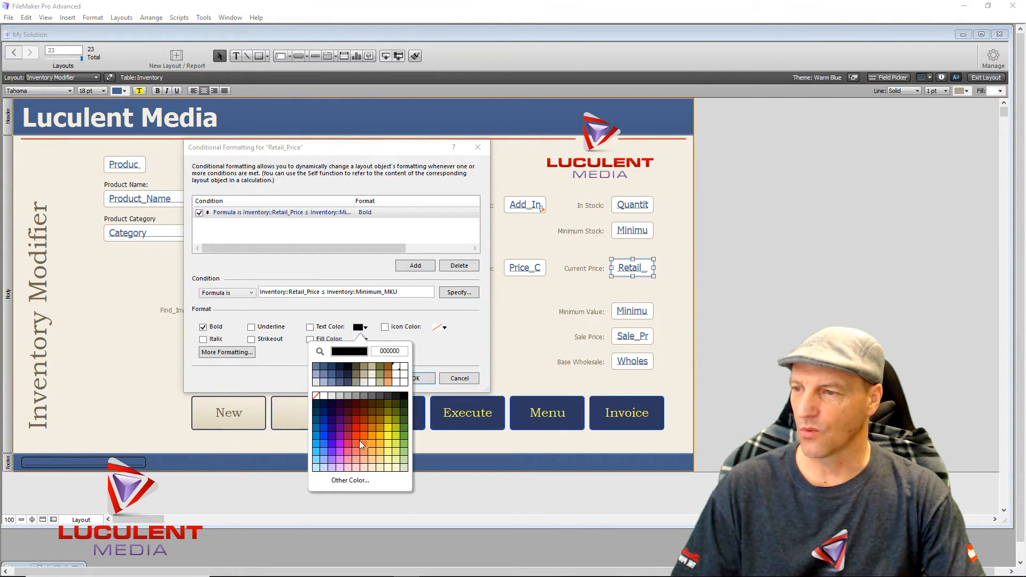
{"action": "left_click", "coordinate": [357, 433]}
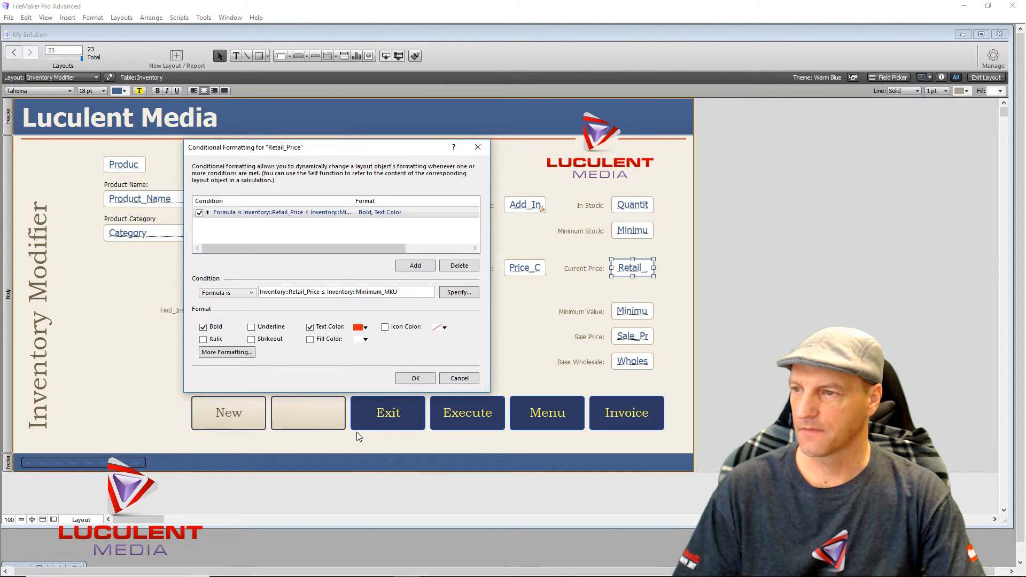
{"action": "left_click", "coordinate": [412, 378]}
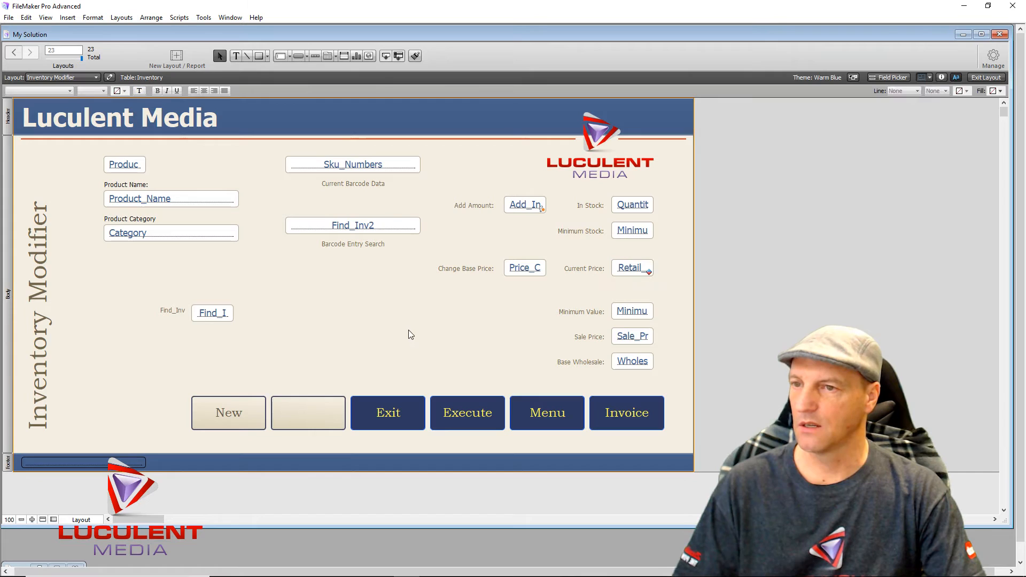
{"action": "left_click", "coordinate": [985, 78]}
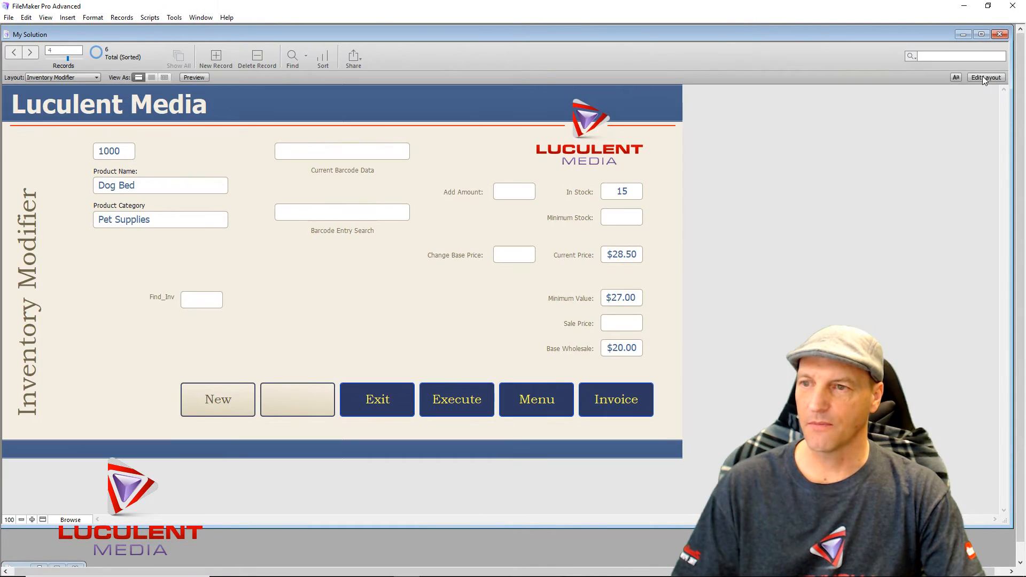
- Lower the Current Price to 25 and check how the field displays after committing
{"action": "left_click", "coordinate": [615, 256]}
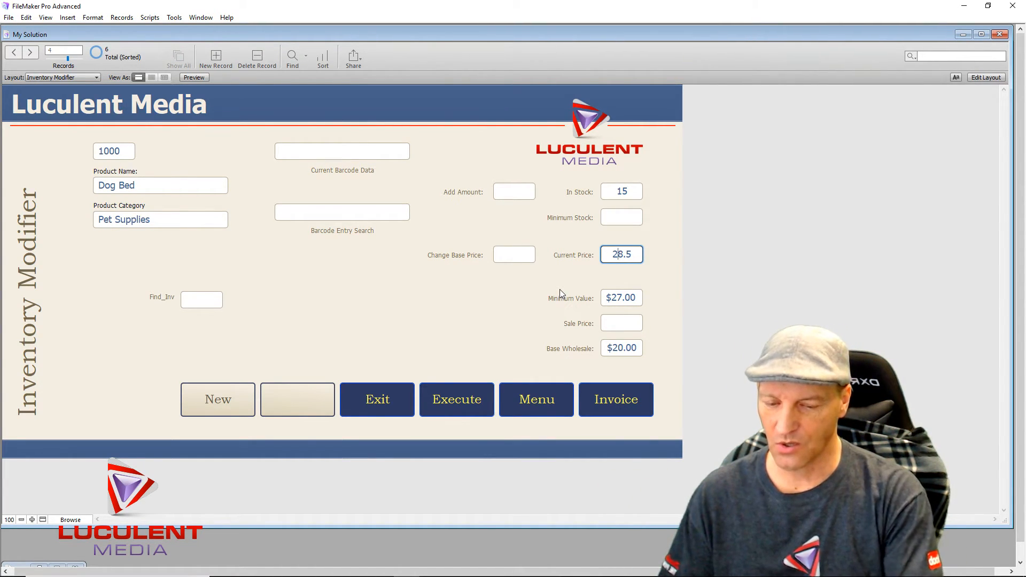
{"action": "key", "text": "Delete"}
{"action": "key", "text": "Delete"}
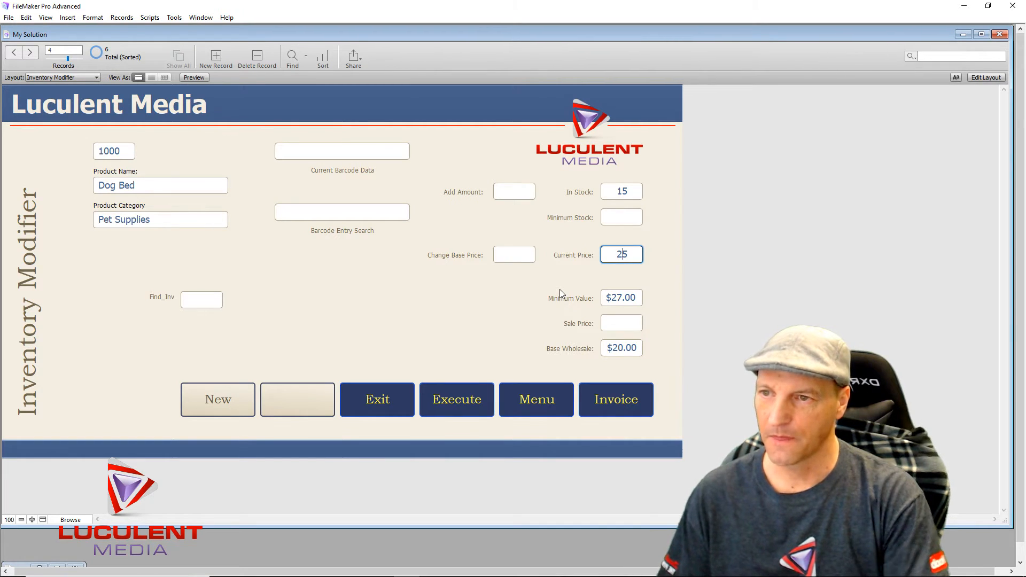
{"action": "left_click", "coordinate": [438, 302]}
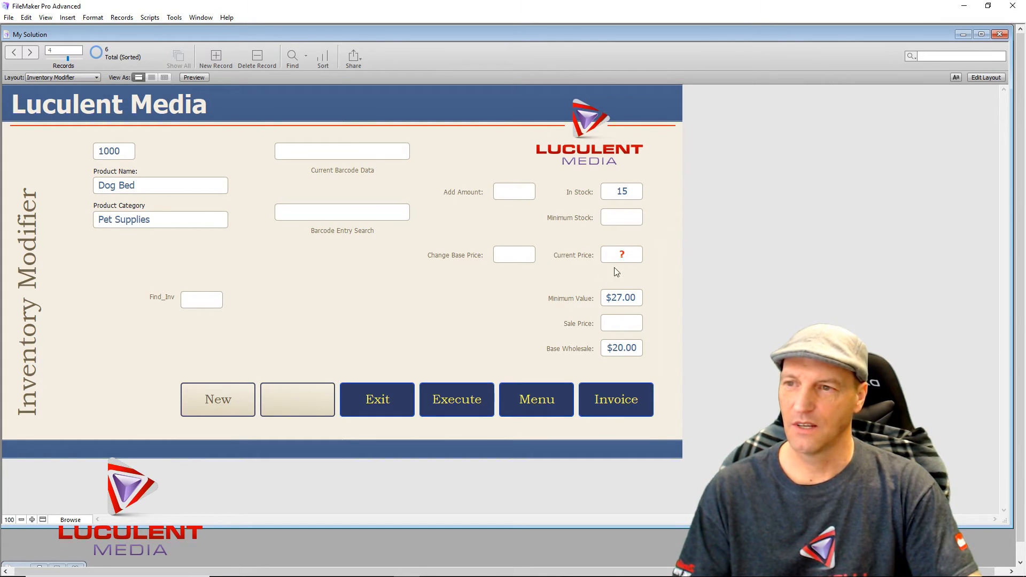
{"action": "left_click", "coordinate": [628, 260]}
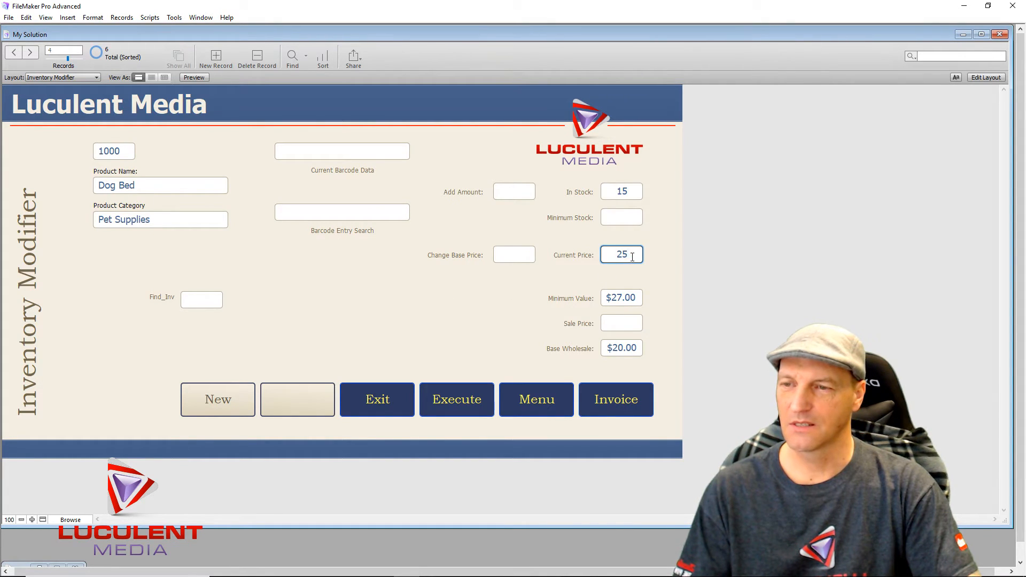
{"action": "left_click", "coordinate": [477, 308]}
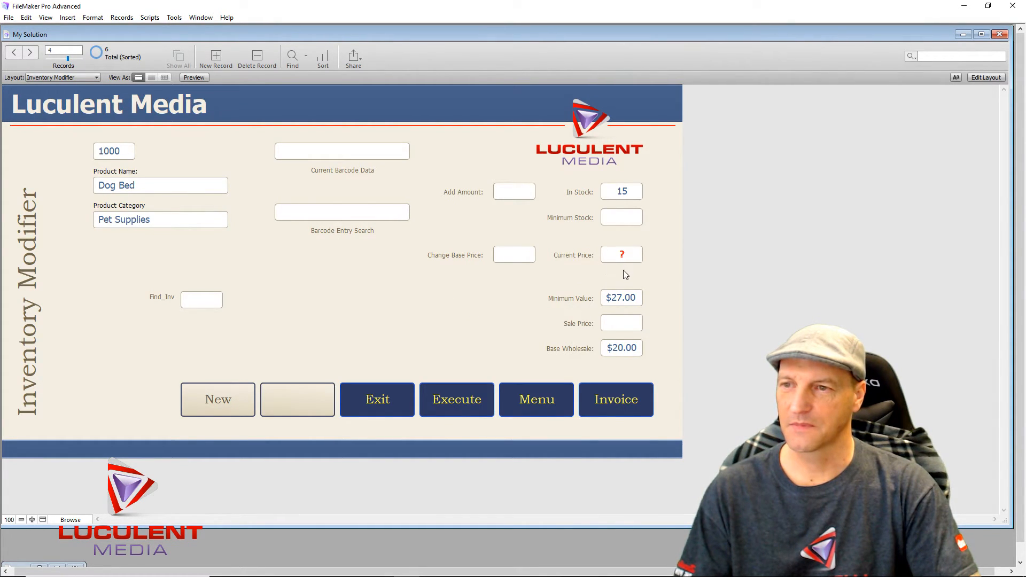
{"action": "left_click", "coordinate": [631, 256]}
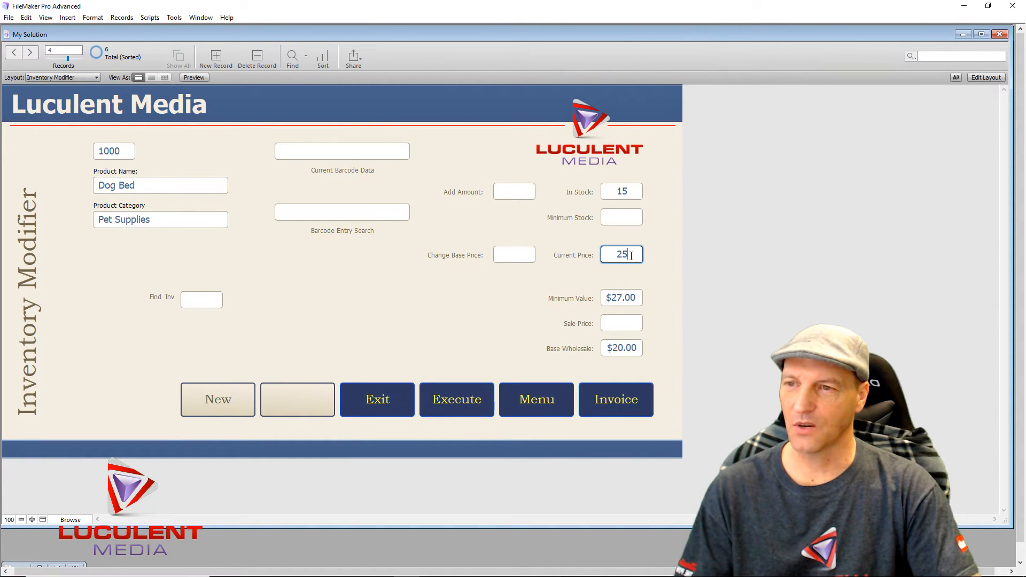
{"action": "left_click", "coordinate": [553, 283]}
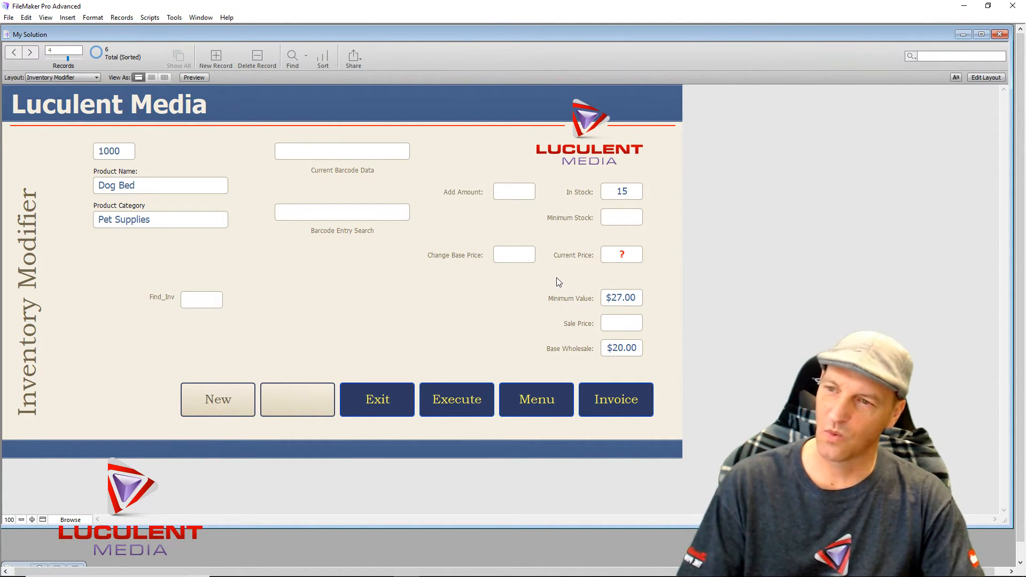
- Change the Current Price value to 25.00 and commit it
{"action": "left_click", "coordinate": [632, 254]}
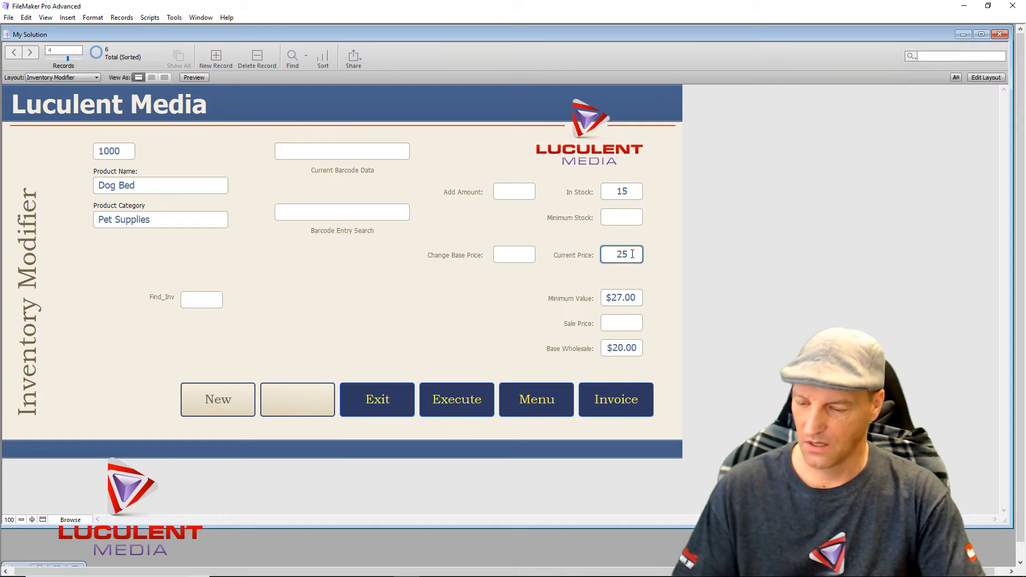
{"action": "type", "text": "."}
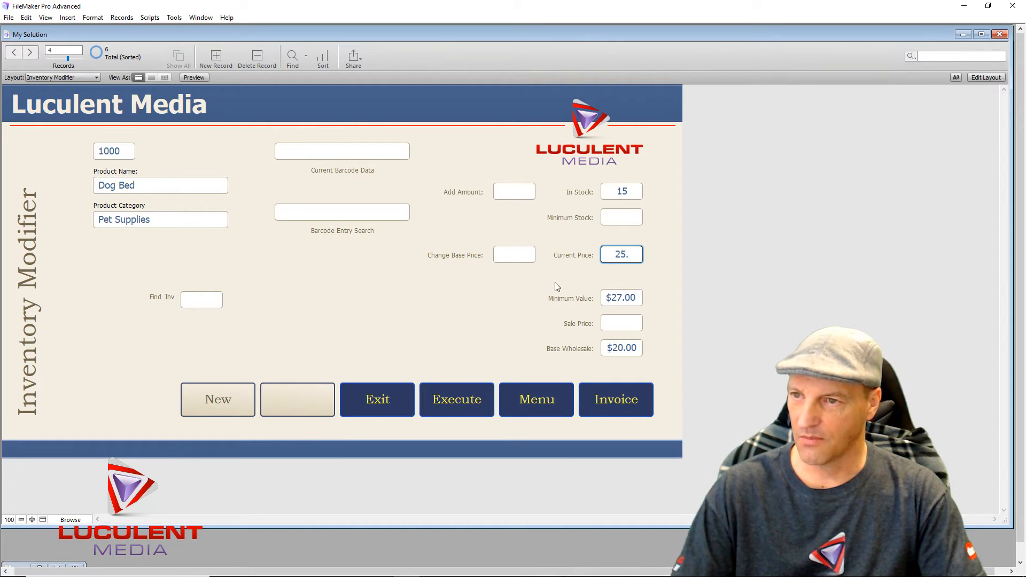
{"action": "type", "text": "00"}
{"action": "left_click", "coordinate": [526, 302]}
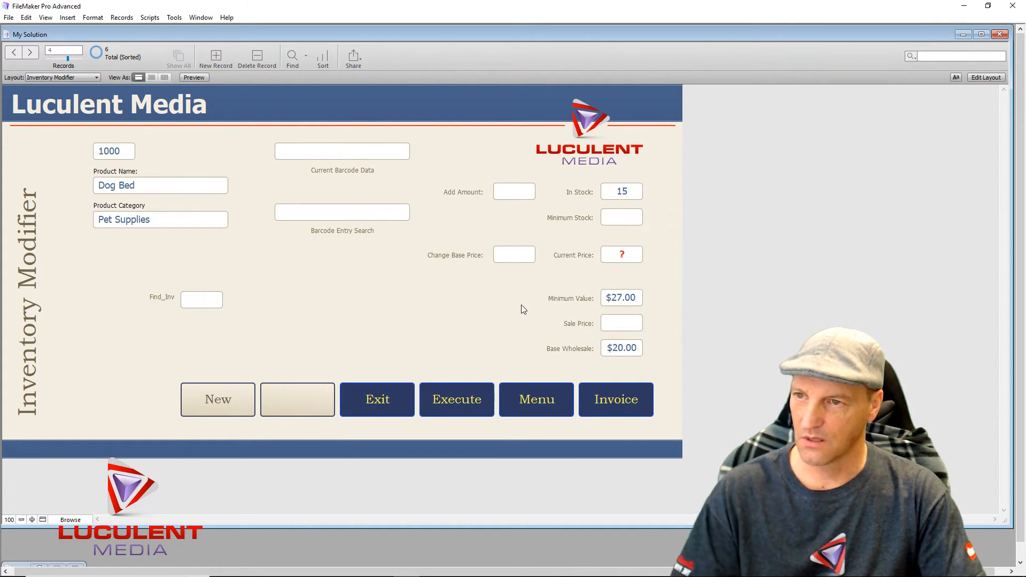
- Check the Current Price field's context menu without choosing anything, then return to layout editing
{"action": "left_click", "coordinate": [634, 260]}
{"action": "right_click", "coordinate": [633, 261]}
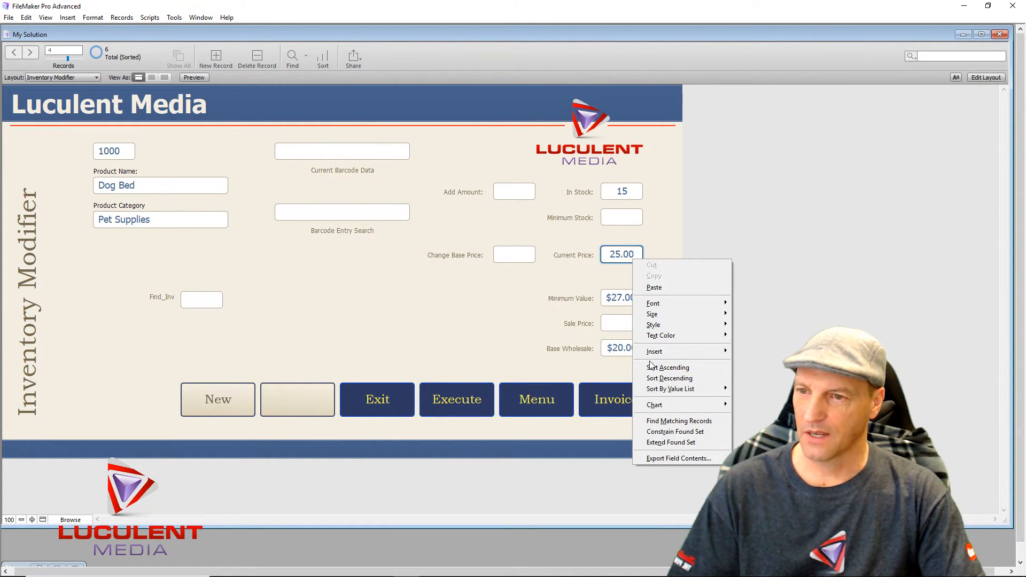
{"action": "left_click", "coordinate": [486, 348]}
{"action": "right_click", "coordinate": [623, 255]}
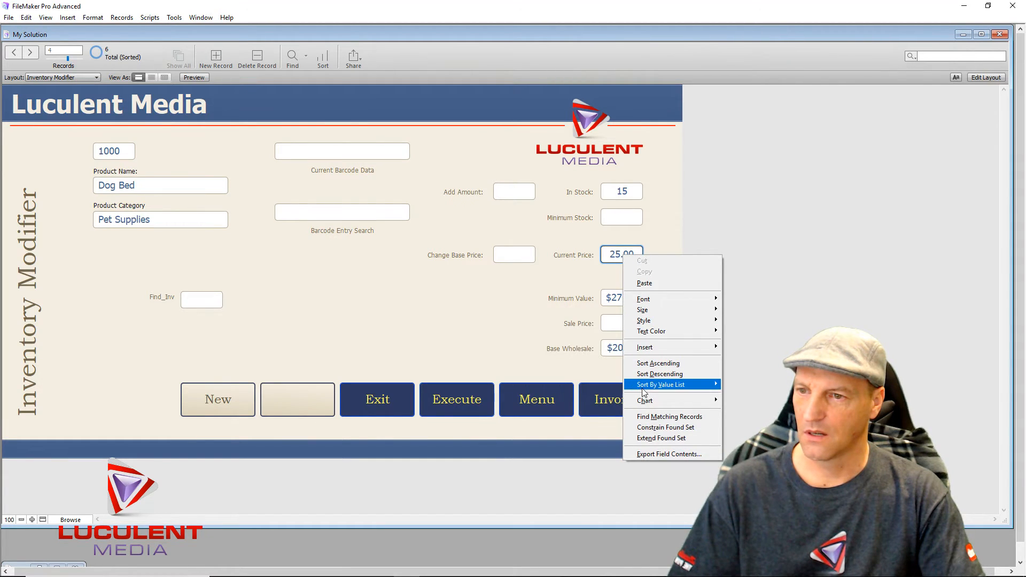
{"action": "left_click", "coordinate": [555, 326]}
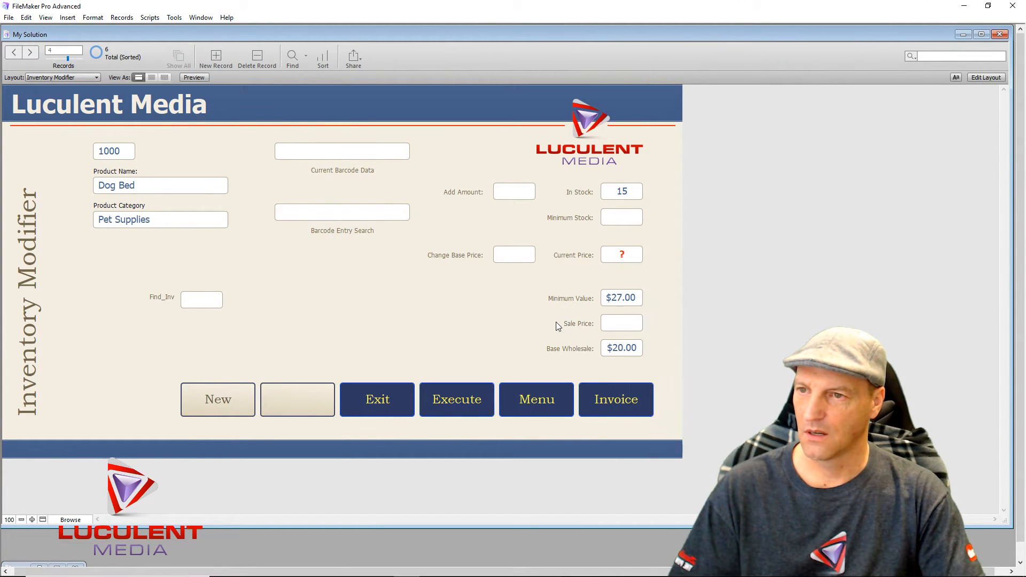
{"action": "left_click", "coordinate": [993, 75]}
- Try a 'Value is less than' condition in Retail_Price's Conditional Formatting, then cancel without changes
{"action": "right_click", "coordinate": [637, 271]}
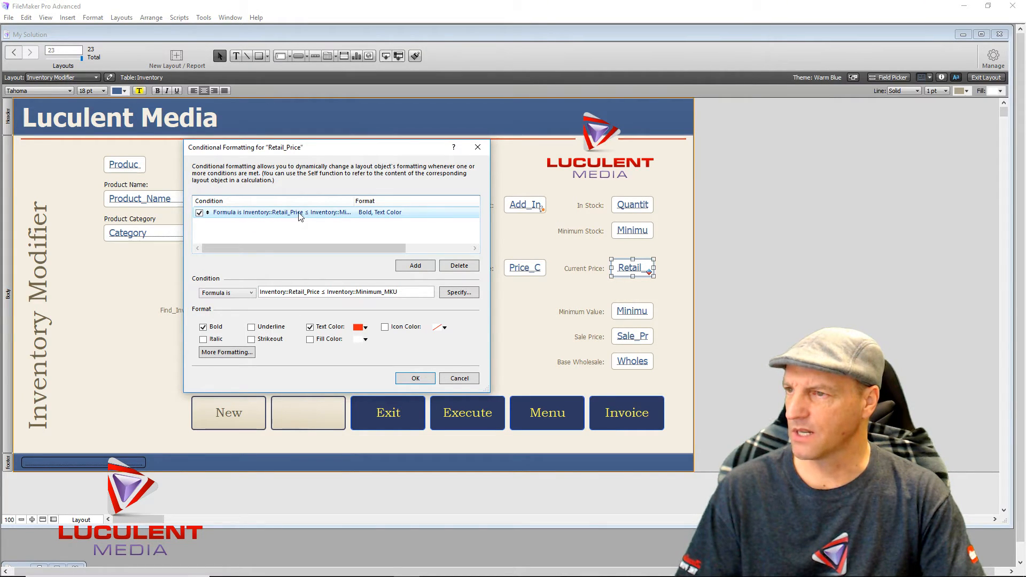
{"action": "left_click", "coordinate": [252, 293]}
{"action": "left_click", "coordinate": [240, 300]}
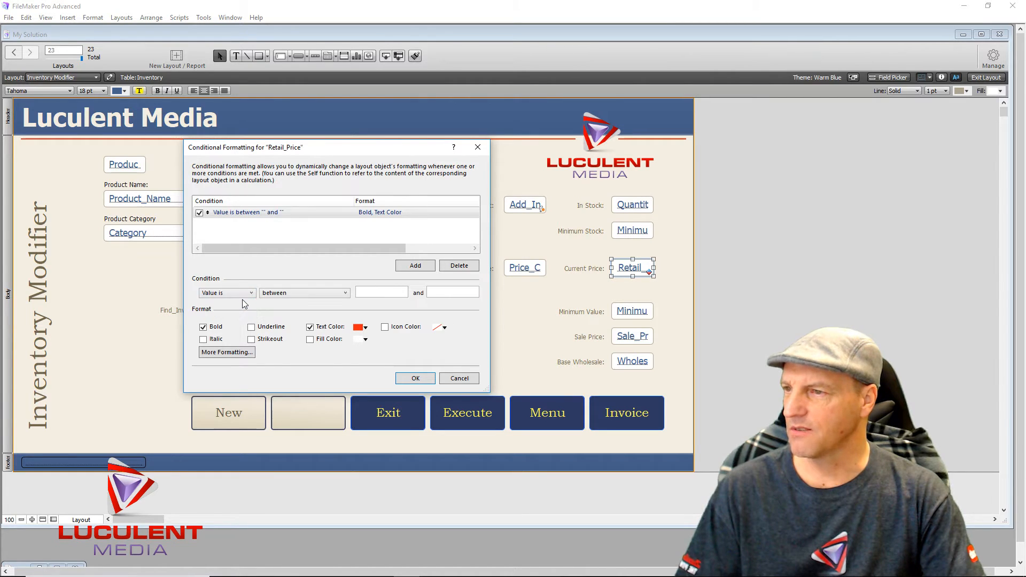
{"action": "left_click", "coordinate": [346, 294]}
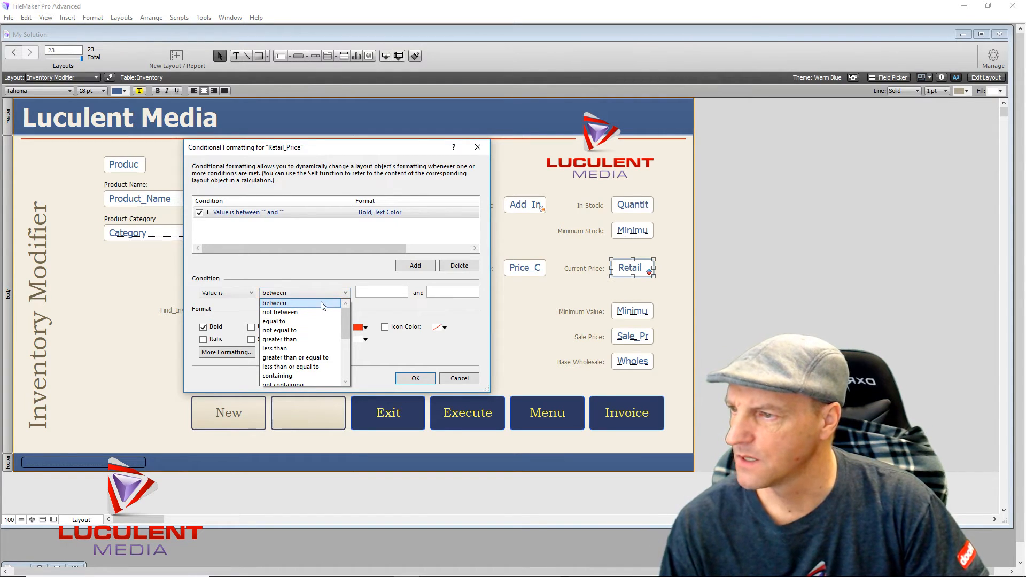
{"action": "left_click", "coordinate": [290, 350]}
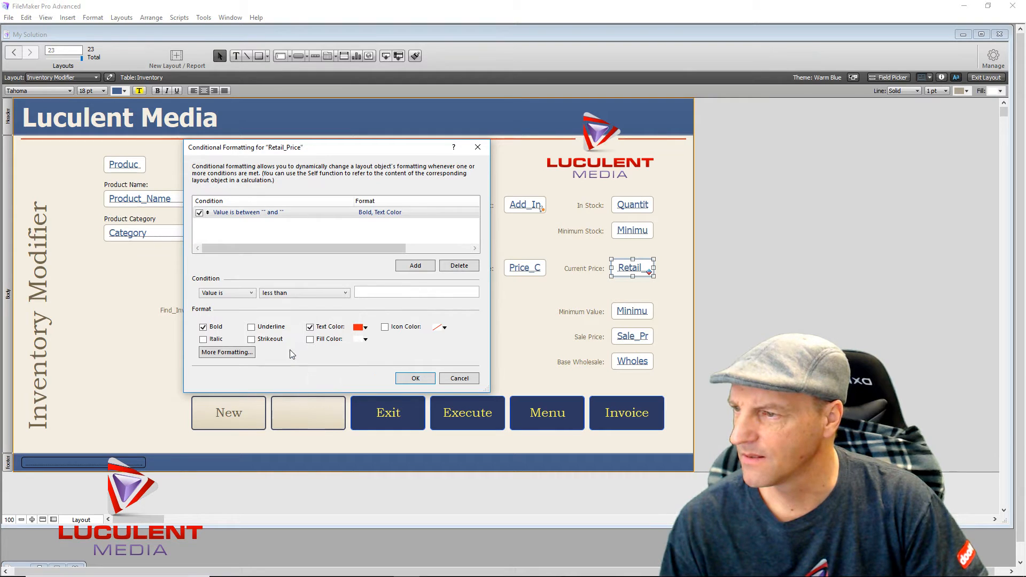
{"action": "left_click", "coordinate": [374, 296]}
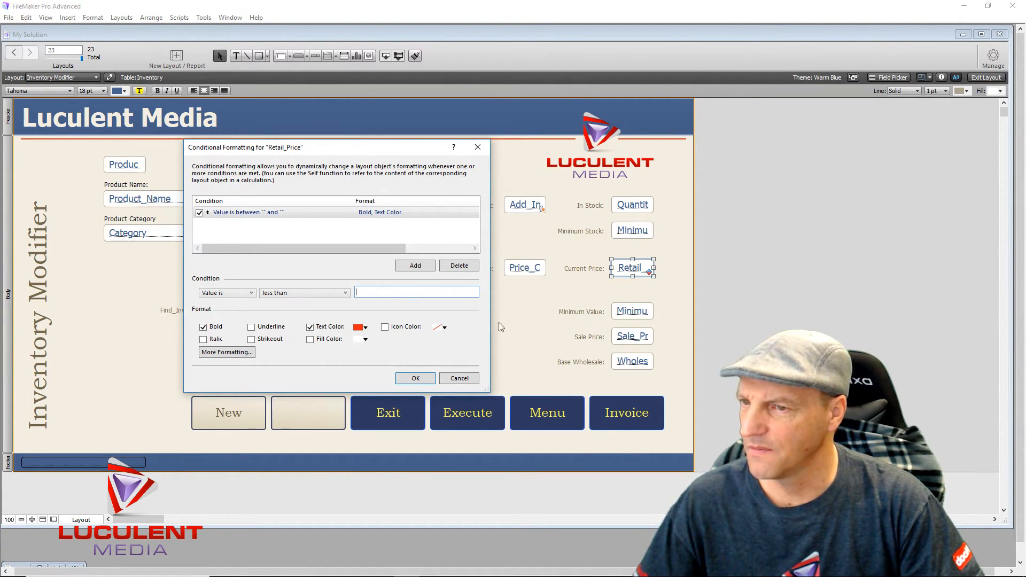
{"action": "left_click", "coordinate": [457, 379]}
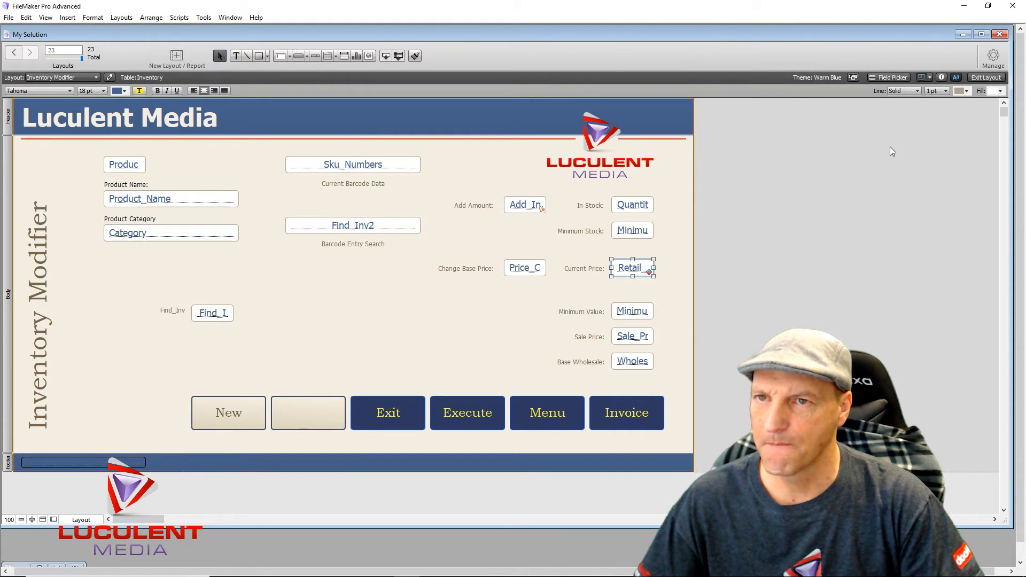
- In the Inspector's Data tab, select the Inventory::Retail_Price reference under Display data from
{"action": "left_click", "coordinate": [941, 78]}
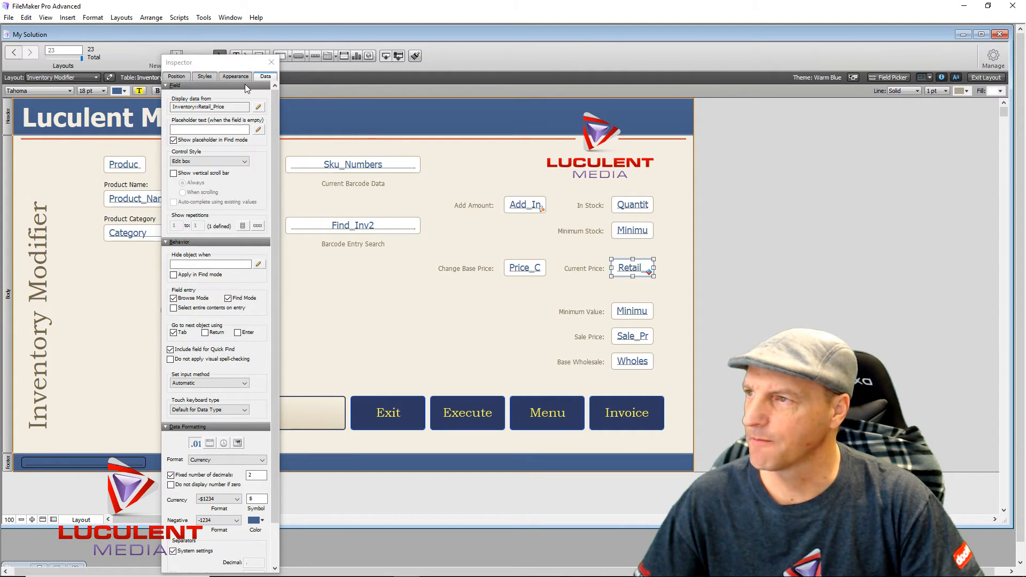
{"action": "left_click", "coordinate": [224, 77]}
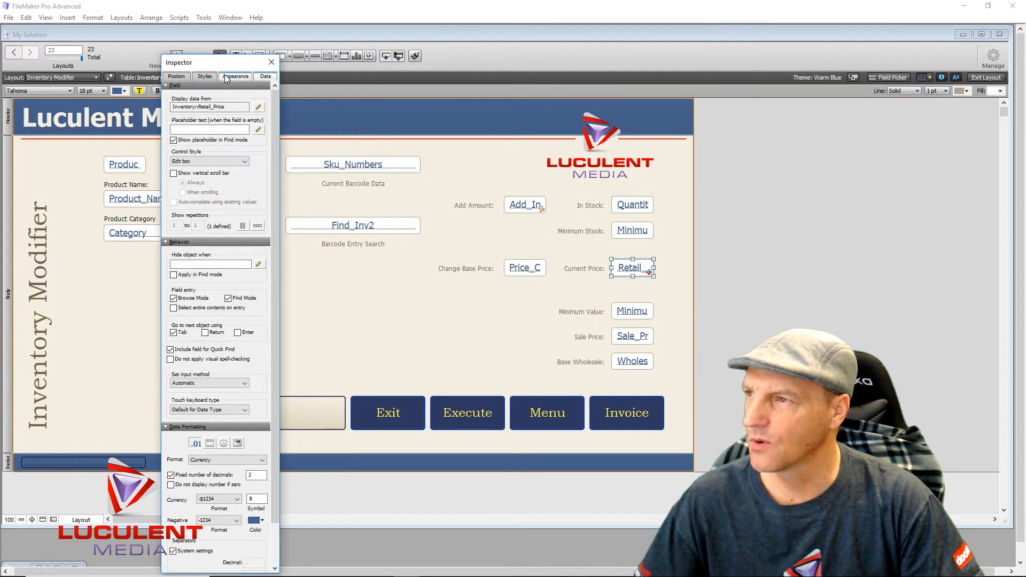
{"action": "left_click", "coordinate": [265, 76]}
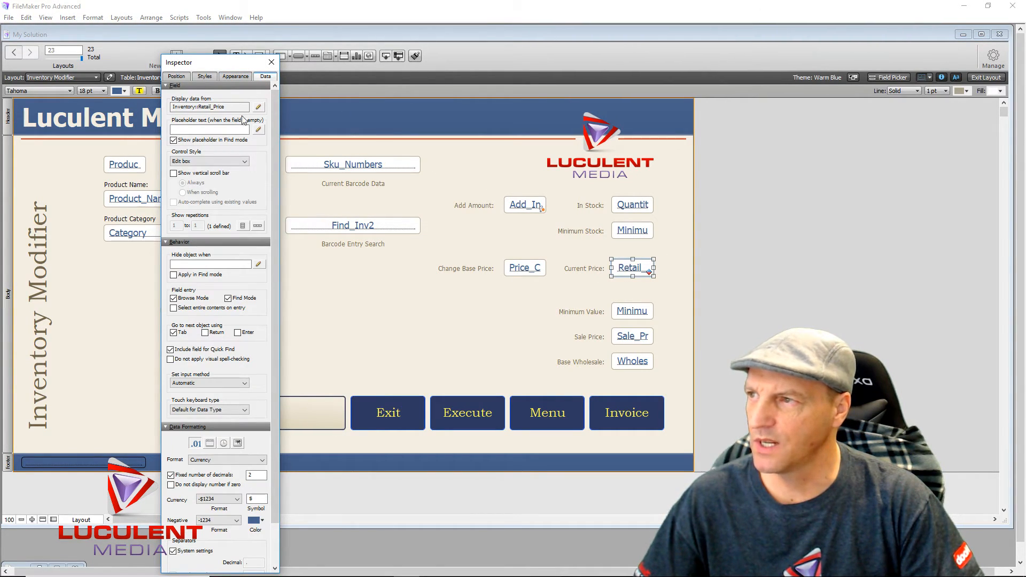
{"action": "left_click_drag", "start_coordinate": [232, 107], "coordinate": [163, 102]}
{"action": "key", "text": "ctrl+c"}
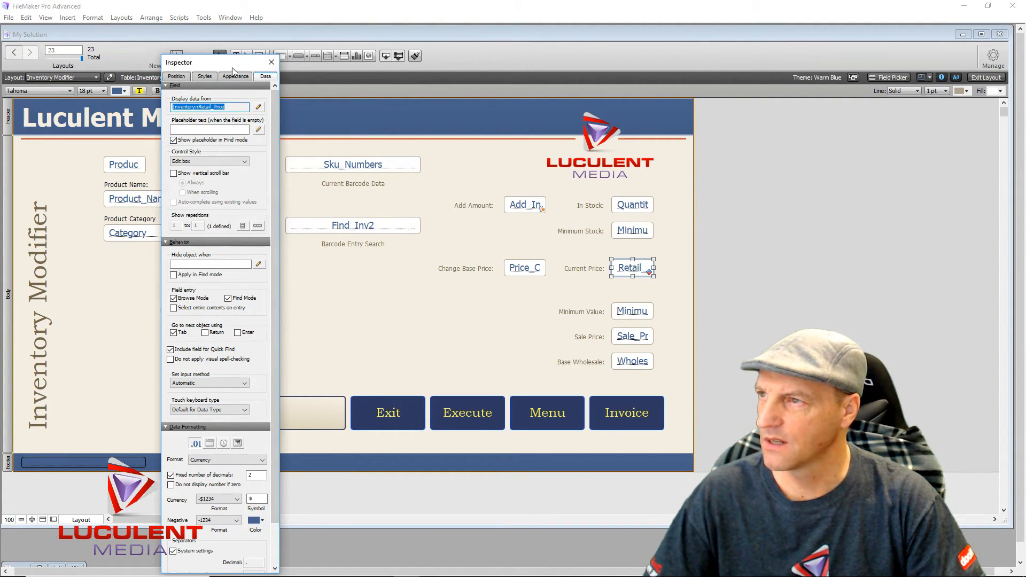
- Delete the old formula rule from Retail_Price's conditional formatting
{"action": "right_click", "coordinate": [632, 271]}
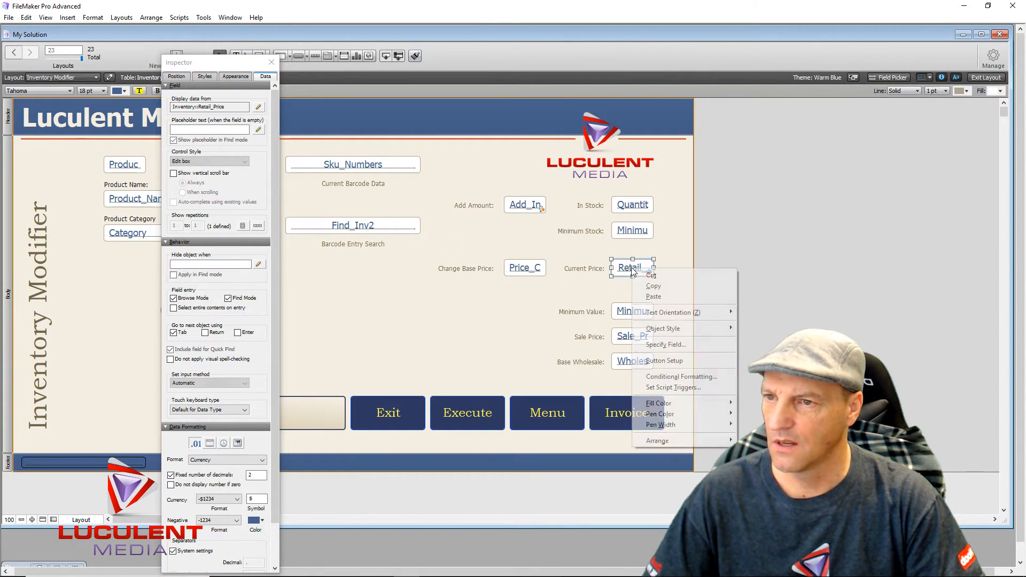
{"action": "left_click", "coordinate": [668, 377]}
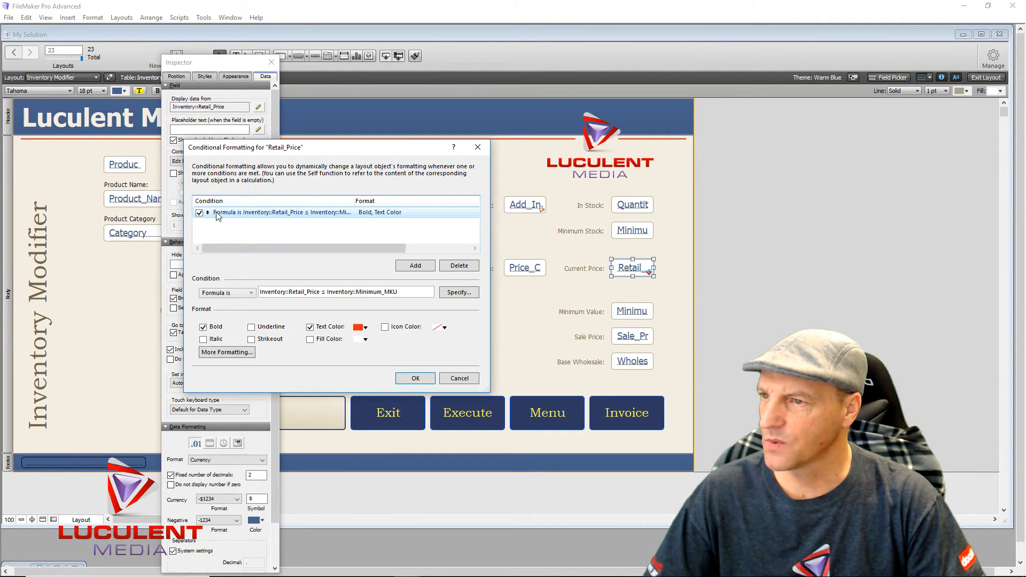
{"action": "left_click", "coordinate": [266, 214]}
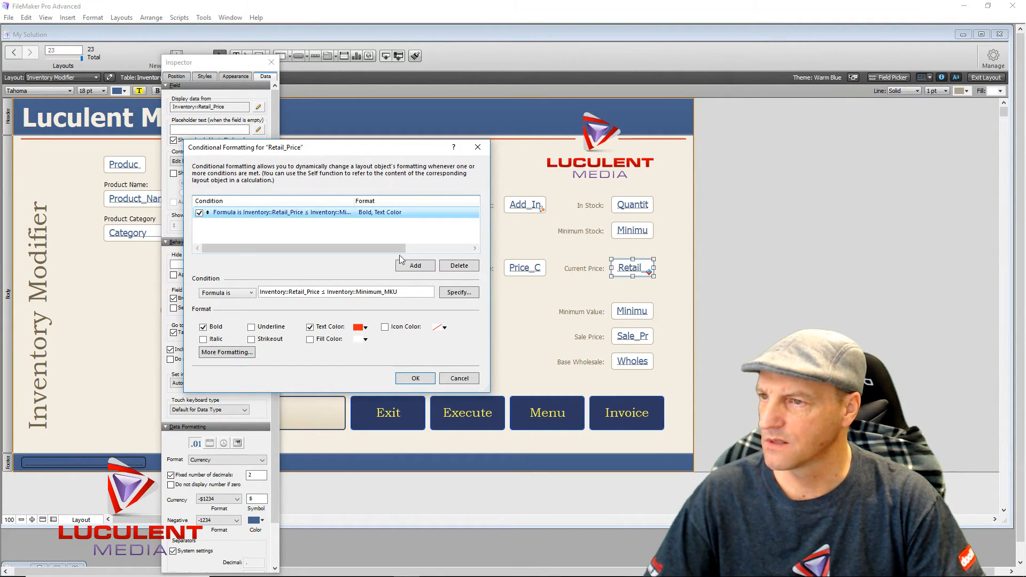
{"action": "left_click", "coordinate": [455, 267]}
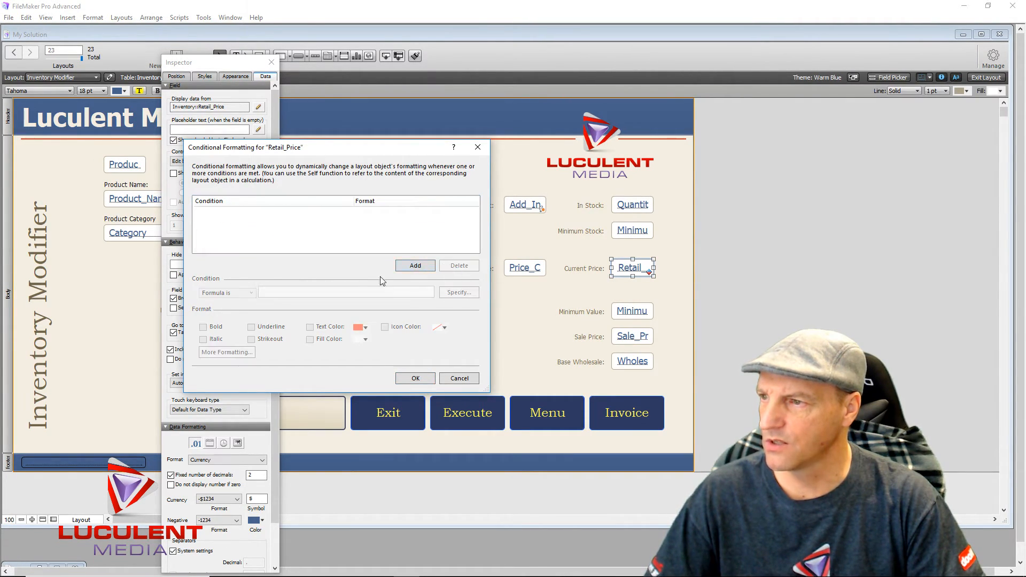
- Add a rule: Value is less than or equal to the pasted Inventory::Retail_Price
{"action": "left_click", "coordinate": [407, 267]}
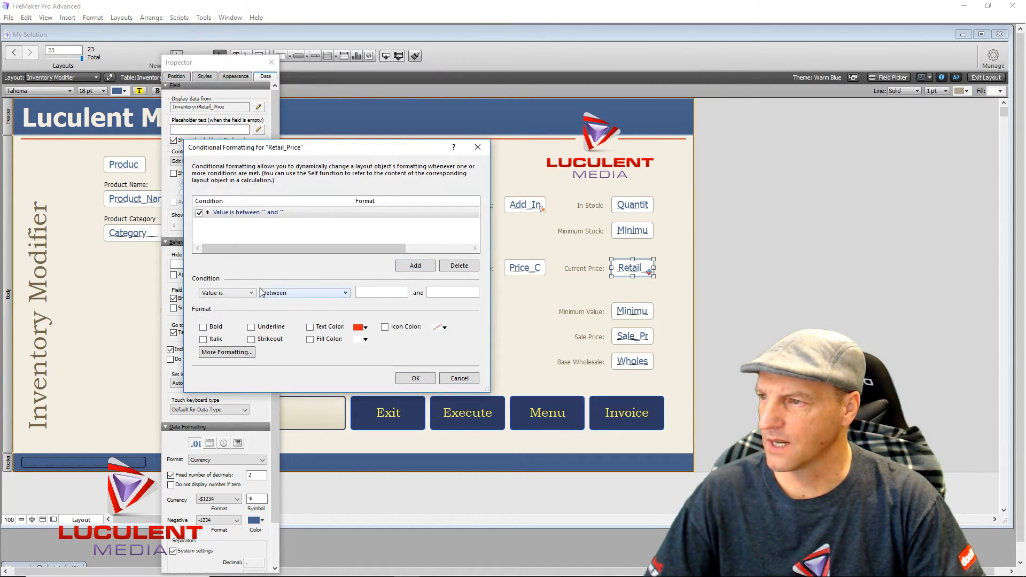
{"action": "left_click", "coordinate": [330, 296]}
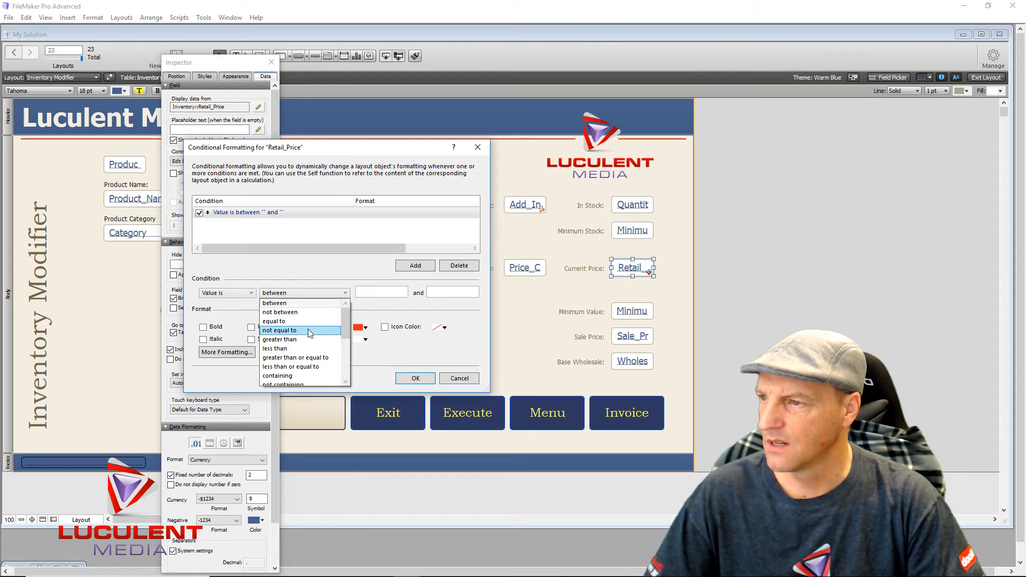
{"action": "left_click", "coordinate": [309, 367]}
{"action": "left_click", "coordinate": [384, 290]}
{"action": "key", "text": "ctrl+v"}
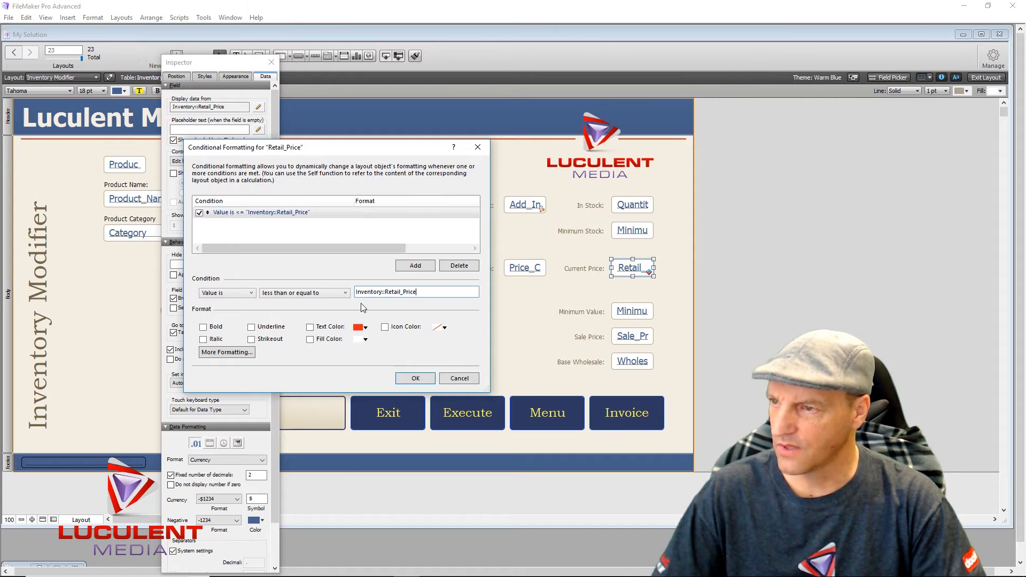
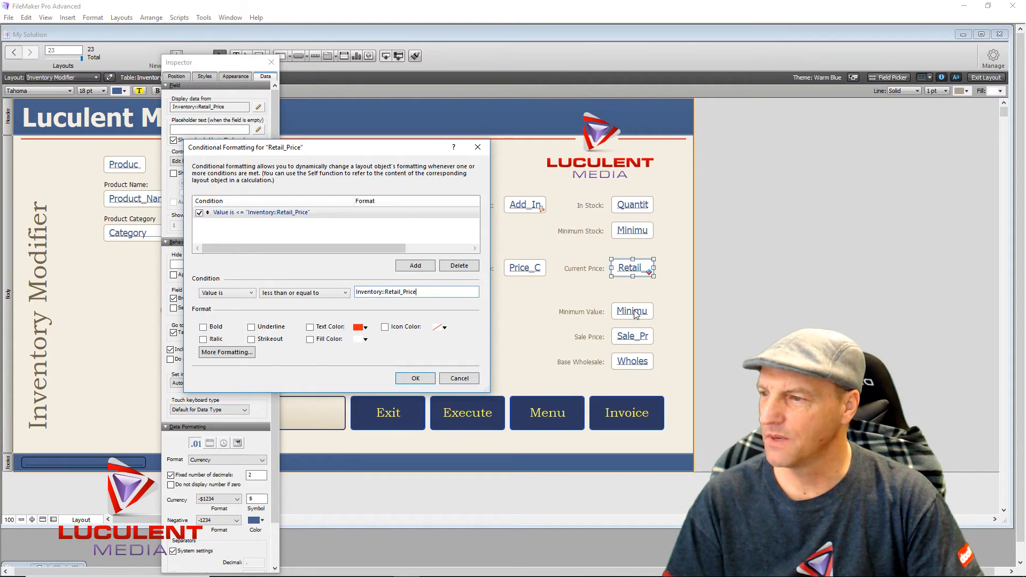
- Discard the unsaved Retail_Price condition and confirm Minimum Value displays Inventory::Minimum_MKU
{"action": "left_click", "coordinate": [448, 380]}
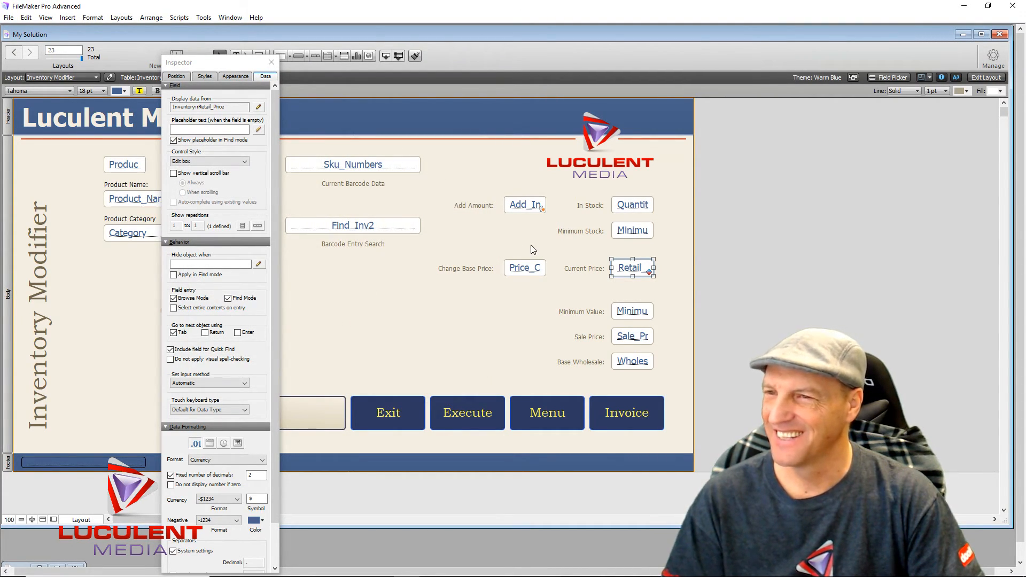
{"action": "left_click", "coordinate": [633, 313]}
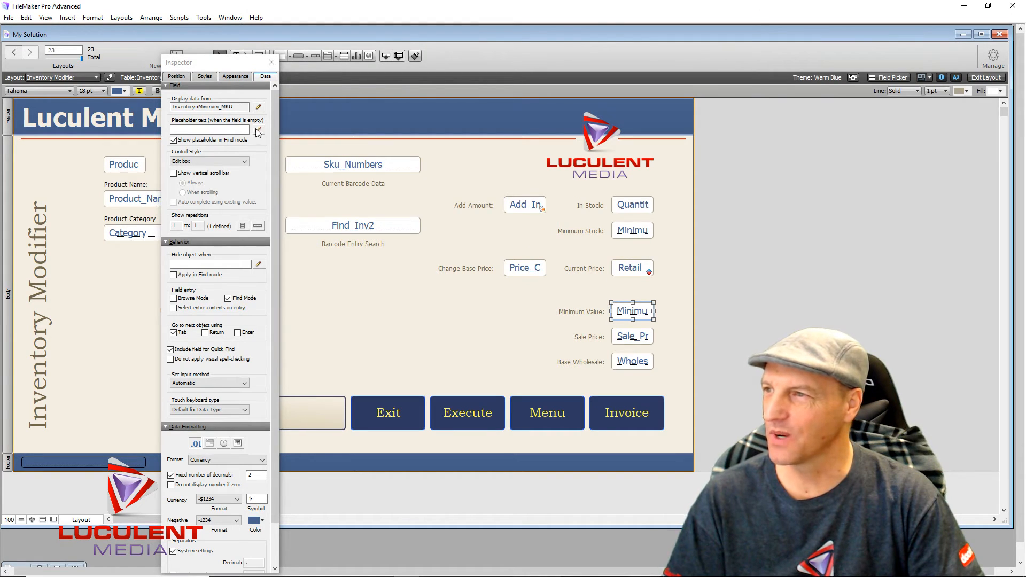
{"action": "left_click_drag", "start_coordinate": [240, 111], "coordinate": [153, 105]}
{"action": "key", "text": "ctrl+c"}
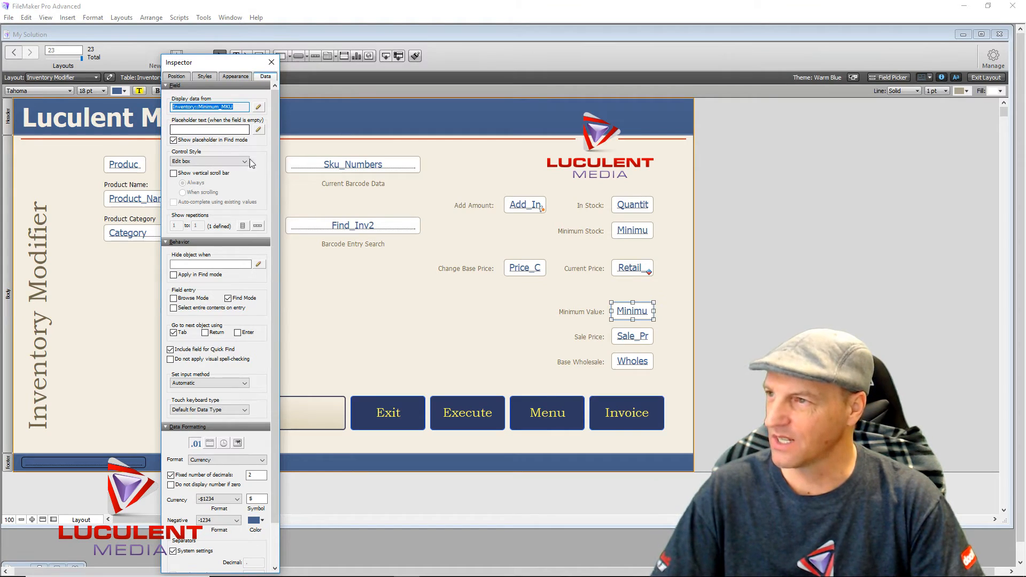
{"action": "left_click", "coordinate": [396, 297]}
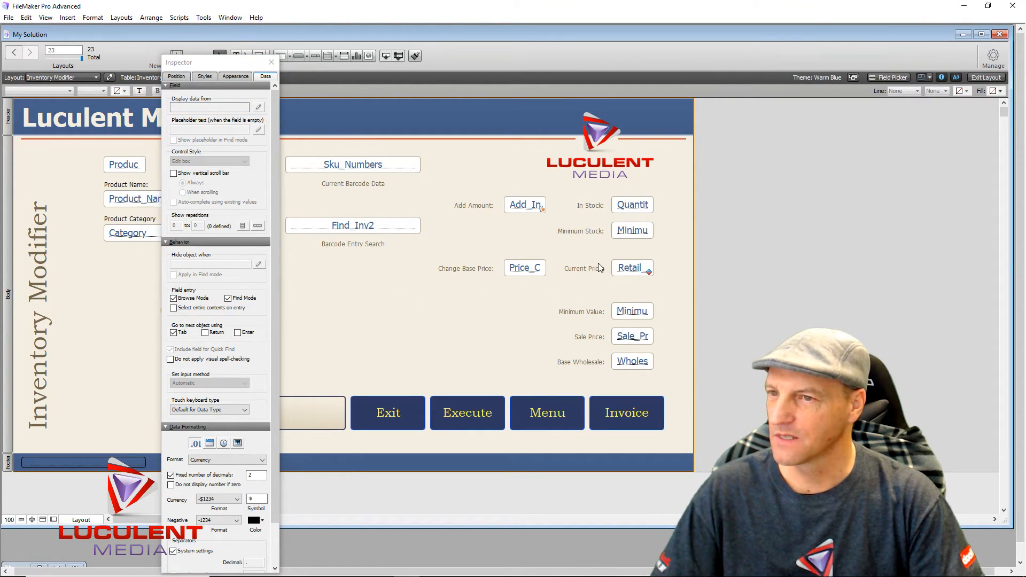
- Replace Retail_Price's old formatting condition with a new blank condition
{"action": "right_click", "coordinate": [628, 273]}
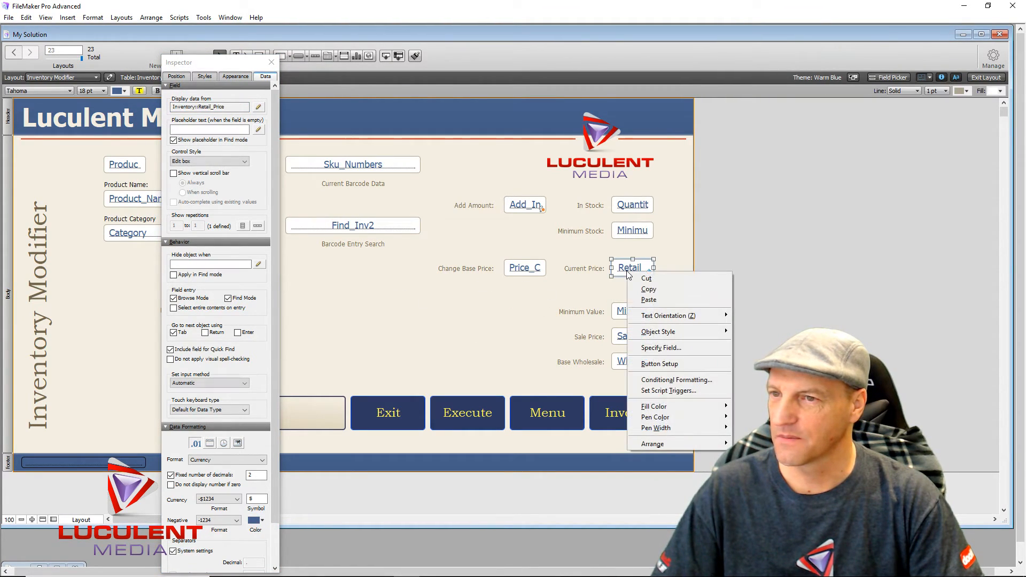
{"action": "left_click", "coordinate": [655, 380]}
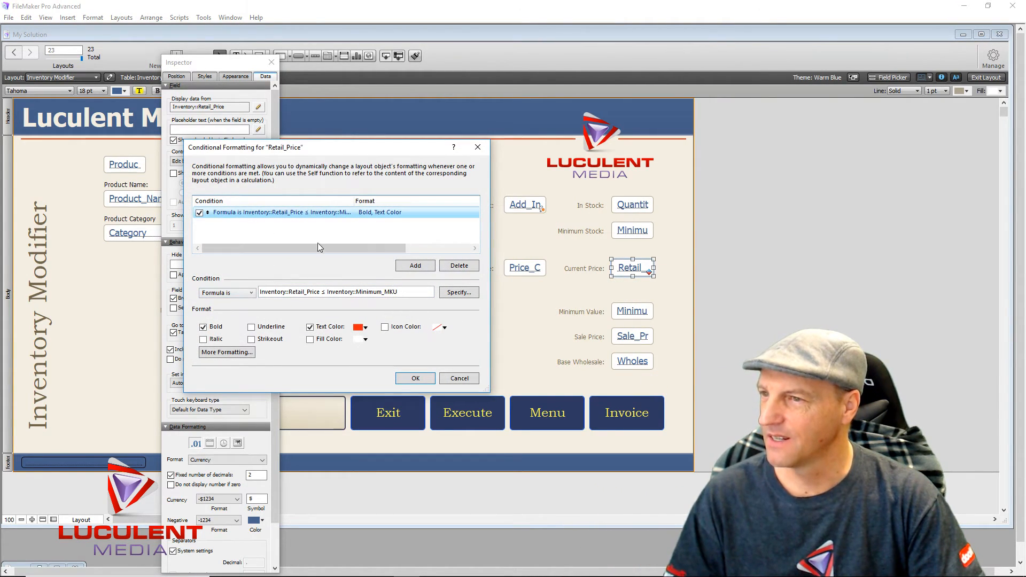
{"action": "left_click", "coordinate": [463, 267]}
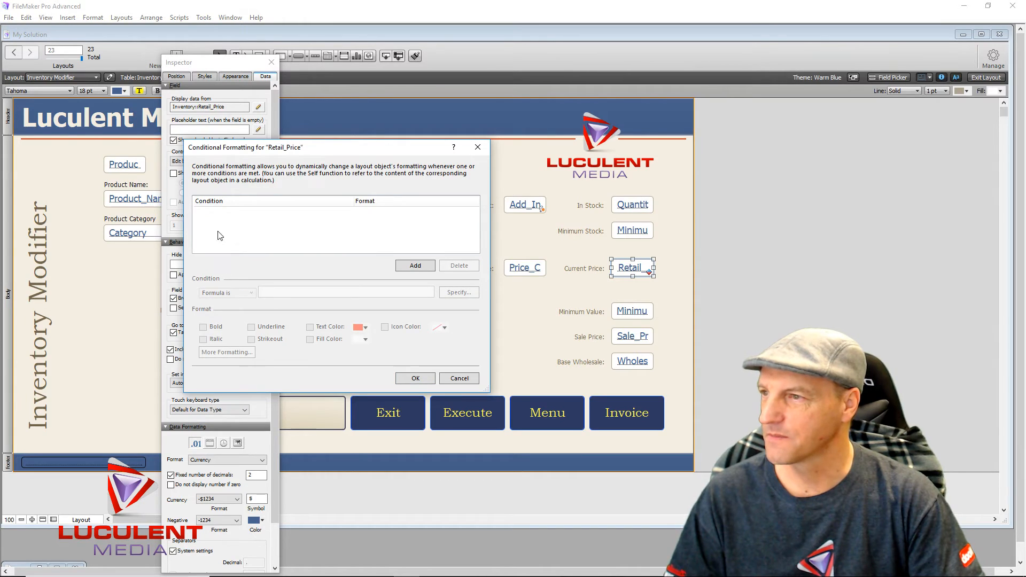
{"action": "left_click", "coordinate": [408, 266]}
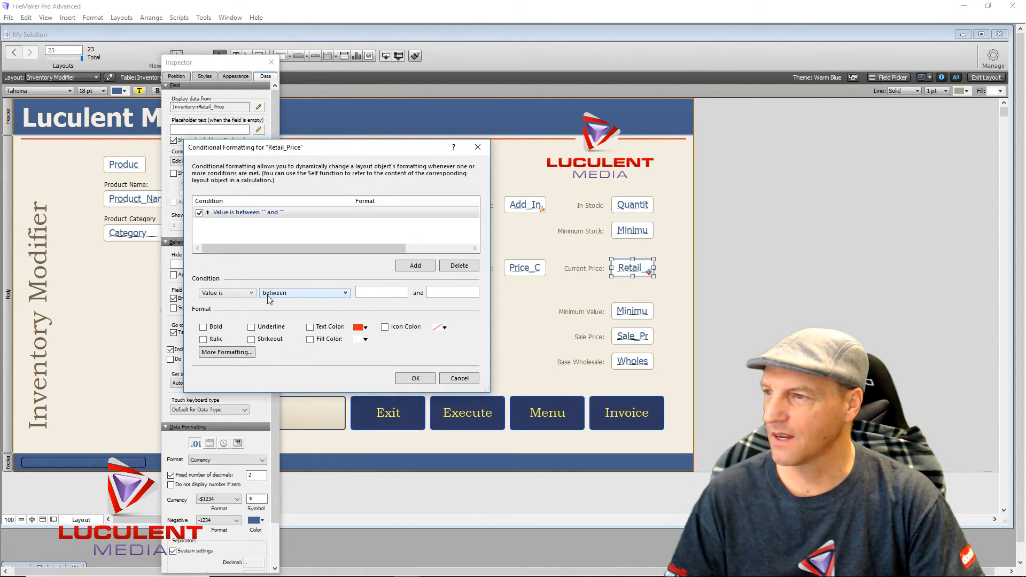
- Set the condition to Value is less than or equal to Inventory::Minimum_MKU
{"action": "left_click", "coordinate": [345, 293]}
{"action": "scroll", "coordinate": [304, 359], "scroll_direction": "down", "scroll_amount": 1}
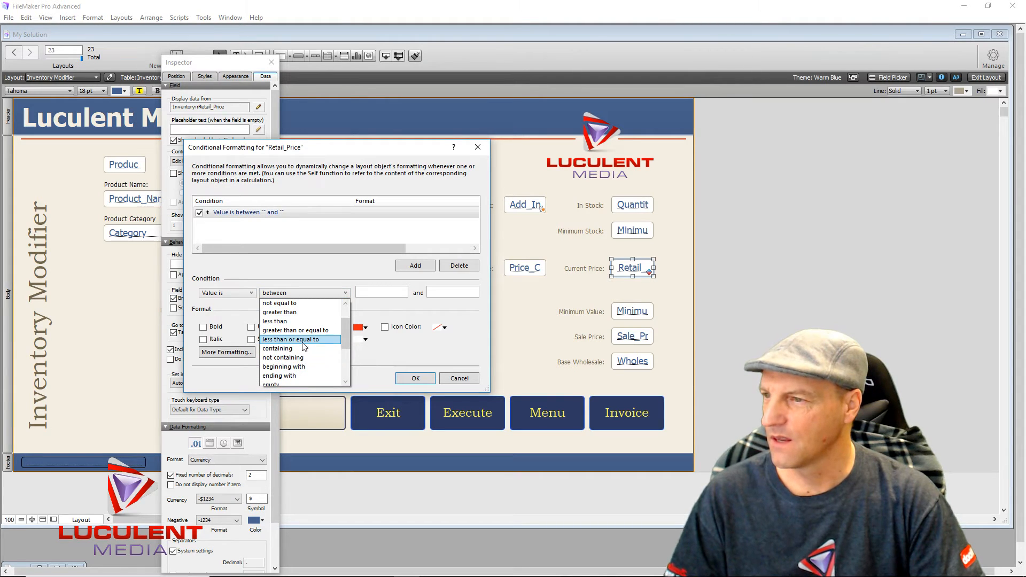
{"action": "left_click", "coordinate": [302, 348]}
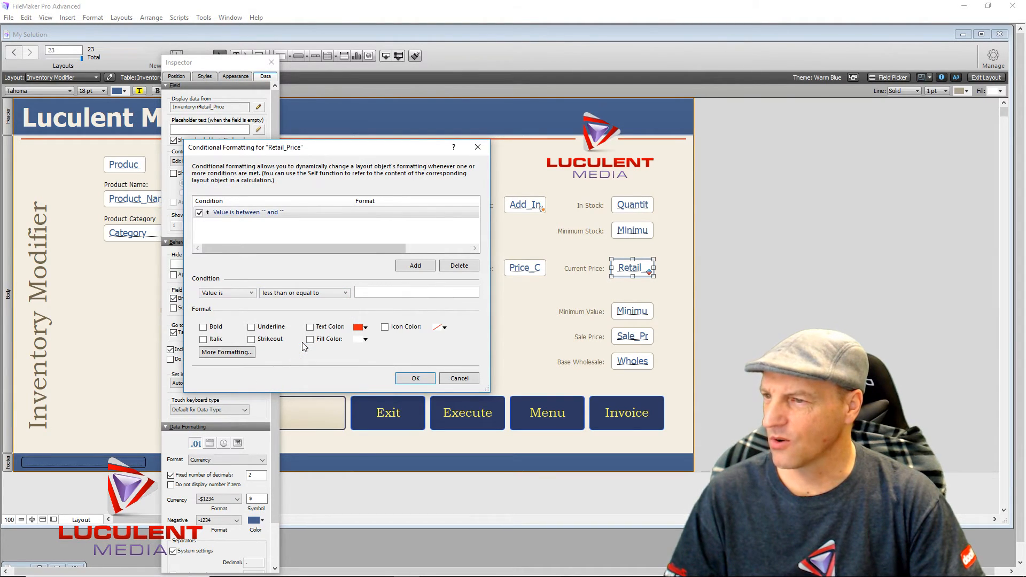
{"action": "left_click", "coordinate": [383, 295]}
{"action": "key", "text": "ctrl+v"}
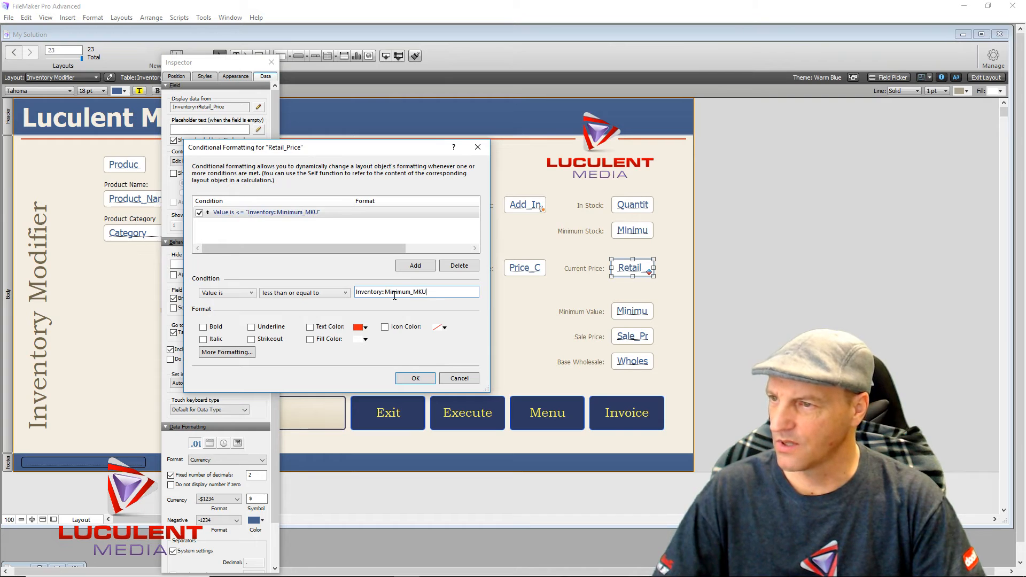
- Make matching prices bold with text colour, confirm the rule, and close the Inspector
{"action": "left_click", "coordinate": [310, 327]}
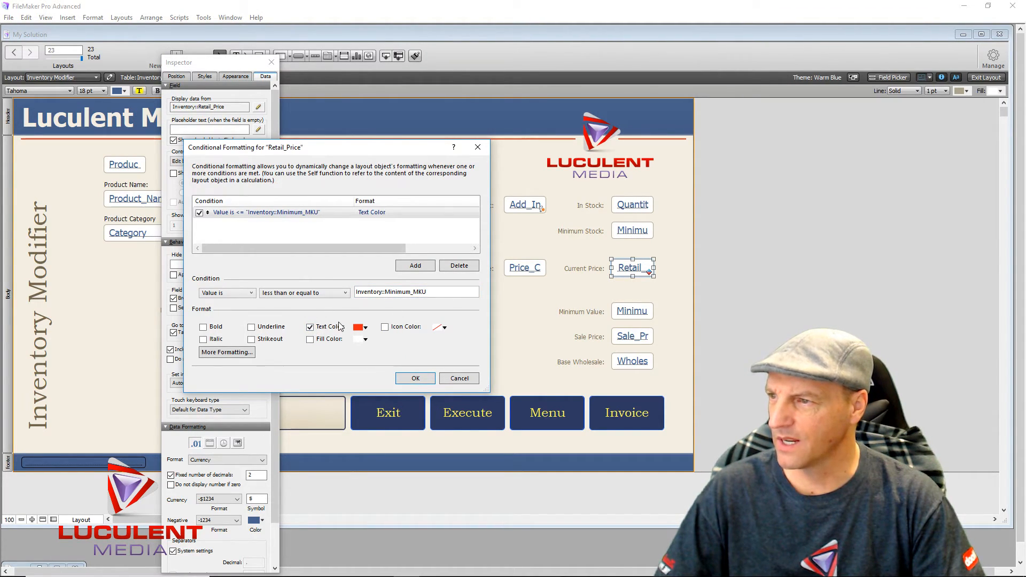
{"action": "left_click", "coordinate": [204, 327]}
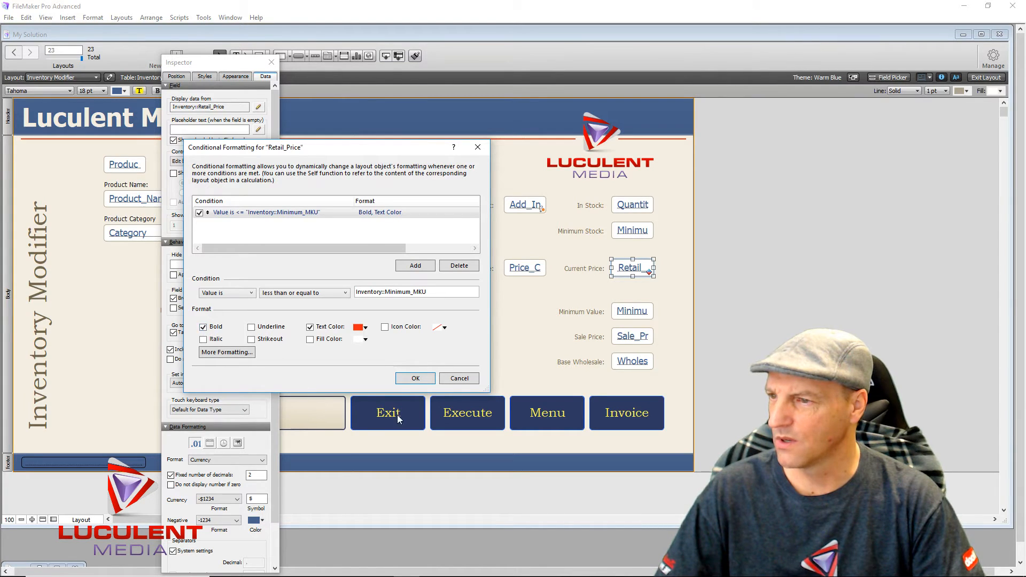
{"action": "left_click", "coordinate": [415, 378]}
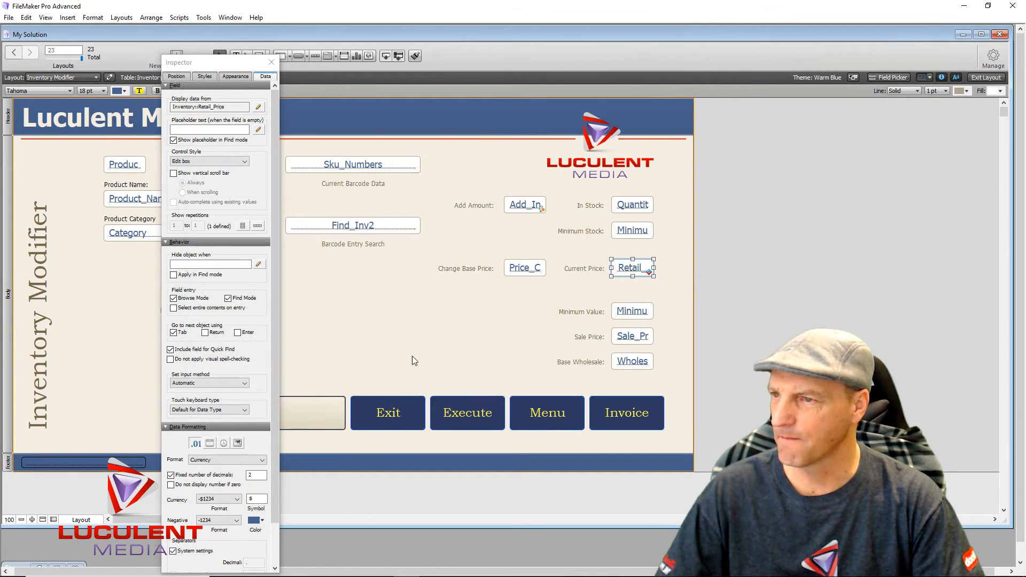
{"action": "left_click", "coordinate": [414, 342]}
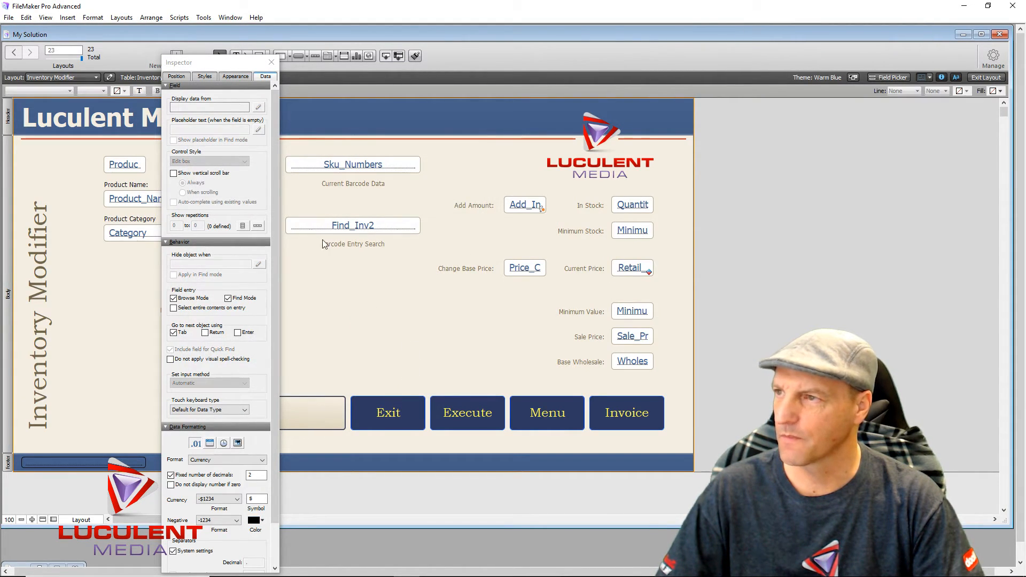
{"action": "left_click", "coordinate": [271, 62]}
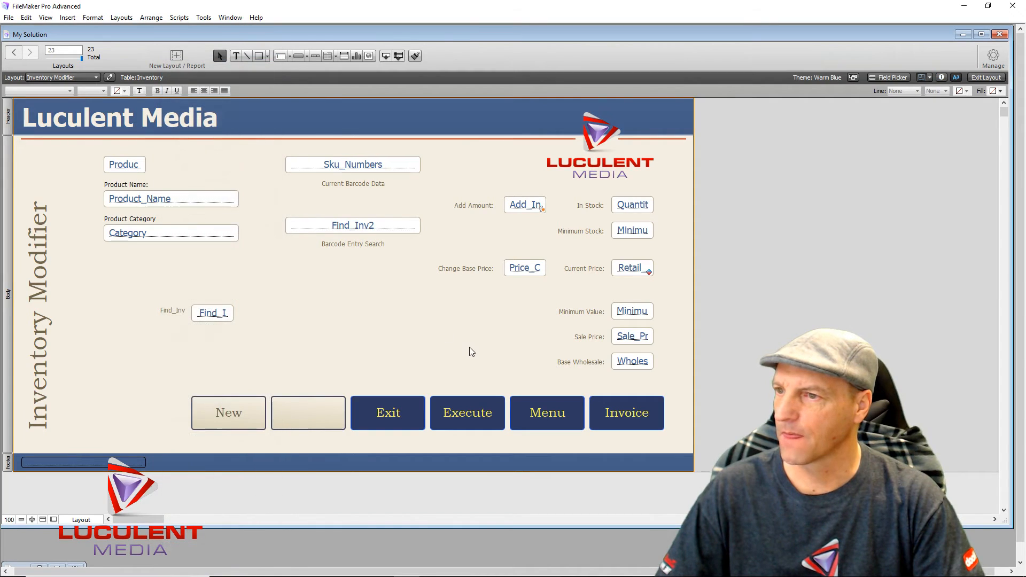
- In Browse mode, change the Dog Bed record's Current Price from 25.00 to 26.50
{"action": "left_click", "coordinate": [978, 78]}
{"action": "left_click", "coordinate": [633, 255]}
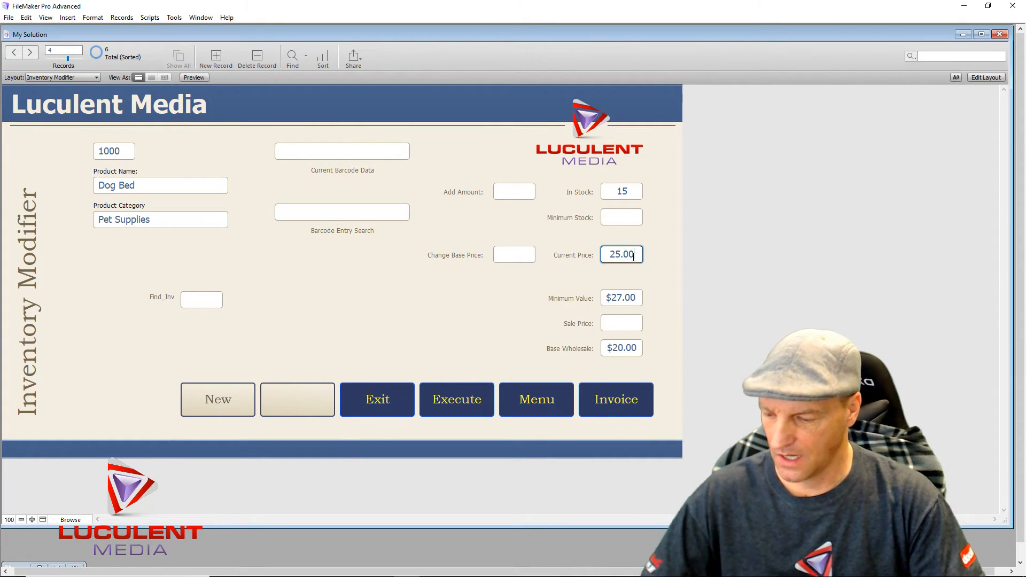
{"action": "key", "text": "ctrl+a"}
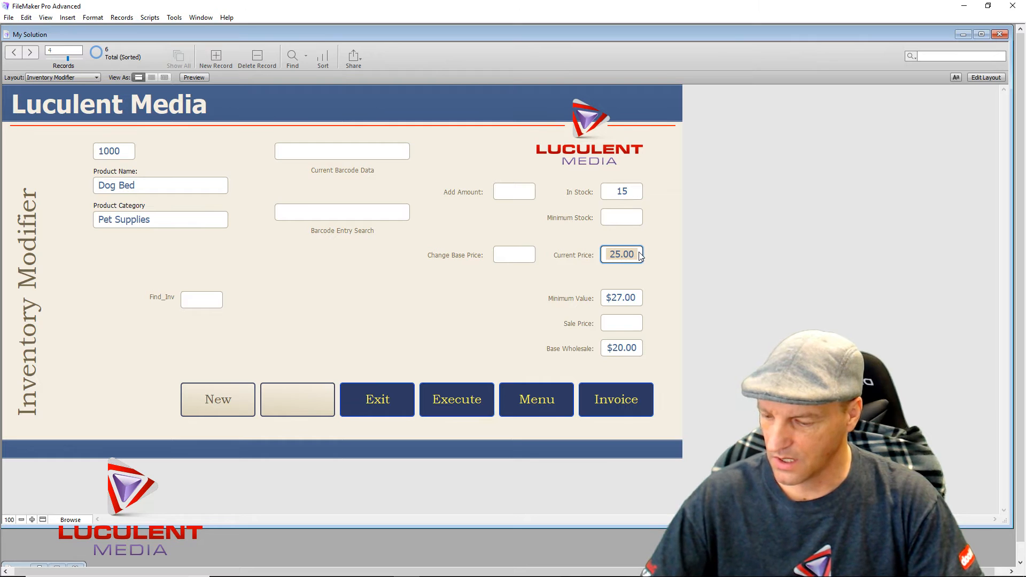
{"action": "type", "text": "26.50"}
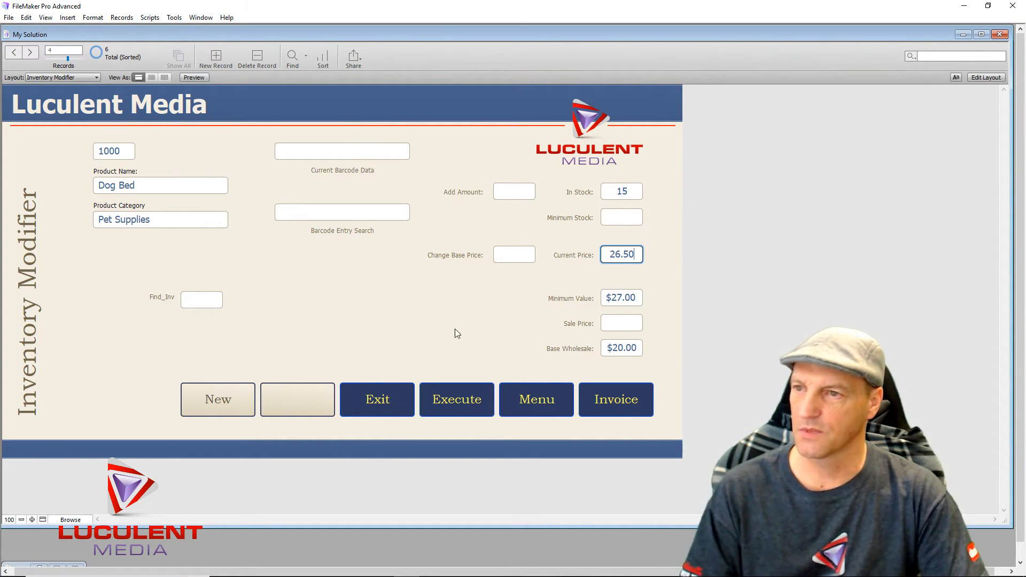
{"action": "left_click", "coordinate": [438, 329]}
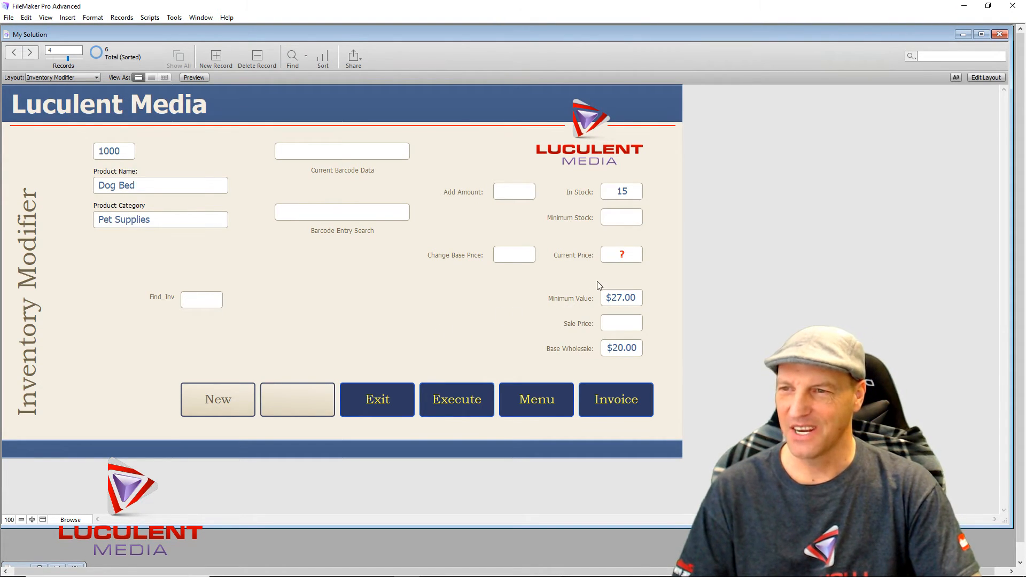
{"action": "left_click", "coordinate": [634, 255]}
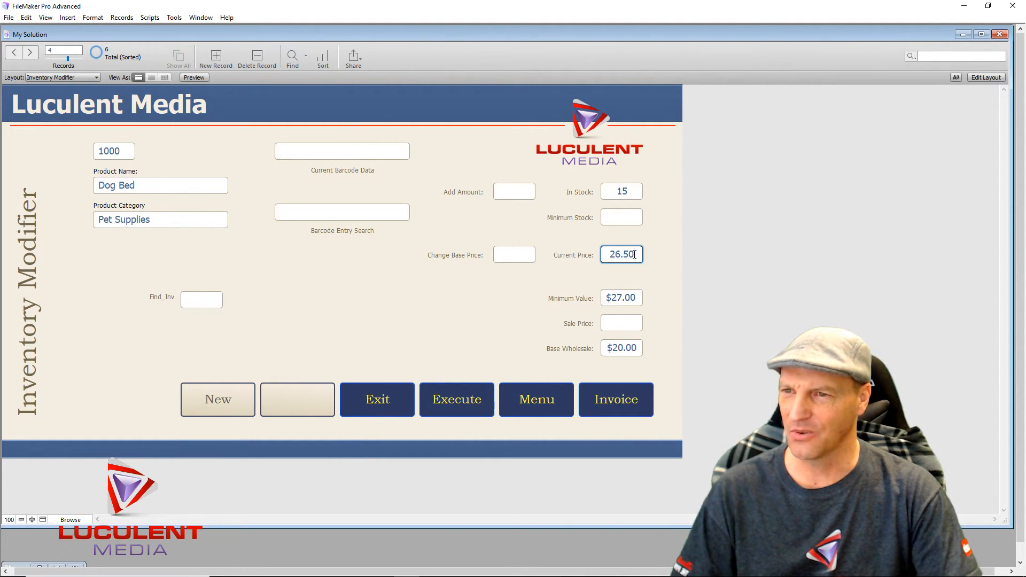
- Back in Layout mode, reopen Retail_Price's conditional formatting, keeping the less-than-or-equal operator
{"action": "left_click", "coordinate": [979, 78]}
{"action": "right_click", "coordinate": [634, 267]}
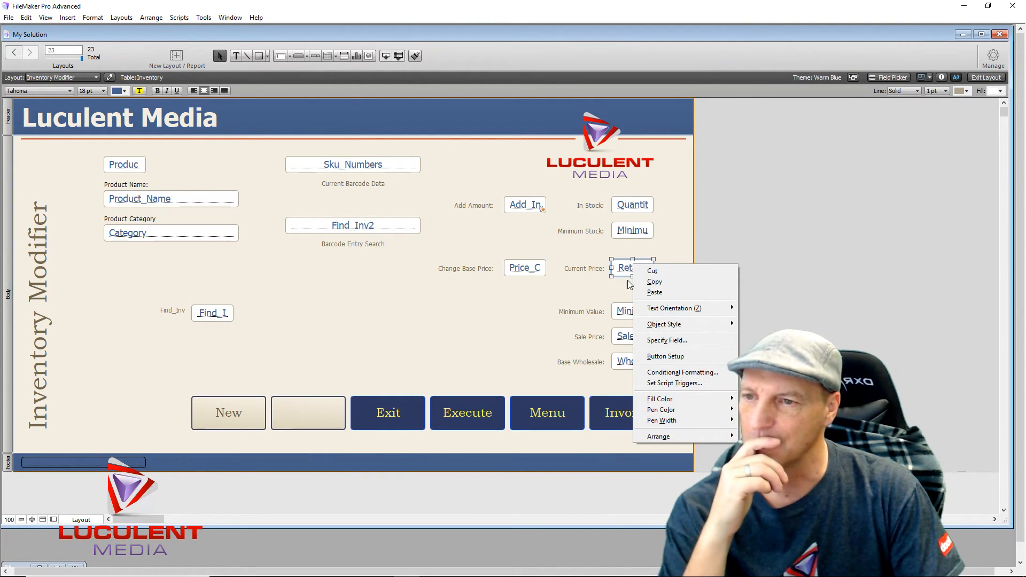
{"action": "left_click", "coordinate": [684, 372]}
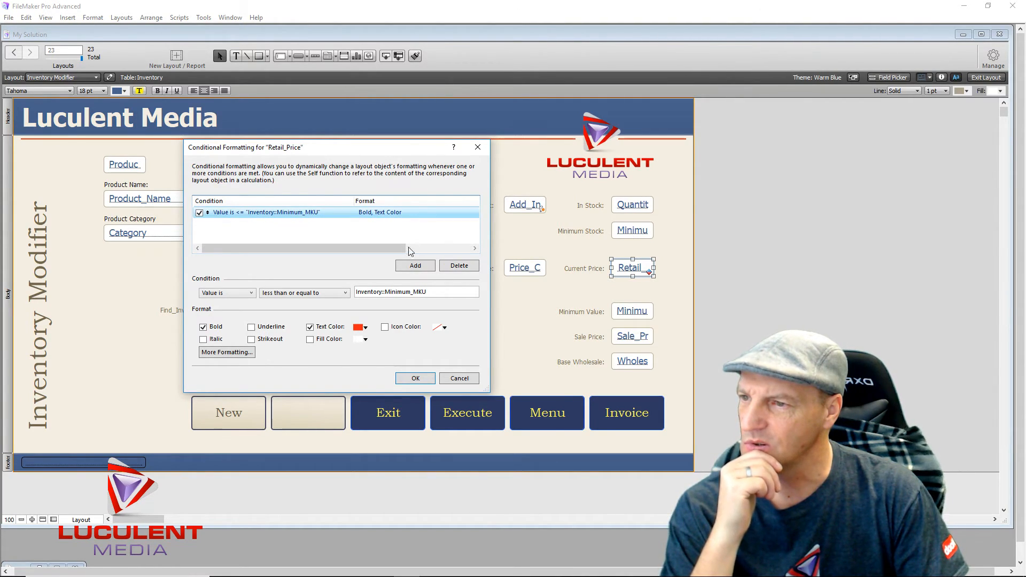
{"action": "left_click", "coordinate": [346, 294]}
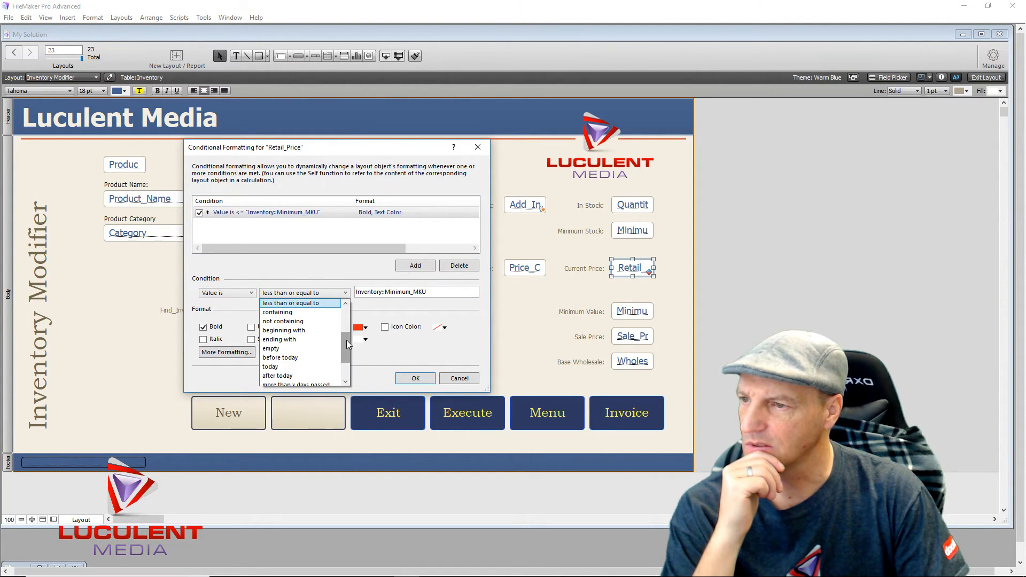
{"action": "left_click", "coordinate": [331, 304]}
- Clear the Inventory::Minimum_MKU comparison value from the condition
{"action": "double_click", "coordinate": [434, 291]}
{"action": "left_click", "coordinate": [435, 291]}
{"action": "double_click", "coordinate": [435, 290]}
{"action": "left_click", "coordinate": [434, 291]}
{"action": "left_click_drag", "start_coordinate": [443, 291], "coordinate": [358, 296]}
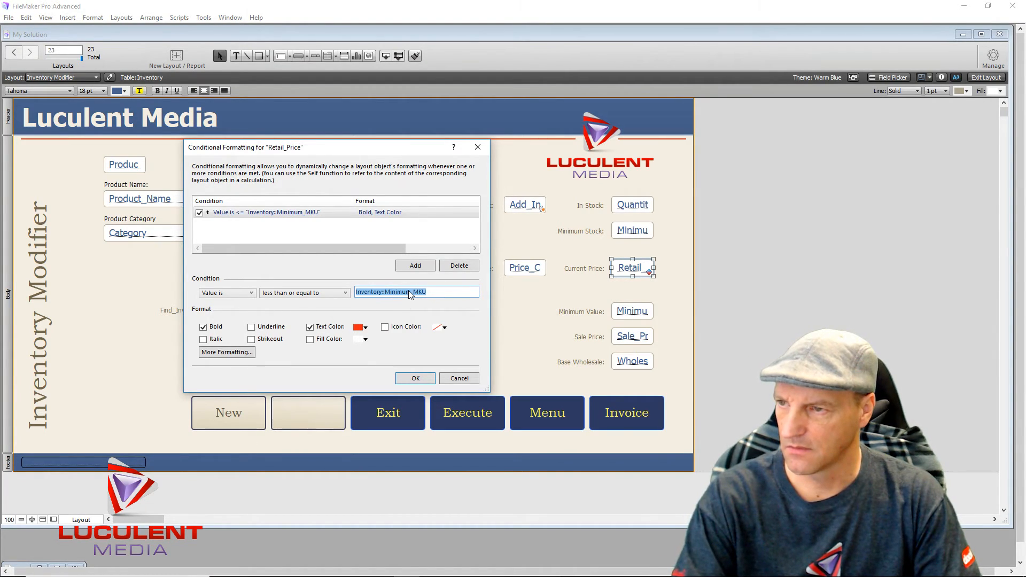
{"action": "key", "text": "Delete"}
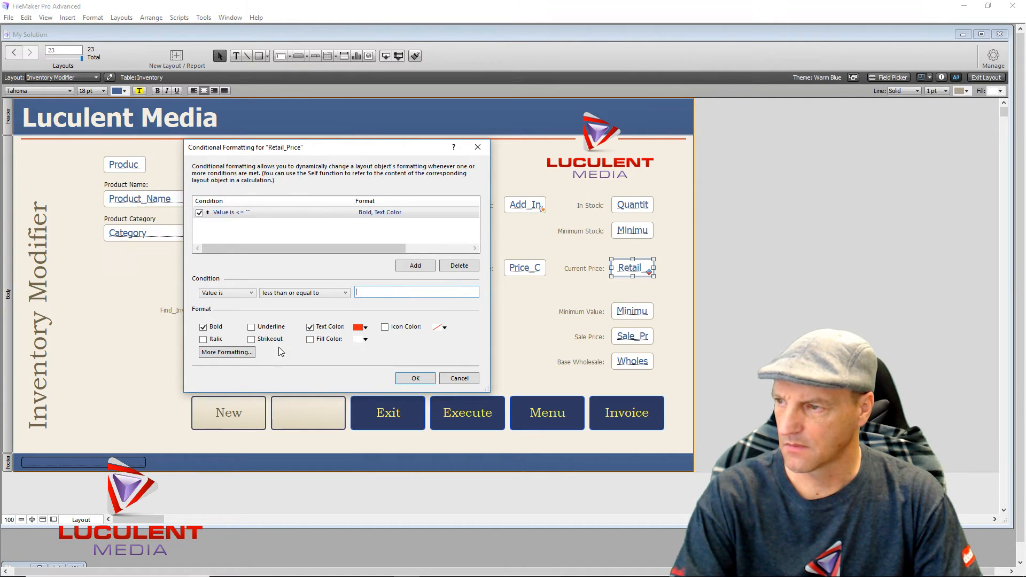
- Switch the condition type to a formula, add another condition, and close the dialog
{"action": "left_click", "coordinate": [234, 353]}
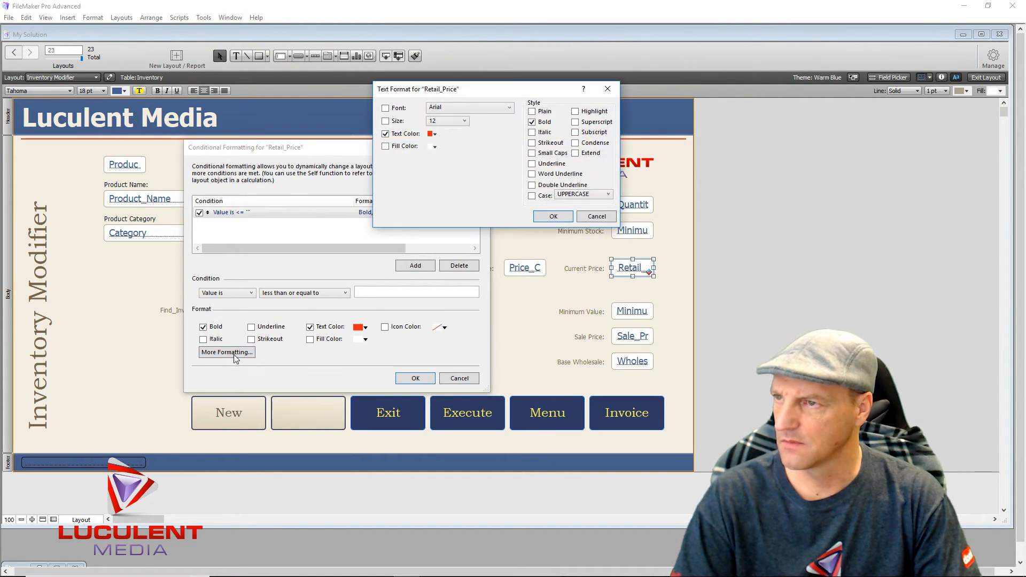
{"action": "left_click", "coordinate": [595, 218]}
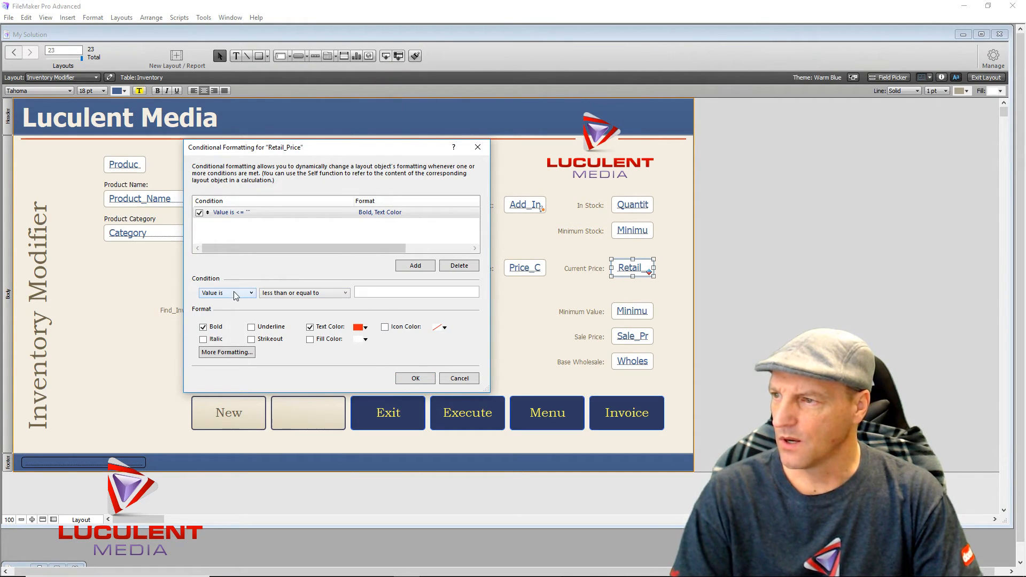
{"action": "left_click", "coordinate": [252, 293]}
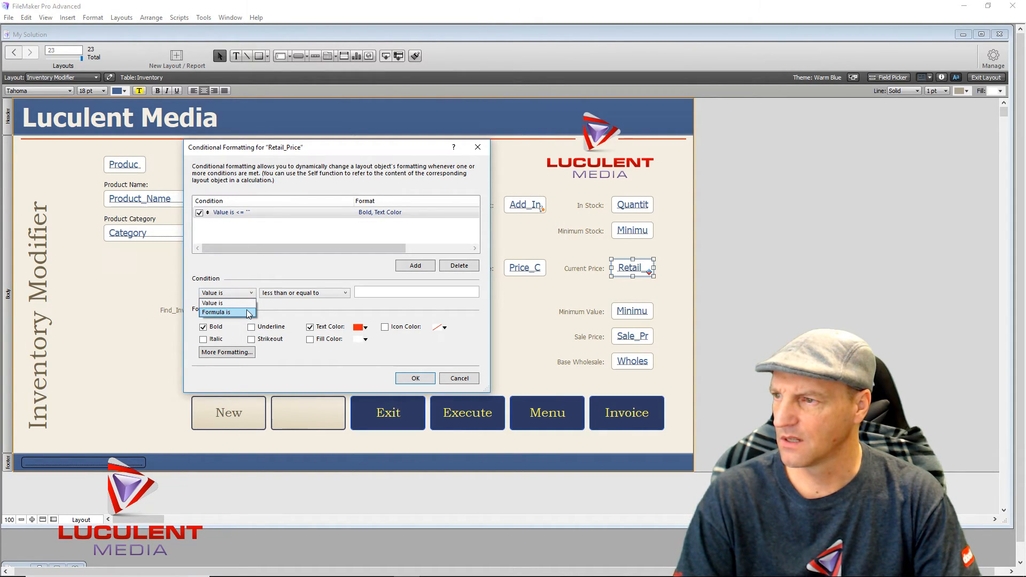
{"action": "left_click", "coordinate": [245, 313]}
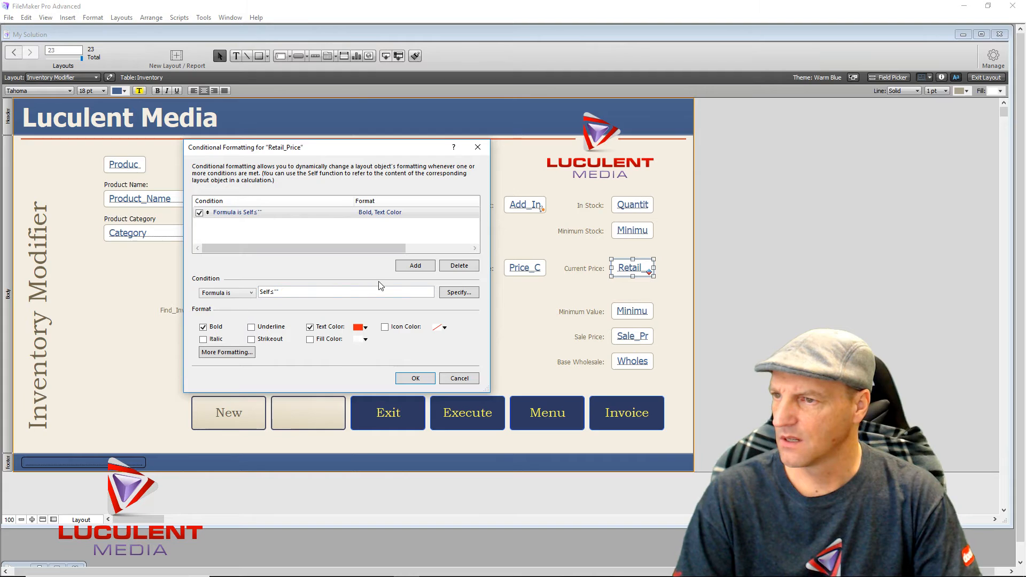
{"action": "left_click", "coordinate": [421, 267]}
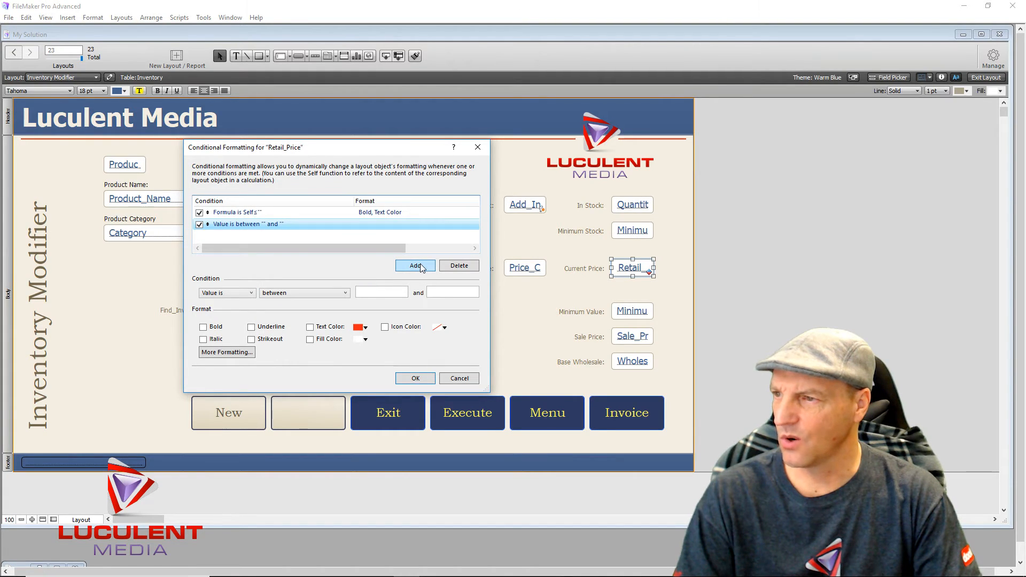
{"action": "left_click", "coordinate": [478, 146]}
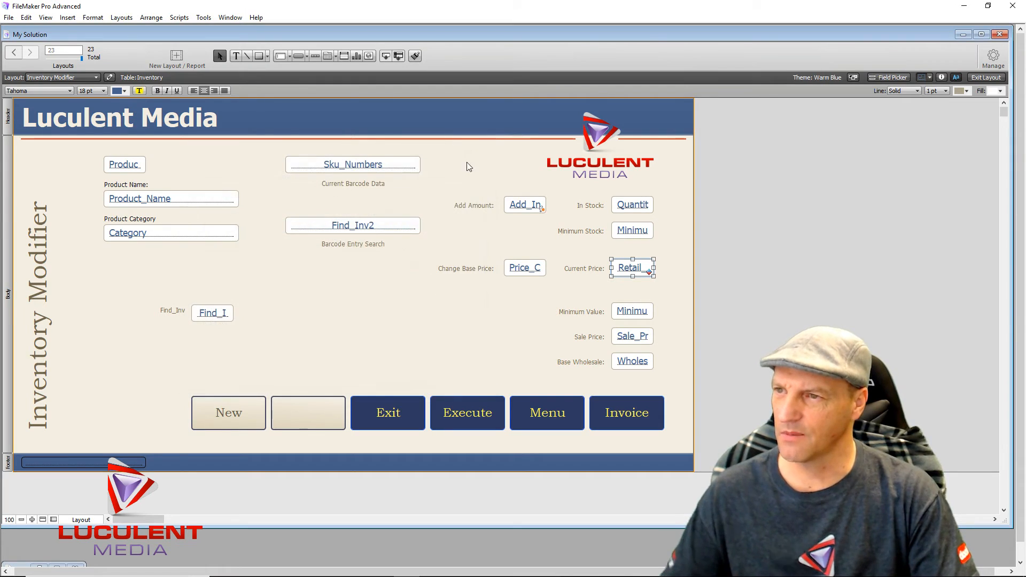
{"action": "right_click", "coordinate": [627, 273]}
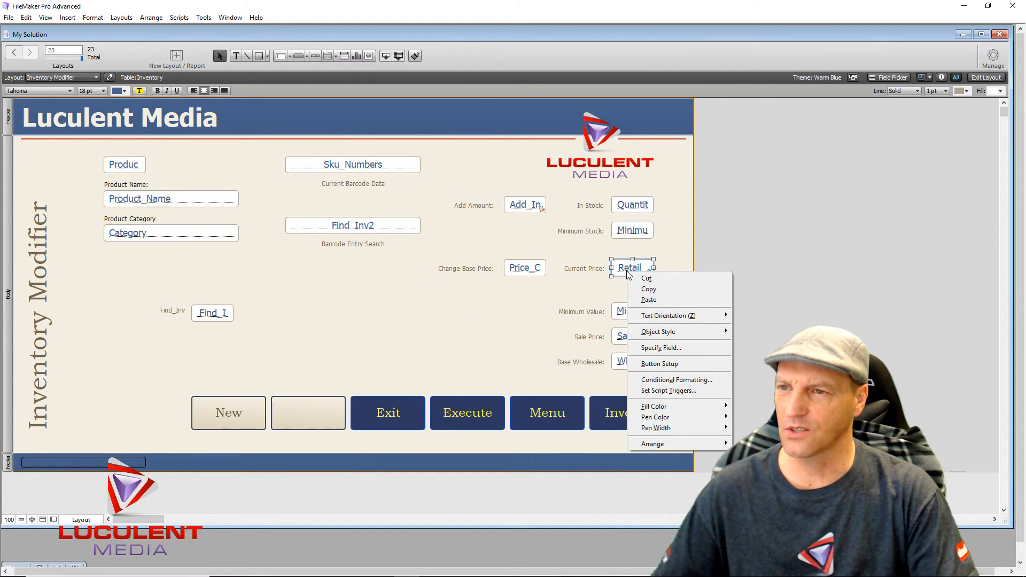
- Uncheck and delete Retail_Price's formatting condition, leaving it with no conditional formatting
{"action": "left_click", "coordinate": [657, 380]}
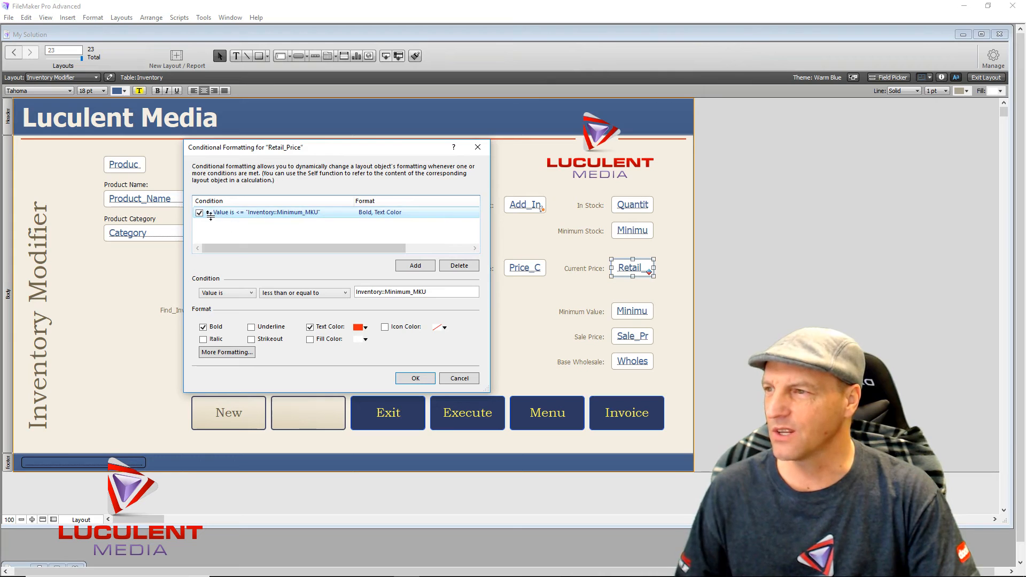
{"action": "left_click", "coordinate": [199, 213]}
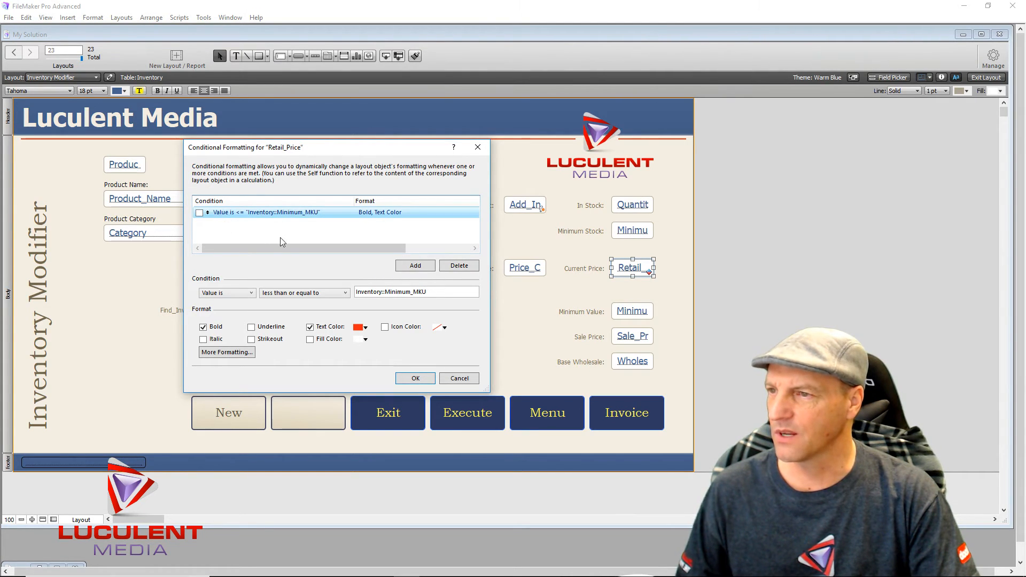
{"action": "left_click", "coordinate": [464, 266]}
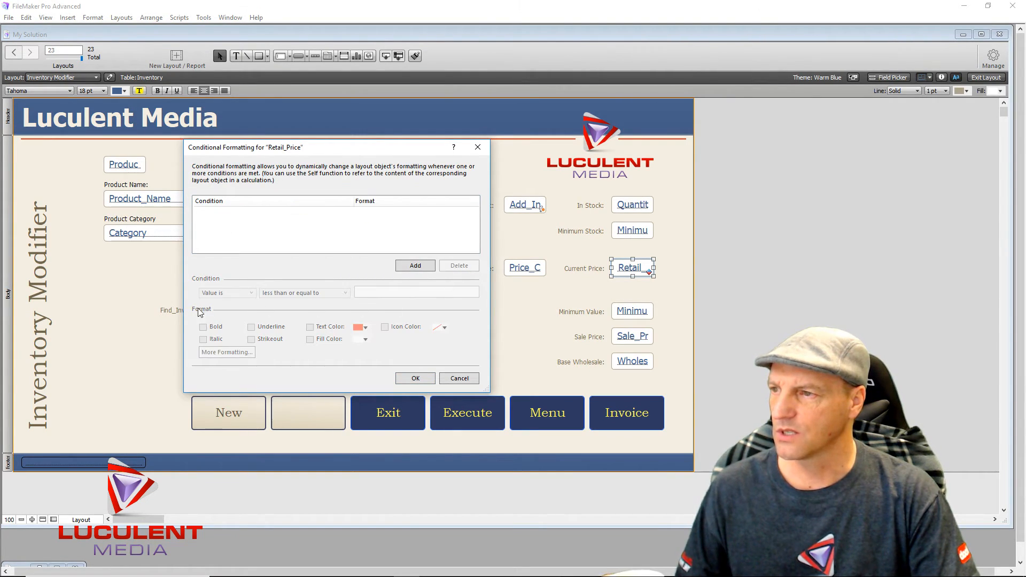
{"action": "left_click", "coordinate": [422, 378]}
{"action": "right_click", "coordinate": [471, 303]}
{"action": "left_click", "coordinate": [414, 320]}
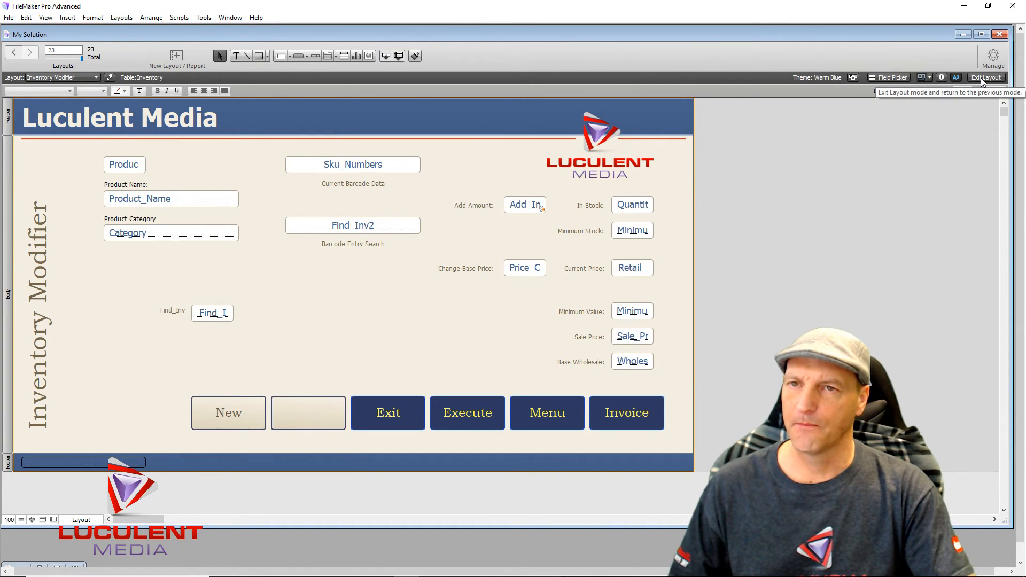
- Switch to the Base_Inventory layout and confirm its Retail_Price has no conditional formatting
{"action": "left_click", "coordinate": [95, 77]}
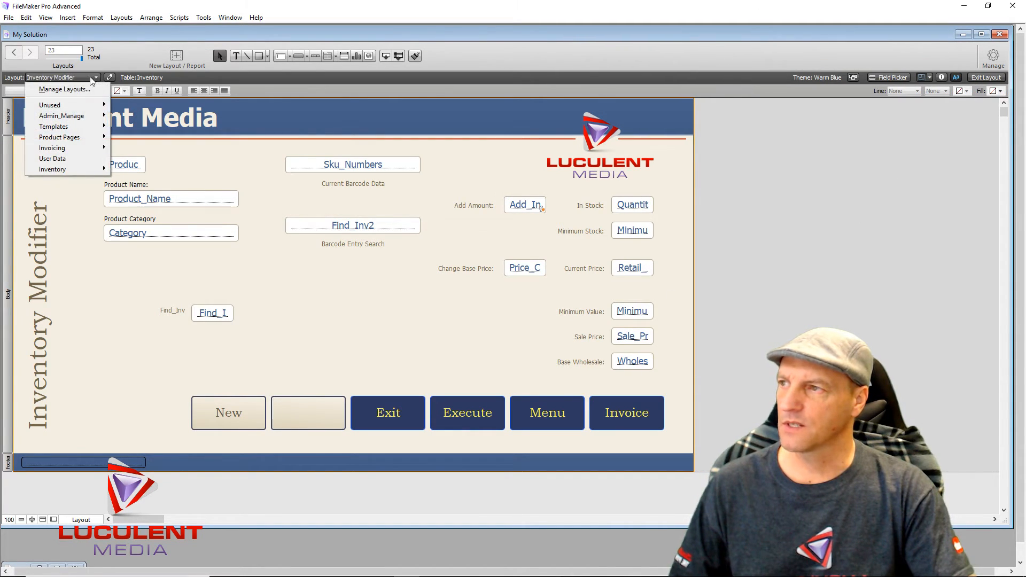
{"action": "mouse_move", "coordinate": [85, 122]}
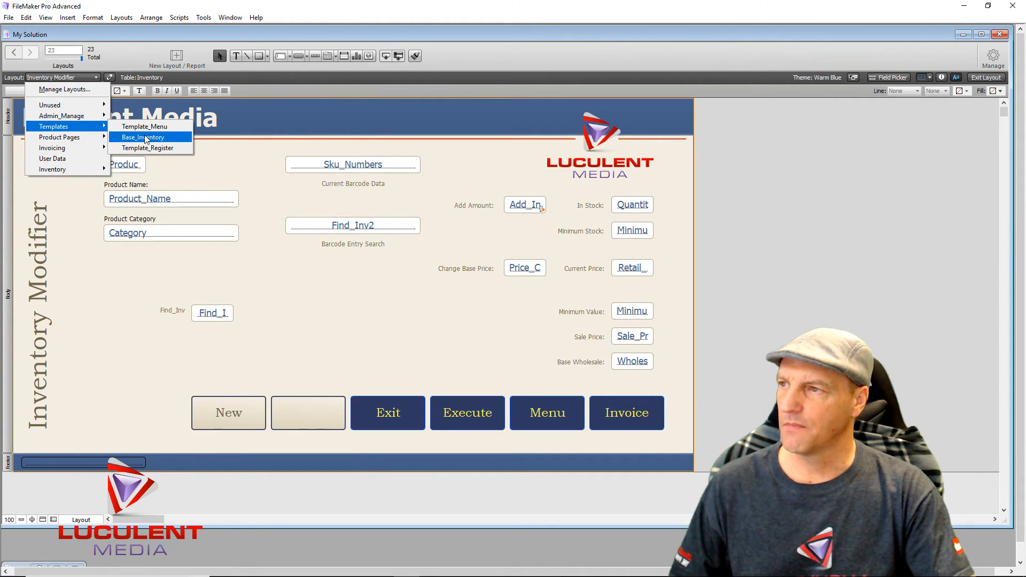
{"action": "left_click", "coordinate": [146, 137]}
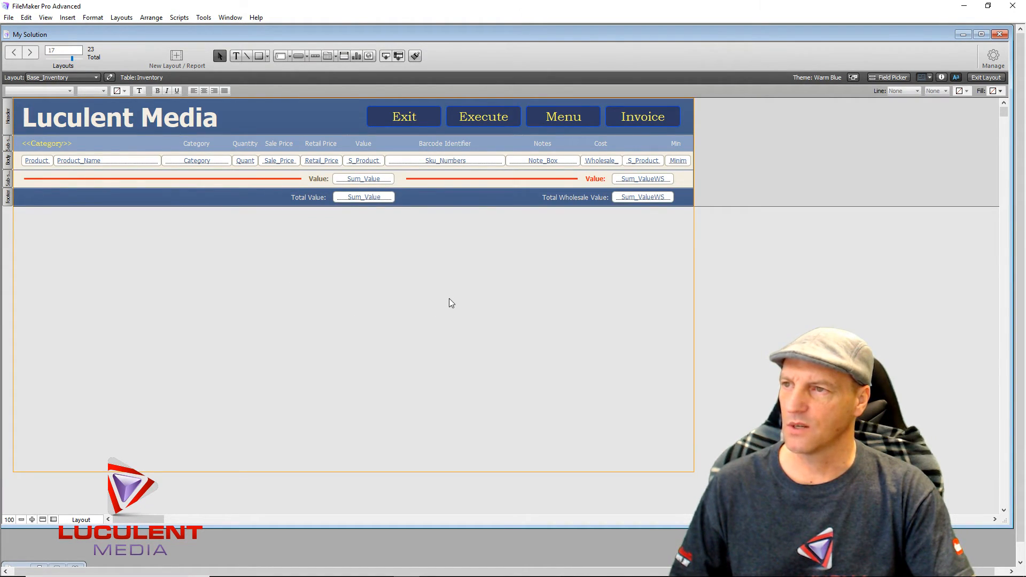
{"action": "right_click", "coordinate": [330, 166]}
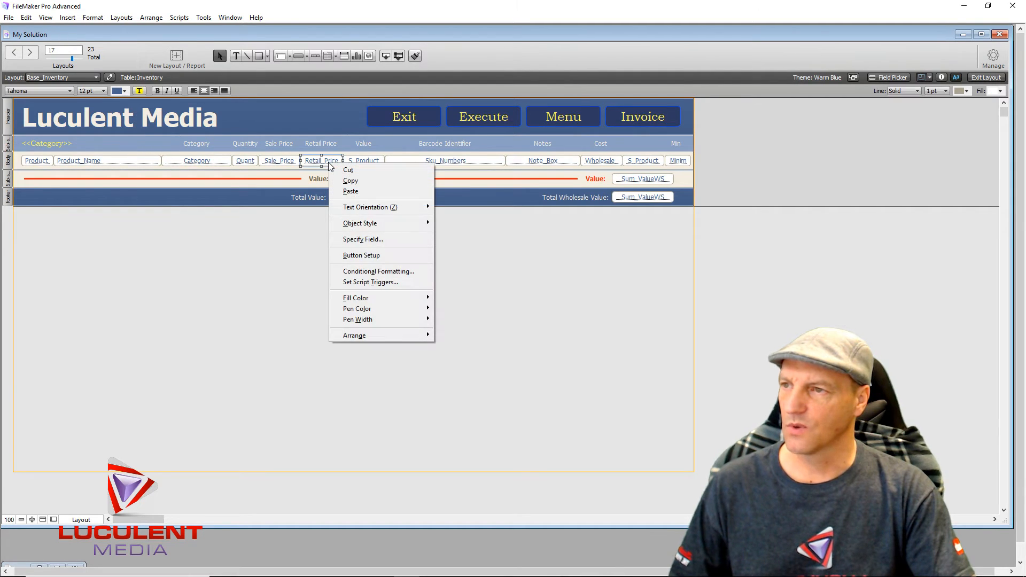
{"action": "left_click", "coordinate": [385, 272]}
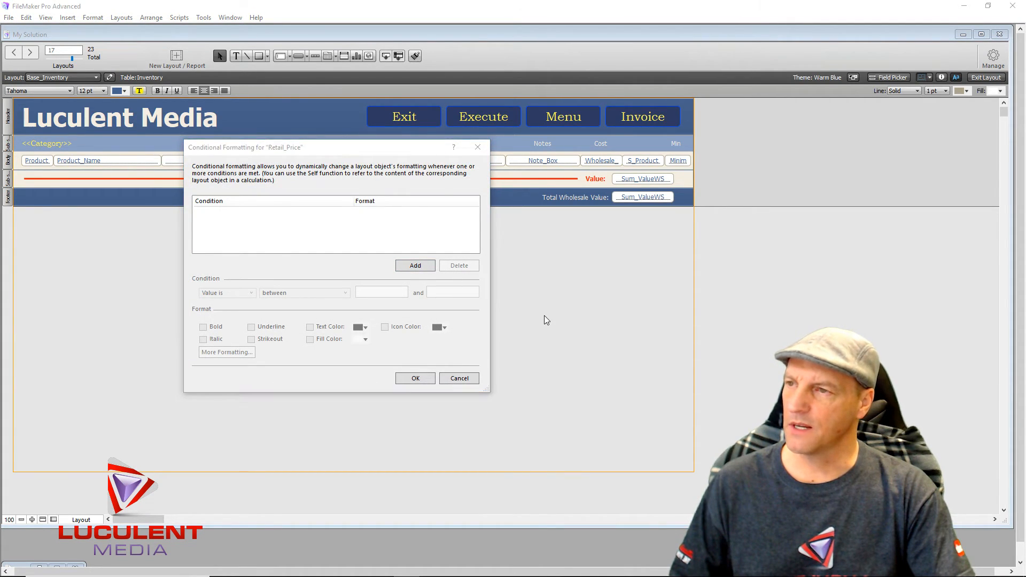
{"action": "left_click", "coordinate": [420, 377]}
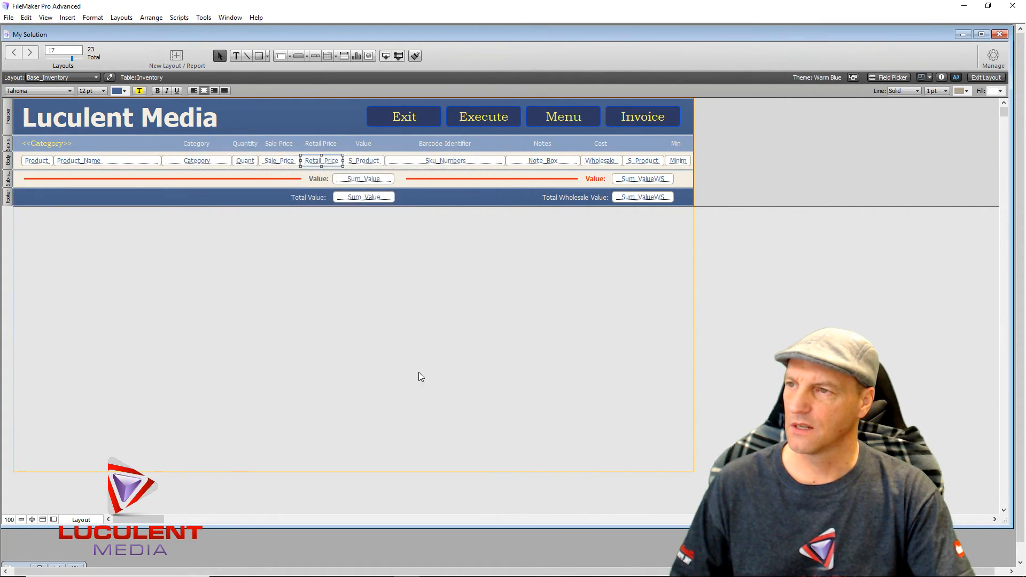
- Review the Retail_Price field's script triggers and close them unchanged
{"action": "right_click", "coordinate": [330, 166]}
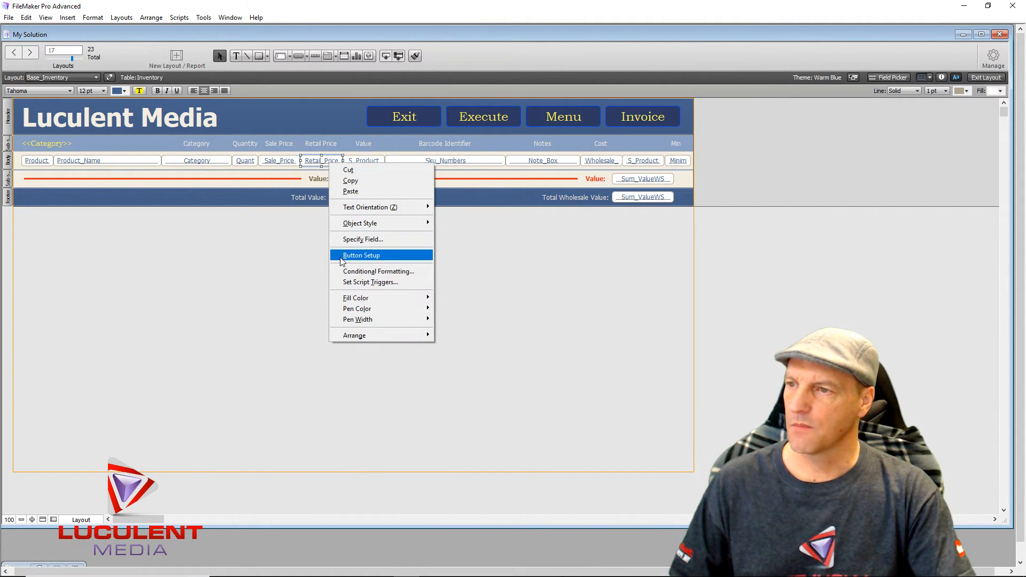
{"action": "left_click", "coordinate": [362, 283]}
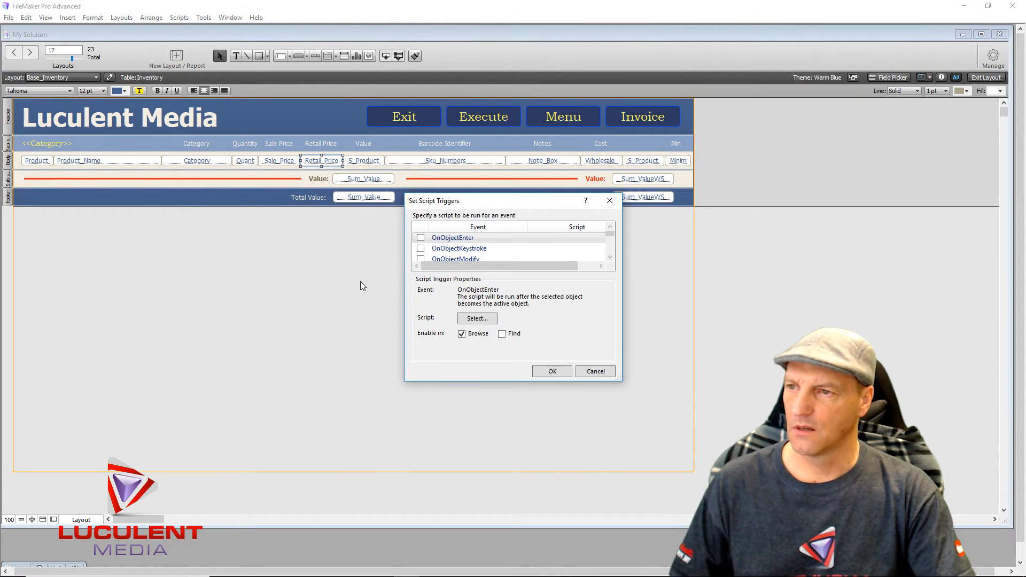
{"action": "mouse_move", "coordinate": [467, 268]}
{"action": "left_mouse_down"}
{"action": "mouse_move", "coordinate": [514, 271]}
{"action": "mouse_move", "coordinate": [452, 274]}
{"action": "mouse_move", "coordinate": [473, 273]}
{"action": "left_mouse_up"}
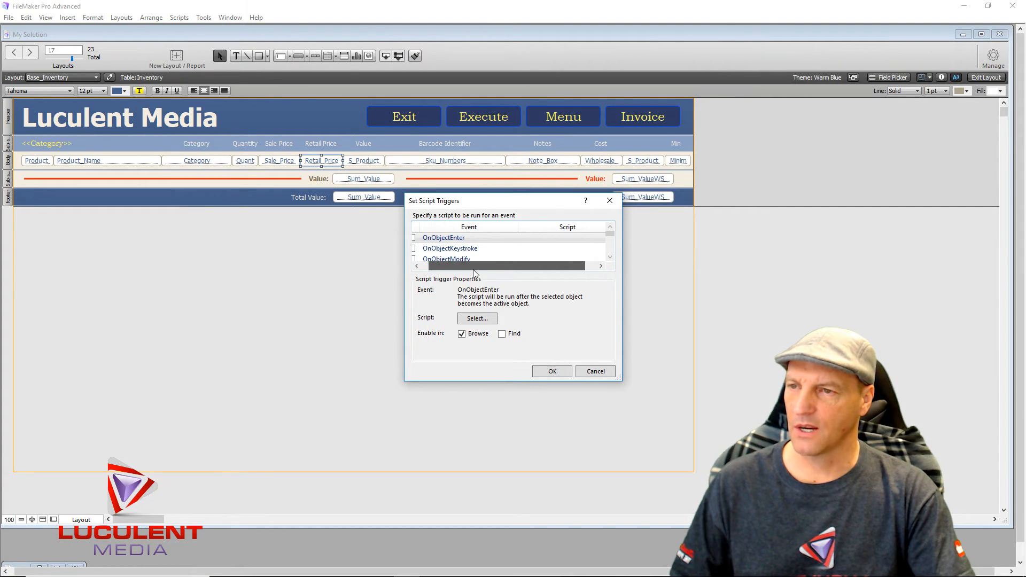
{"action": "scroll", "coordinate": [526, 245], "scroll_direction": "down", "scroll_amount": 3}
{"action": "scroll", "coordinate": [526, 246], "scroll_direction": "up", "scroll_amount": 3}
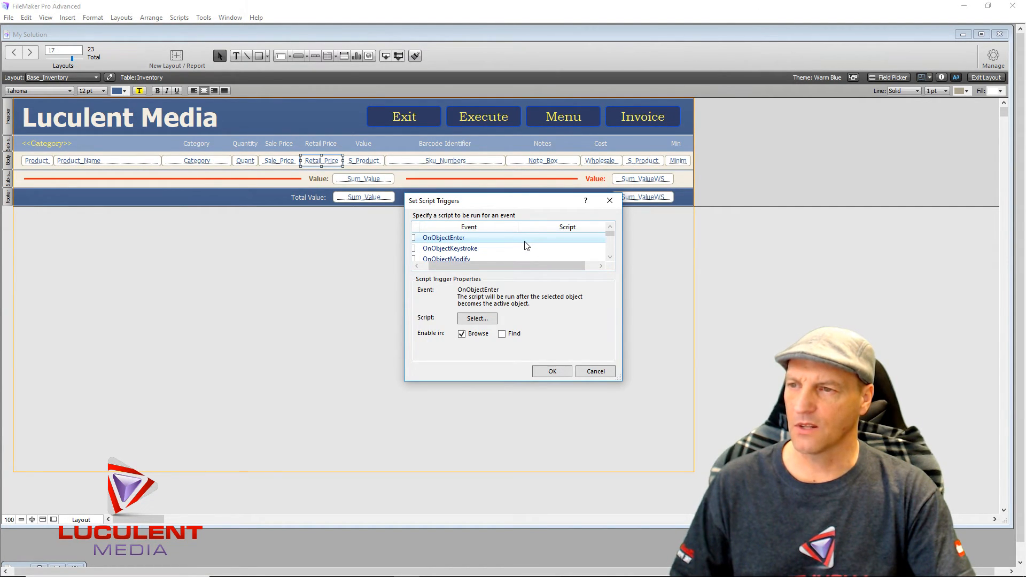
{"action": "left_click", "coordinate": [610, 201]}
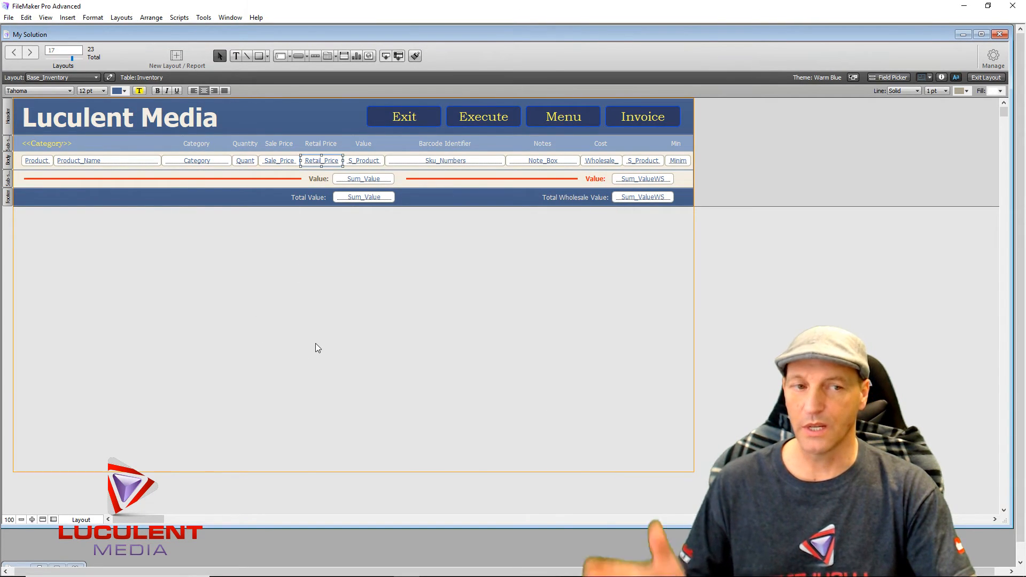
- Return to Inventory Modifier and move Find_Inv above the blank button, widening it to 140 pt
{"action": "left_click", "coordinate": [92, 79]}
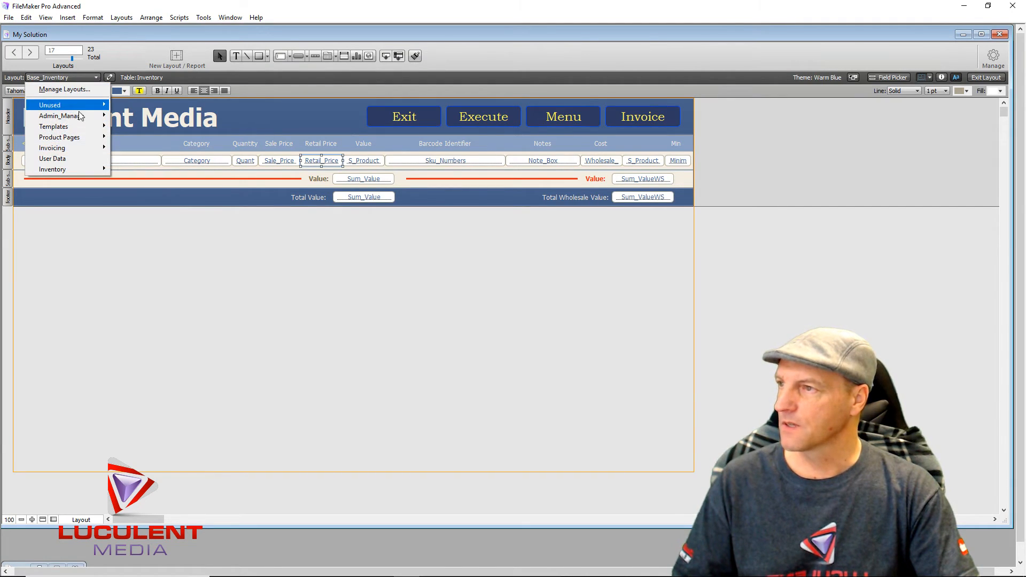
{"action": "mouse_move", "coordinate": [89, 168]}
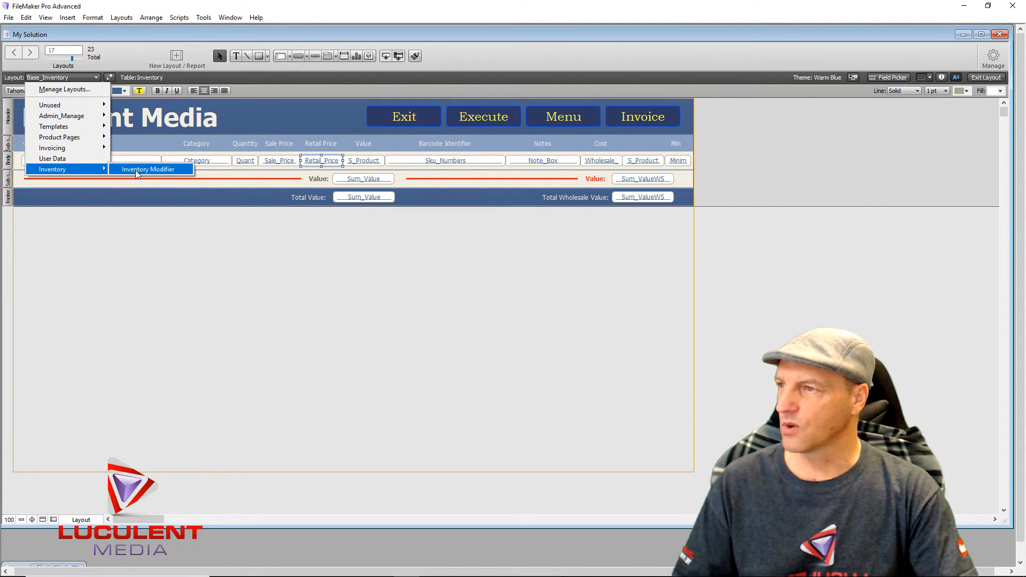
{"action": "left_click", "coordinate": [135, 170]}
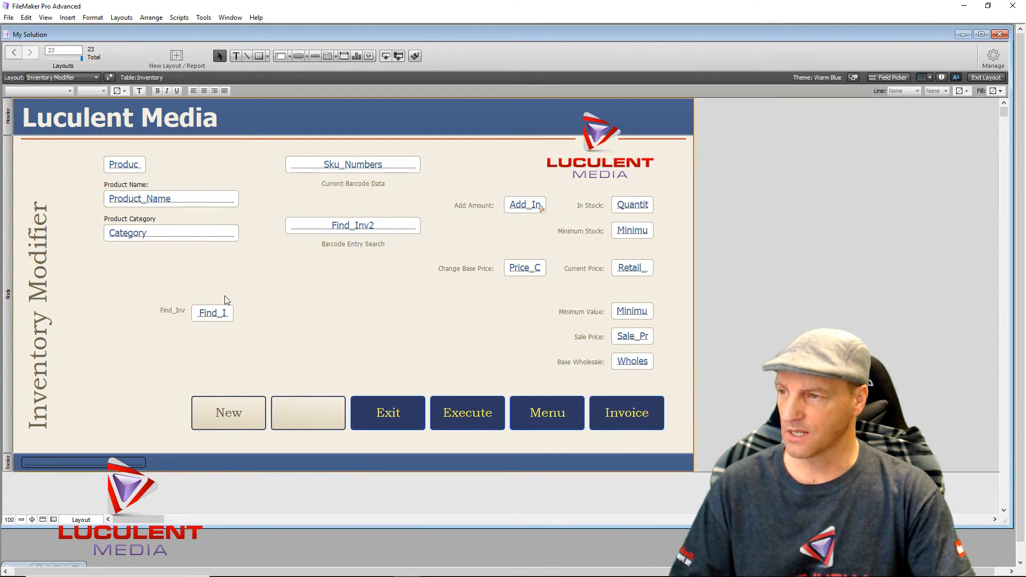
{"action": "left_click", "coordinate": [217, 316]}
{"action": "left_click_drag", "start_coordinate": [210, 312], "coordinate": [346, 371]}
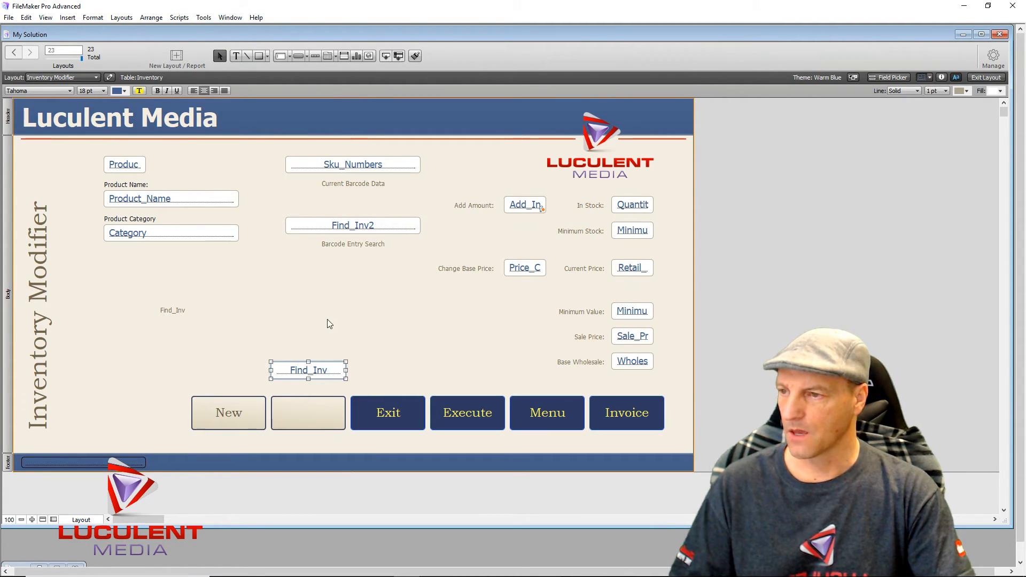
{"action": "left_click", "coordinate": [326, 318]}
- Label the blank button next to New 'Perform'
{"action": "left_click", "coordinate": [307, 416]}
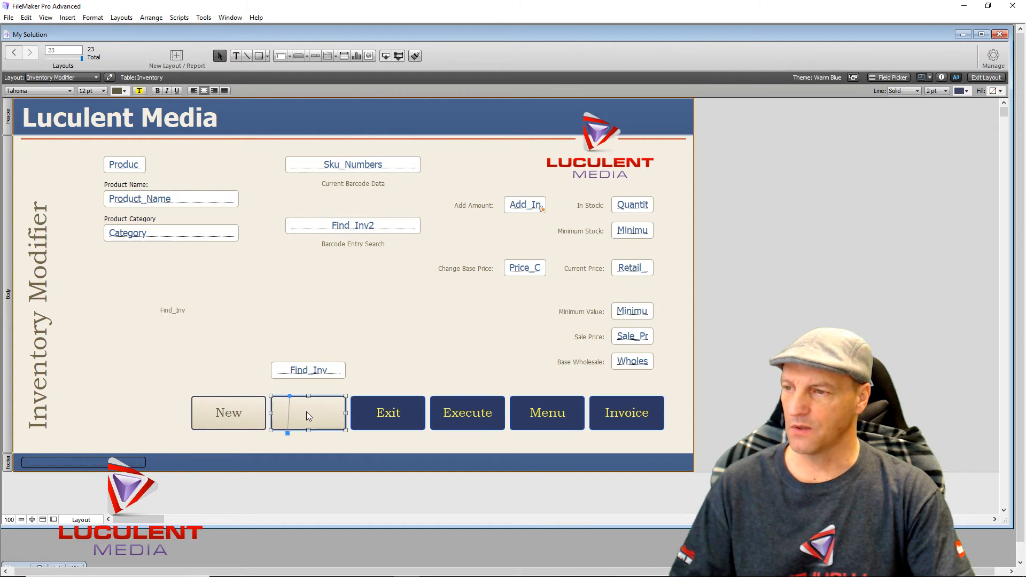
{"action": "double_click", "coordinate": [317, 409]}
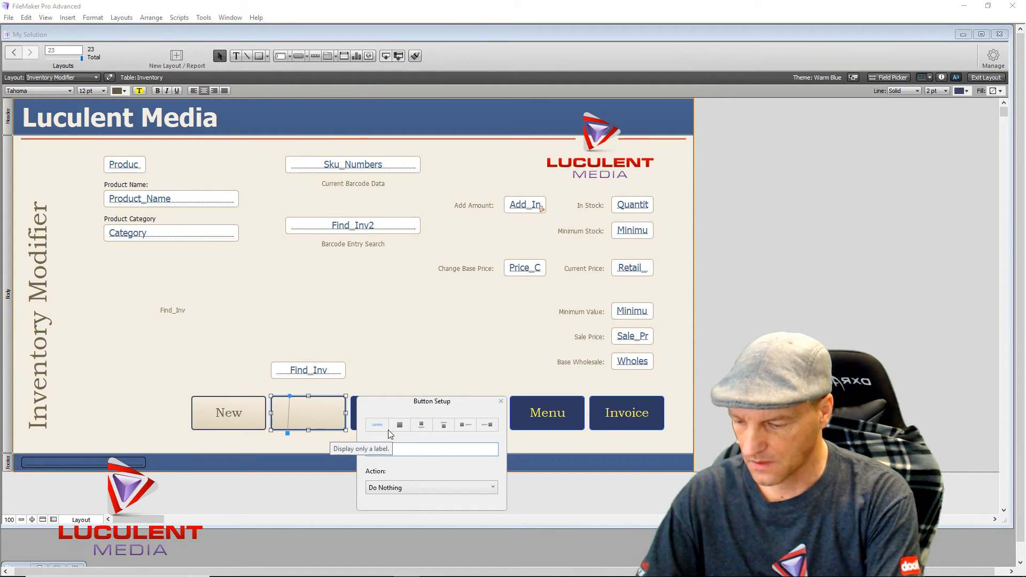
{"action": "type", "text": "Perform"}
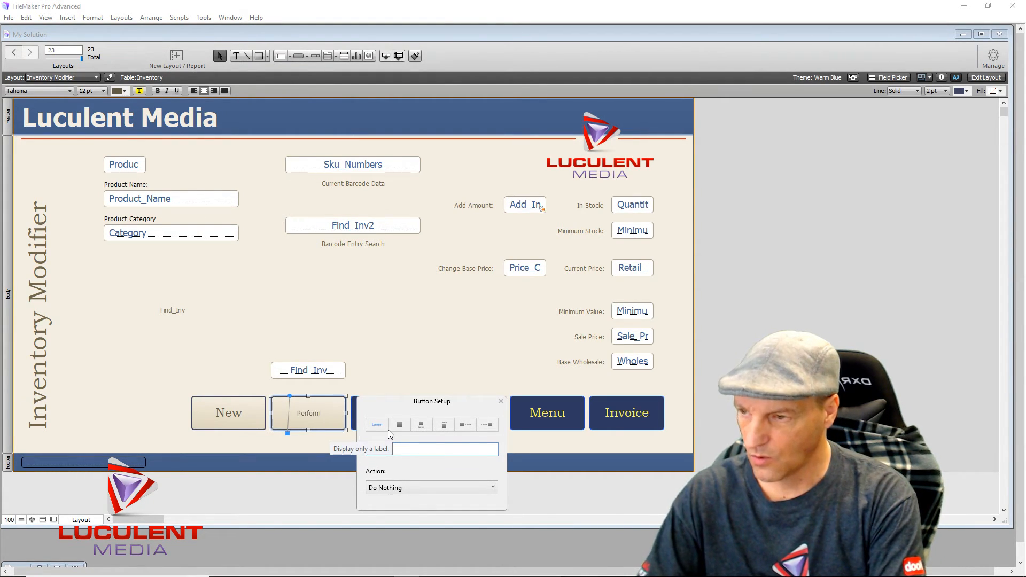
{"action": "left_click", "coordinate": [390, 327]}
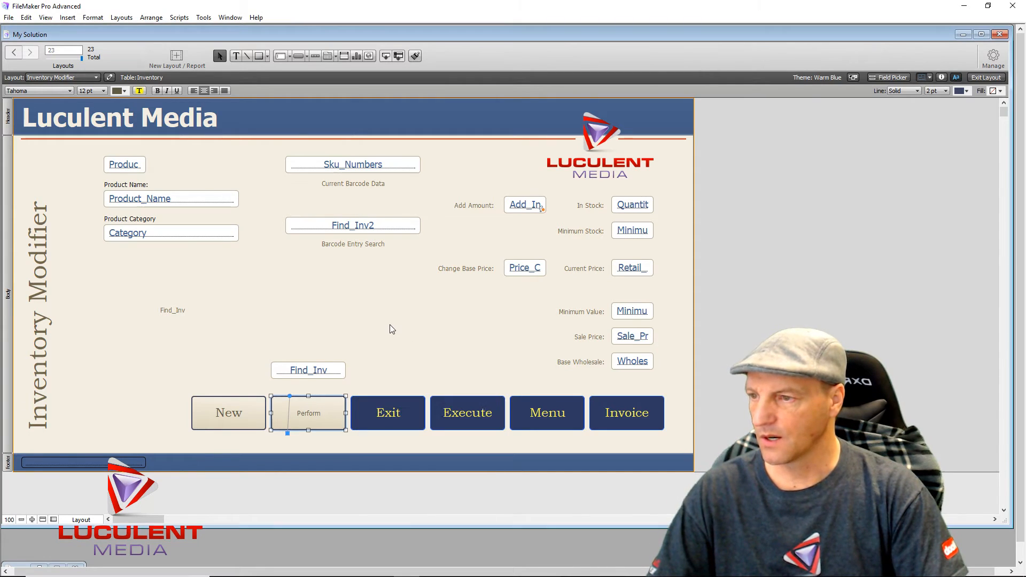
- Style the Perform button text in Bookman Old Style at 24 pt
{"action": "left_click", "coordinate": [330, 420]}
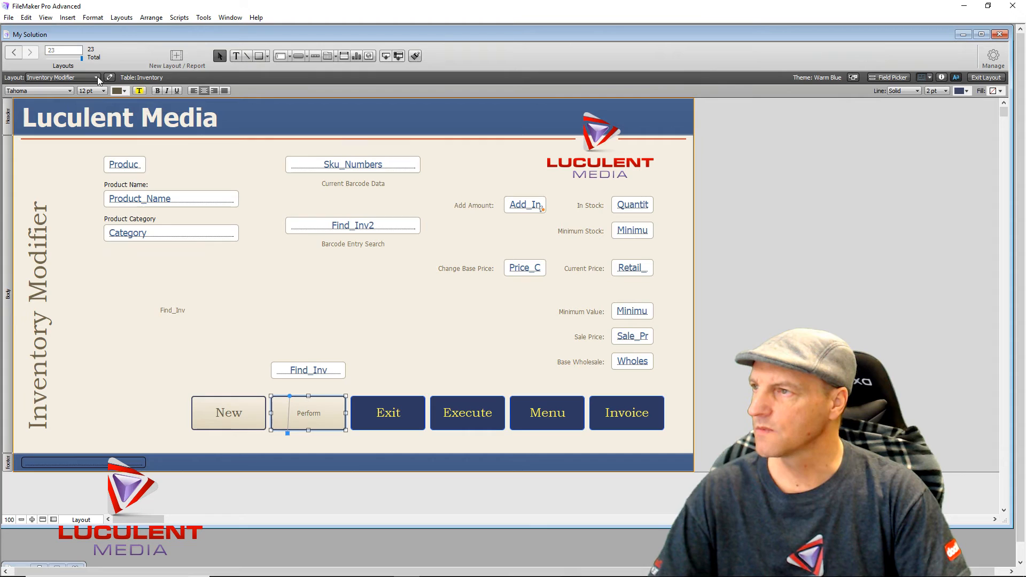
{"action": "left_click", "coordinate": [69, 91]}
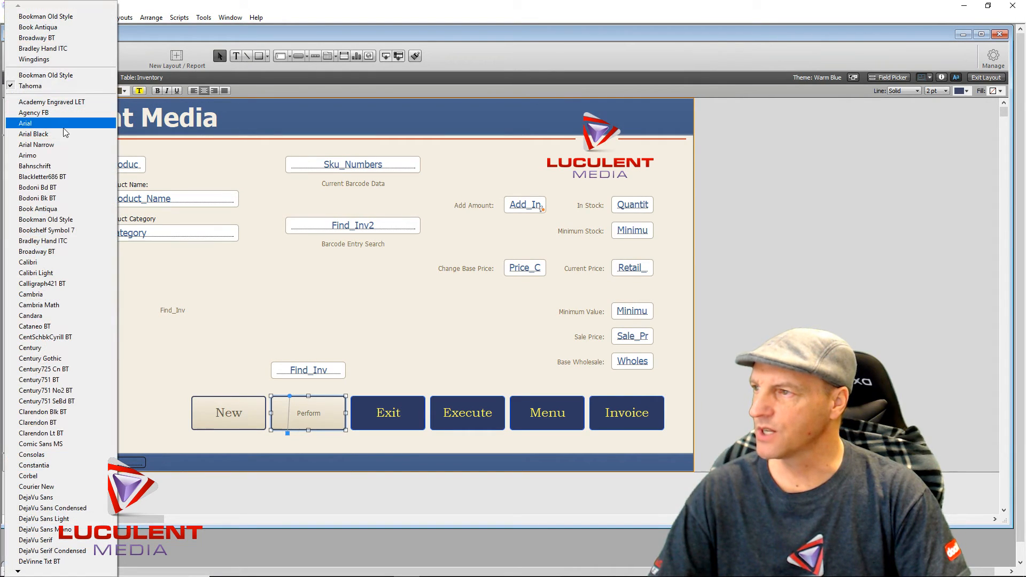
{"action": "left_click", "coordinate": [46, 219]}
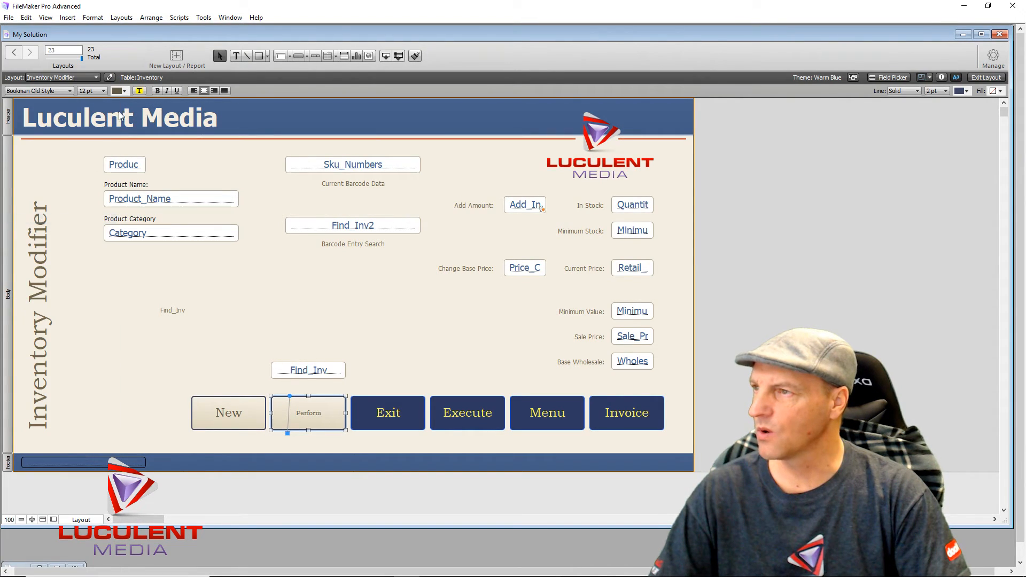
{"action": "left_click", "coordinate": [101, 90]}
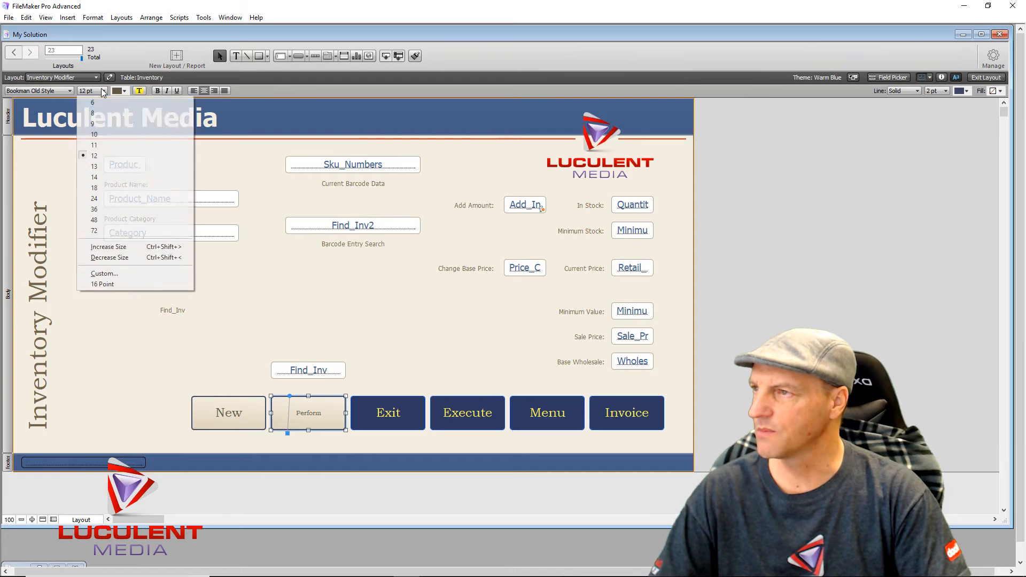
{"action": "left_click", "coordinate": [105, 198]}
{"action": "left_click", "coordinate": [306, 312]}
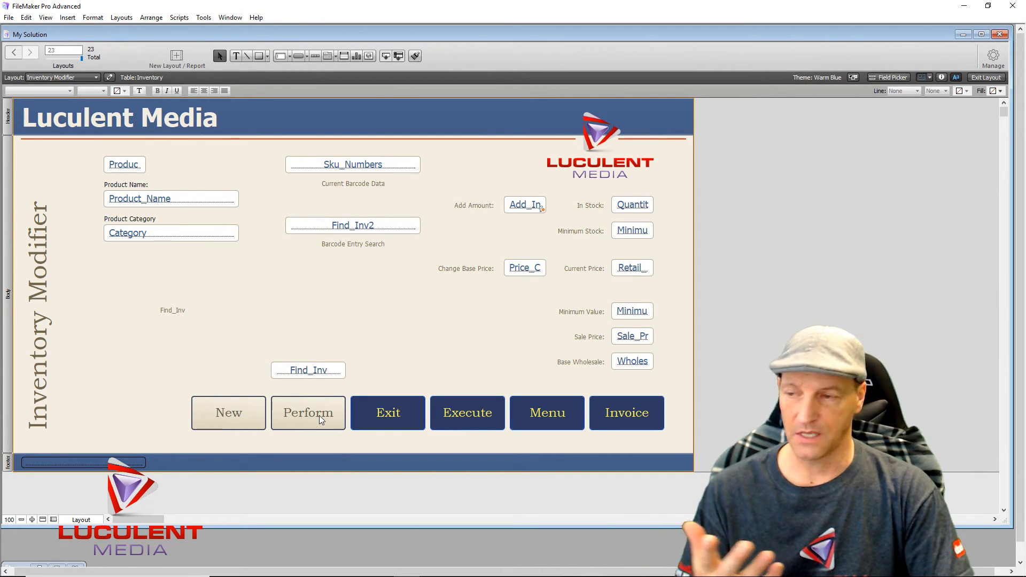
- Check which field the Find_Inv entry box displays, then close the Inspector
{"action": "left_click", "coordinate": [305, 373]}
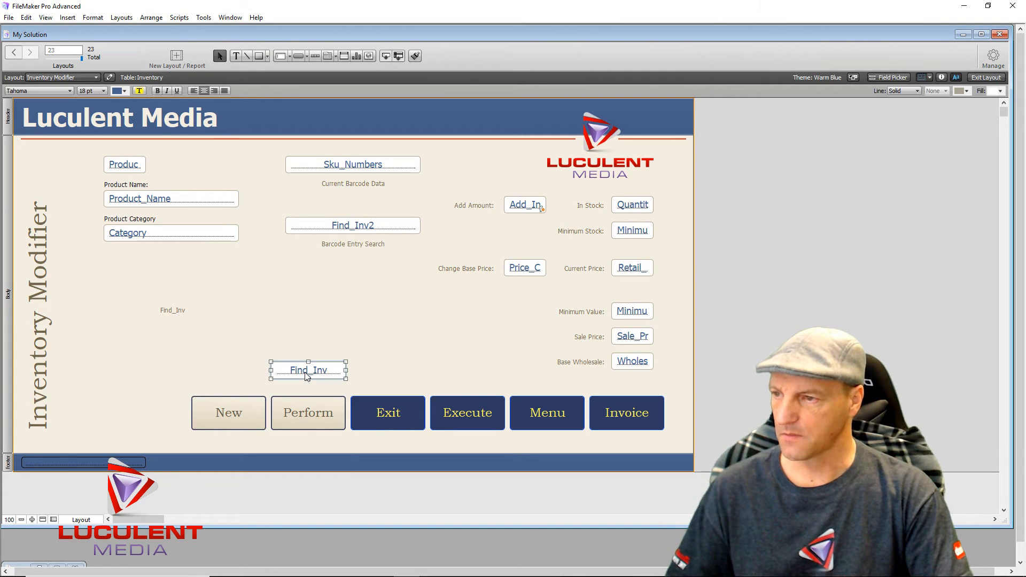
{"action": "double_click", "coordinate": [305, 372]}
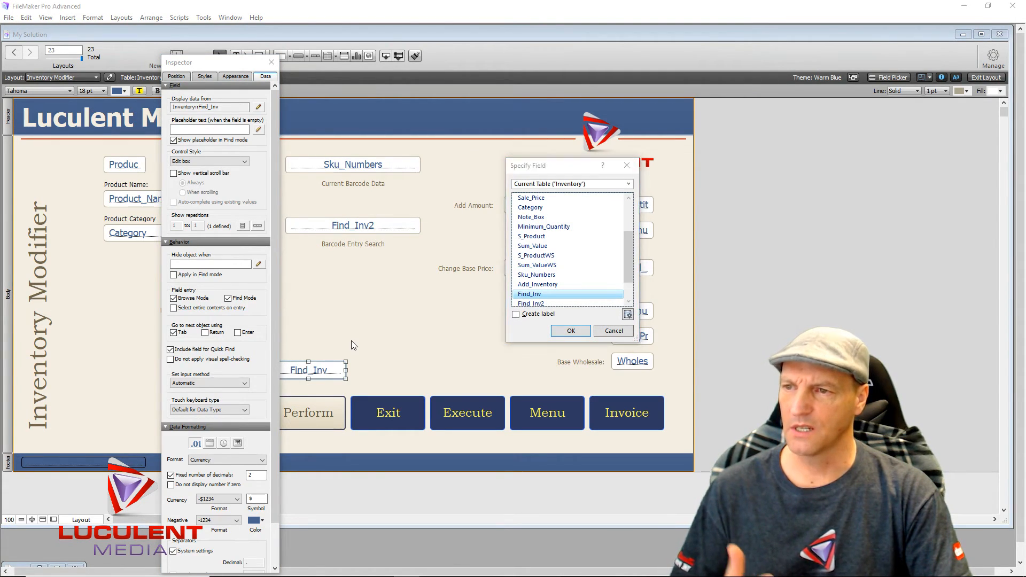
{"action": "left_click", "coordinate": [570, 331]}
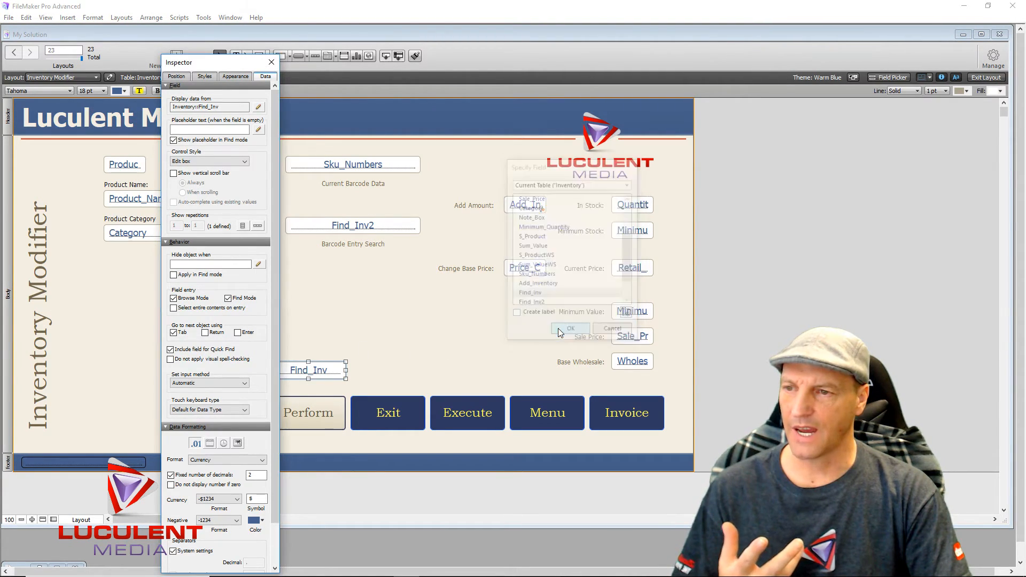
{"action": "left_click", "coordinate": [360, 325]}
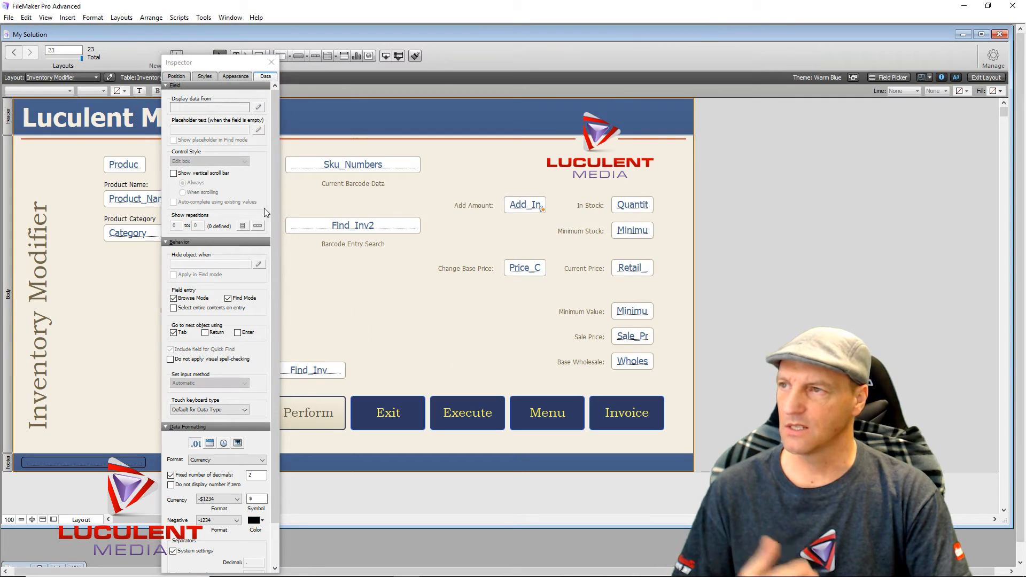
{"action": "left_click", "coordinate": [271, 63]}
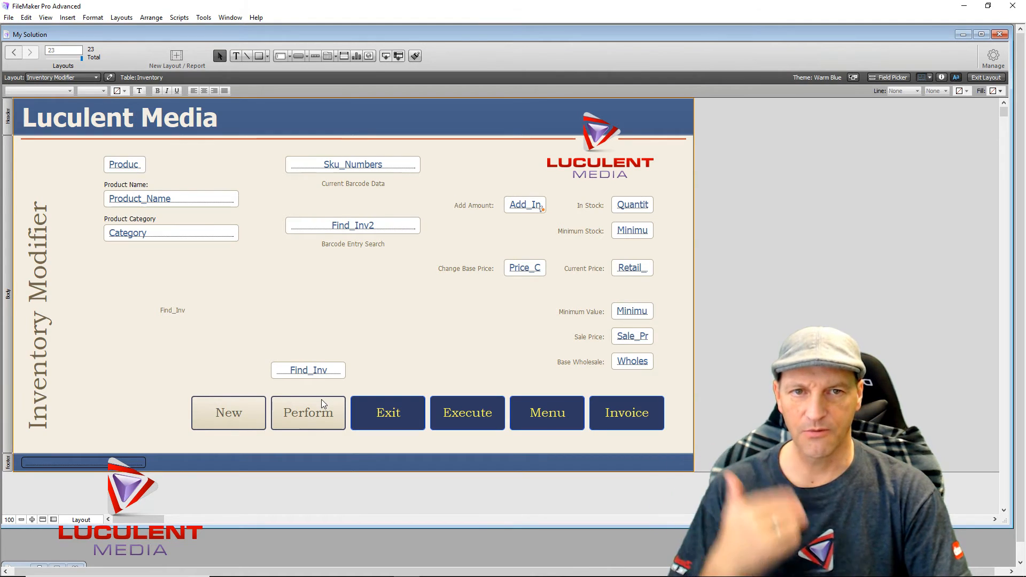
- Rename the Find_Inv label to 'Enter Product ID Number' and place it above the field
{"action": "left_click", "coordinate": [166, 314]}
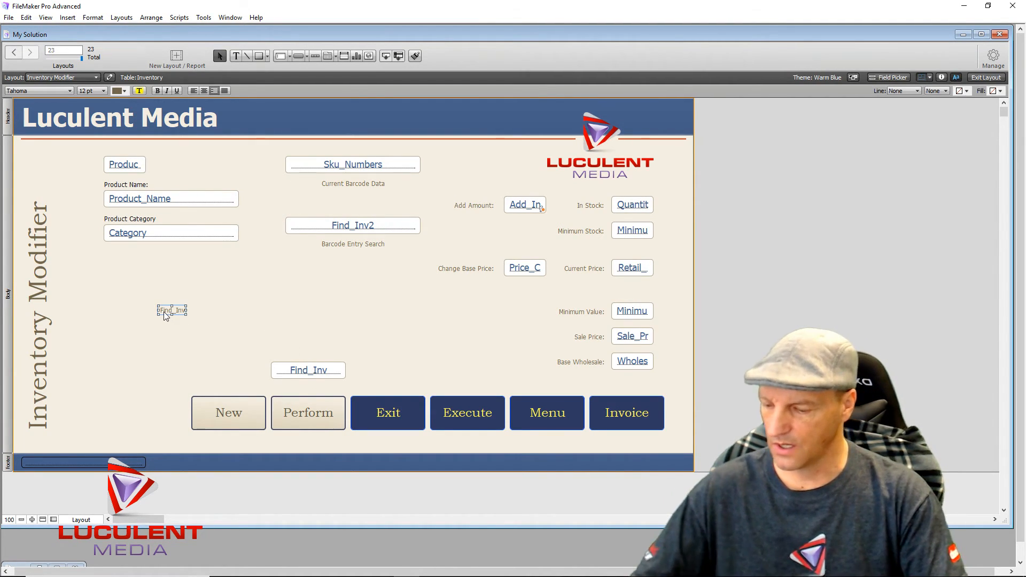
{"action": "double_click", "coordinate": [165, 312]}
{"action": "type", "text": "Enter"}
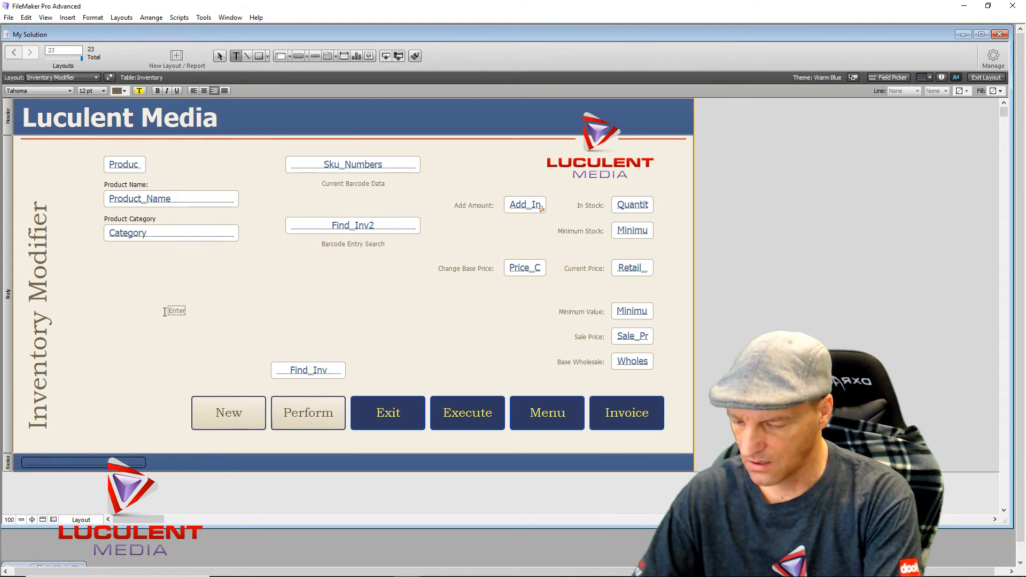
{"action": "type", "text": " Product"}
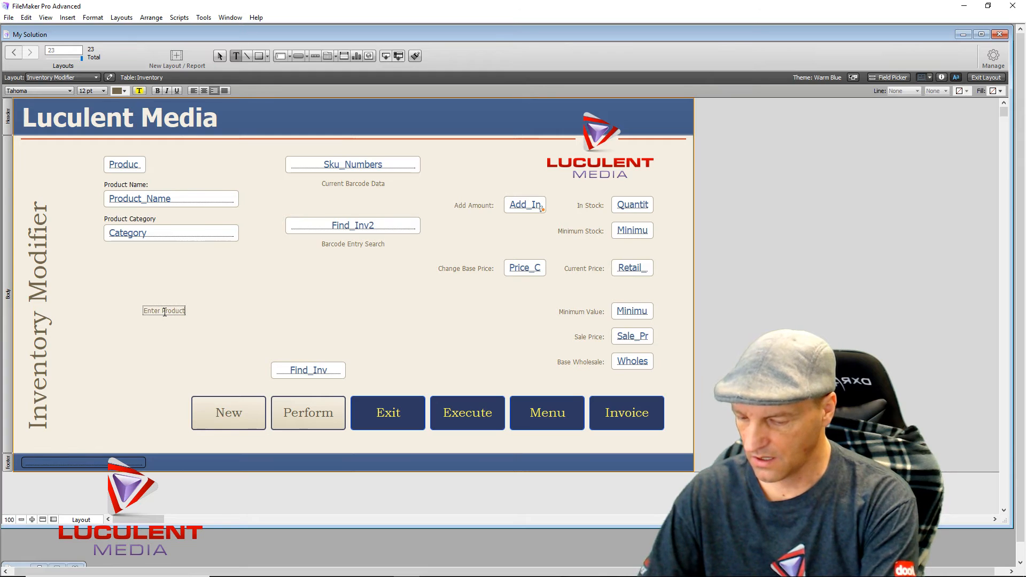
{"action": "type", "text": " I"}
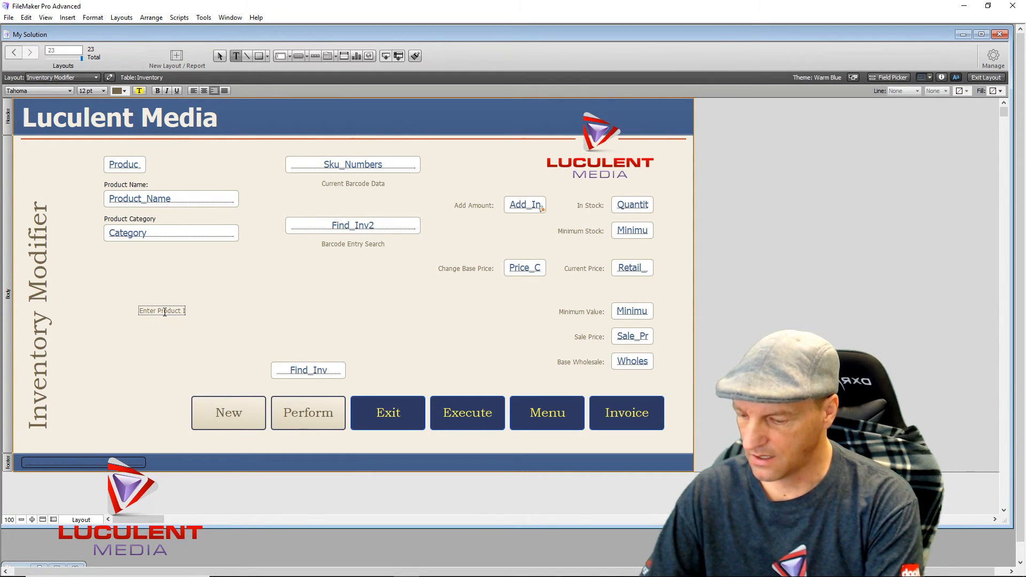
{"action": "type", "text": "D Number"}
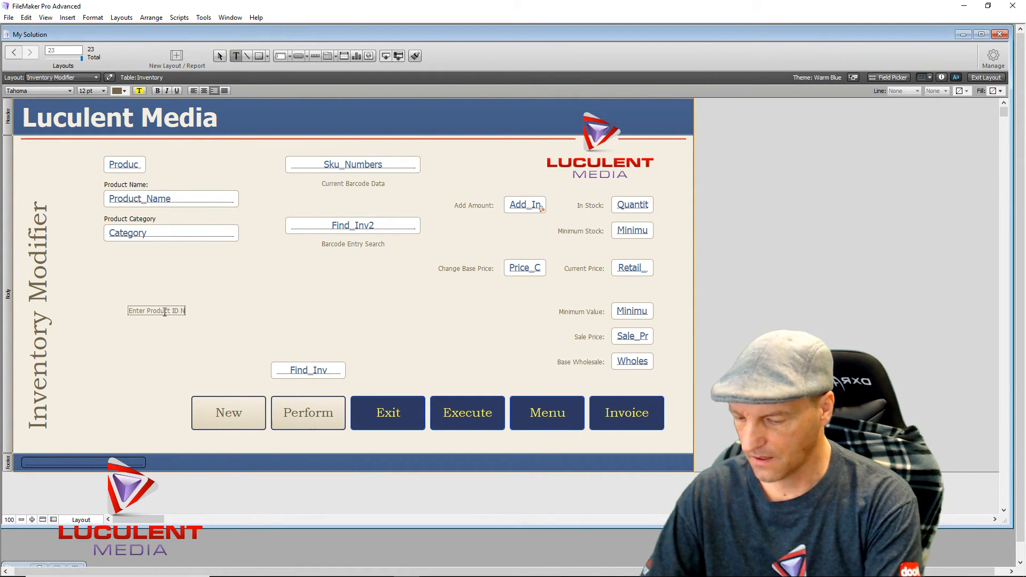
{"action": "left_click", "coordinate": [146, 357]}
{"action": "left_click_drag", "start_coordinate": [139, 313], "coordinate": [299, 356]}
{"action": "key", "text": "Left"}
{"action": "key", "text": "Right"}
{"action": "key", "text": "Right"}
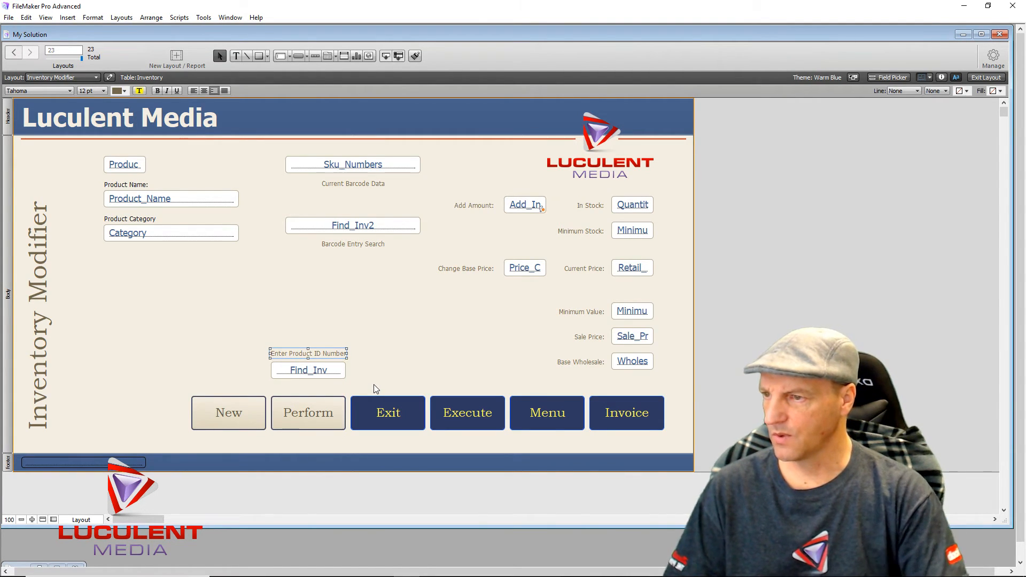
{"action": "left_click", "coordinate": [335, 319]}
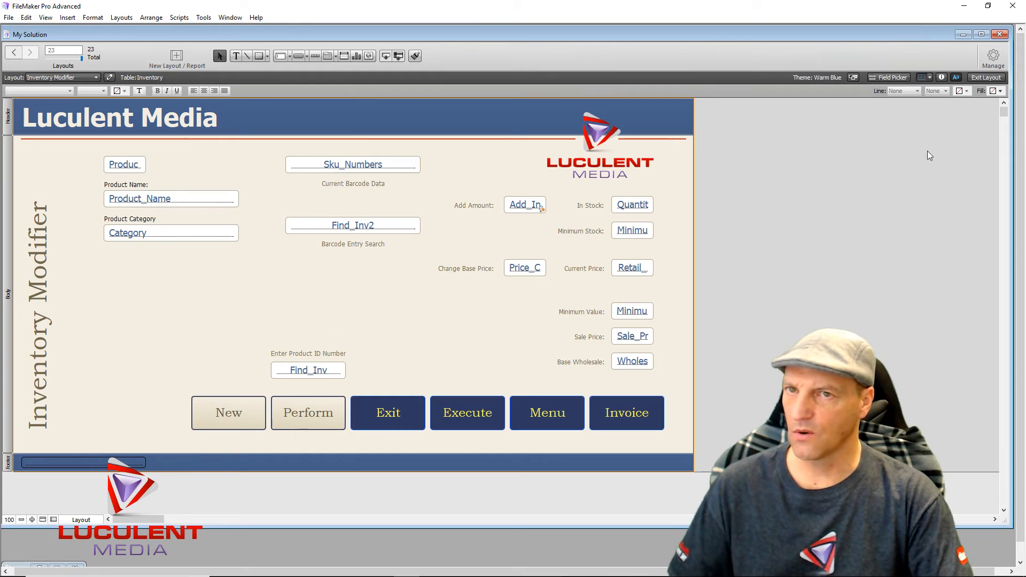
- Enter Browse mode and click into the empty Enter Product ID Number field
{"action": "left_click", "coordinate": [981, 76]}
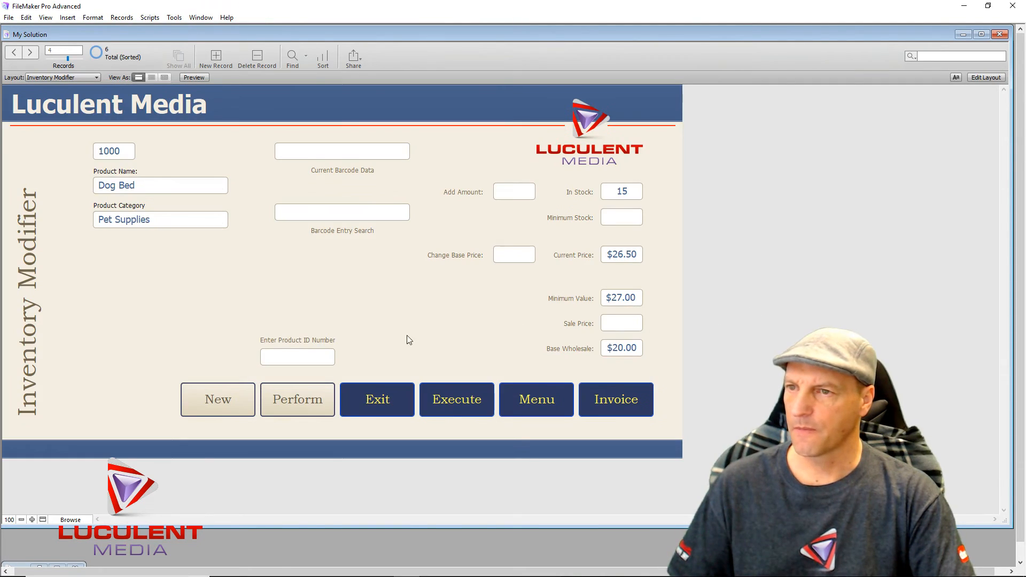
{"action": "left_click", "coordinate": [303, 361]}
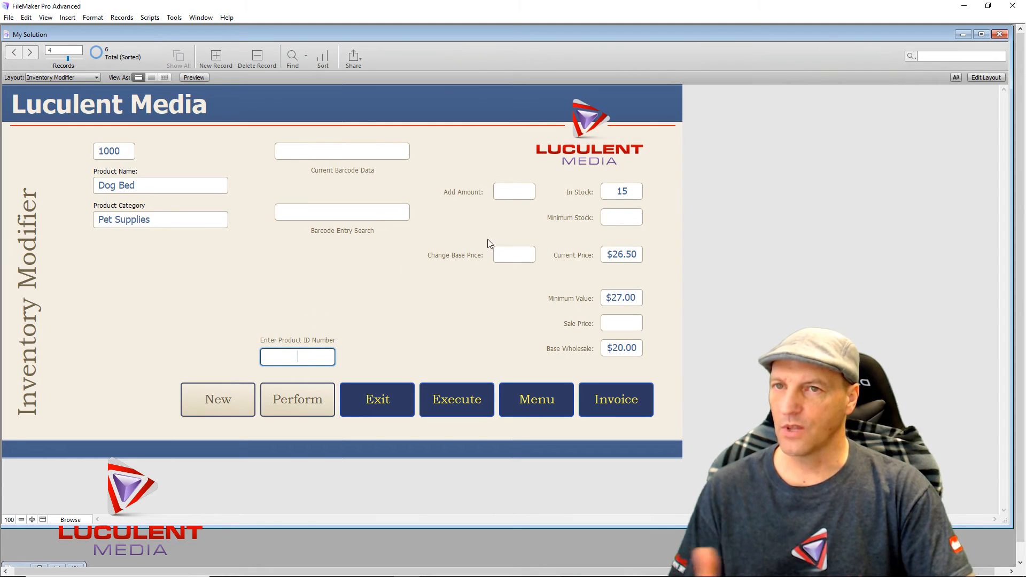
- Return to Layout mode and set the Perform button's action to Perform Script
{"action": "left_click", "coordinate": [986, 77]}
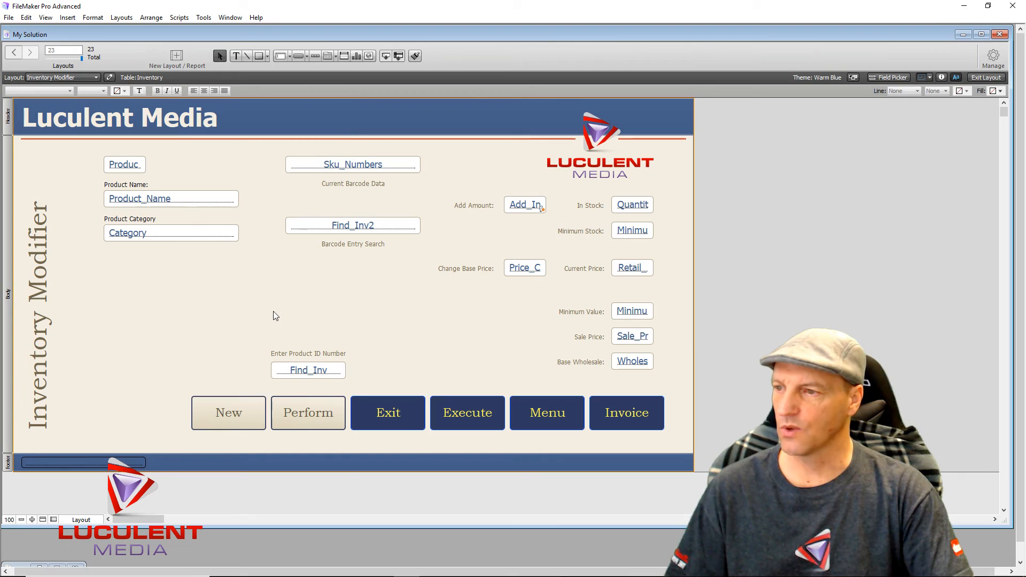
{"action": "left_click", "coordinate": [312, 413]}
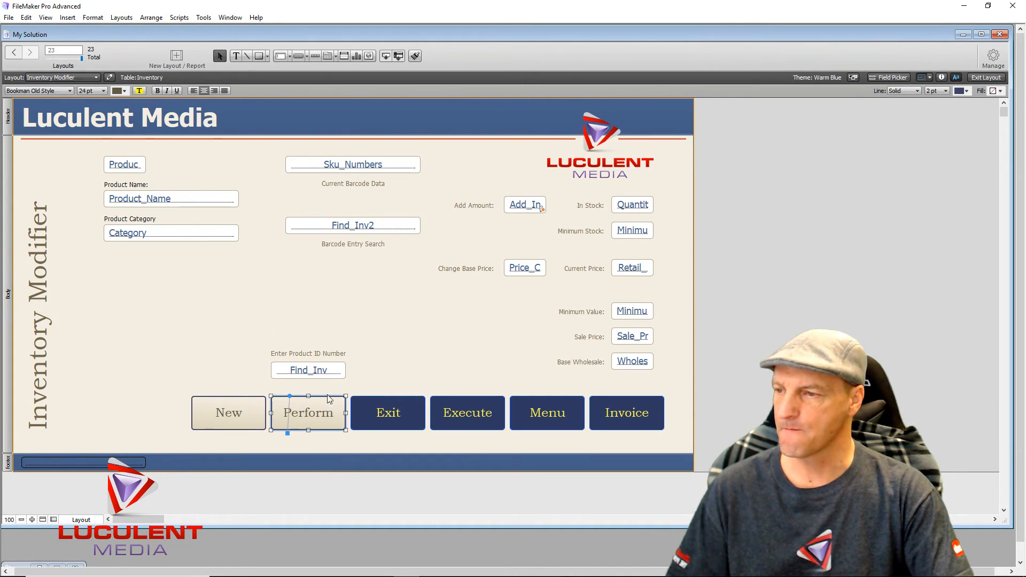
{"action": "left_click", "coordinate": [237, 307]}
{"action": "double_click", "coordinate": [328, 416]}
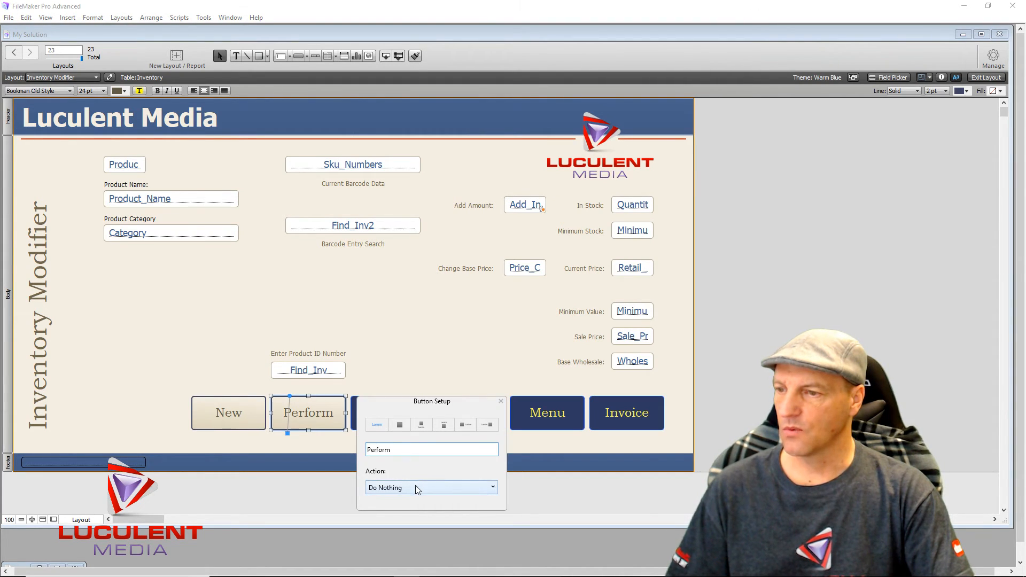
{"action": "left_click", "coordinate": [415, 485]}
{"action": "left_click", "coordinate": [405, 524]}
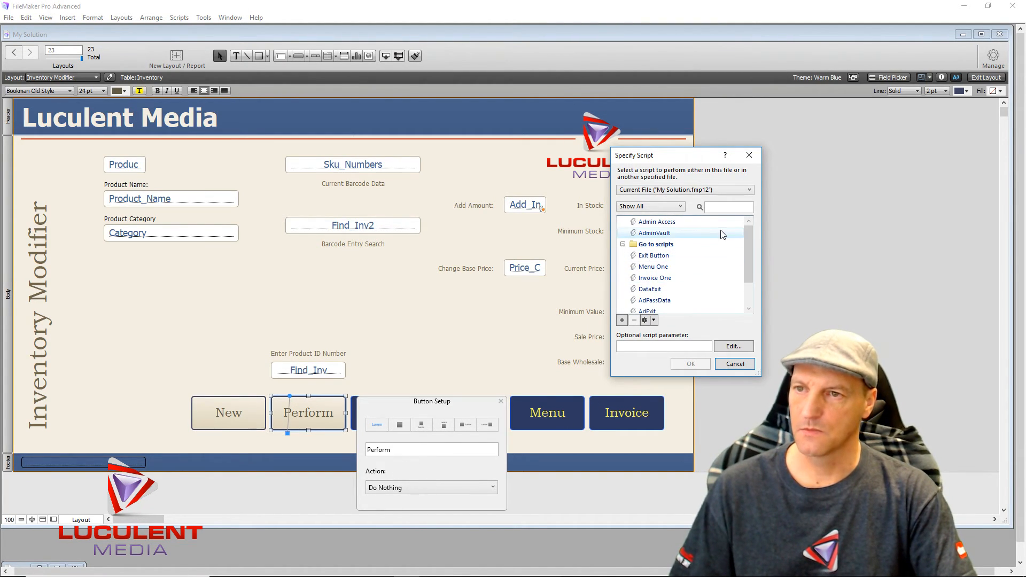
- Create a new script named 'Inventory Find ID' from the script chooser
{"action": "left_click", "coordinate": [621, 320]}
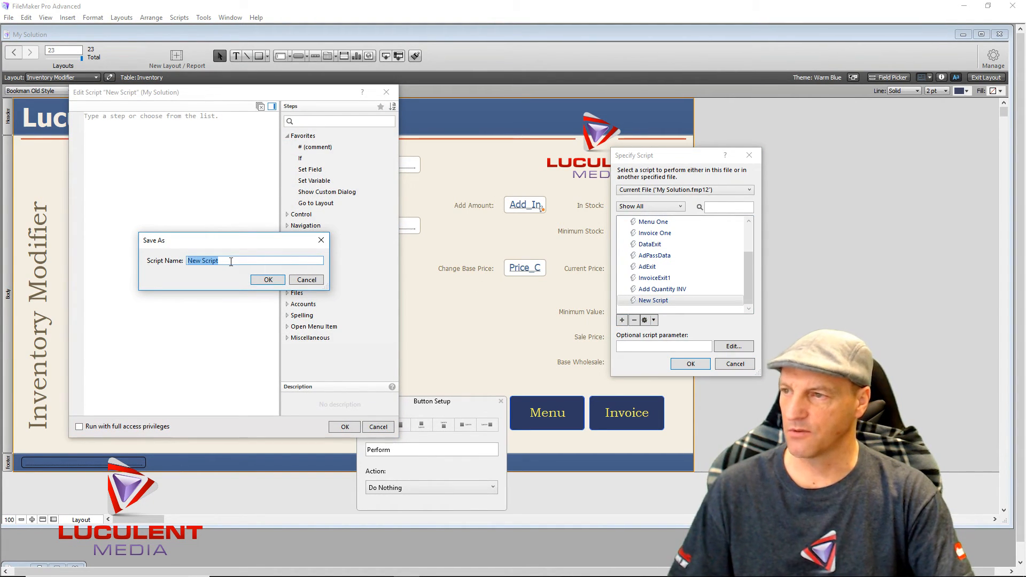
{"action": "type", "text": "Inventory"}
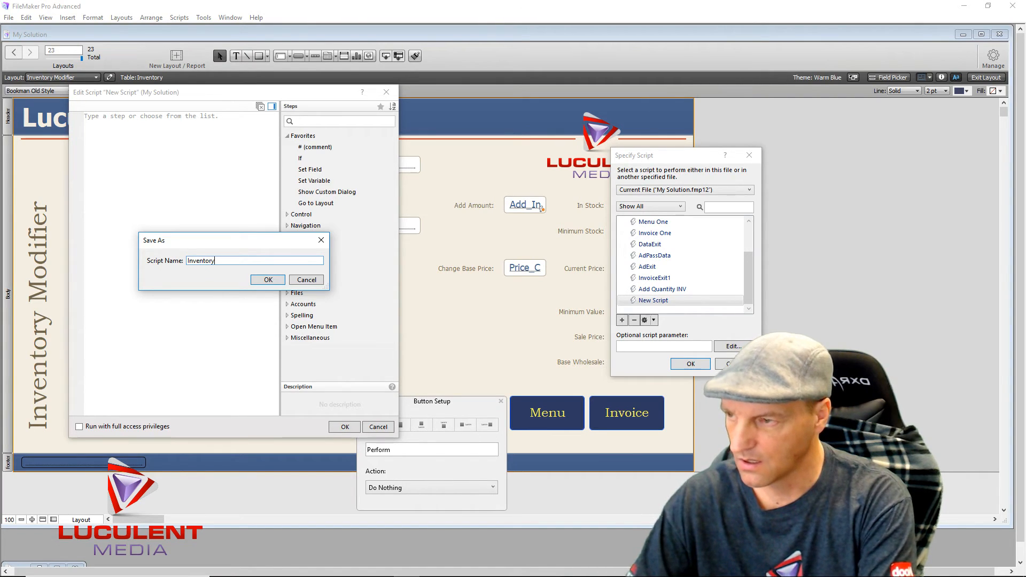
{"action": "type", "text": " Find"}
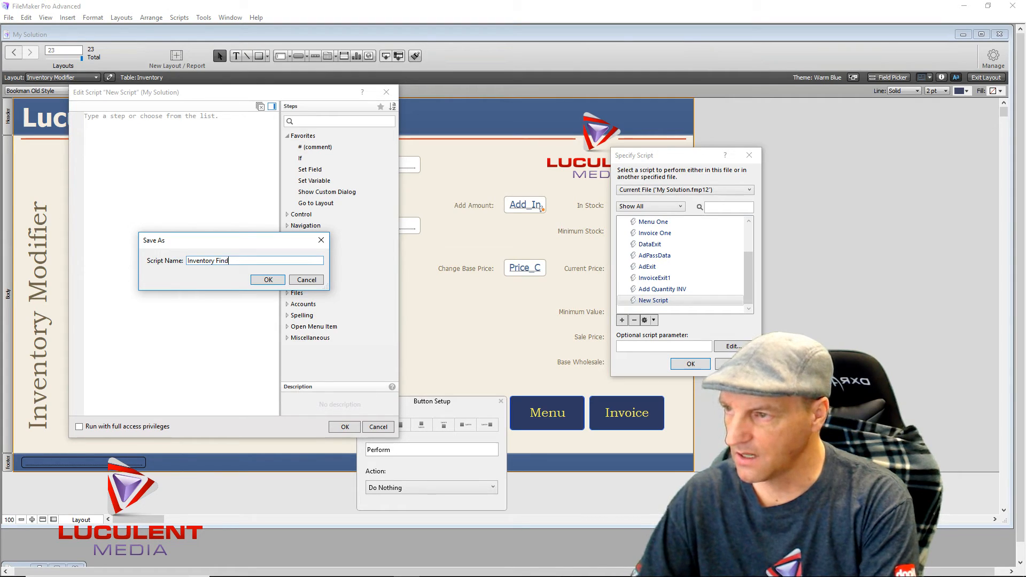
{"action": "type", "text": " ID"}
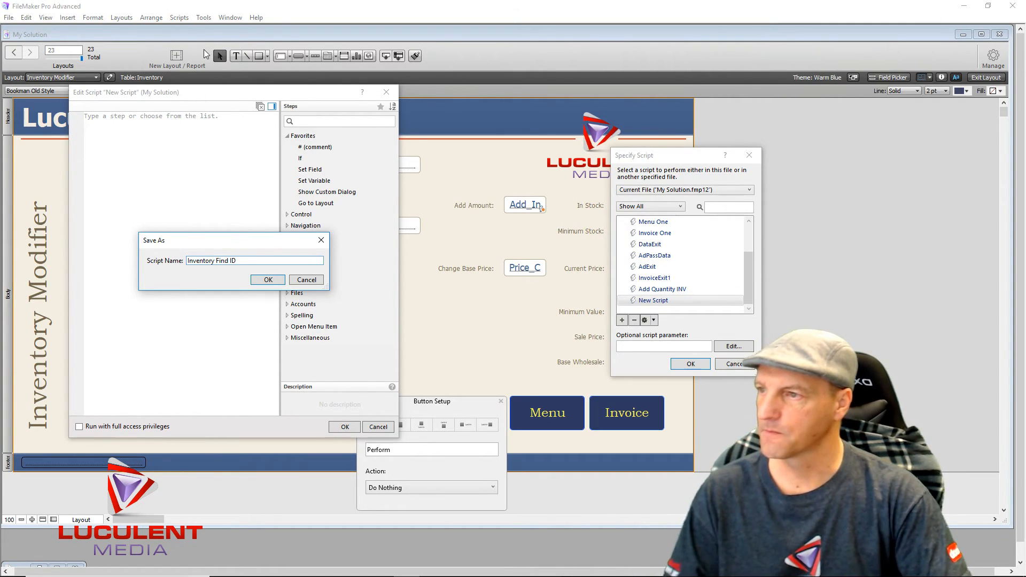
{"action": "left_click", "coordinate": [258, 283]}
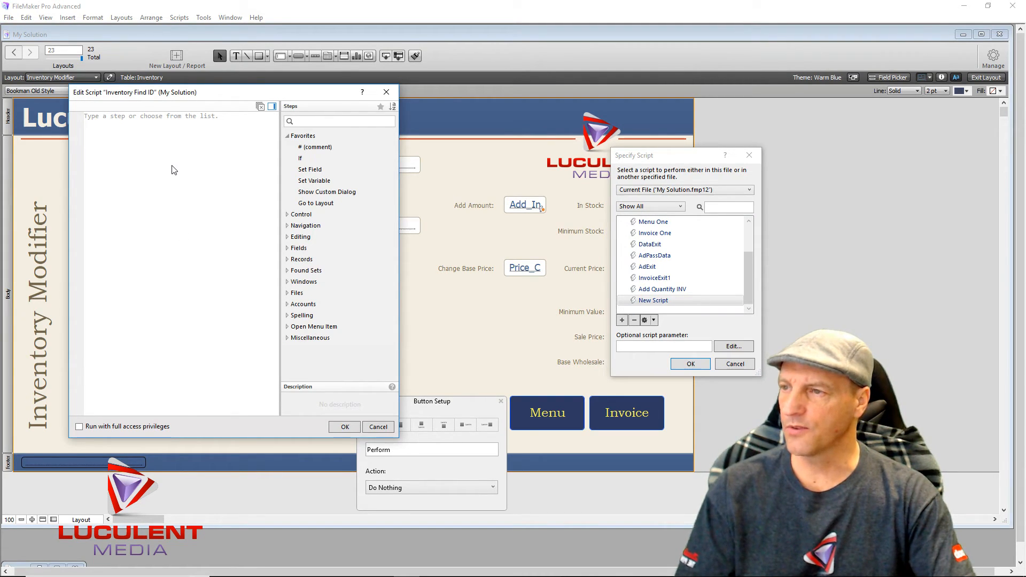
- Add a Set Variable step setting $product to Inventory::Find_Inv
{"action": "double_click", "coordinate": [319, 182]}
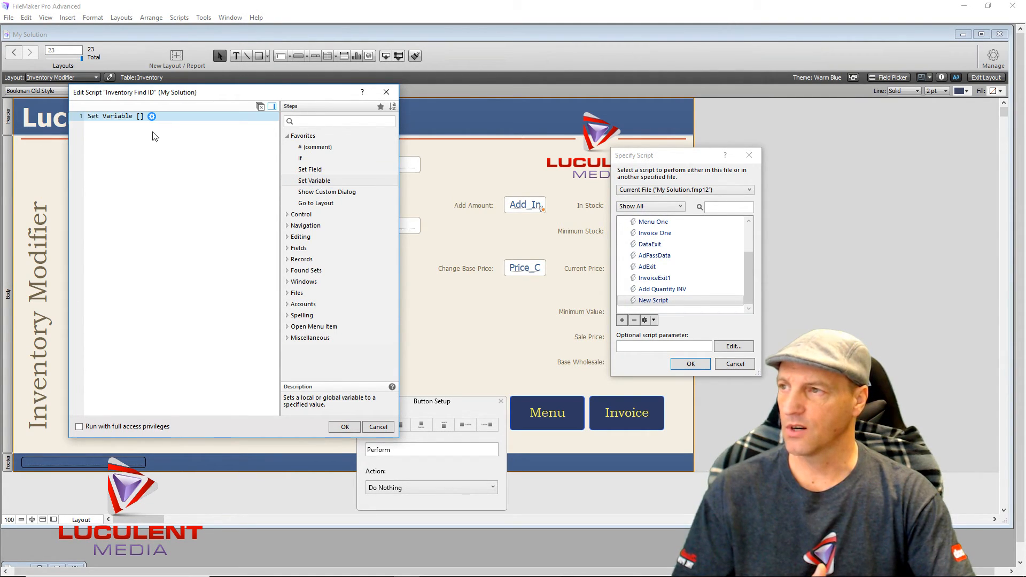
{"action": "left_click", "coordinate": [152, 117]}
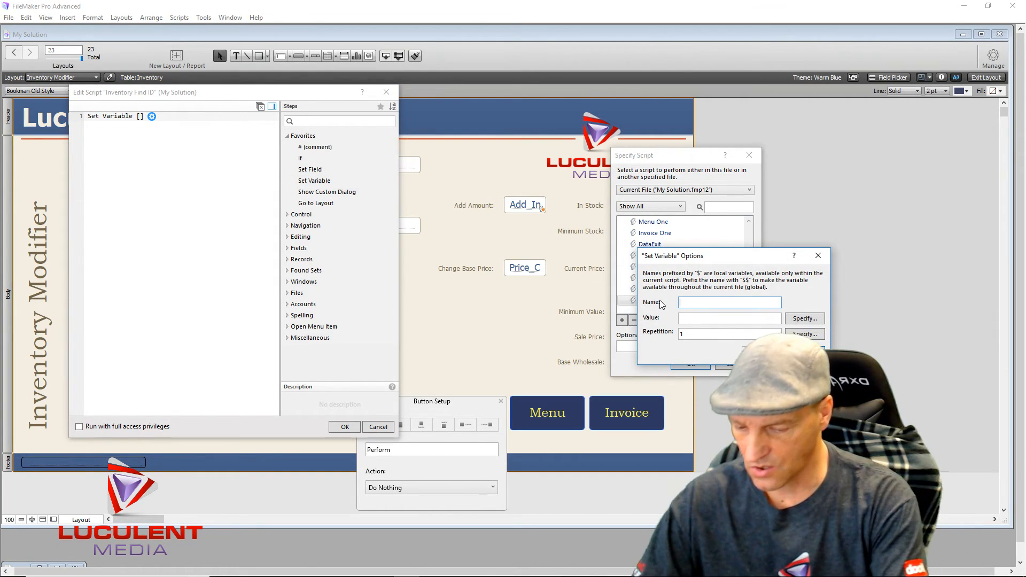
{"action": "type", "text": "product"}
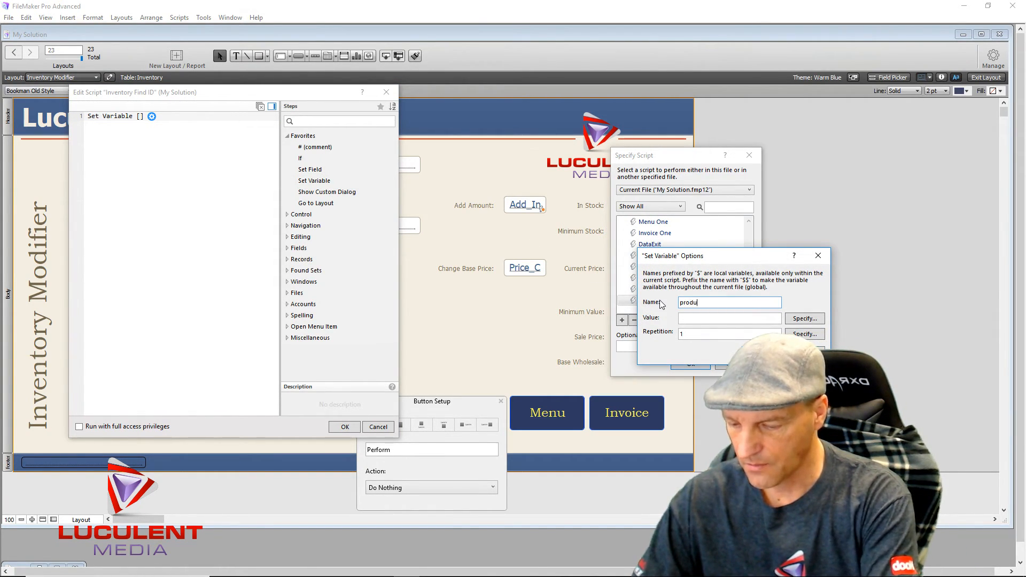
{"action": "left_click", "coordinate": [796, 319]}
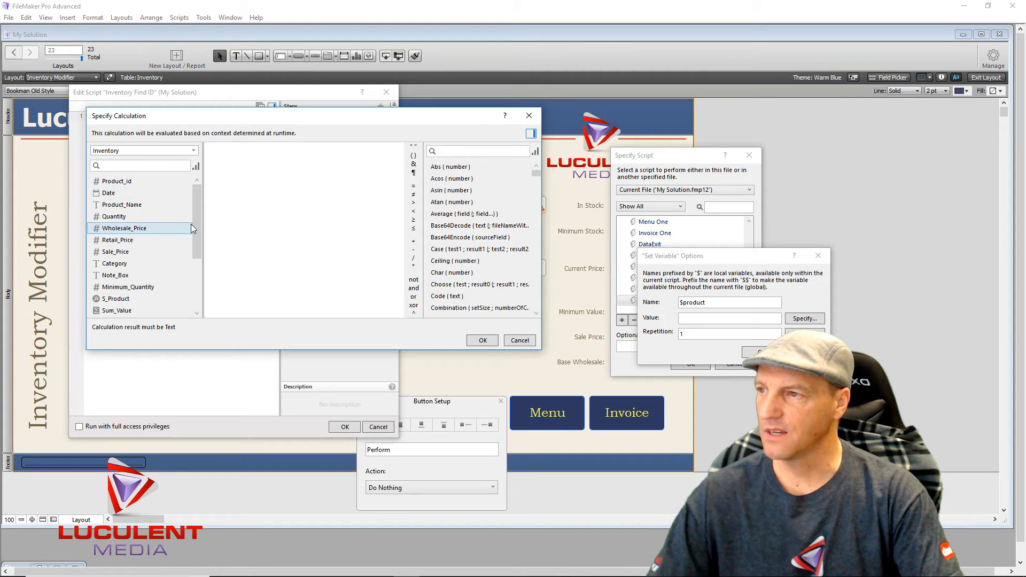
{"action": "left_click_drag", "start_coordinate": [199, 238], "coordinate": [196, 298]}
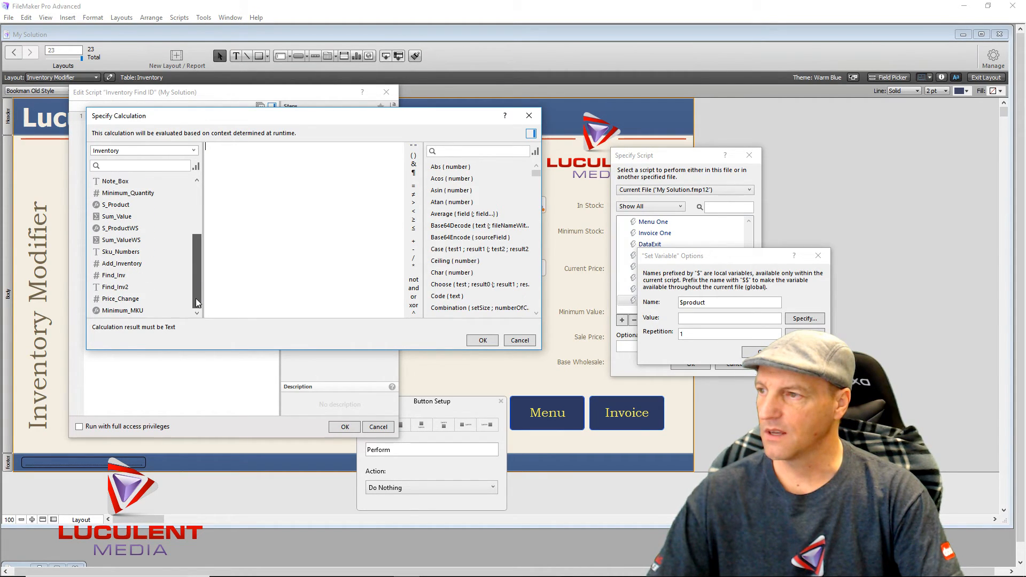
{"action": "double_click", "coordinate": [106, 276]}
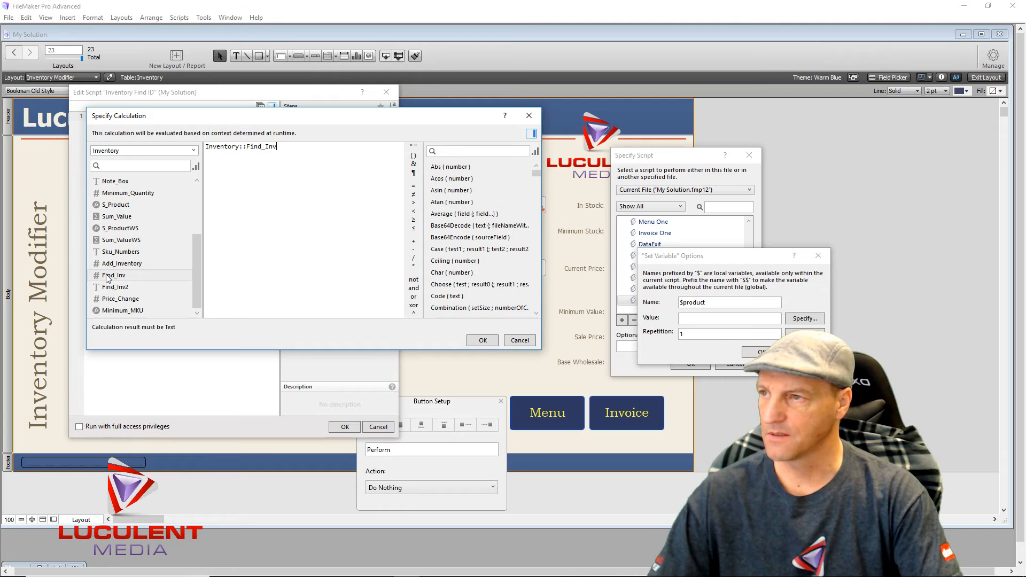
{"action": "left_click", "coordinate": [474, 342]}
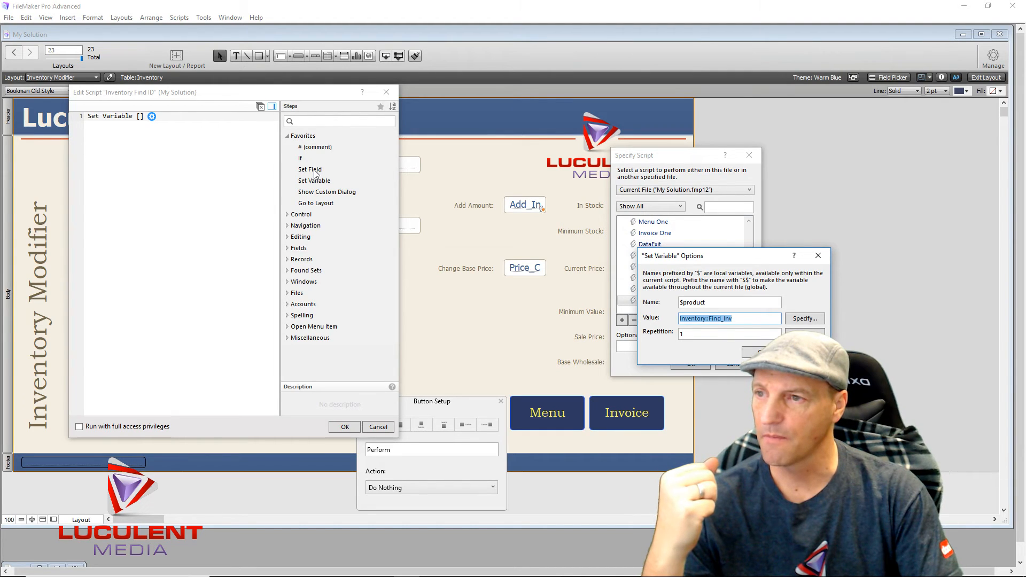
{"action": "key", "text": "Return"}
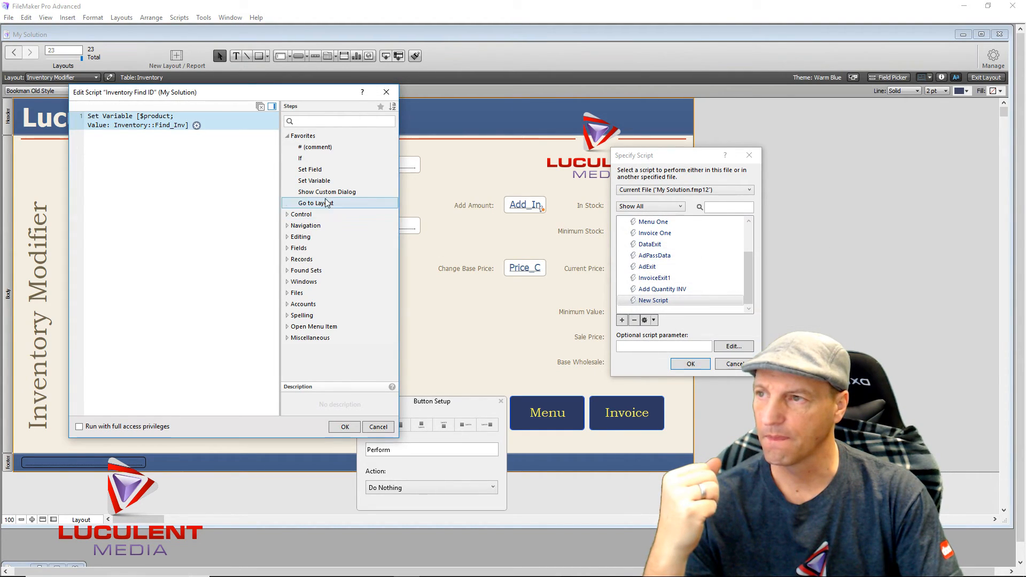
- Add a Set Field step clearing Inventory::Find_Inv to empty text
{"action": "double_click", "coordinate": [326, 170]}
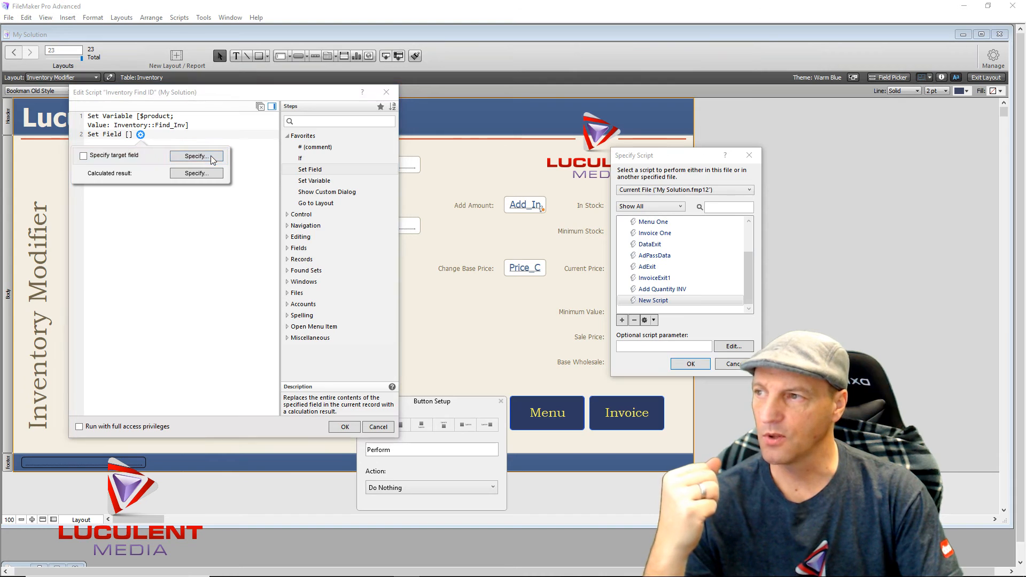
{"action": "left_click", "coordinate": [213, 159]}
{"action": "scroll", "coordinate": [805, 251], "scroll_direction": "down", "scroll_amount": 5}
{"action": "scroll", "coordinate": [805, 251], "scroll_direction": "down", "scroll_amount": 1}
{"action": "left_click", "coordinate": [780, 282]}
{"action": "key", "text": "Return"}
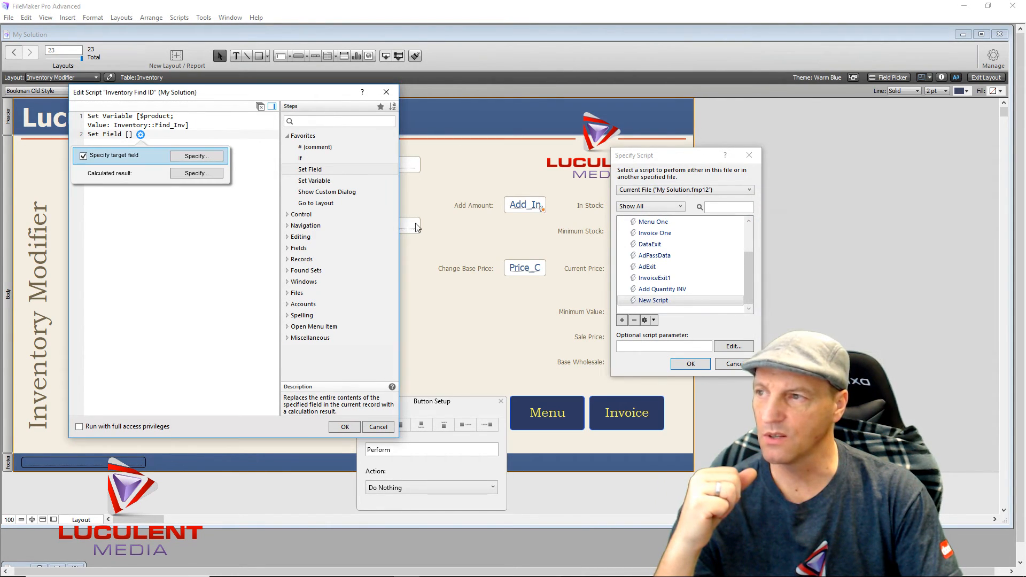
{"action": "left_click", "coordinate": [218, 173]}
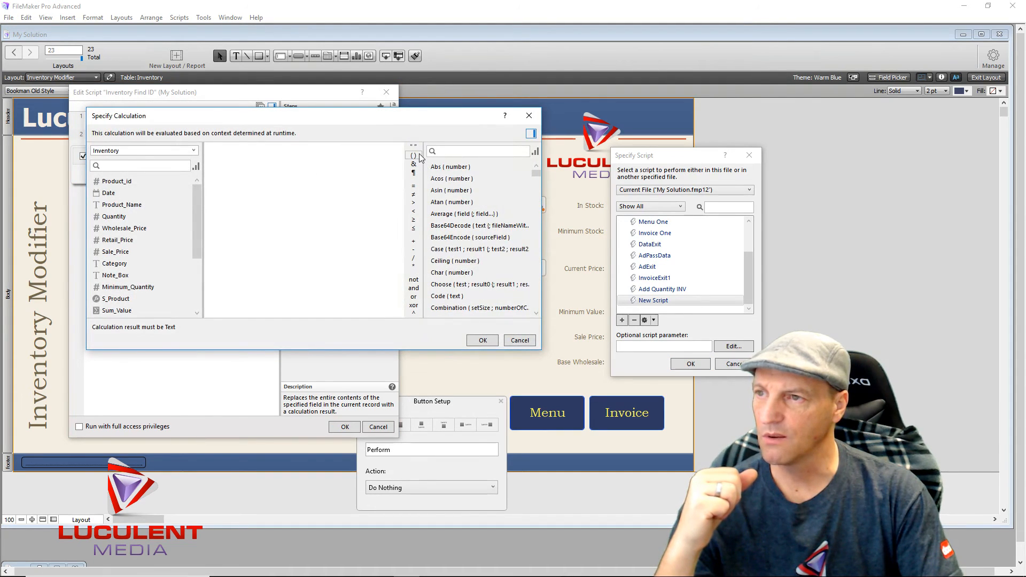
{"action": "left_click", "coordinate": [486, 340]}
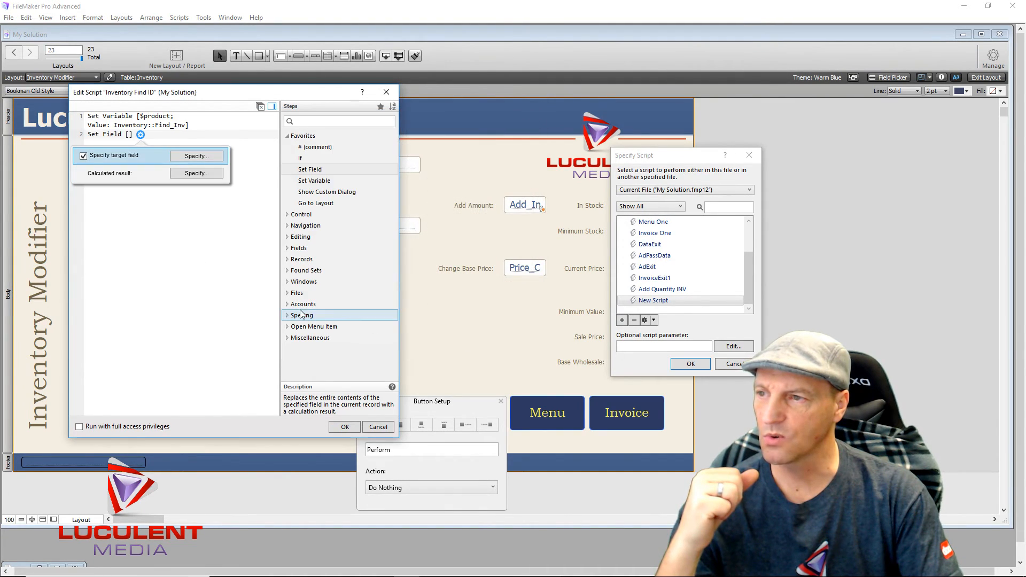
{"action": "left_click", "coordinate": [239, 306]}
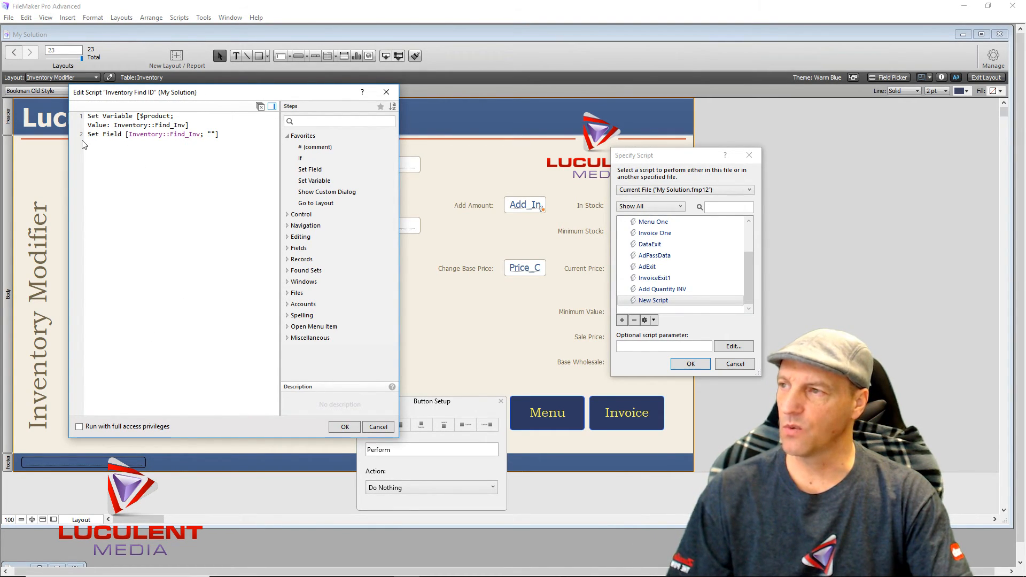
- Add Freeze Window and an Enter Find Mode step with Pause turned off
{"action": "left_click", "coordinate": [104, 162]}
{"action": "type", "text": "Free"}
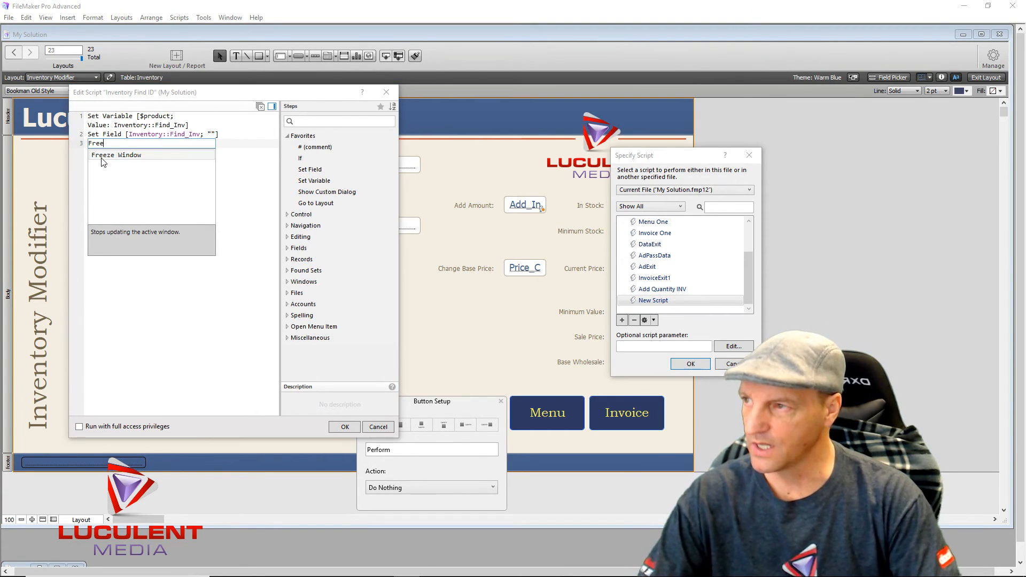
{"action": "left_click", "coordinate": [107, 155]}
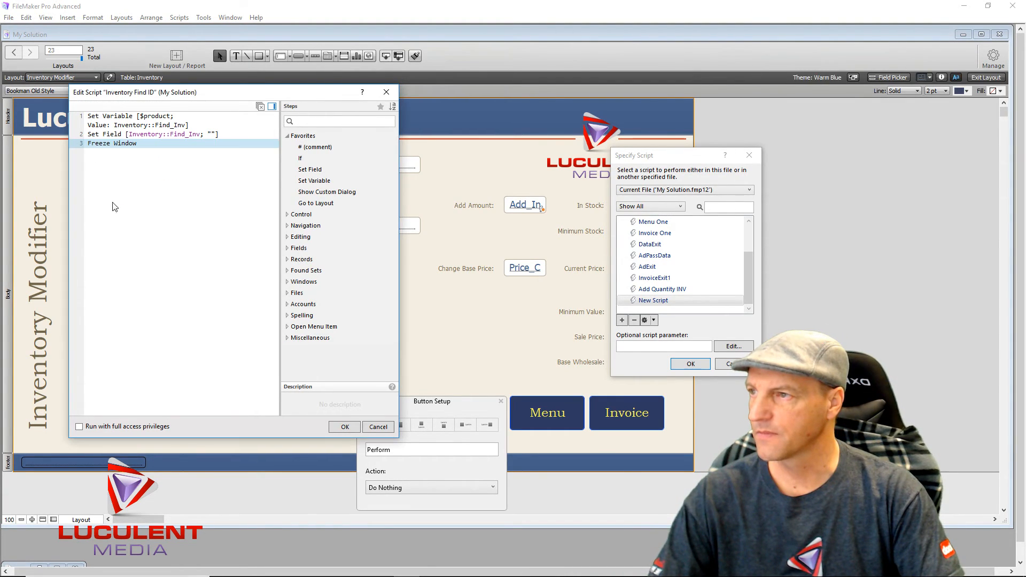
{"action": "left_click", "coordinate": [120, 212]}
{"action": "type", "text": "Enter Find Mode [Pause"}
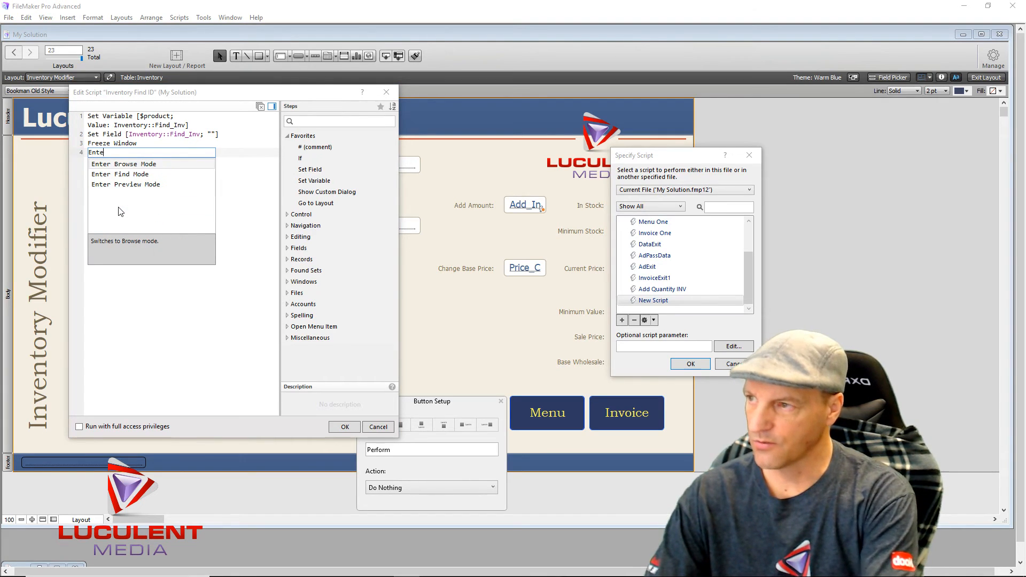
{"action": "left_click", "coordinate": [122, 174]}
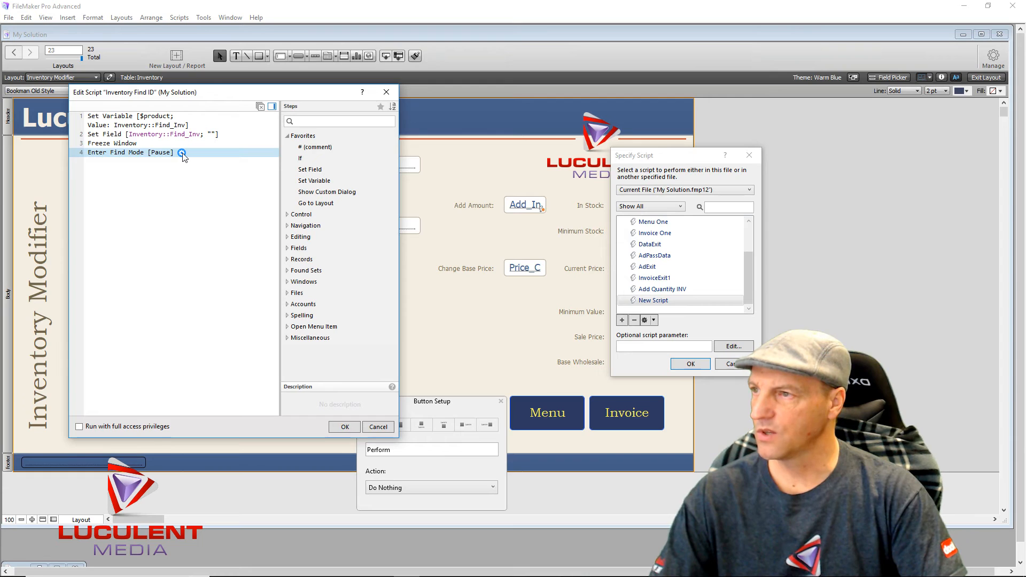
{"action": "left_click", "coordinate": [181, 153]}
{"action": "left_click", "coordinate": [114, 174]}
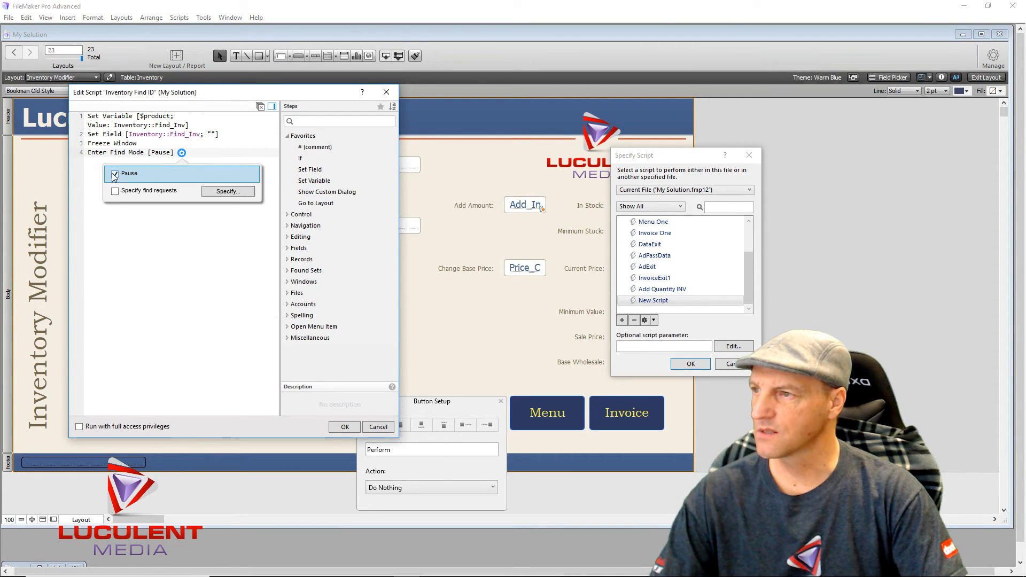
{"action": "left_click", "coordinate": [141, 227]}
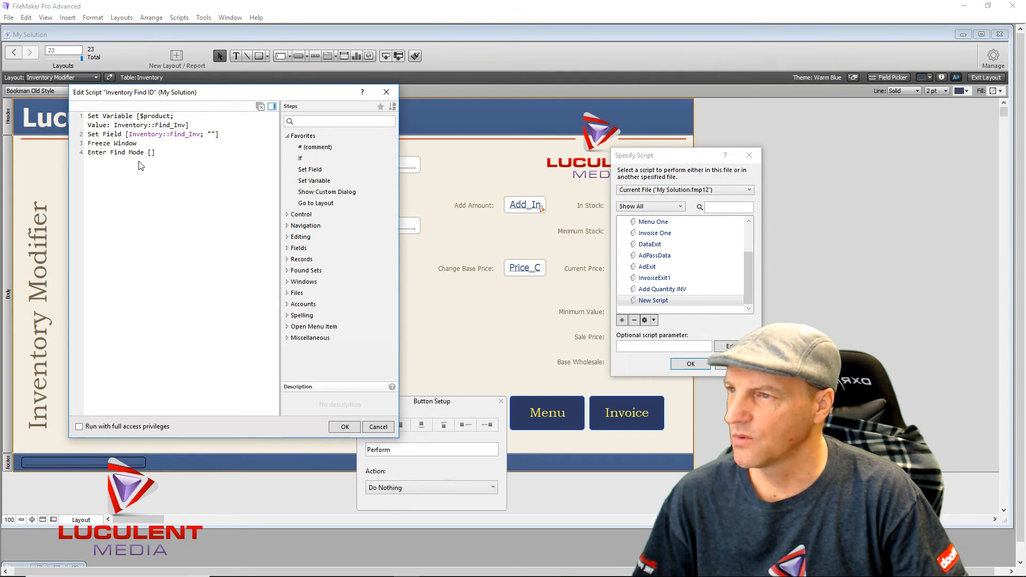
- Add a Set Field step putting $product into Inventory::Product_id
{"action": "double_click", "coordinate": [311, 169]}
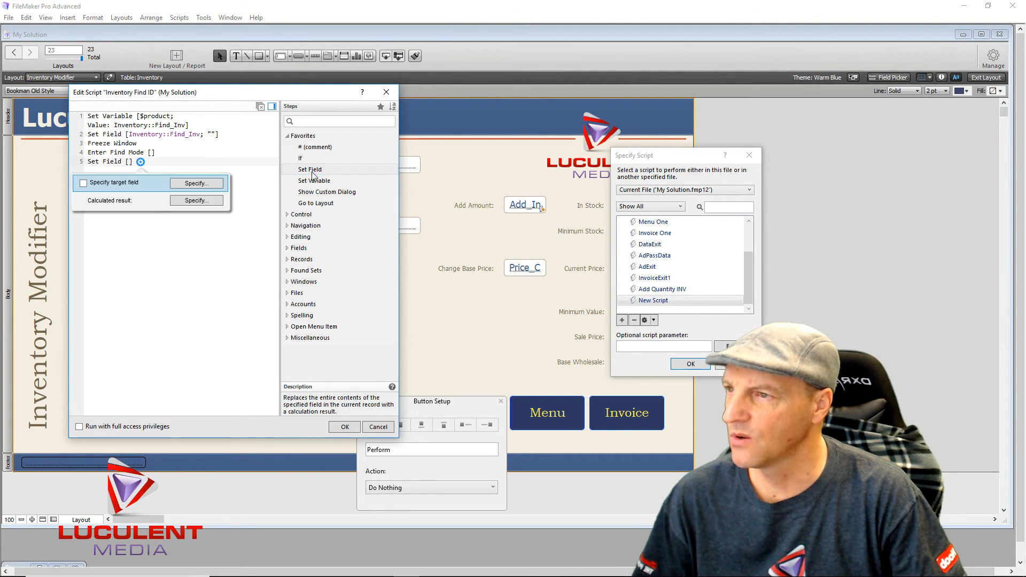
{"action": "left_click", "coordinate": [215, 184]}
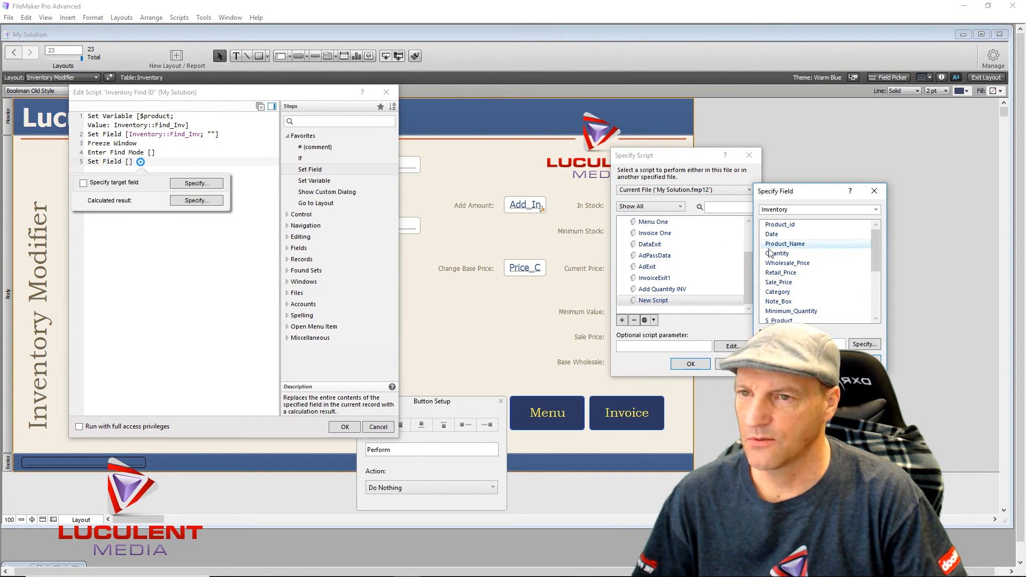
{"action": "left_click", "coordinate": [801, 225]}
{"action": "double_click", "coordinate": [801, 225]}
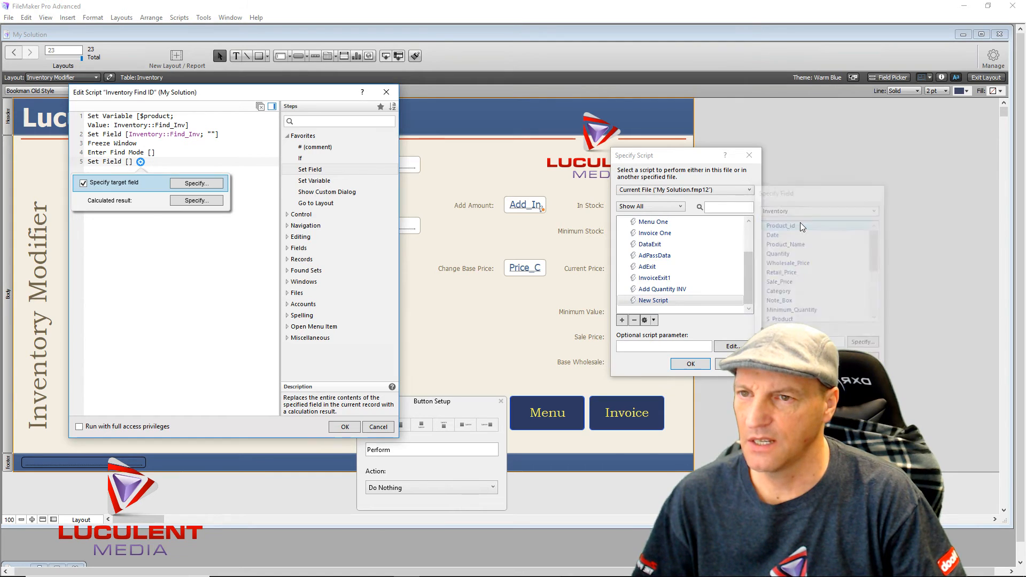
{"action": "left_click", "coordinate": [212, 201]}
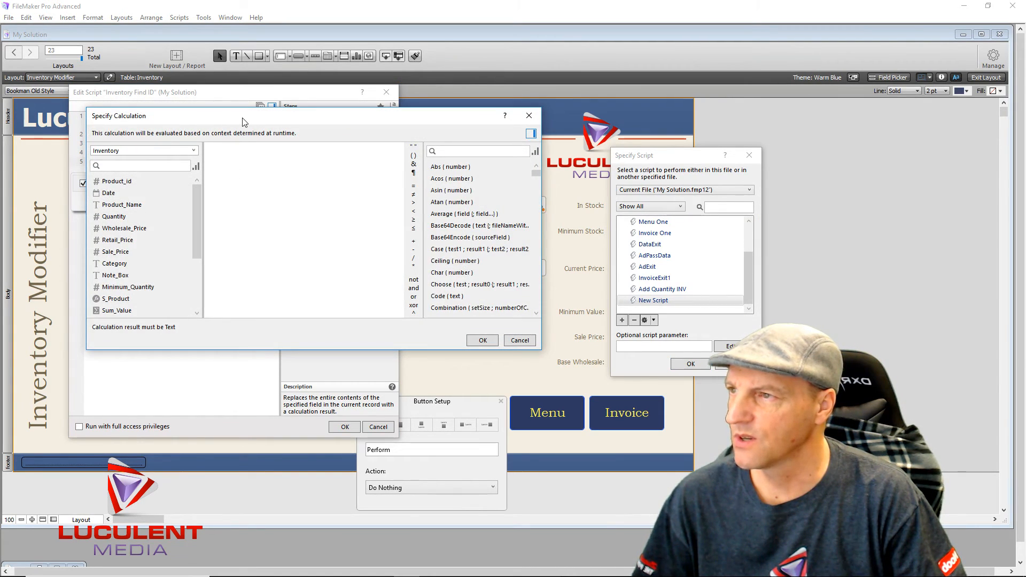
{"action": "left_click_drag", "start_coordinate": [242, 121], "coordinate": [385, 167]}
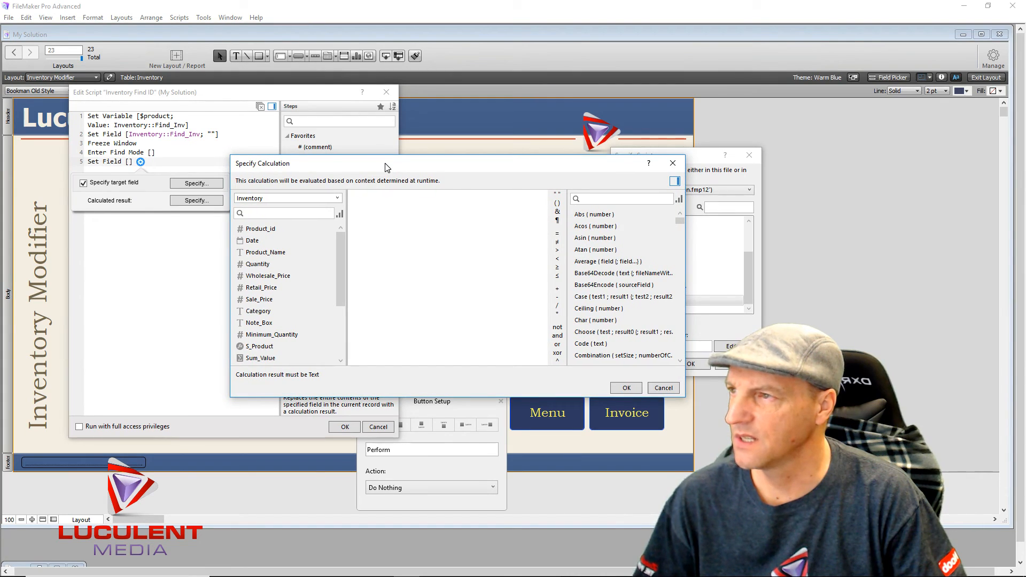
{"action": "type", "text": "$product"}
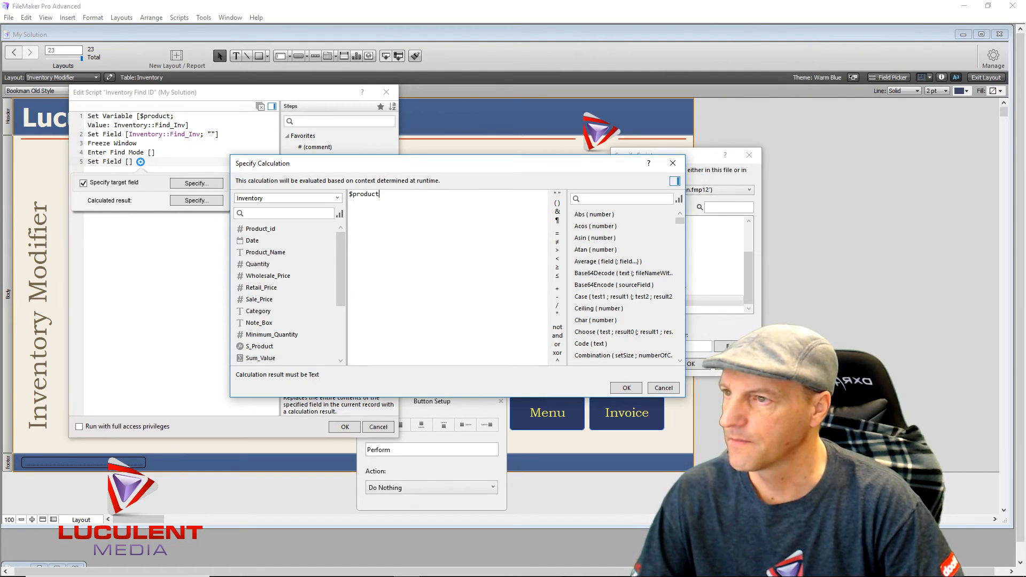
{"action": "left_click", "coordinate": [623, 389]}
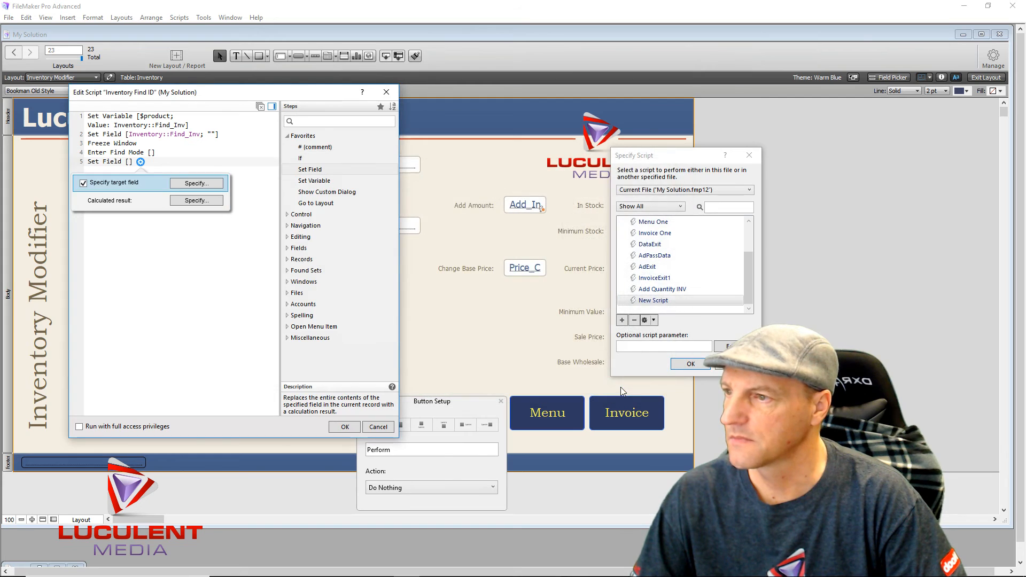
{"action": "left_click", "coordinate": [204, 284]}
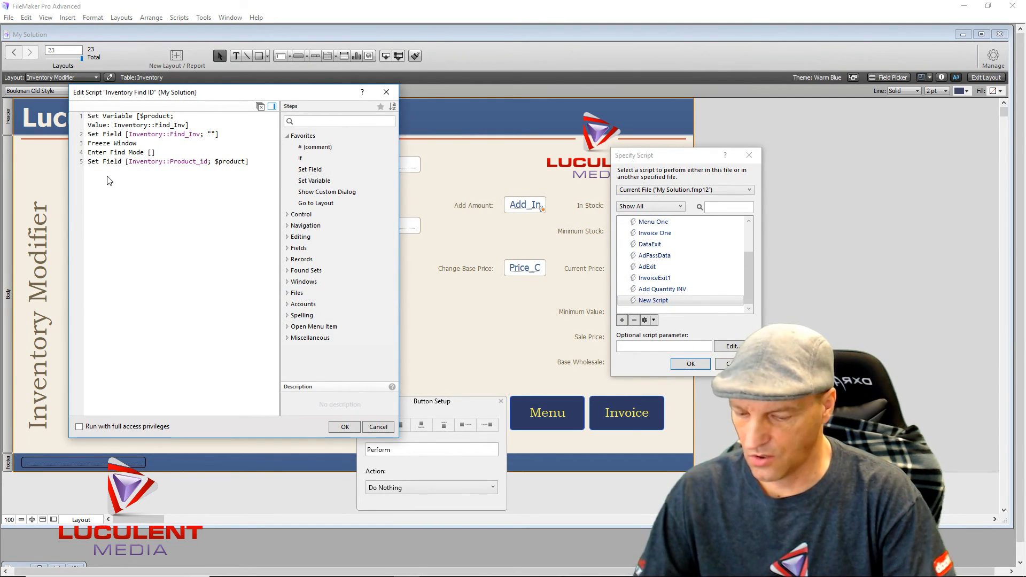
- Append Perform Find, Set Error Capture On and Halt Script steps to the script
{"action": "type", "text": "Perform"}
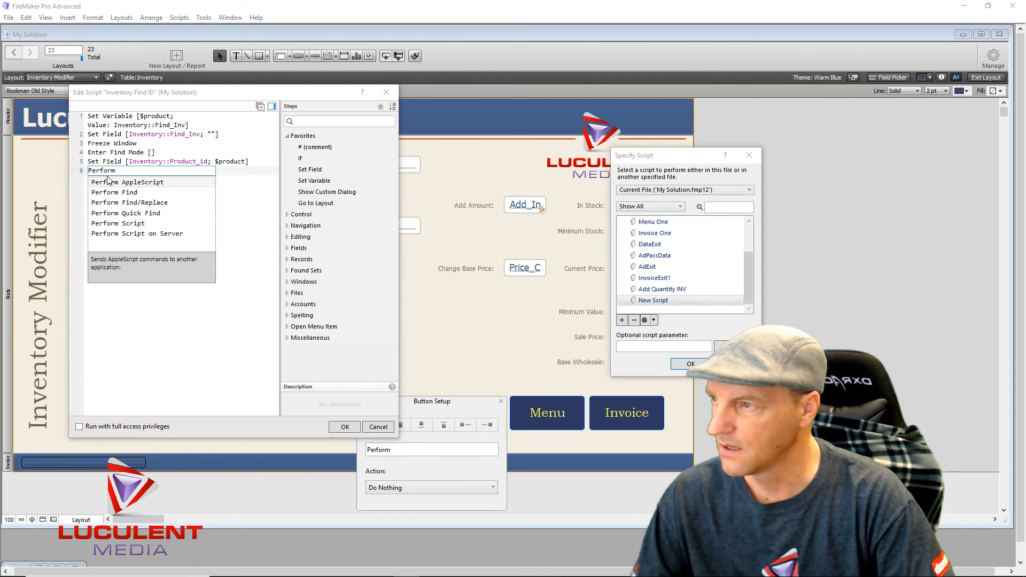
{"action": "left_click", "coordinate": [132, 194]}
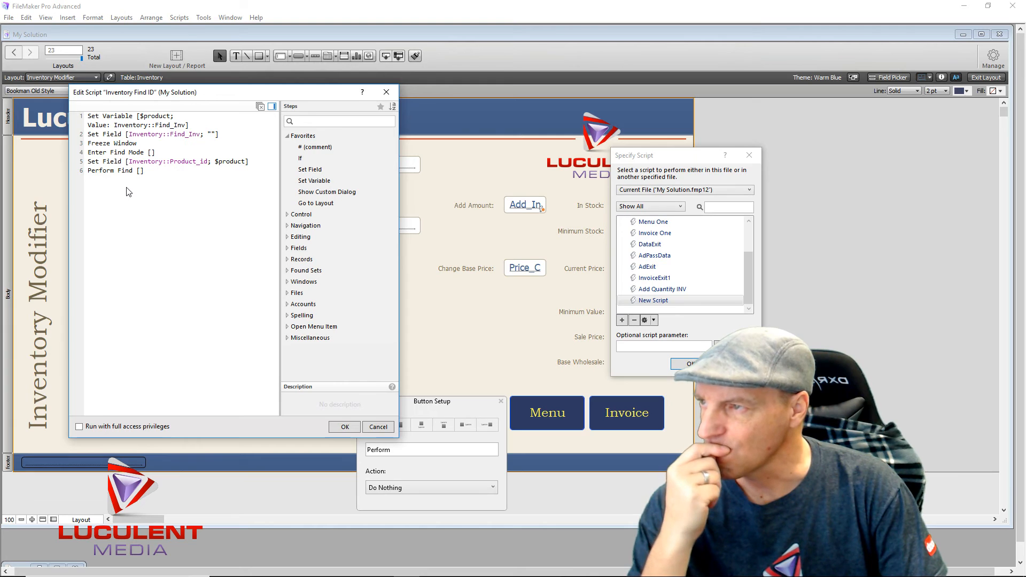
{"action": "left_click", "coordinate": [161, 172]}
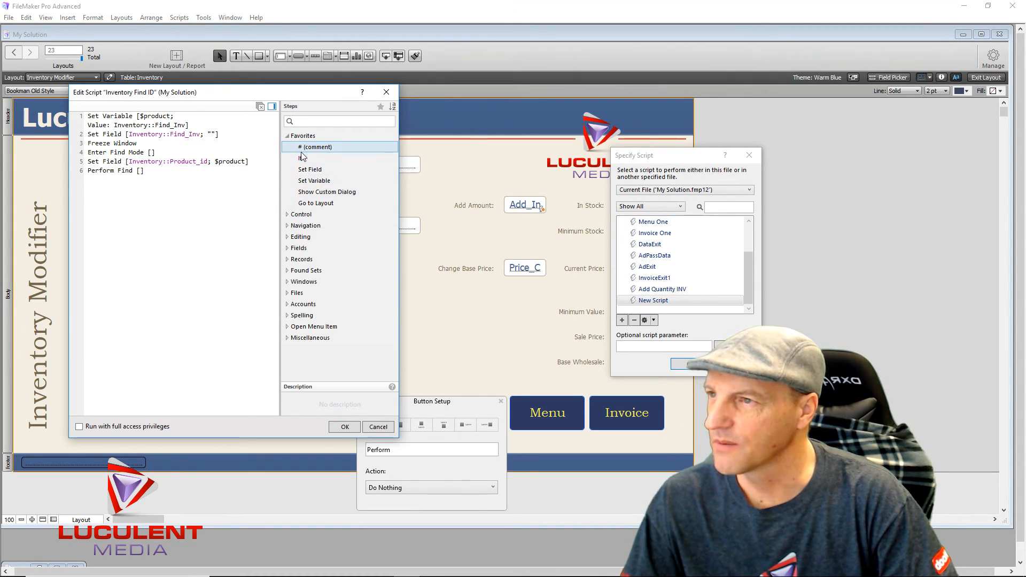
{"action": "left_click", "coordinate": [286, 215]}
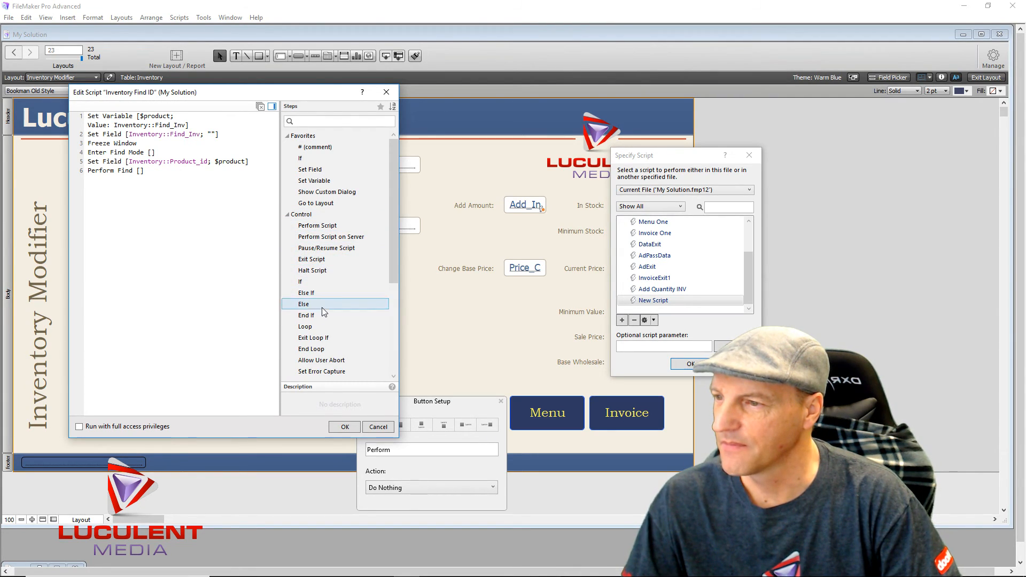
{"action": "double_click", "coordinate": [318, 371]}
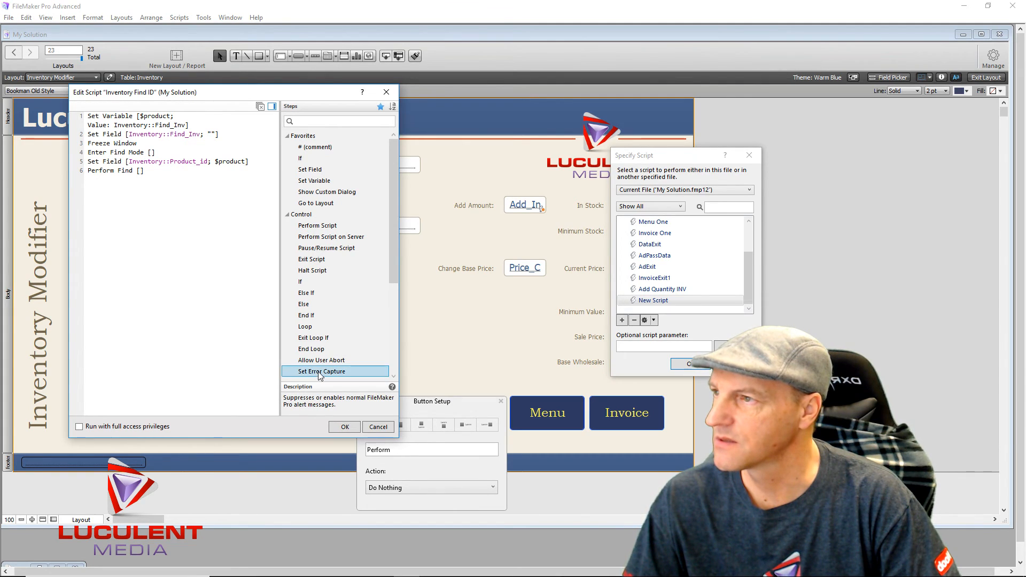
{"action": "left_click", "coordinate": [151, 255]}
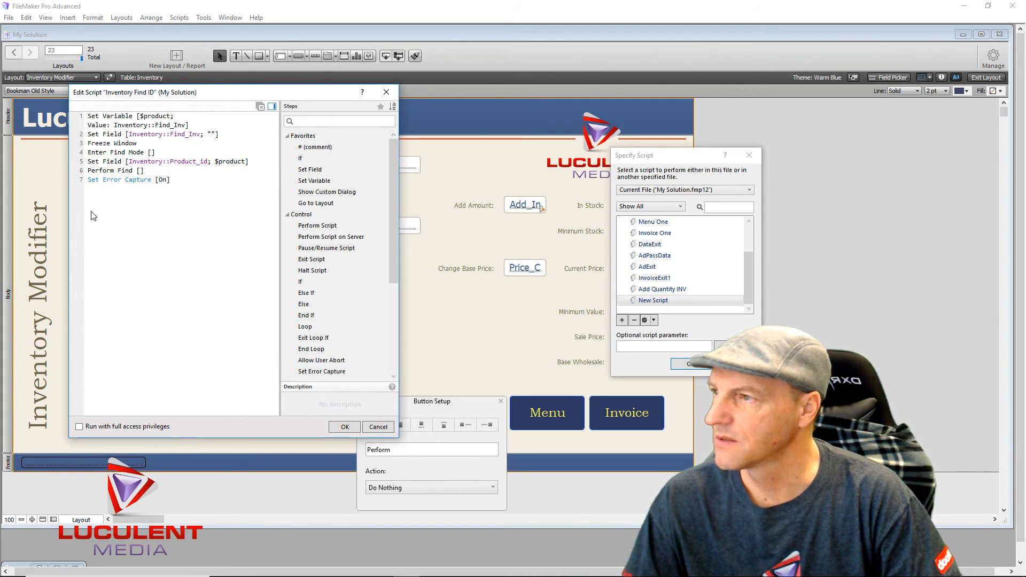
{"action": "left_click", "coordinate": [92, 182]}
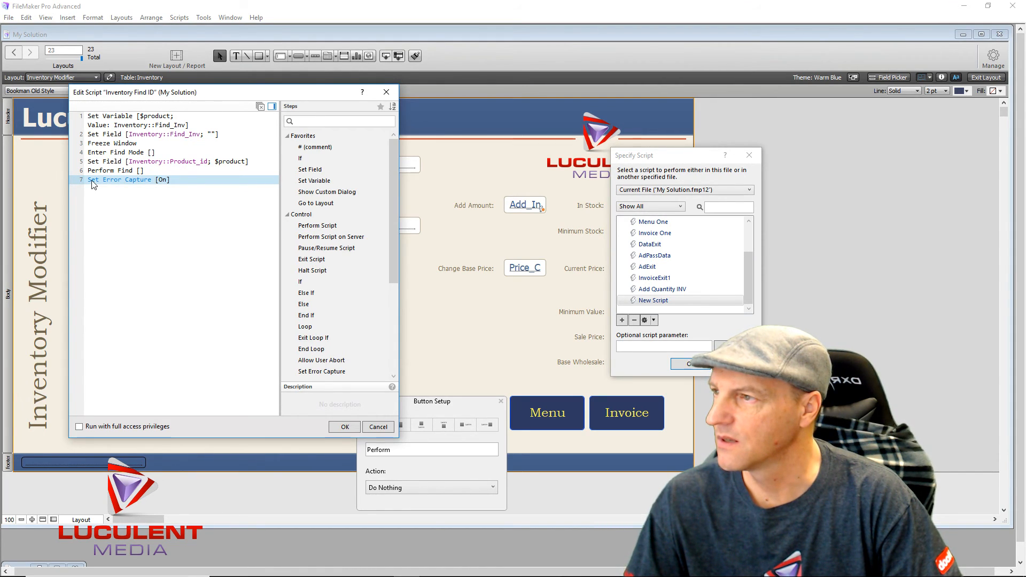
{"action": "left_click", "coordinate": [95, 244]}
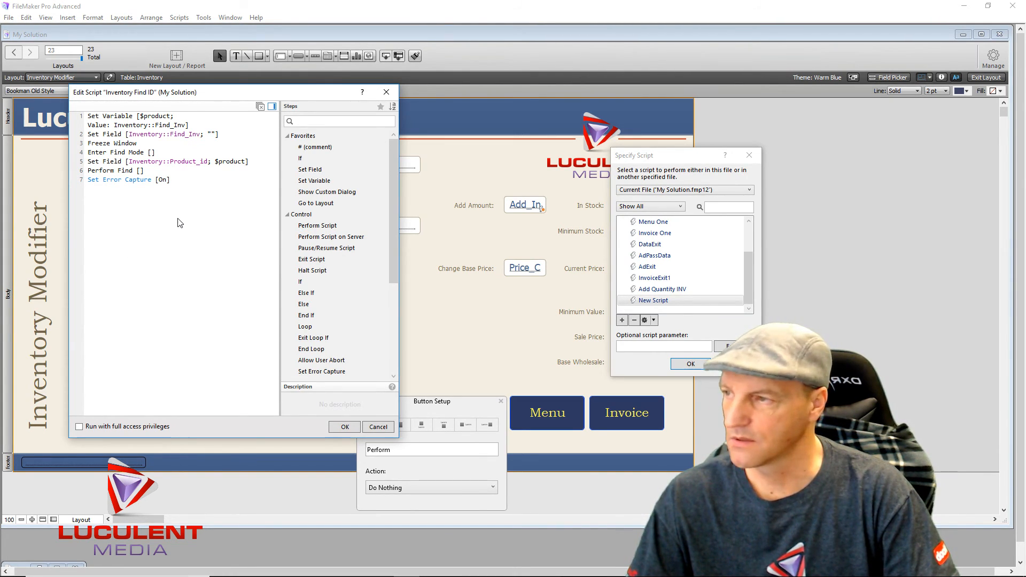
{"action": "type", "text": "Halt"}
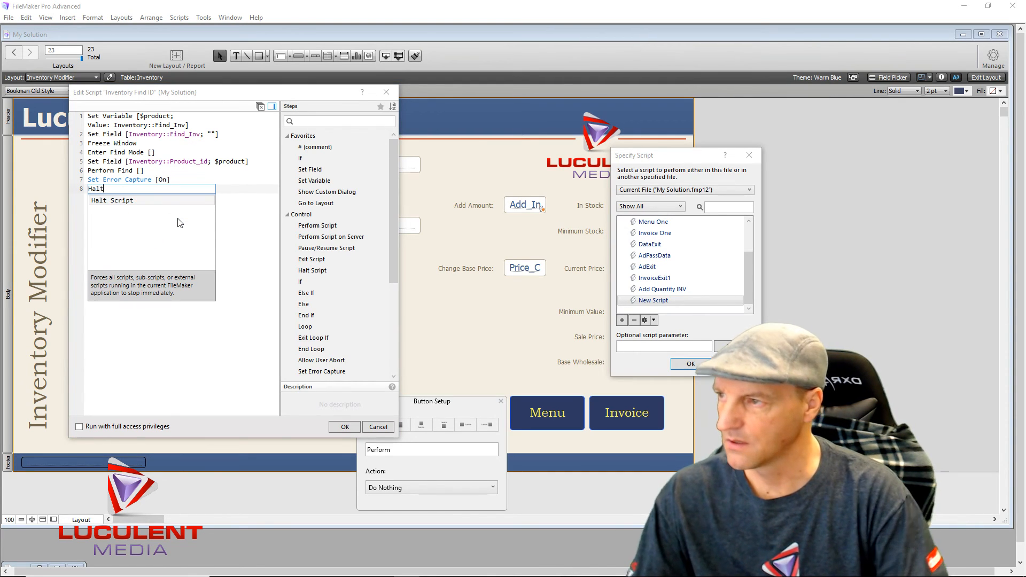
{"action": "left_click", "coordinate": [99, 202]}
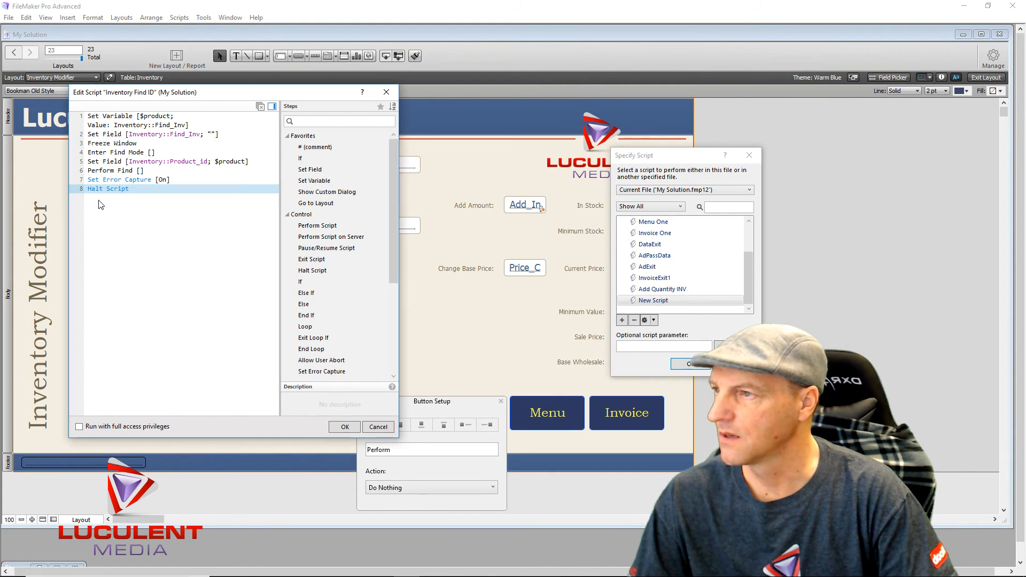
- Save the Inventory Find ID script and assign it to the Perform button
{"action": "left_click", "coordinate": [345, 427]}
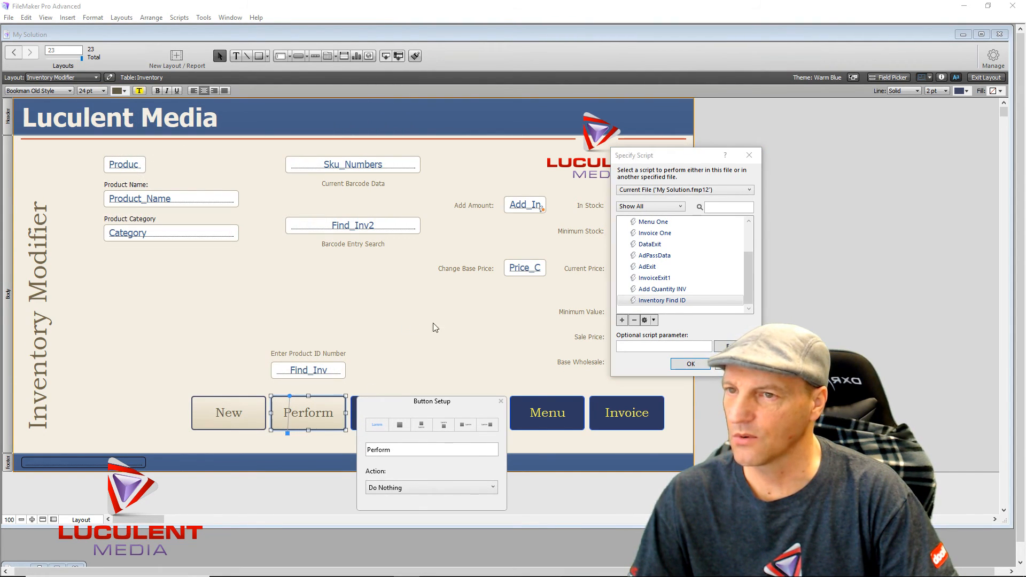
{"action": "left_click", "coordinate": [690, 364]}
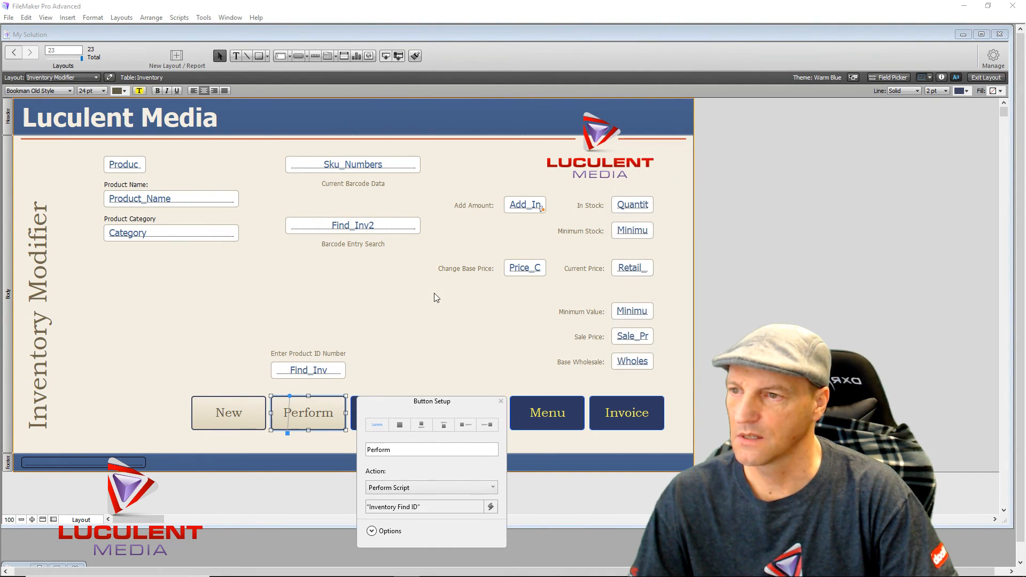
{"action": "left_click", "coordinate": [436, 297]}
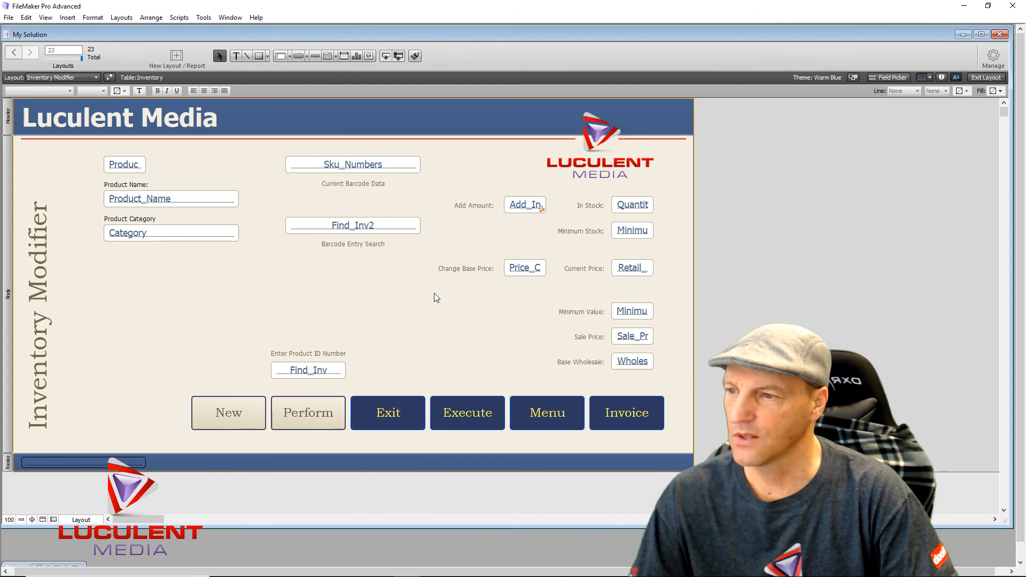
- In Browse mode, search product ID 1006 and dismiss the no-records messages
{"action": "left_click", "coordinate": [986, 78]}
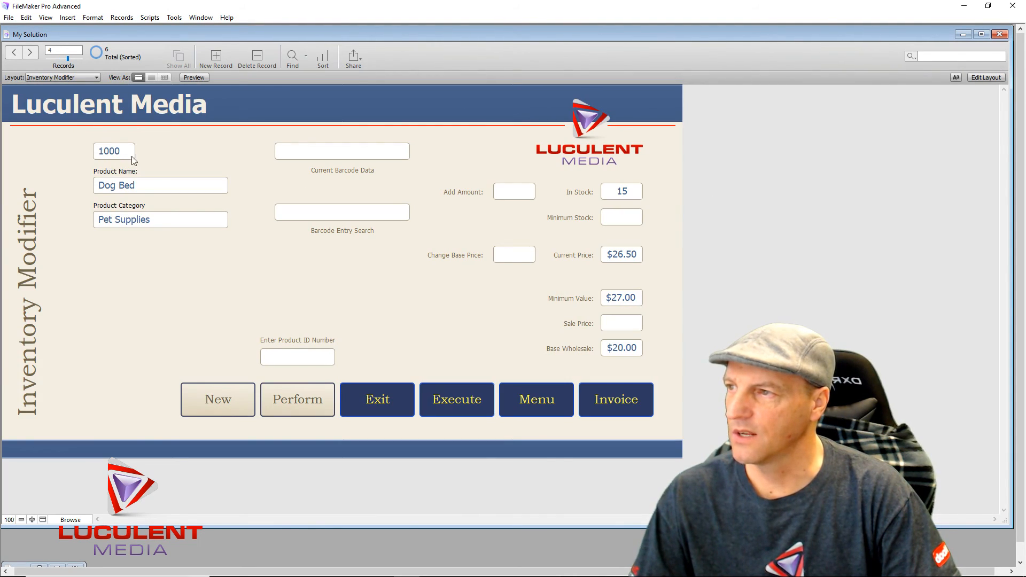
{"action": "left_click", "coordinate": [303, 358]}
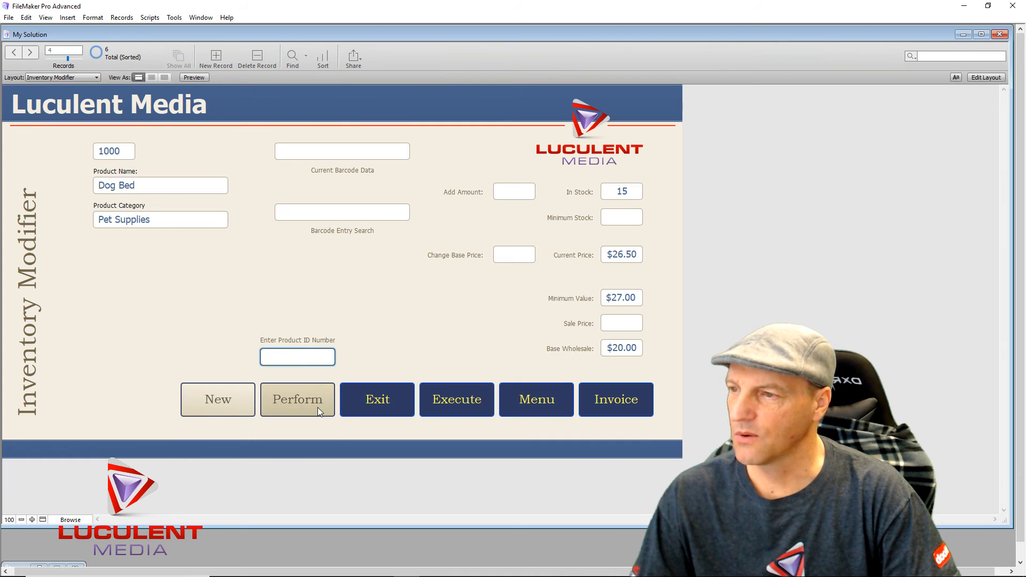
{"action": "type", "text": "1006"}
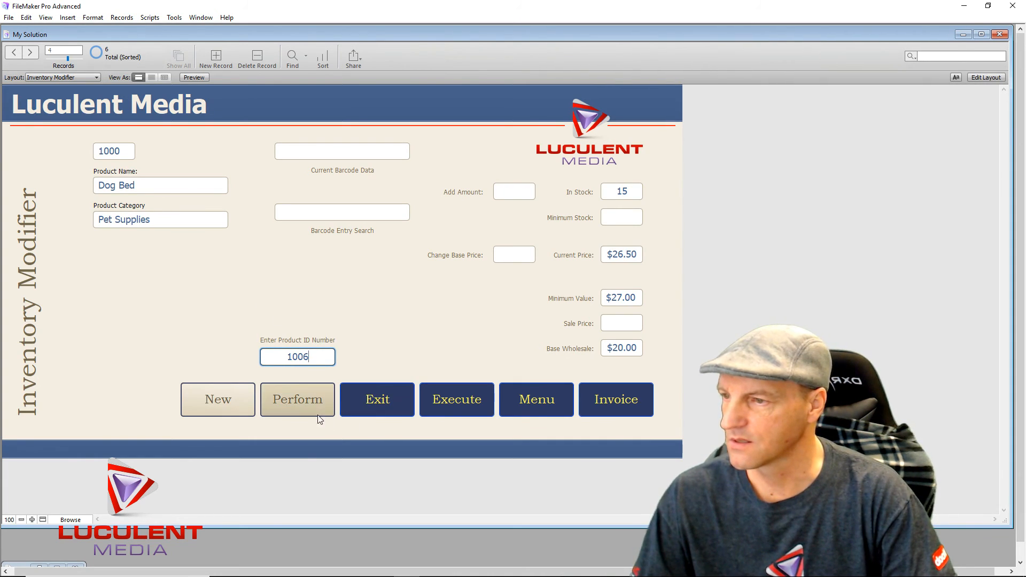
{"action": "left_click", "coordinate": [297, 395]}
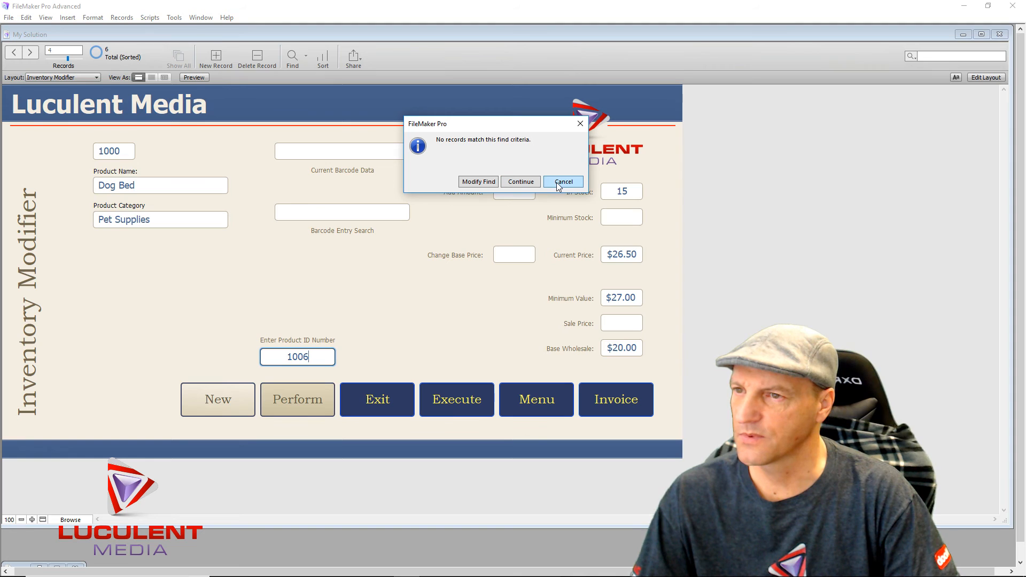
{"action": "left_click", "coordinate": [534, 181]}
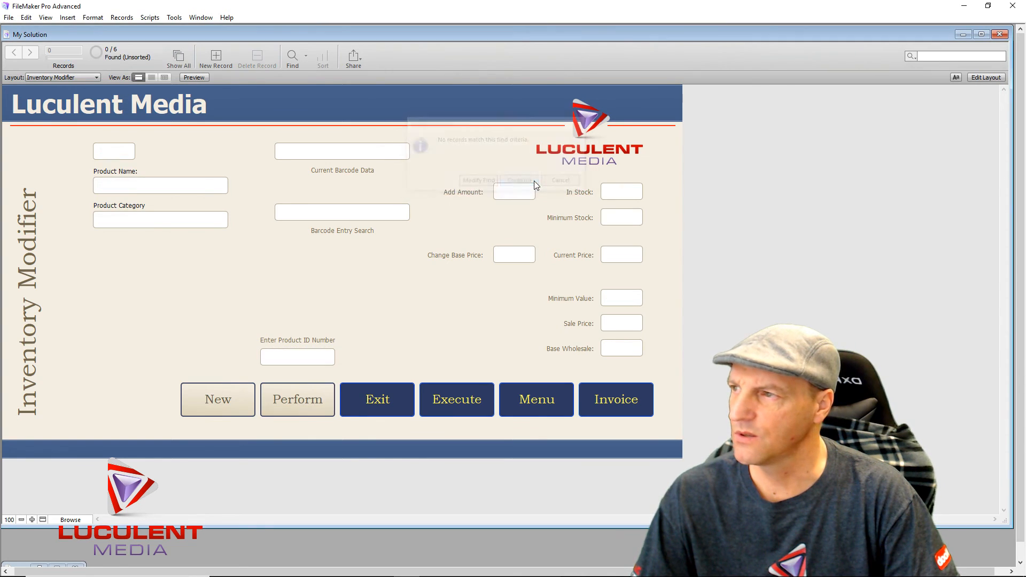
{"action": "left_click", "coordinate": [297, 364]}
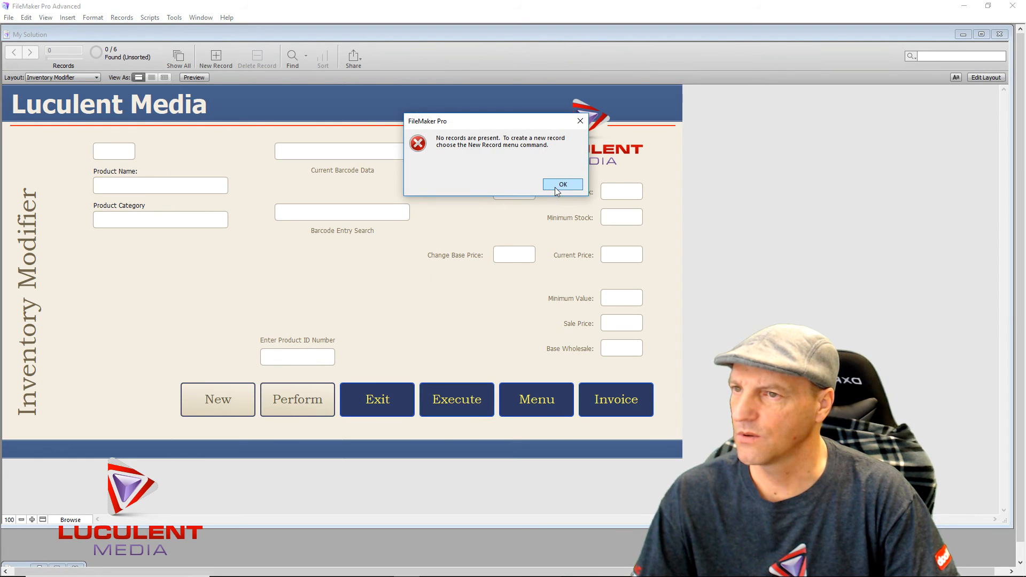
{"action": "left_click", "coordinate": [556, 186]}
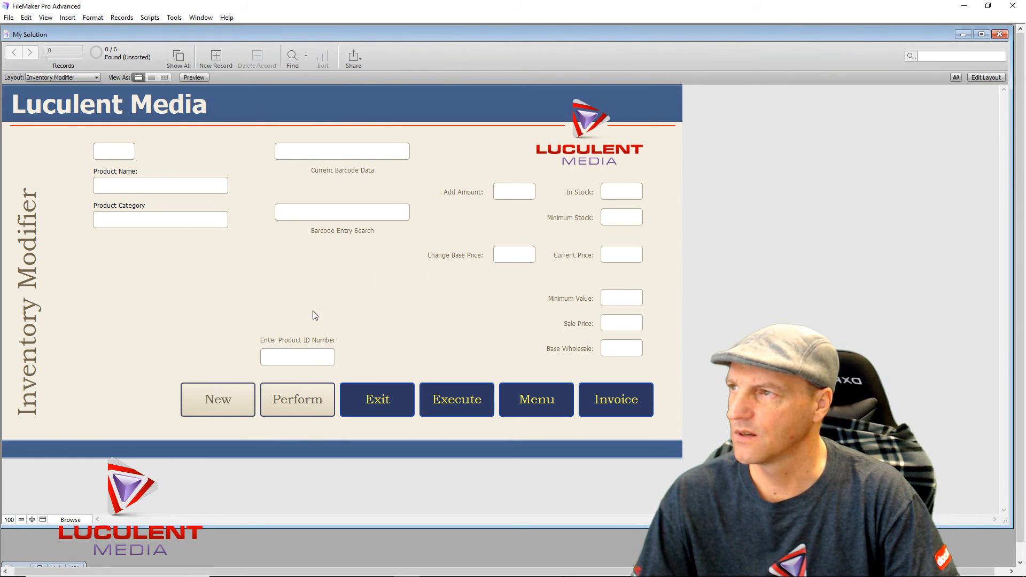
- Show all six records, then find product ID 1004 (Hot Tomales)
{"action": "left_click", "coordinate": [178, 55]}
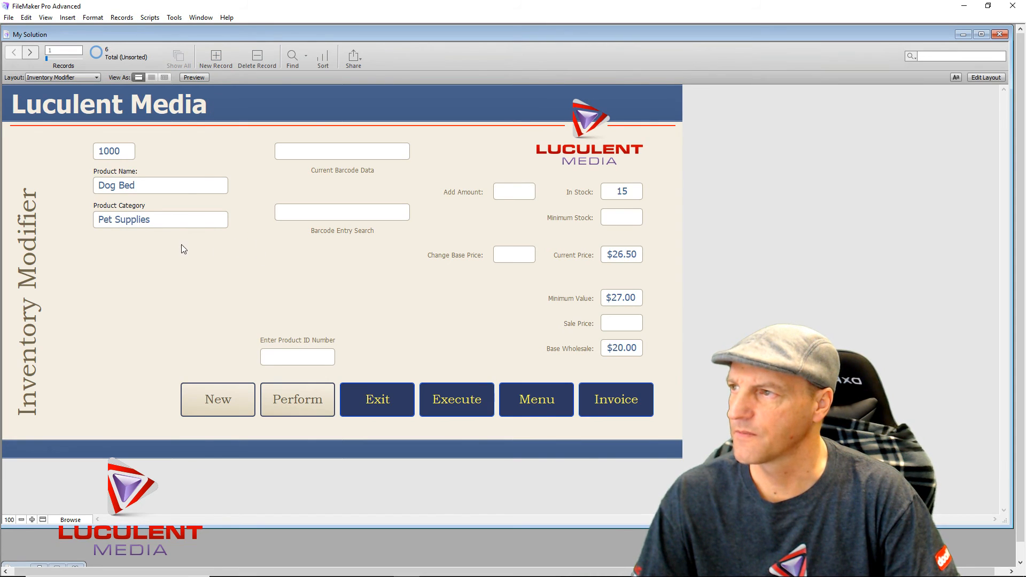
{"action": "scroll", "coordinate": [198, 264], "scroll_direction": "down", "scroll_amount": 5}
{"action": "scroll", "coordinate": [197, 264], "scroll_direction": "up", "scroll_amount": 5}
{"action": "scroll", "coordinate": [198, 264], "scroll_direction": "down", "scroll_amount": 5}
{"action": "scroll", "coordinate": [197, 269], "scroll_direction": "up", "scroll_amount": 5}
{"action": "left_click", "coordinate": [313, 362]}
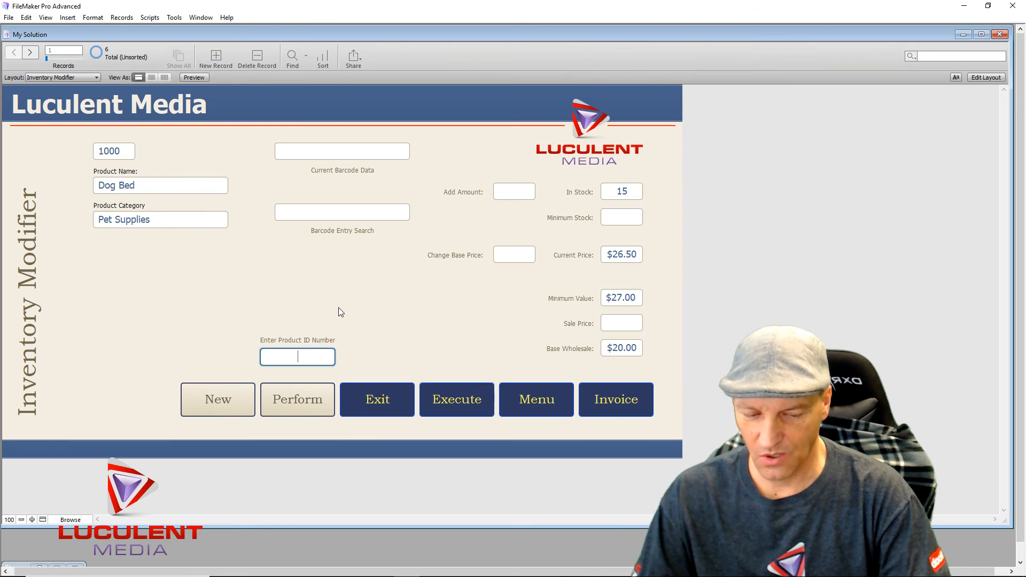
{"action": "type", "text": "1004"}
{"action": "left_click", "coordinate": [293, 402]}
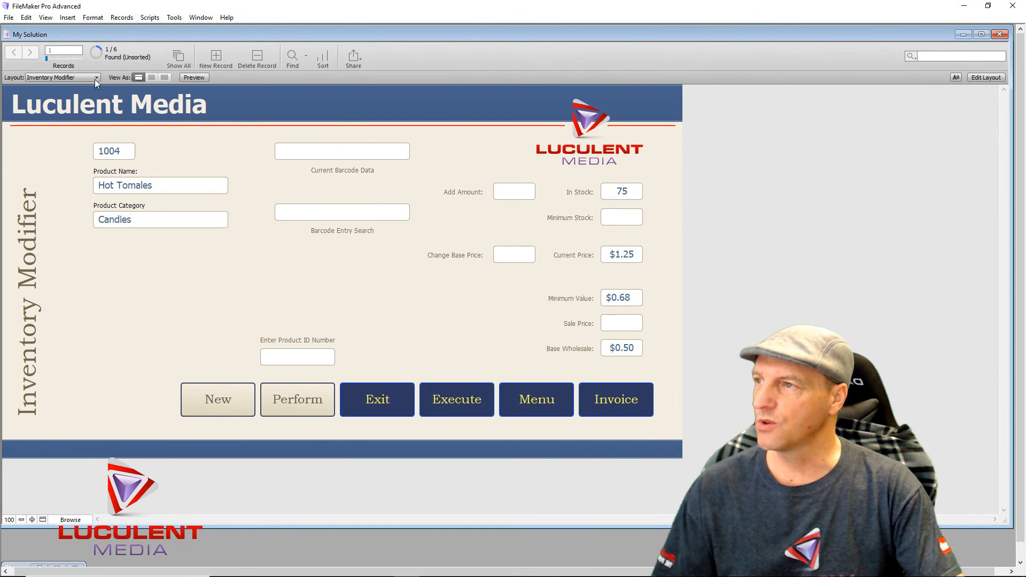
- Exit to the Entry Page and sign in to Administration with the administrator code
{"action": "left_click", "coordinate": [396, 405]}
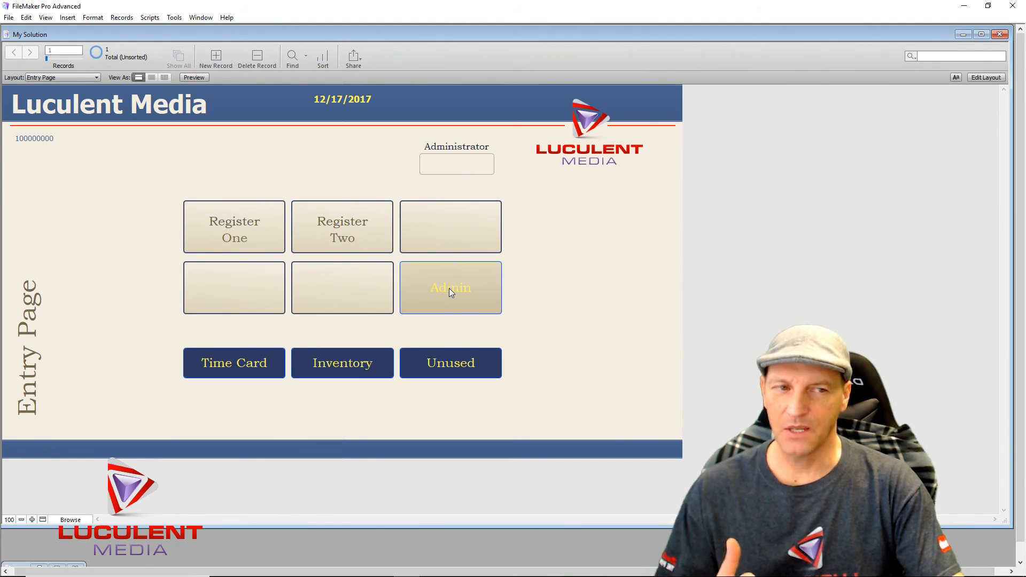
{"action": "left_click", "coordinate": [451, 168]}
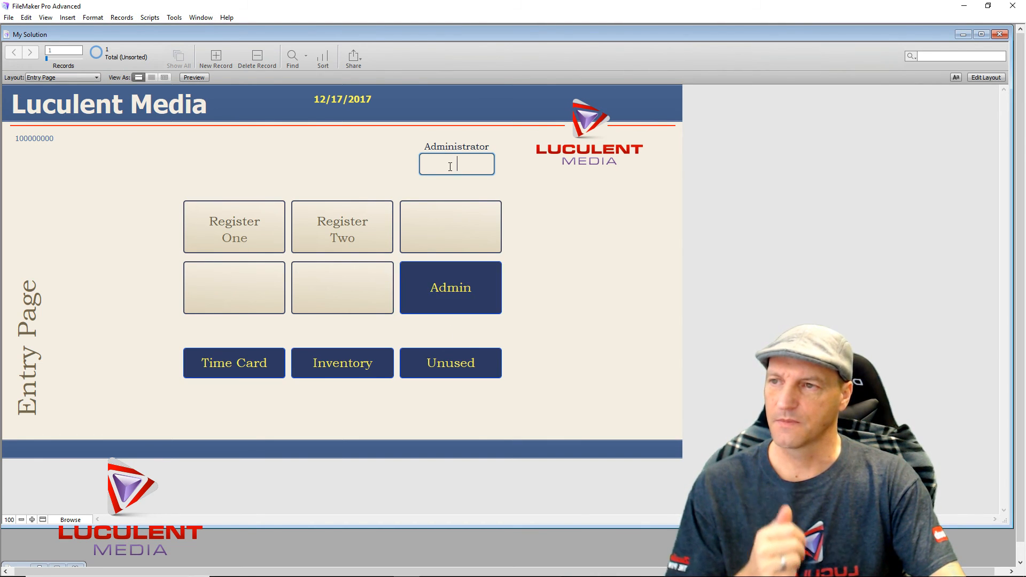
{"action": "type", "text": "1234"}
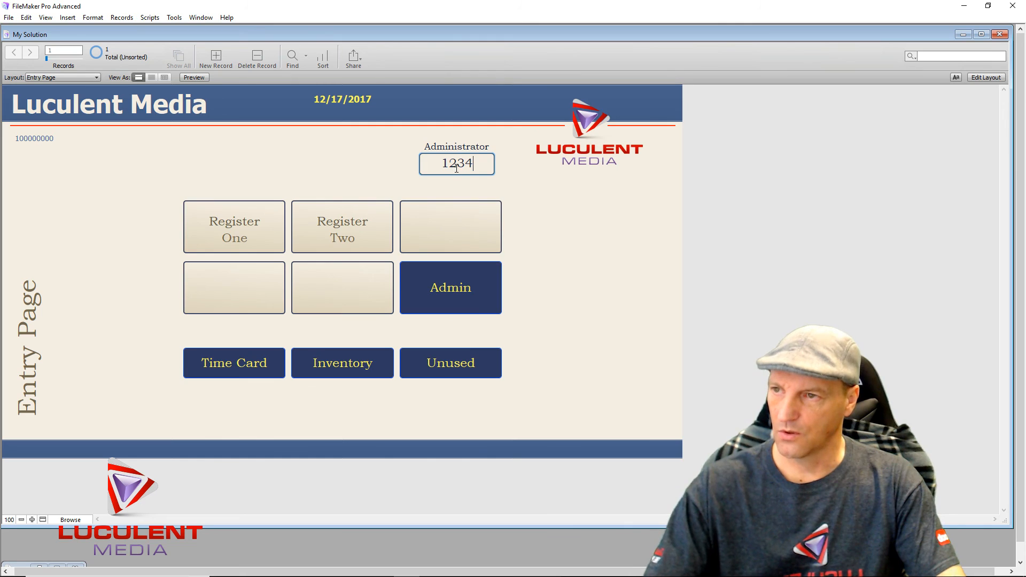
{"action": "left_click", "coordinate": [472, 287]}
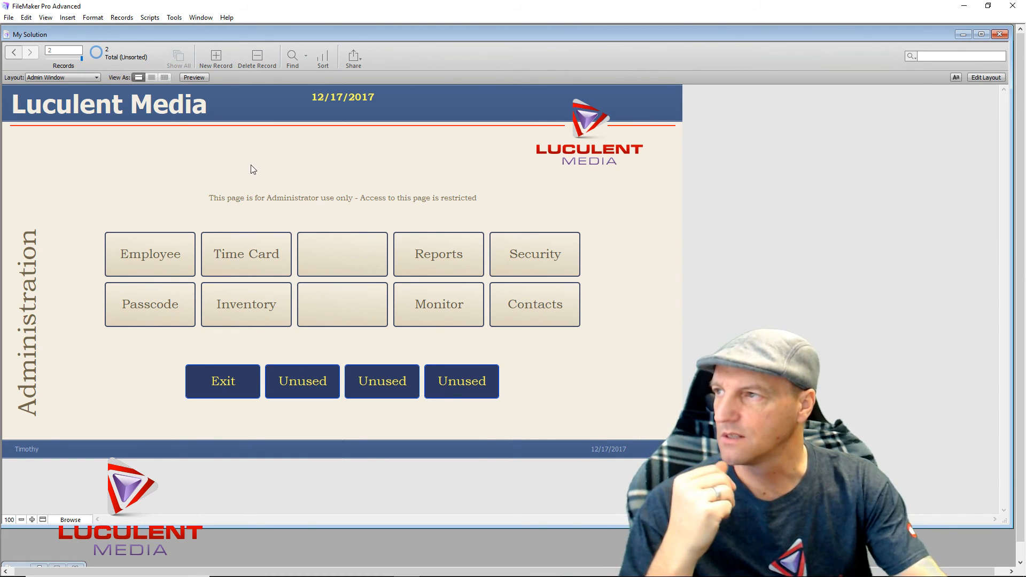
- Browse the Layout menu to the Inventory layouts
{"action": "left_click", "coordinate": [95, 79]}
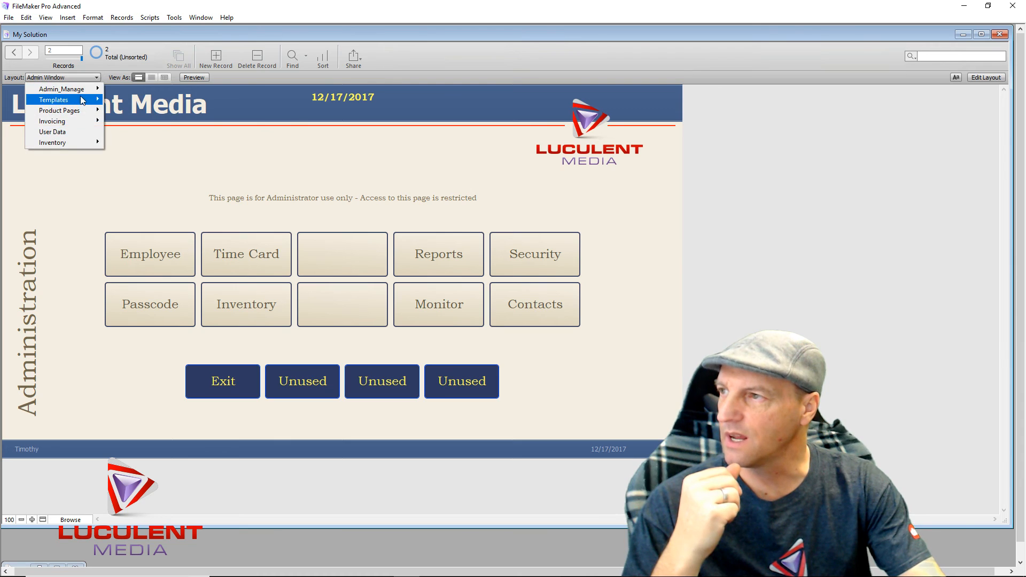
{"action": "mouse_move", "coordinate": [78, 146]}
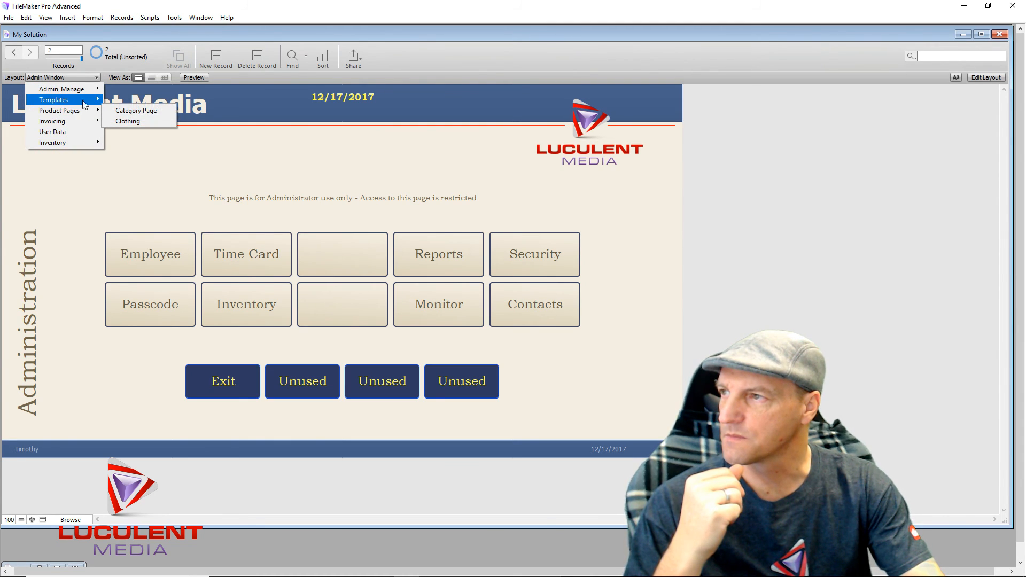
{"action": "mouse_move", "coordinate": [86, 105]}
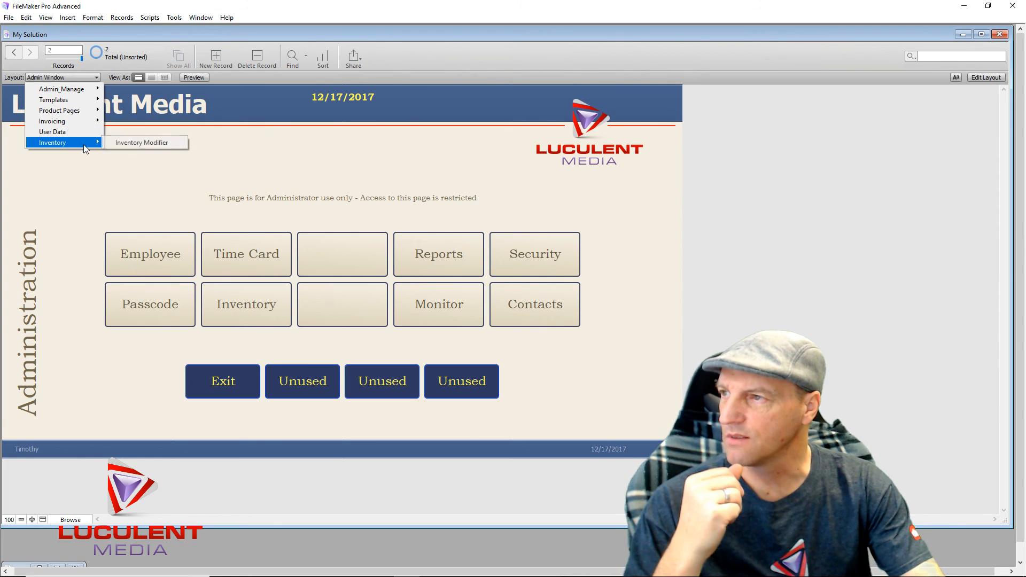
- On Inventory Modifier, add 25 to Hot Tomales stock, raising In Stock from 75 to 100
{"action": "left_click", "coordinate": [134, 143]}
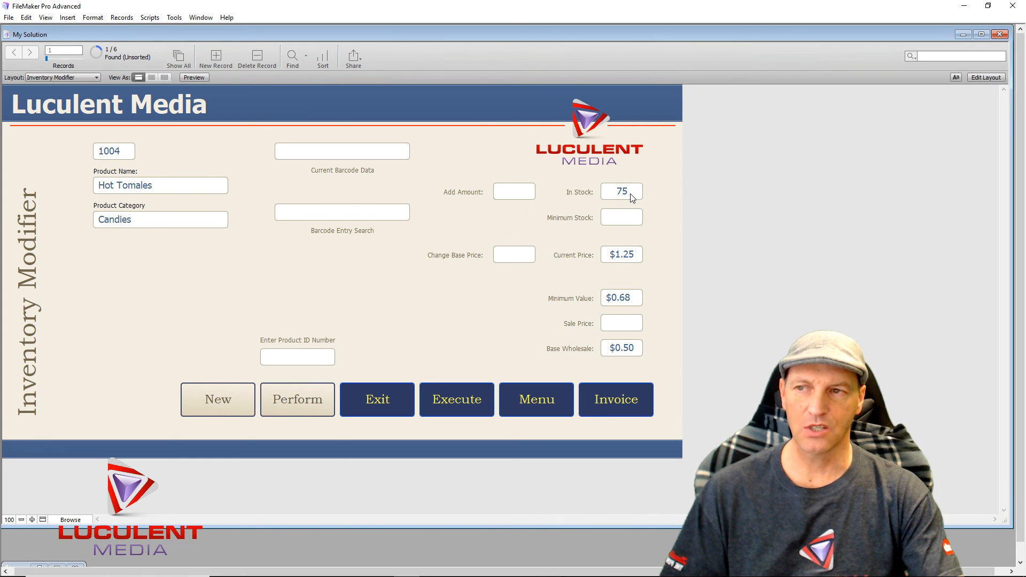
{"action": "left_click", "coordinate": [517, 192]}
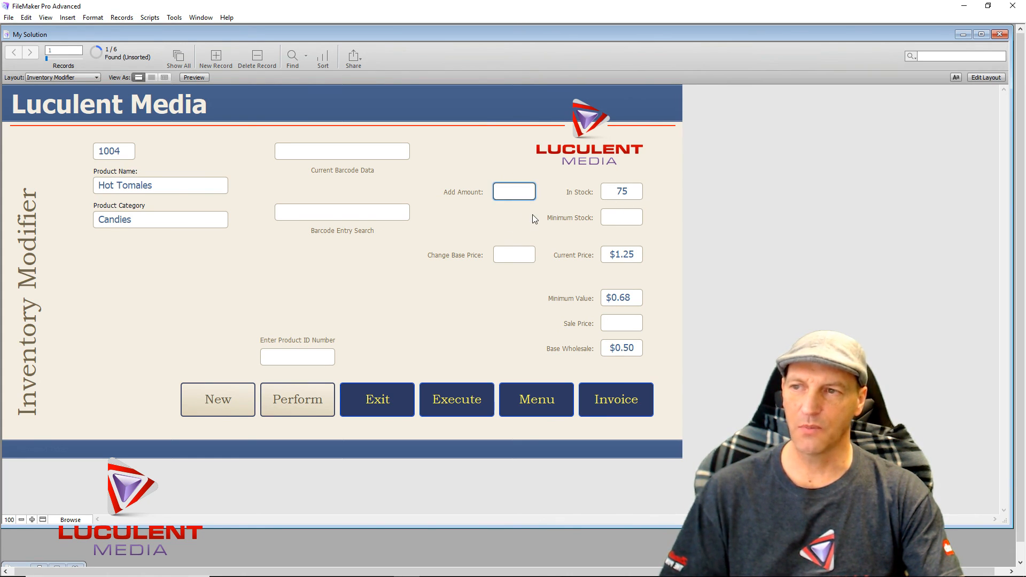
{"action": "type", "text": "25"}
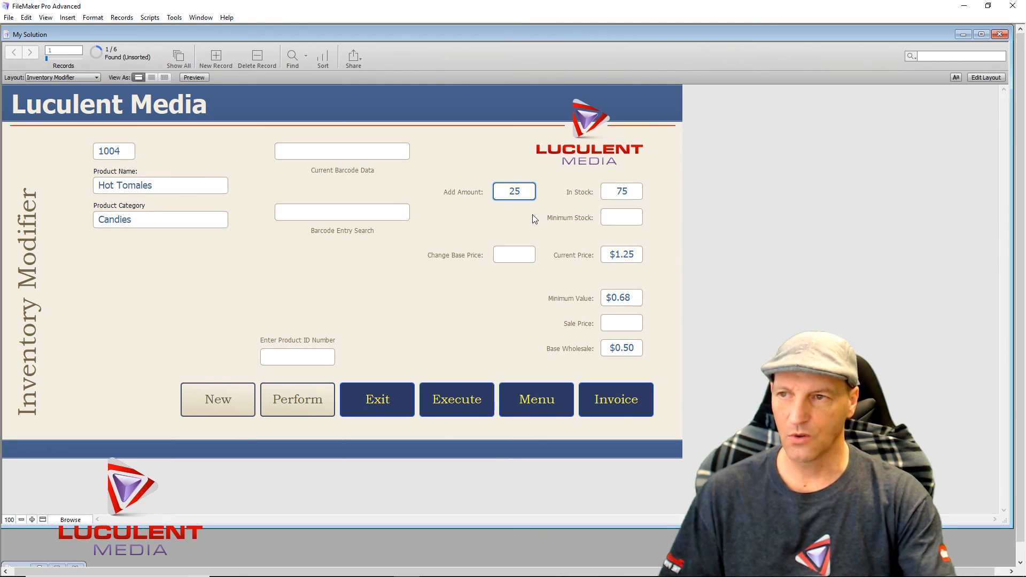
{"action": "key", "text": "Return"}
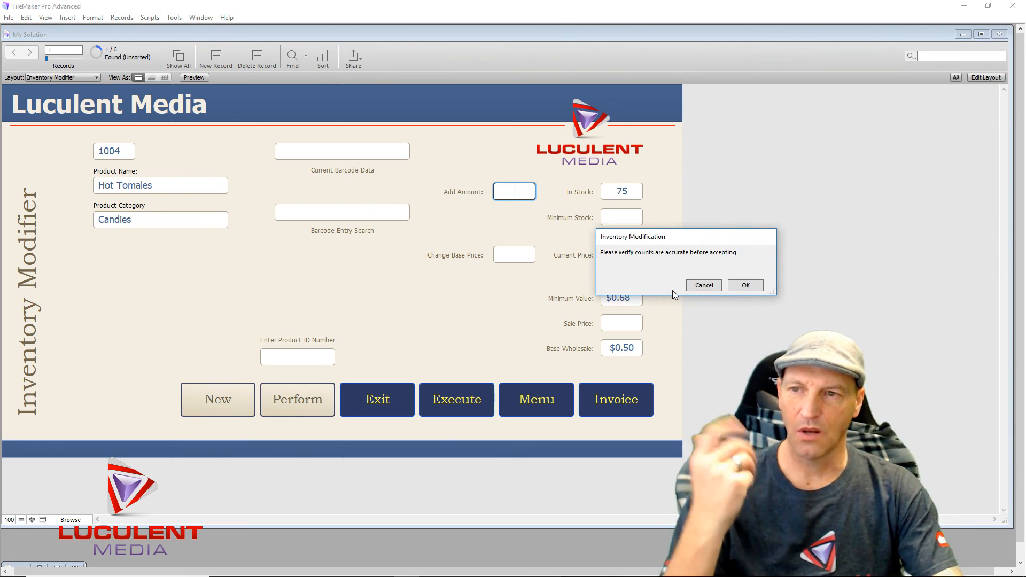
{"action": "left_click", "coordinate": [741, 286]}
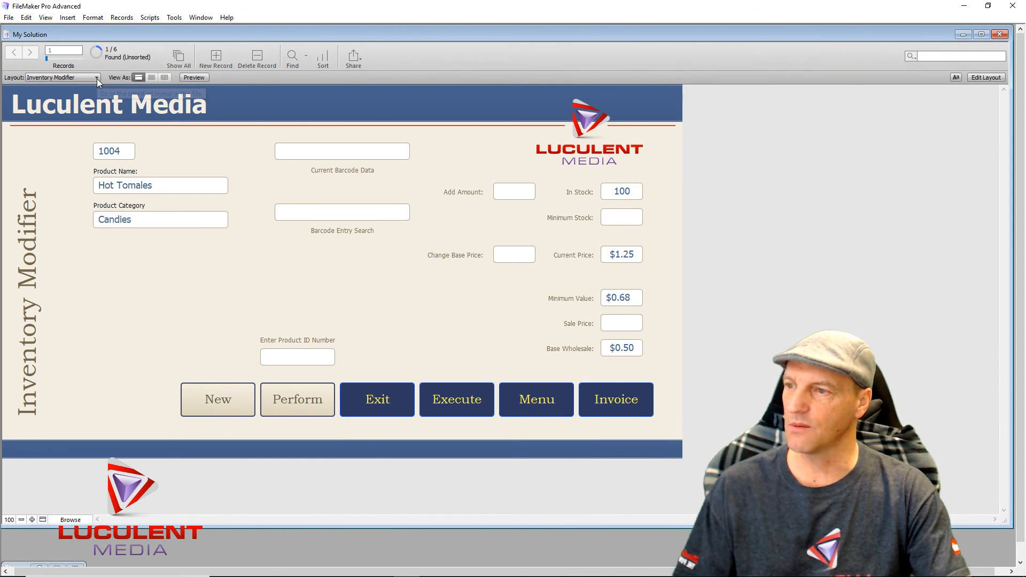
- Go from the Entry Page through Register One and Clothing to the invoice screen
{"action": "left_click", "coordinate": [385, 400]}
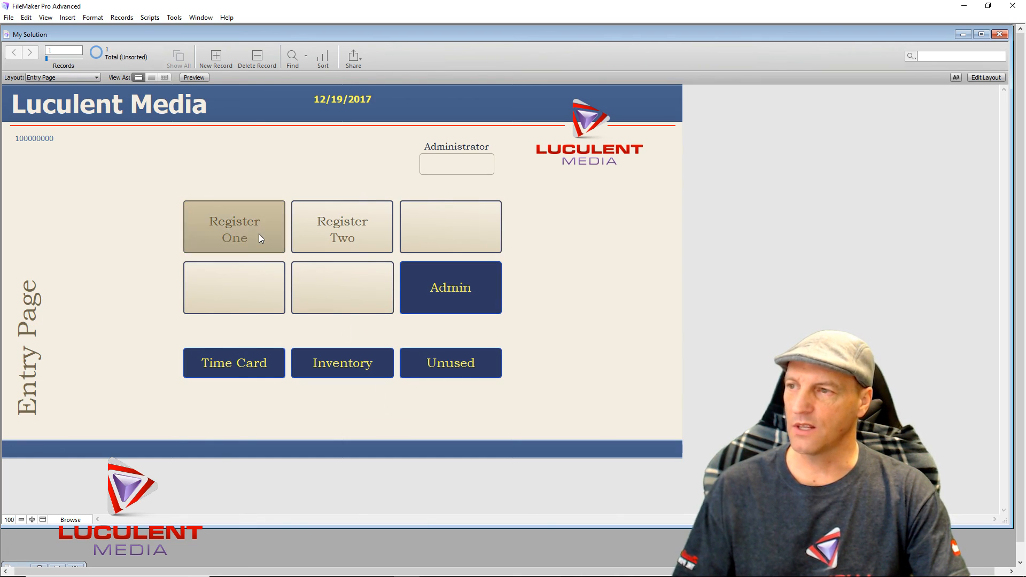
{"action": "left_click", "coordinate": [258, 234]}
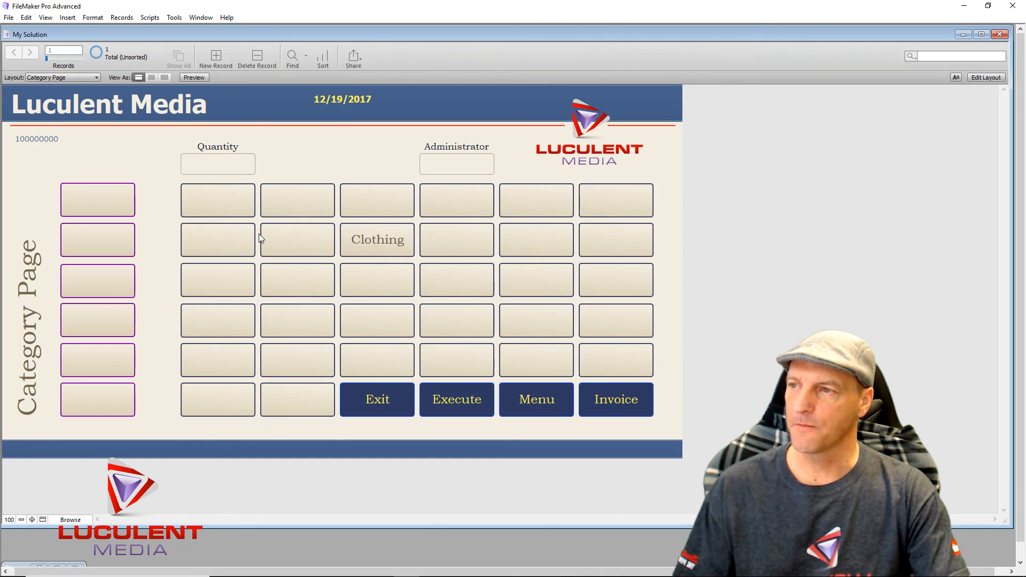
{"action": "left_click", "coordinate": [389, 240]}
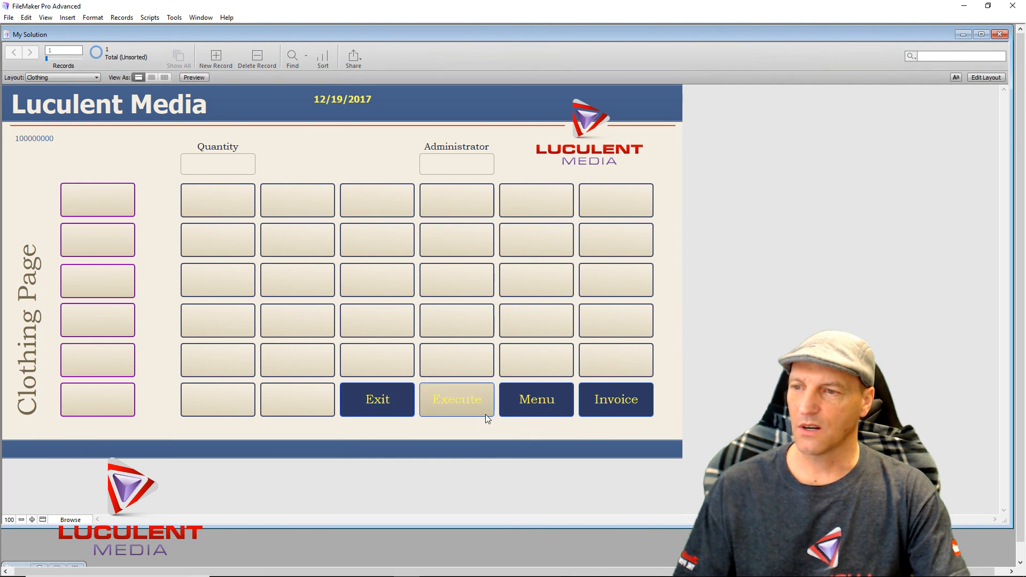
{"action": "left_click", "coordinate": [620, 405]}
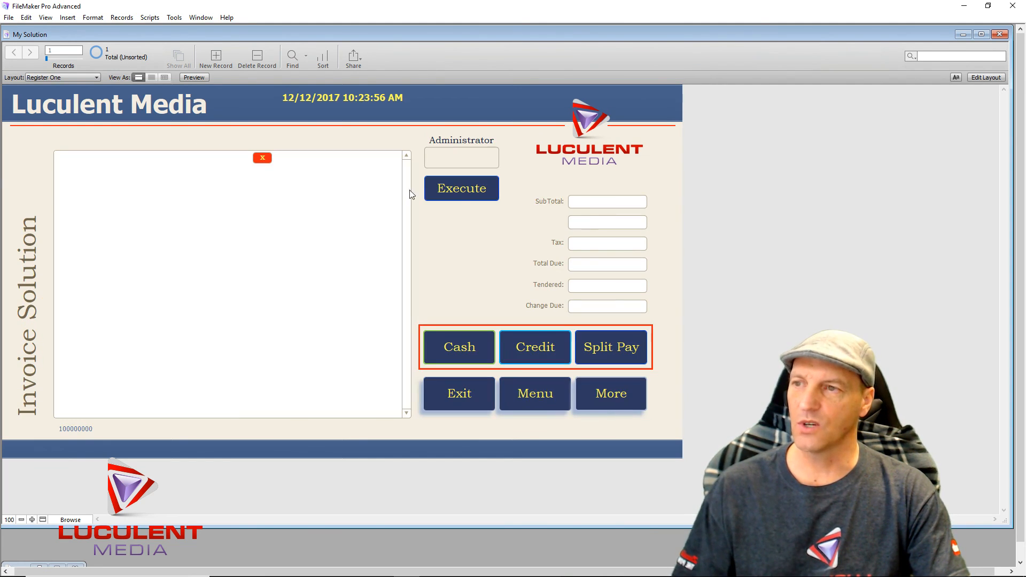